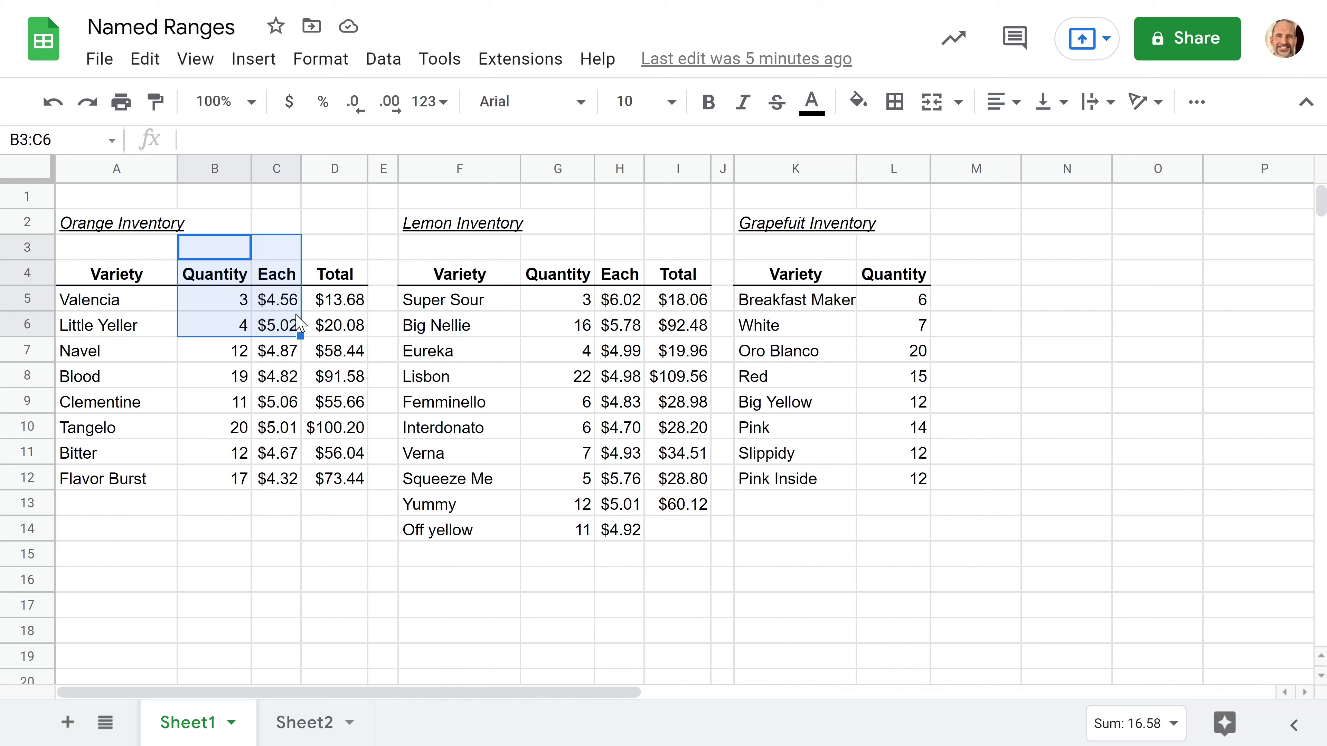
Examine the orange, lemon and grapefruit inventory tables on Sheet1 and the fruit summary on Sheet2
left_click_drag(334, 300, 343, 485)
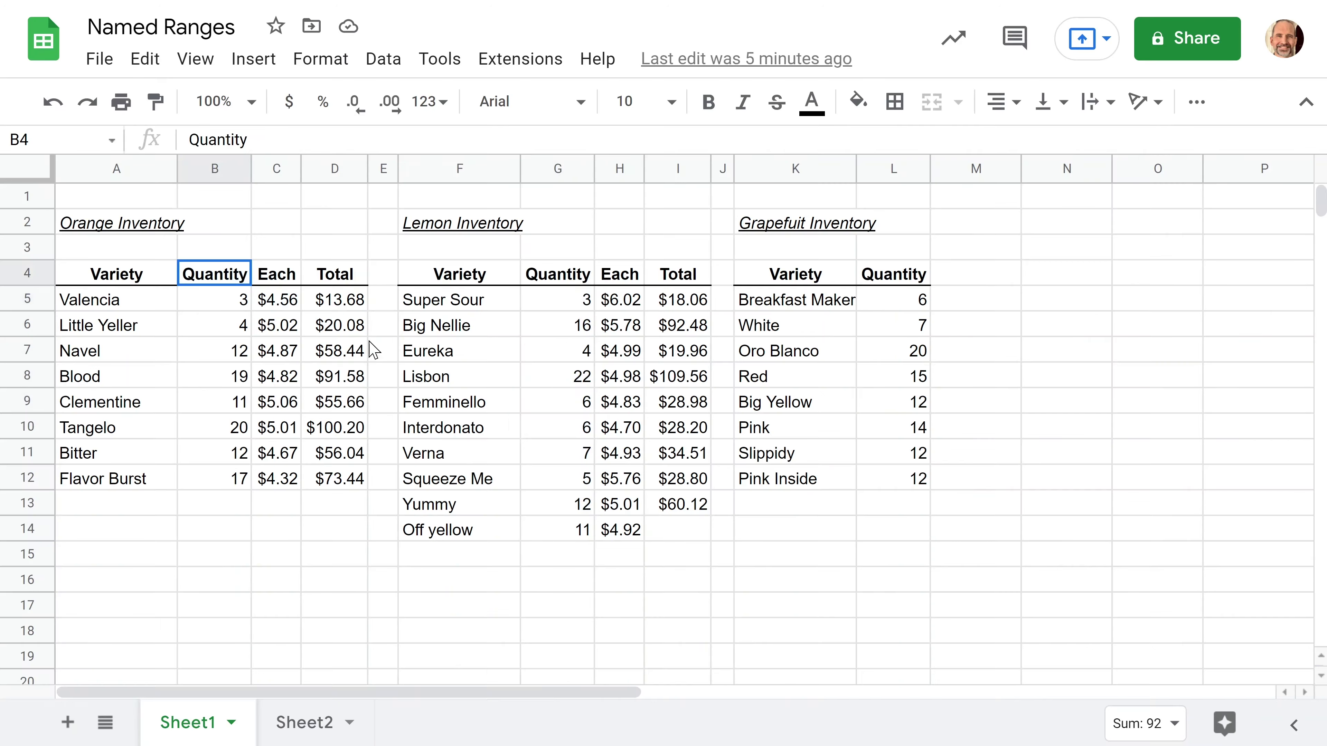
left_click(741, 485, "shift")
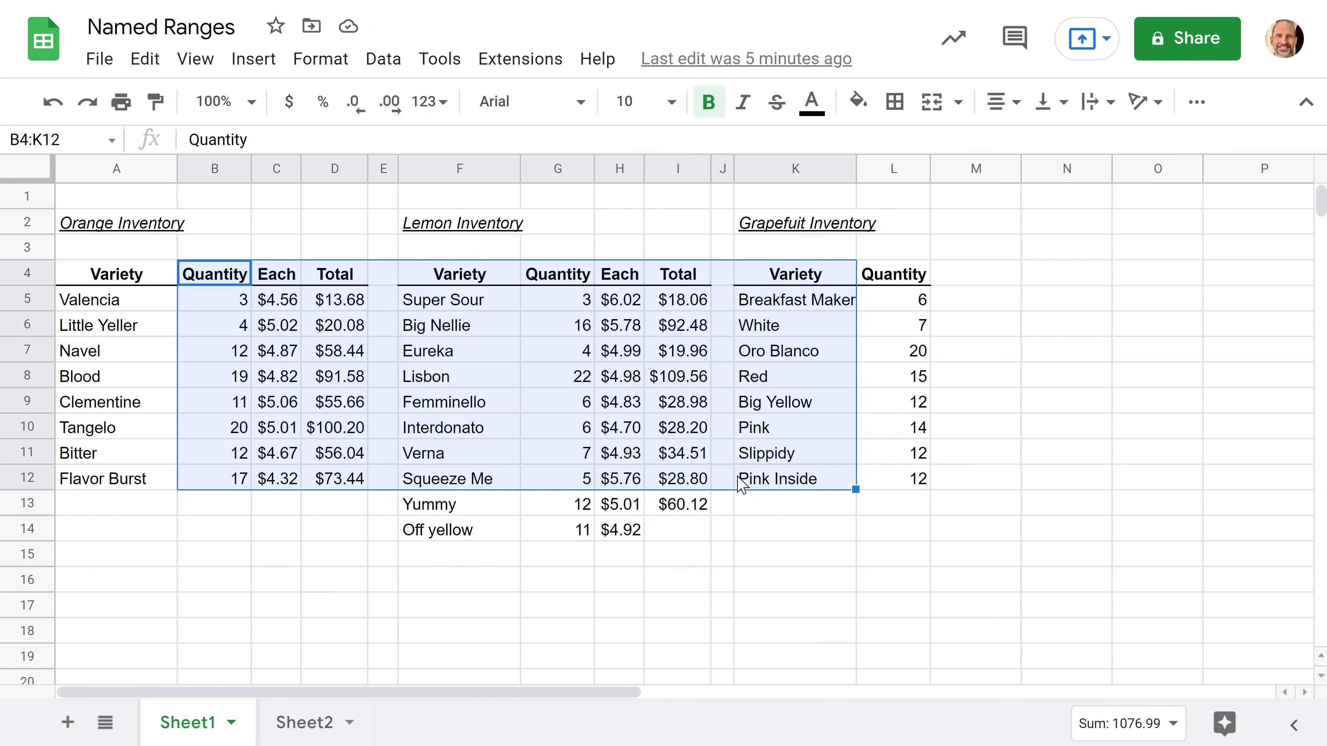
left_click_drag(115, 299, 320, 489)
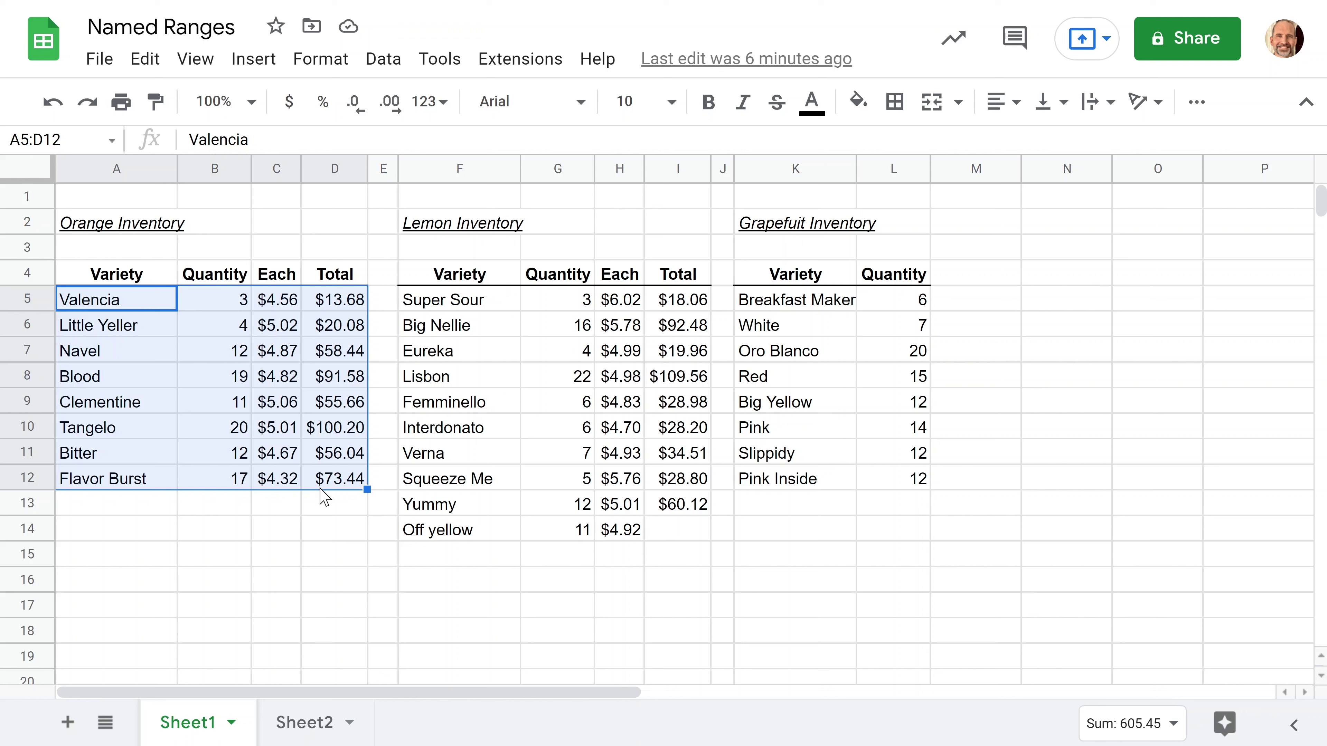
left_click(466, 230)
left_click(793, 234)
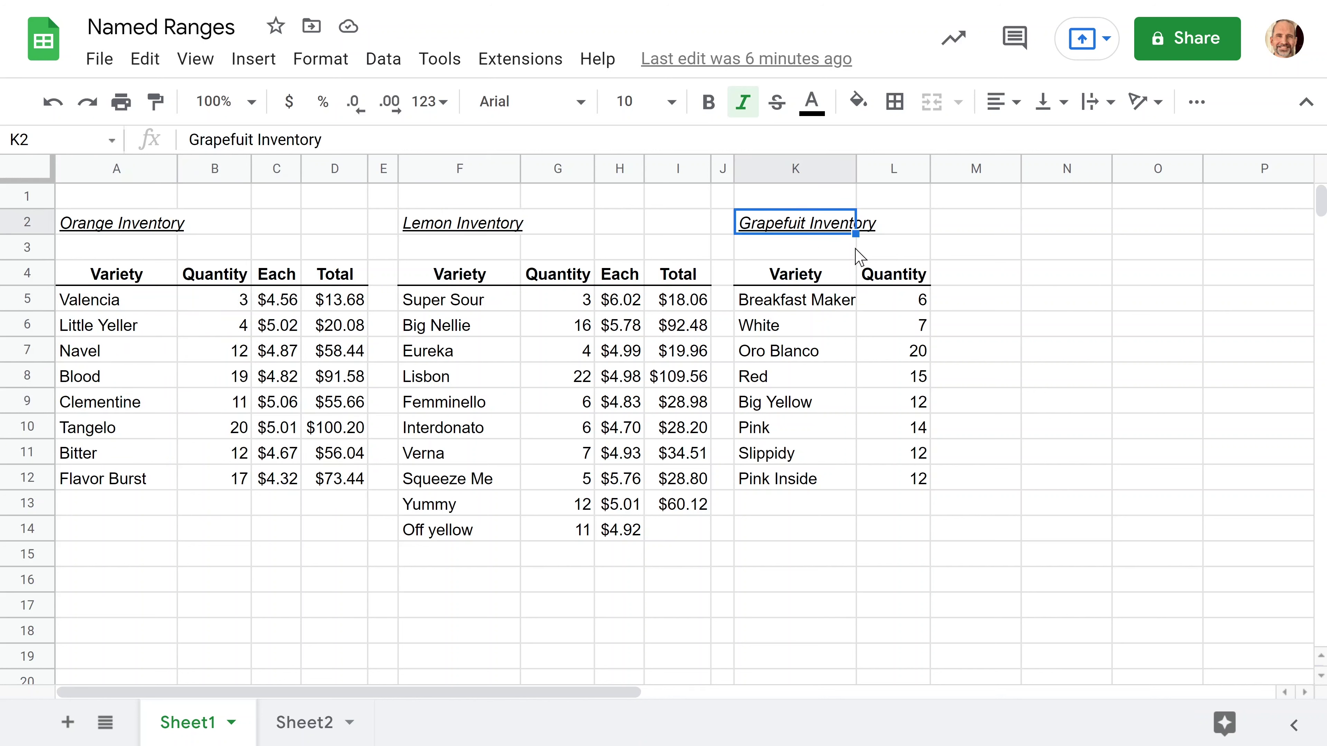
left_click_drag(762, 277, 894, 477)
left_click(960, 319)
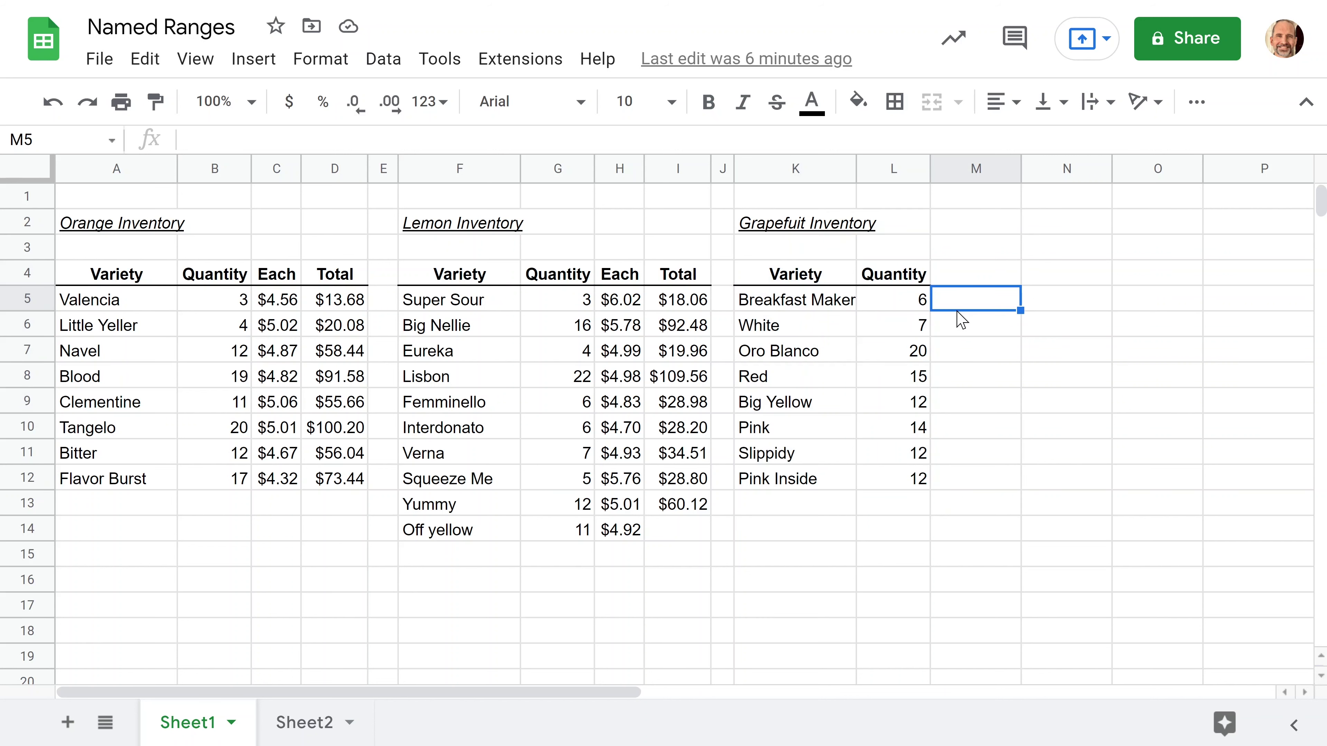
left_click(1036, 313)
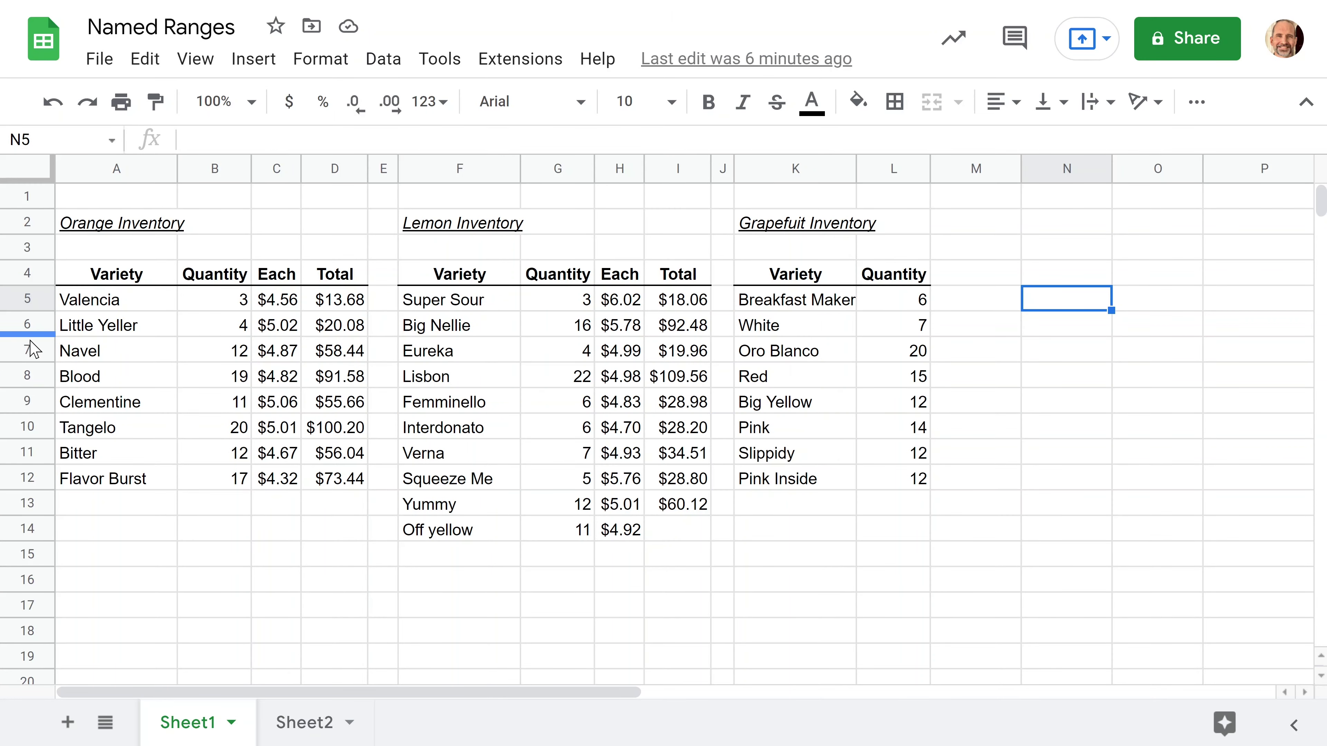
left_click(210, 301)
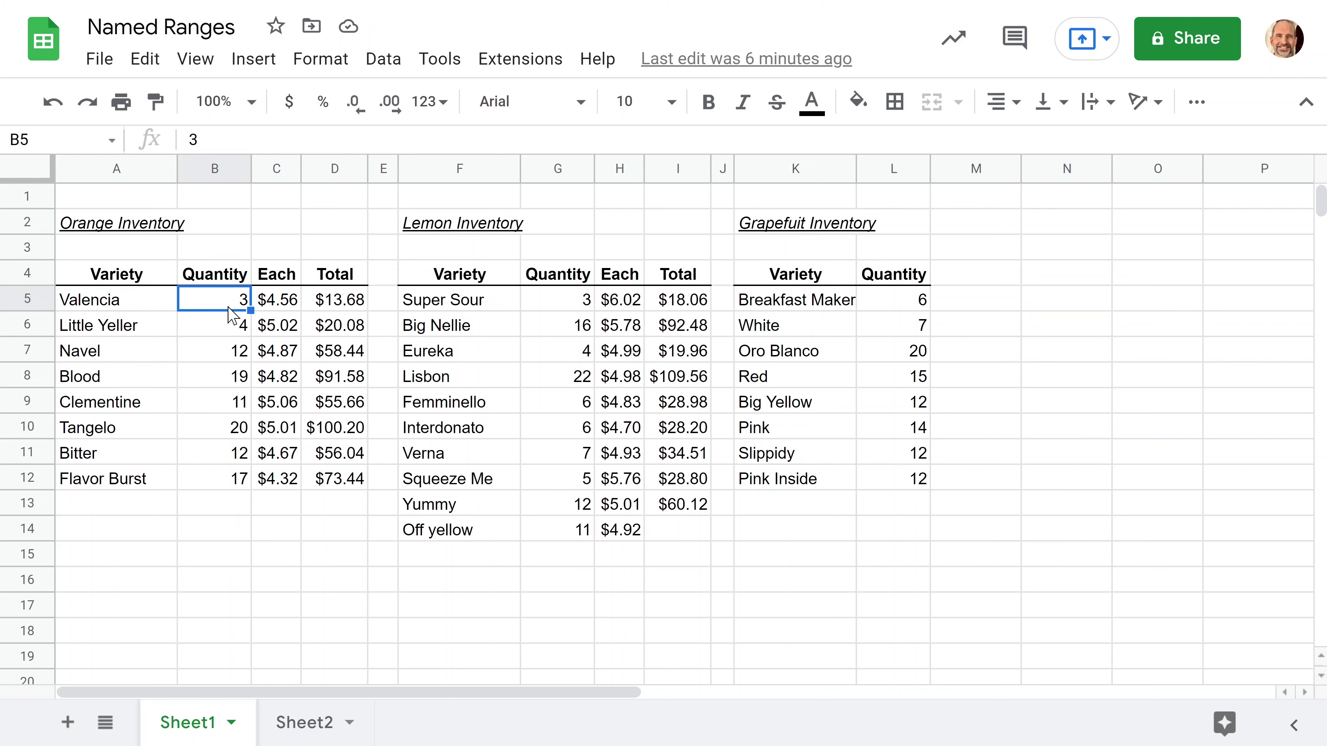
left_click(293, 731)
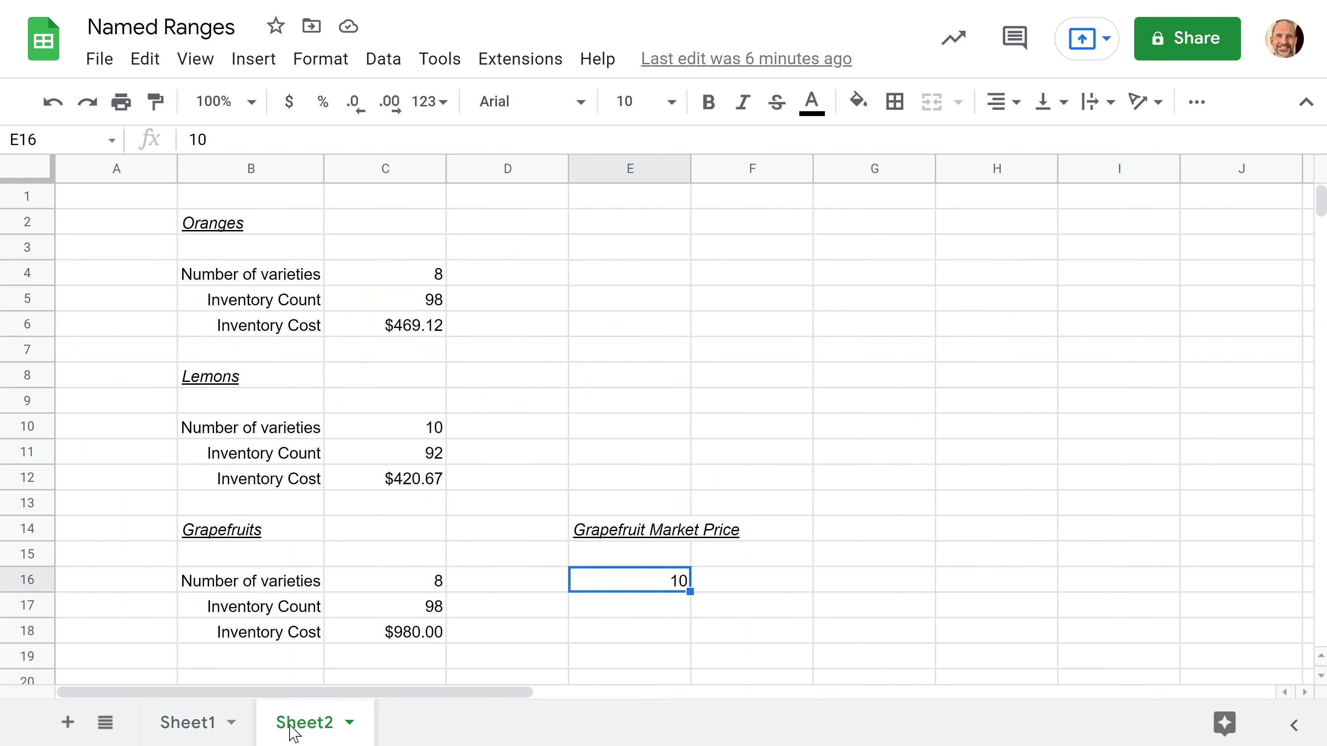
left_click(193, 723)
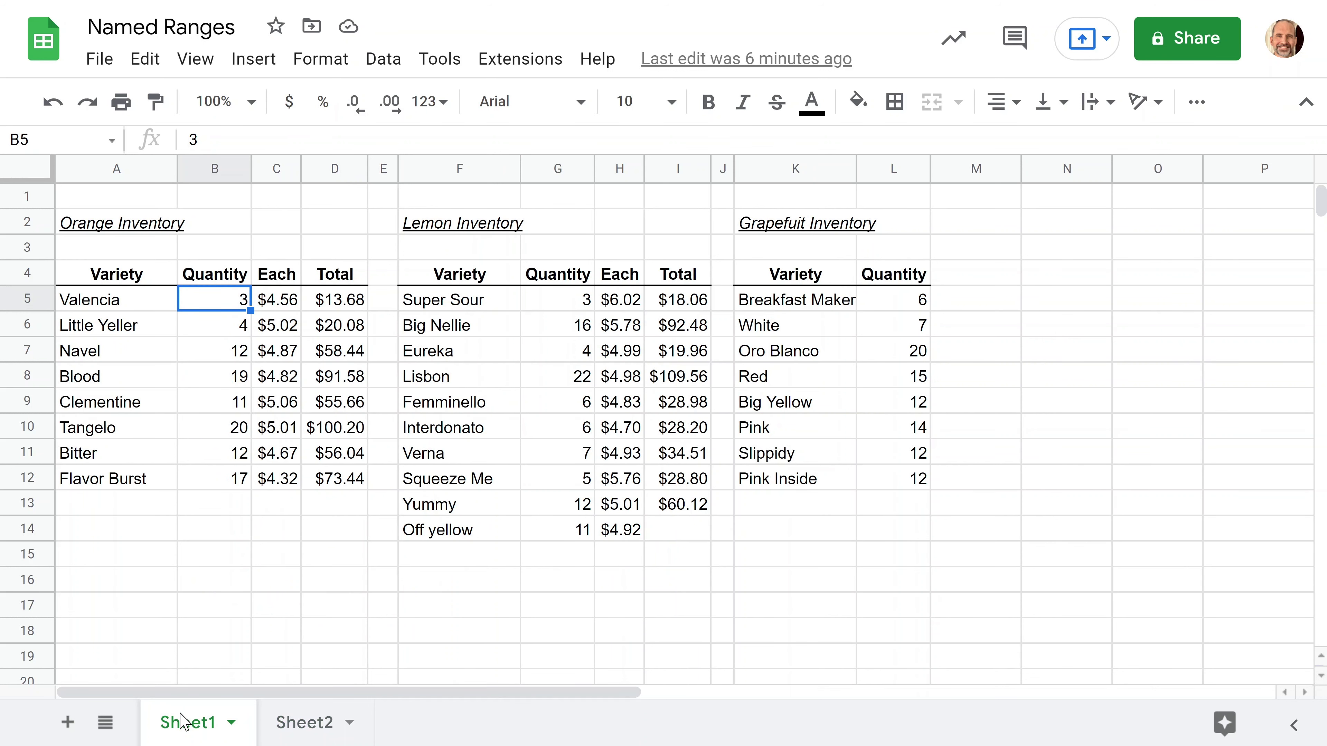
left_click(296, 722)
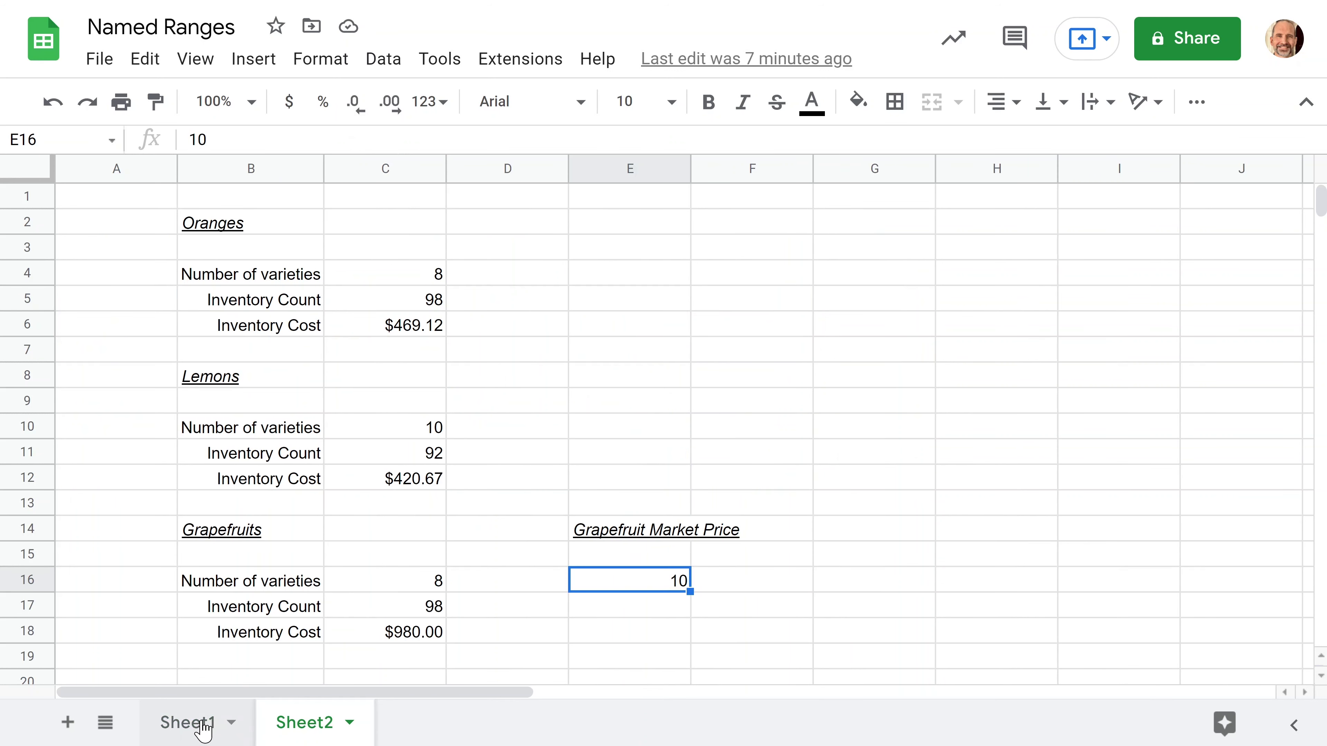
left_click(203, 728)
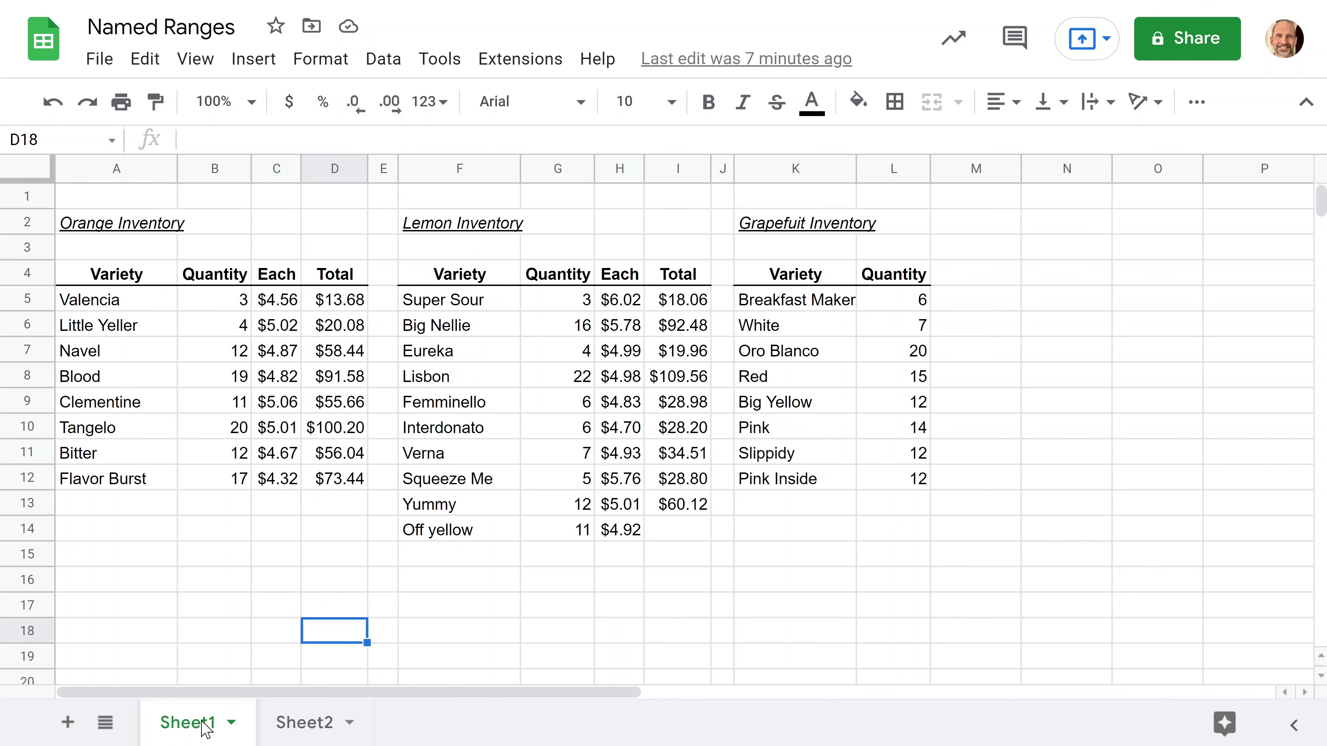
Clear the summary values in C3:C18 and the Grapefruit Market Price in E16 on Sheet2
left_click(303, 726)
left_click_drag(387, 250, 425, 640)
key("Delete")
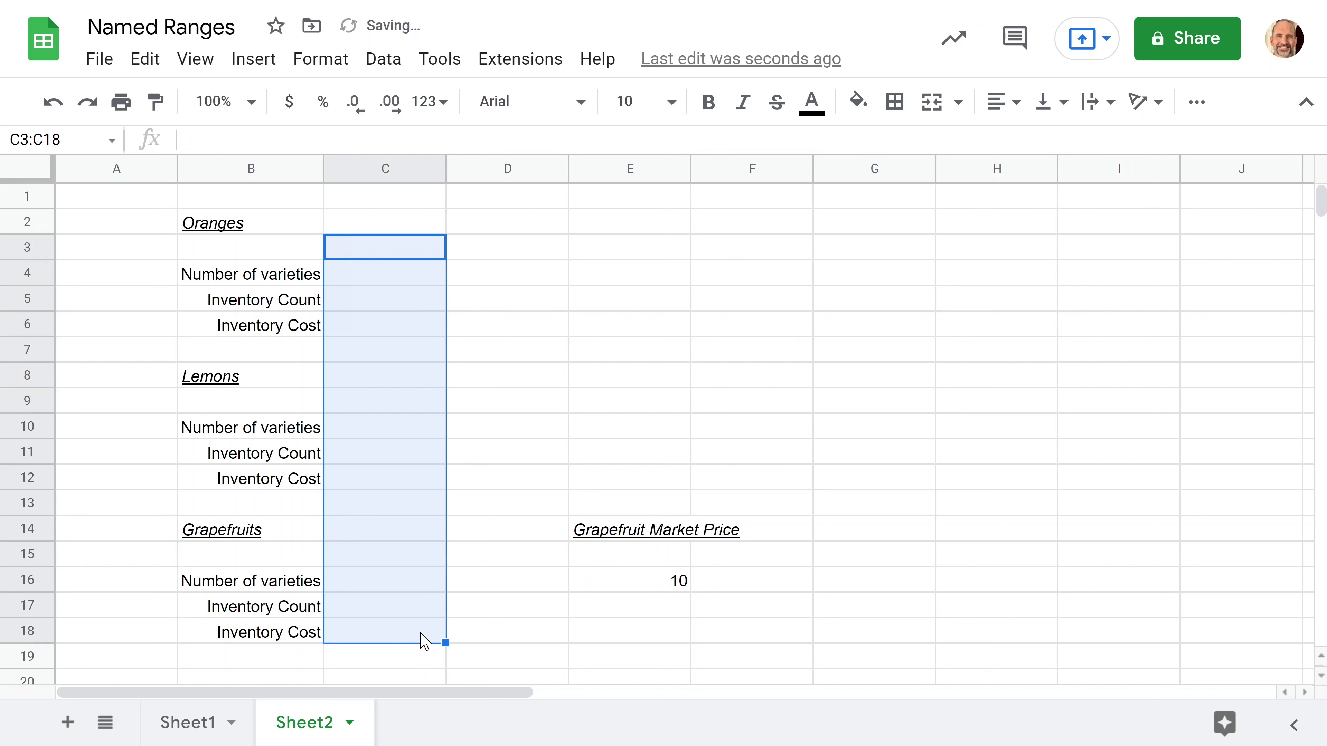
left_click(673, 590)
key("Delete")
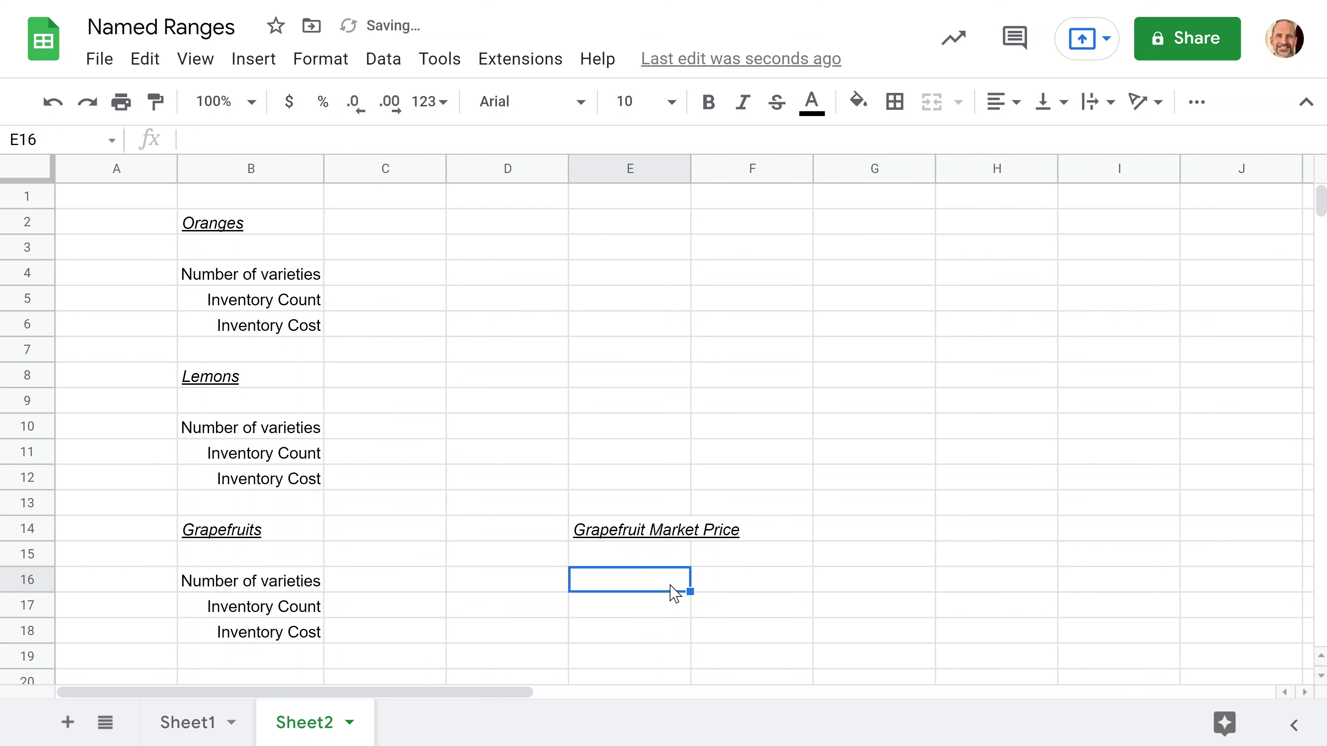
Enter =COUNTA(Sheet1!A5:A12) in Sheet2 cell C4 as the oranges' Number of varieties
left_click(390, 282)
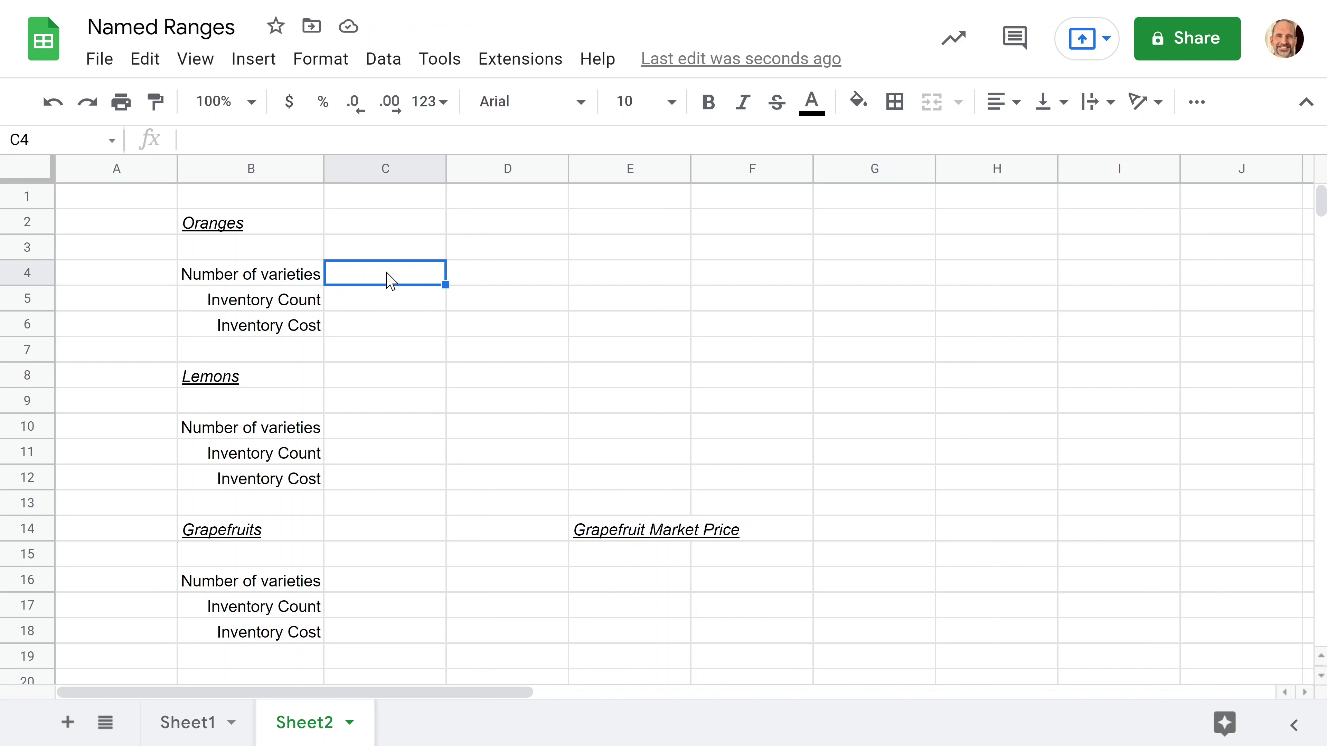
key("Return")
type("=")
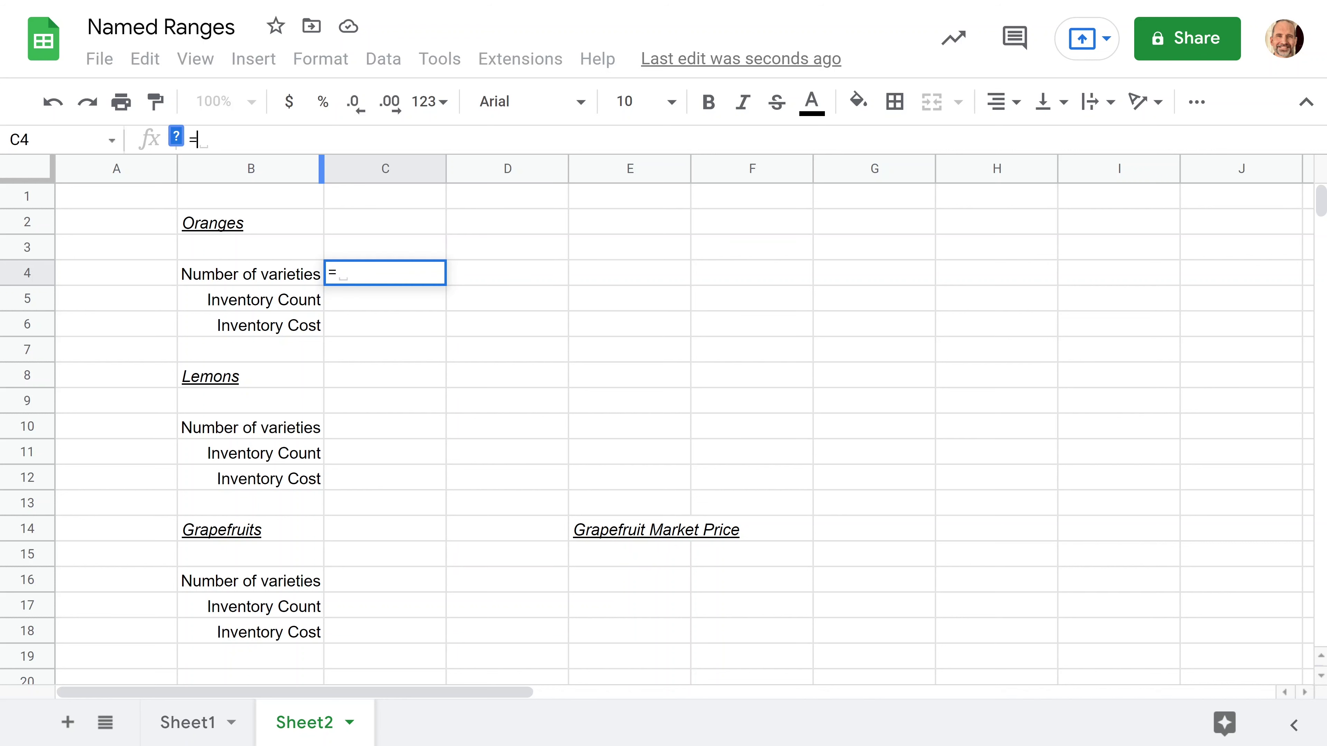
type("COUNT")
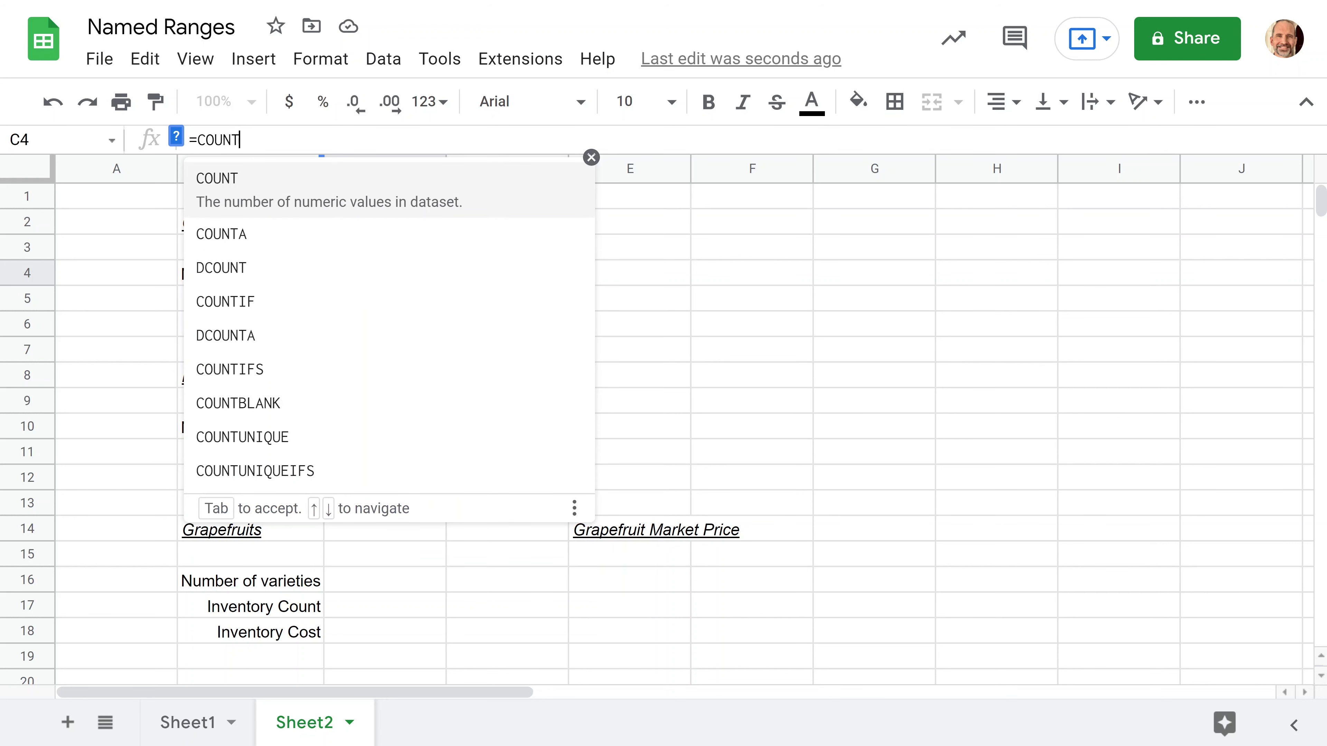
type("A")
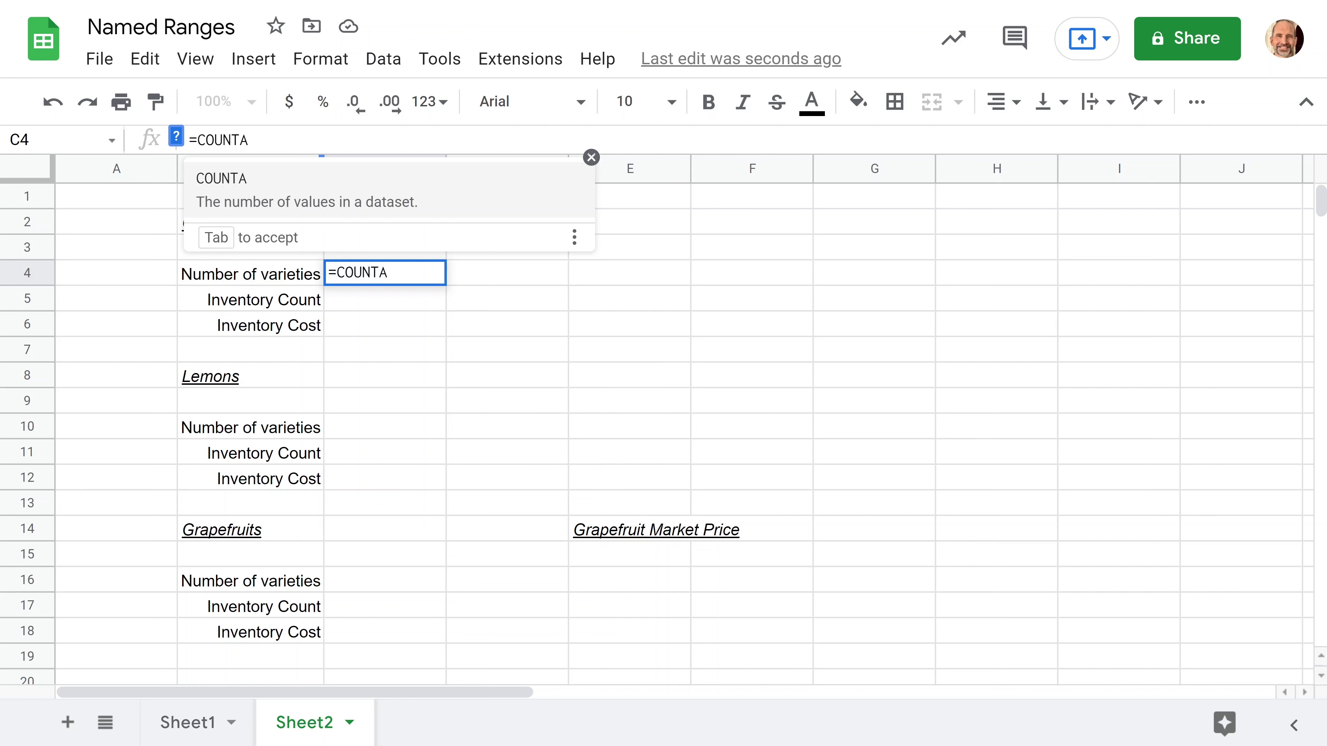
type("(")
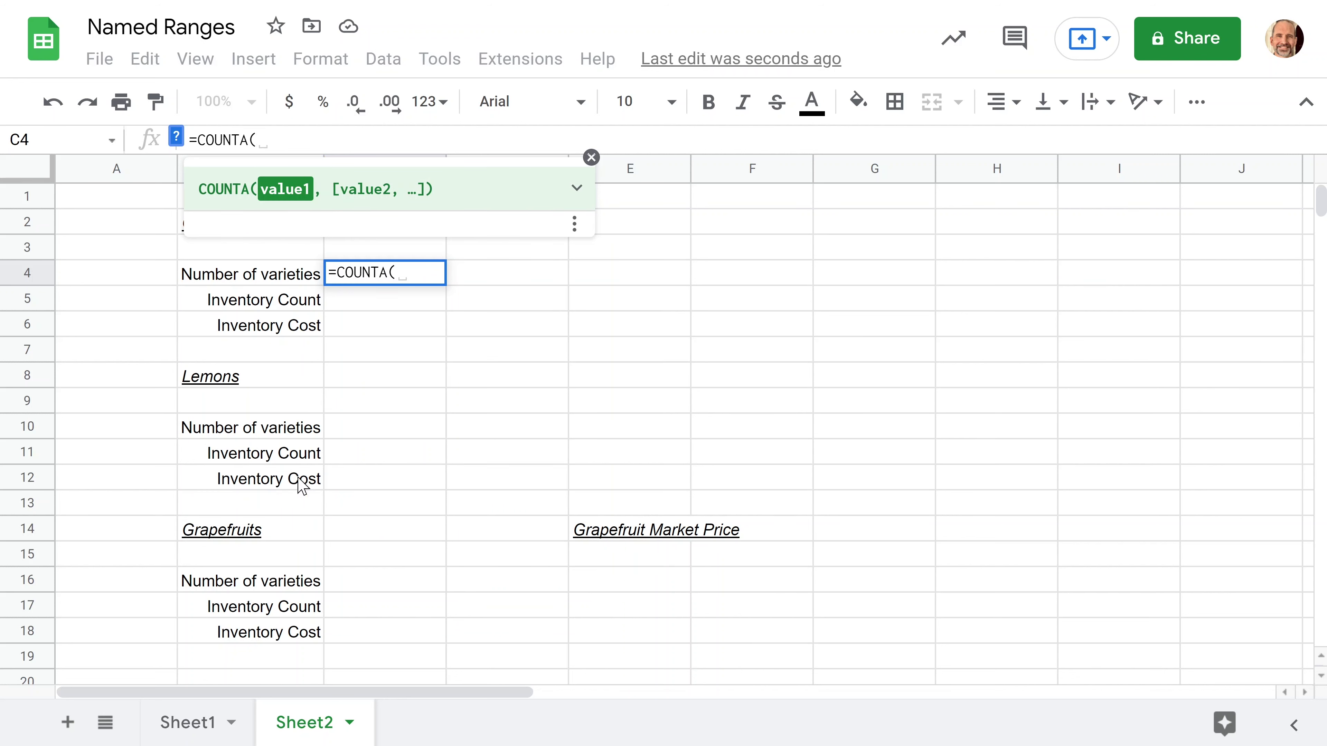
left_click(193, 722)
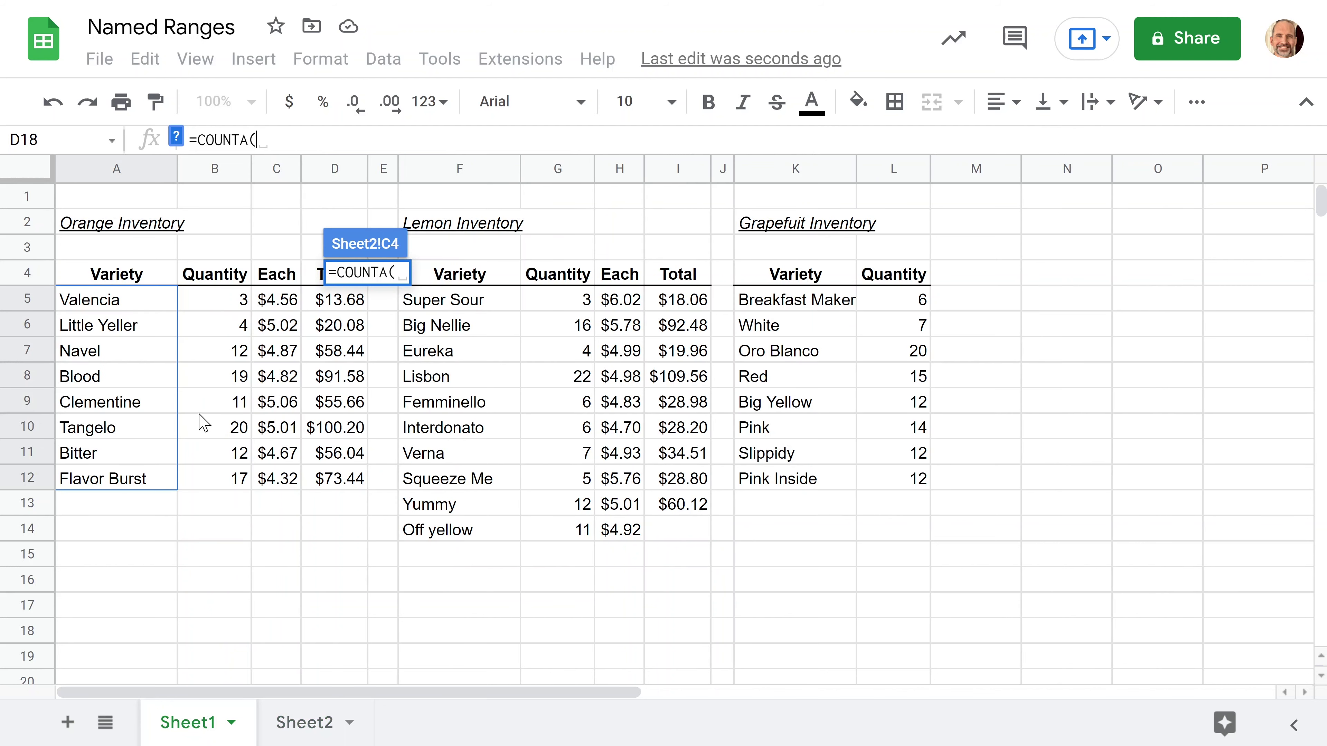
left_click(155, 307)
left_click_drag(155, 307, 150, 478)
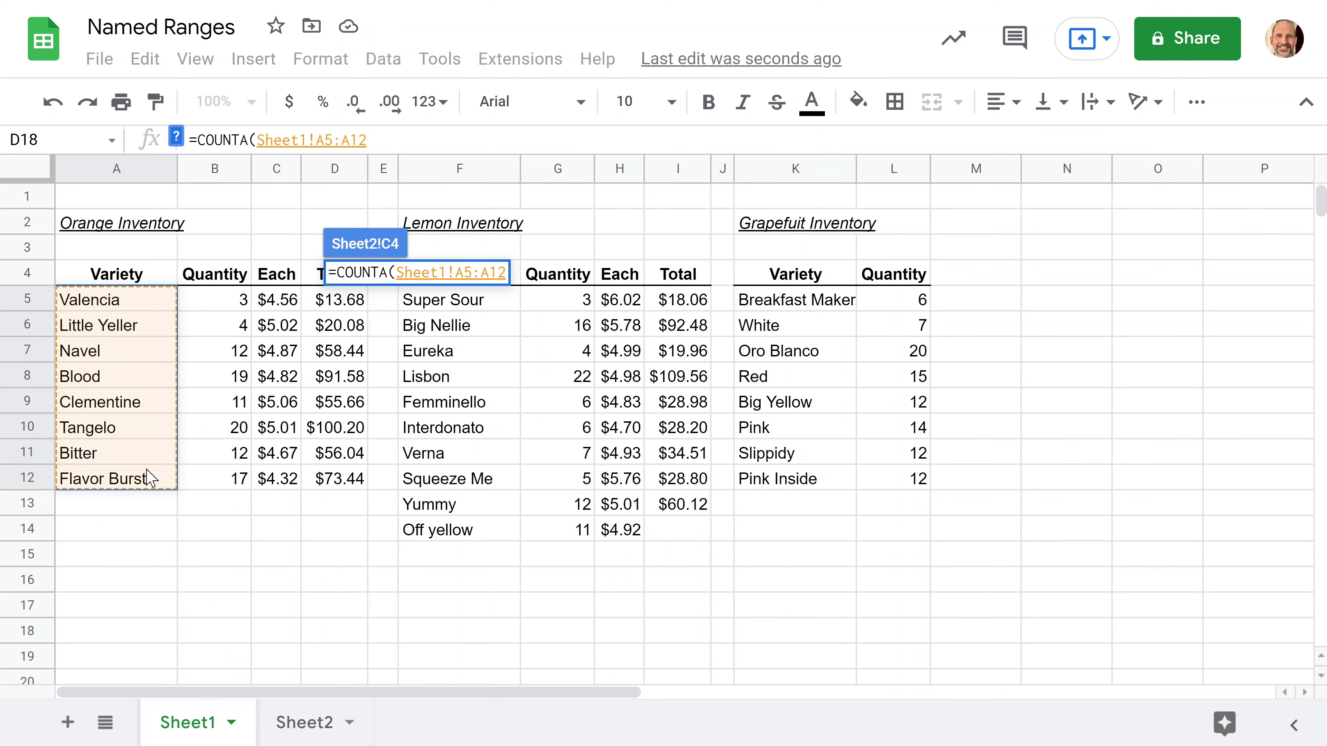
key("Return")
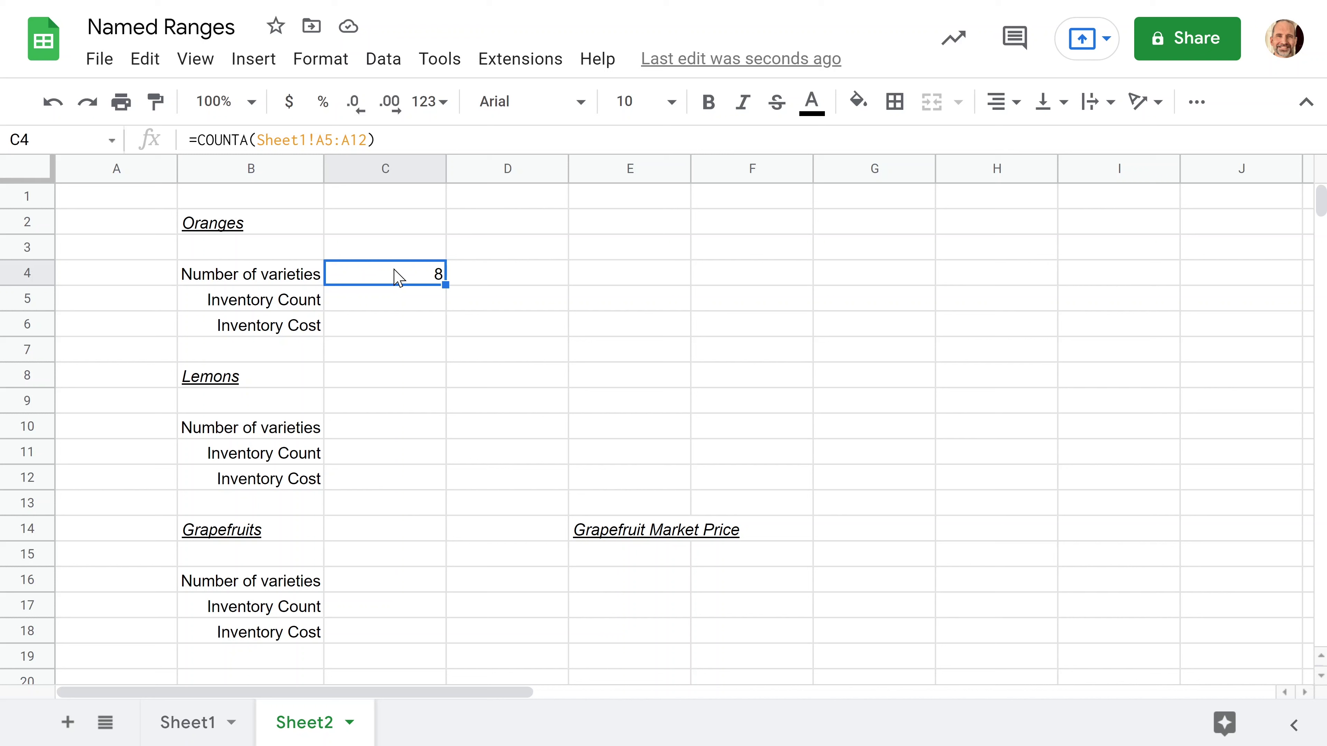
Copy the reference Sheet1!A5:A12 from the formula in C4, leaving the formula as it is
double_click(399, 279)
key("Left")
key("Left")
key("Left")
key("Left")
key("Left")
key("Left")
key("Left")
key("Left")
key("Left")
key("Left")
key("Left")
key("Left")
key("Left")
key("Left")
key("shift+Right")
key("shift+Right")
key("shift+Right")
key("shift+Right")
key("shift+Right")
key("shift+Right")
key("shift+Right")
key("shift+Right")
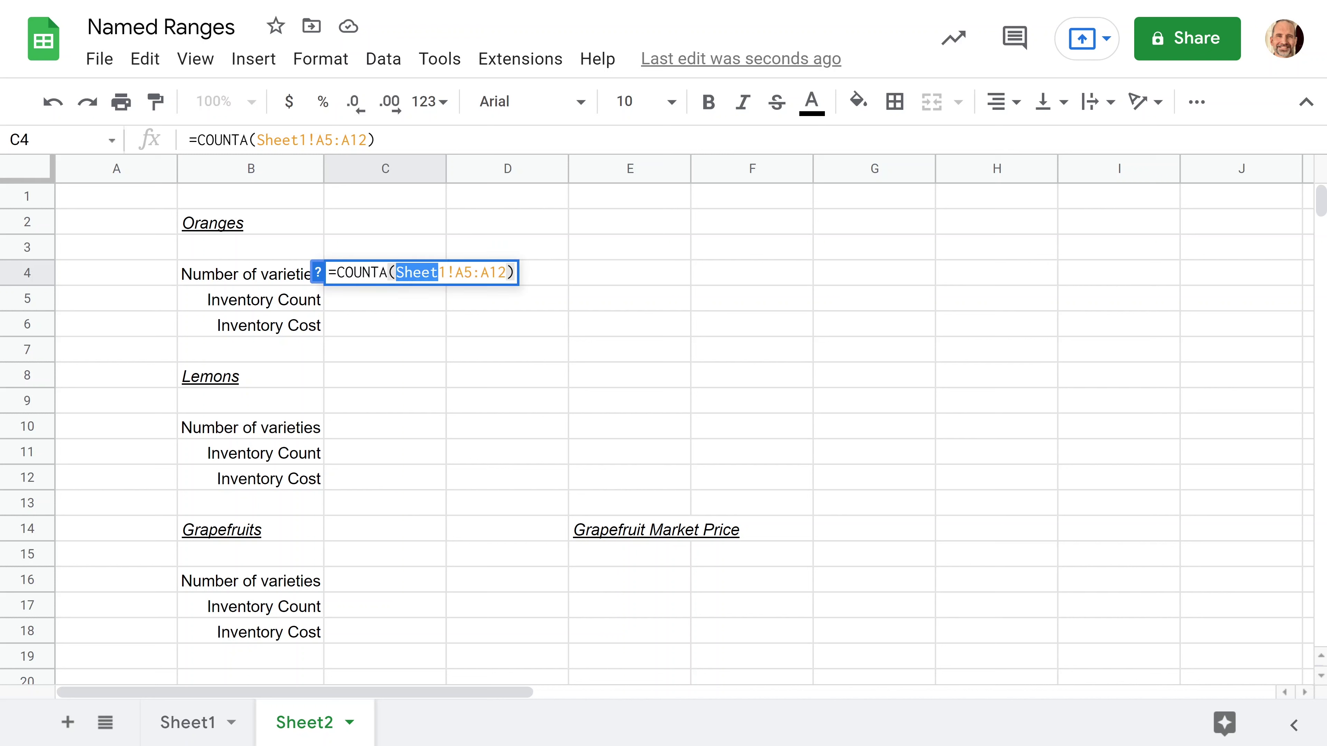
key("shift+Right")
key("shift+Right")
key("shift+Right")
key("shift+Right")
key("shift+Right")
key("ctrl+c")
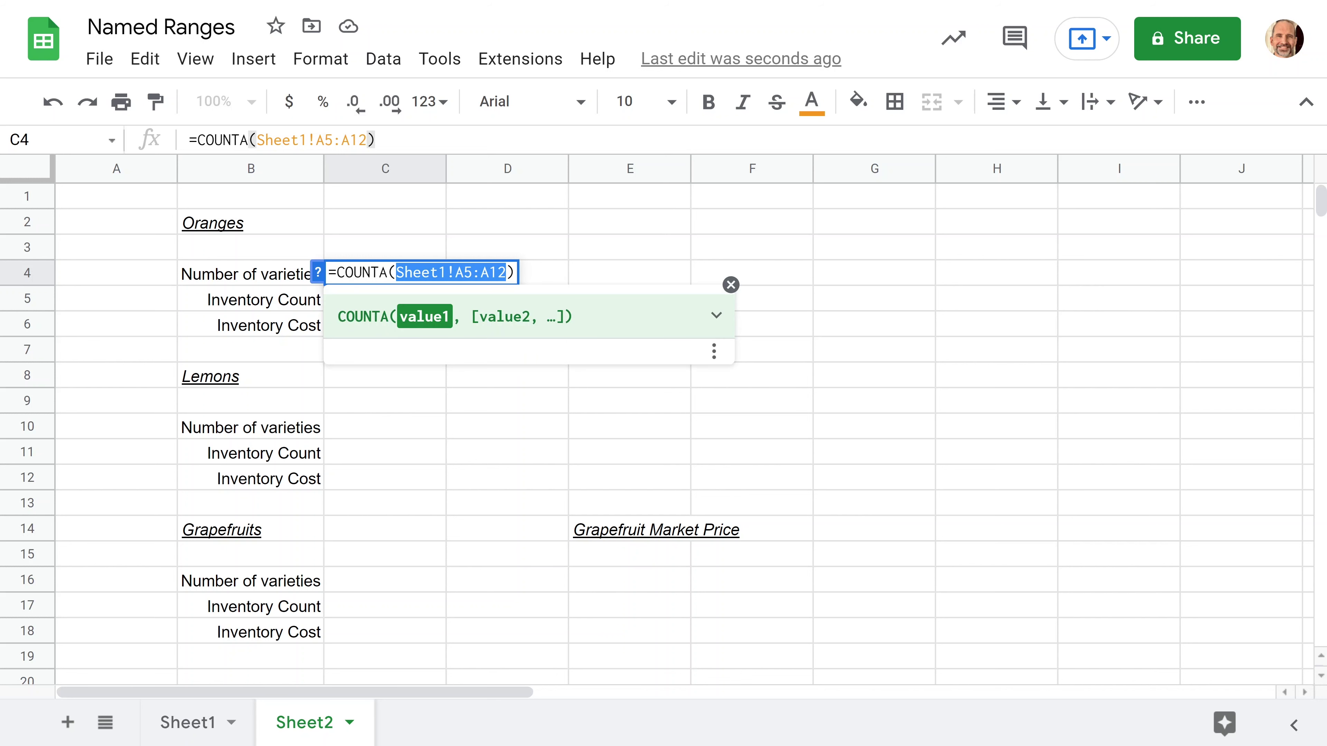
key("Escape")
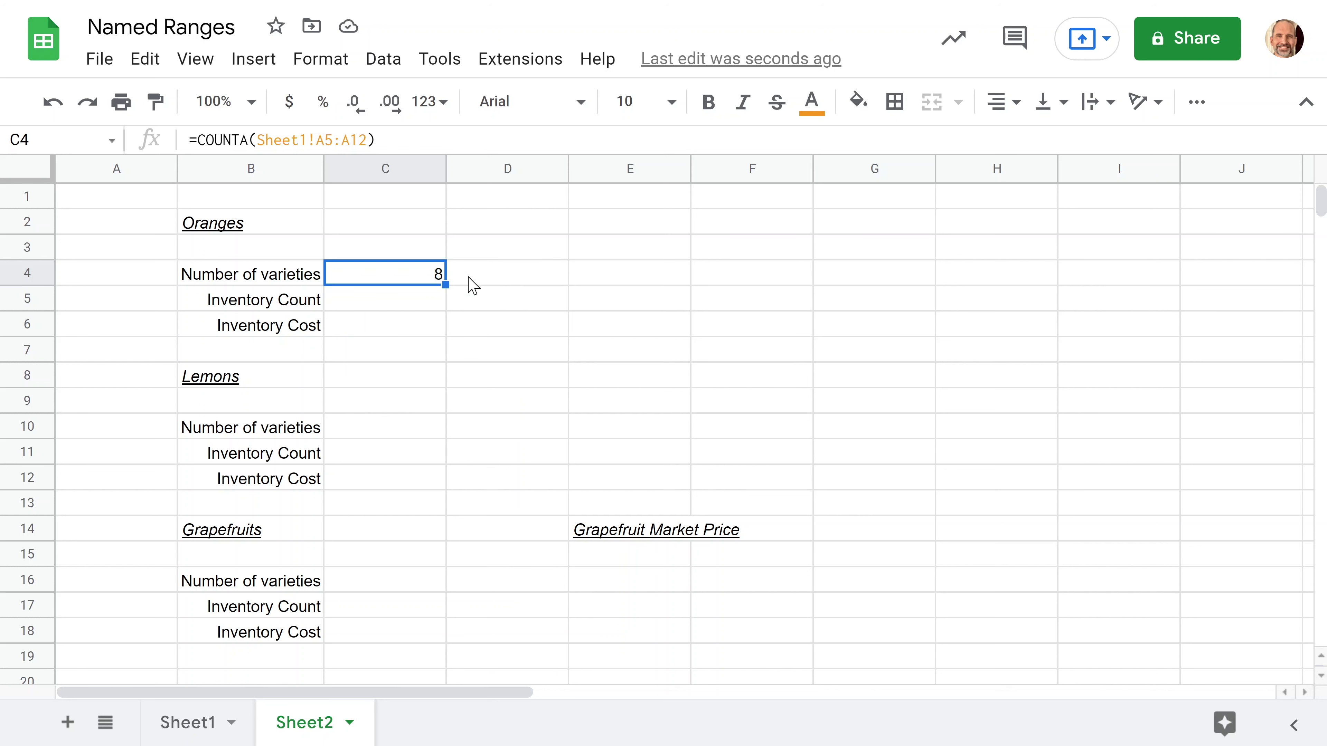
Start a SUM formula in C5 for the oranges' Inventory Count, pasting the copied reference and trimming it to Sheet1!
left_click(398, 302)
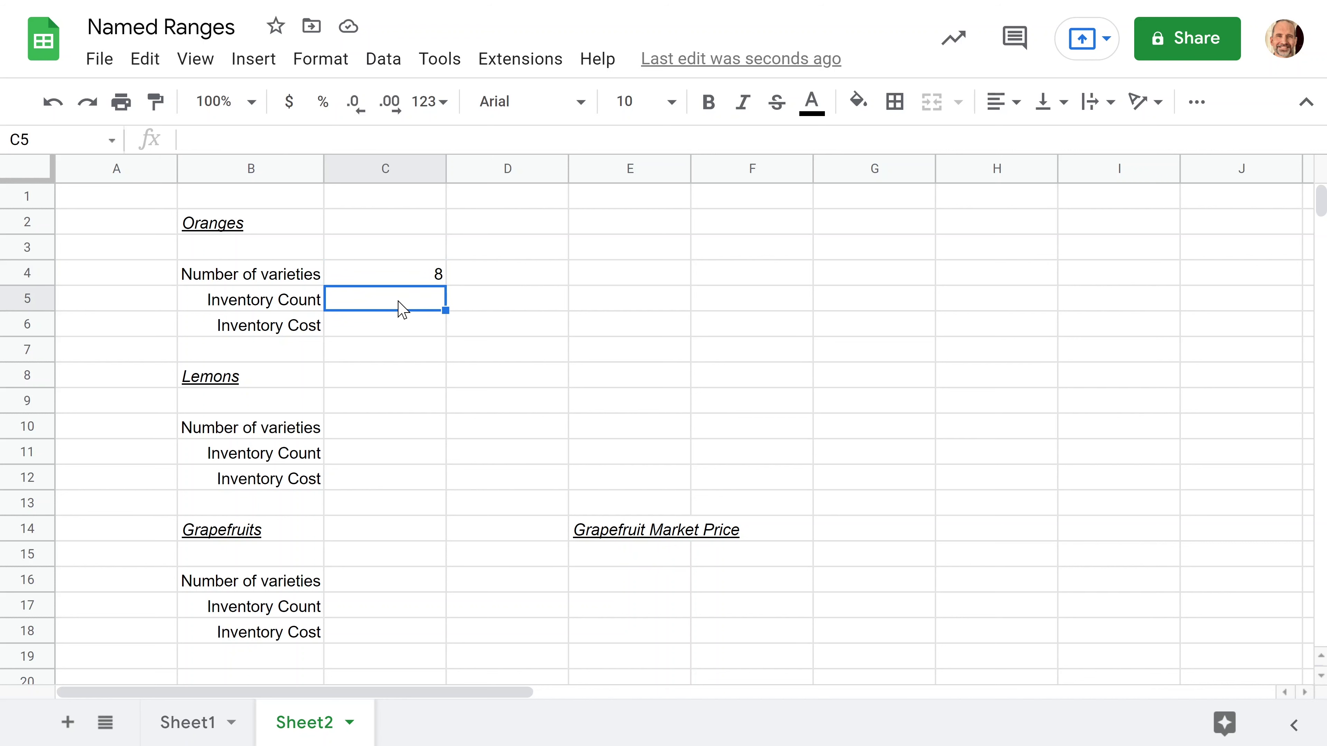
type("=SUM(")
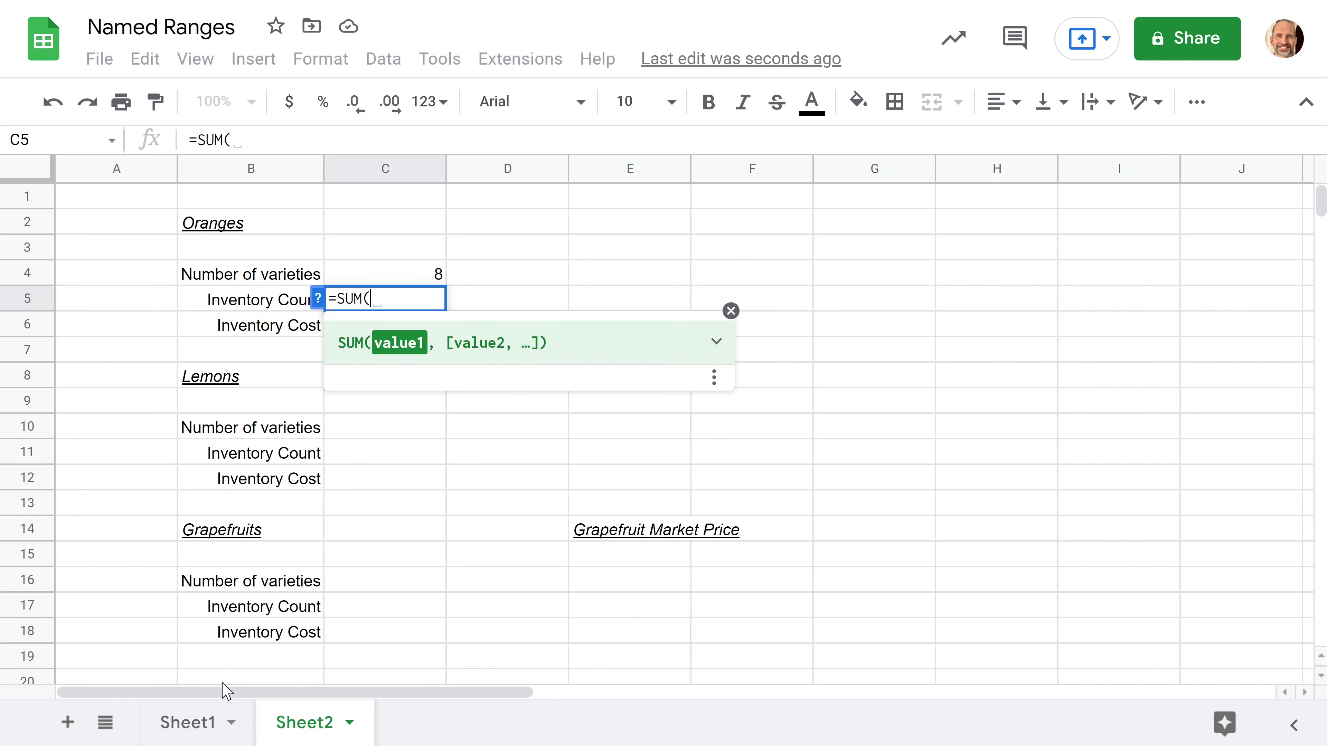
key("ctrl+v")
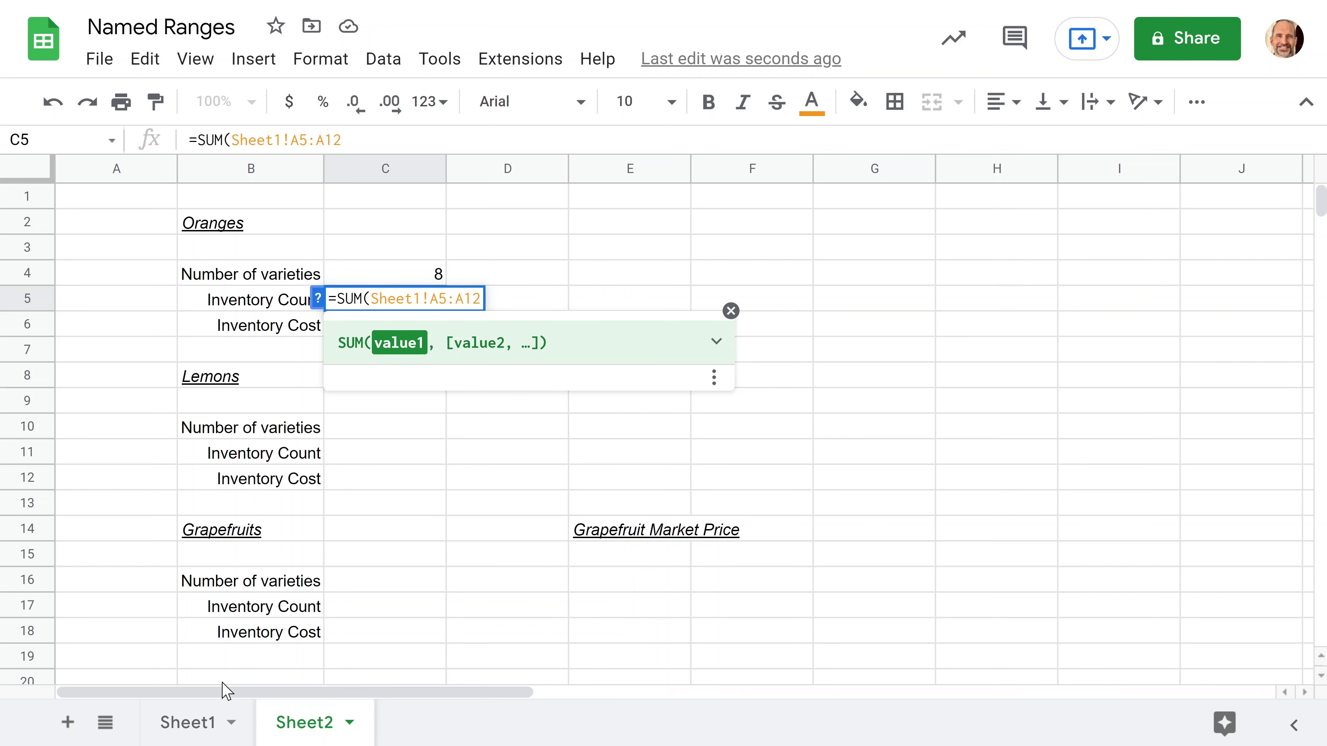
key("BackSpace")
key("BackSpace")
key("BackSpace")
key("BackSpace")
key("BackSpace")
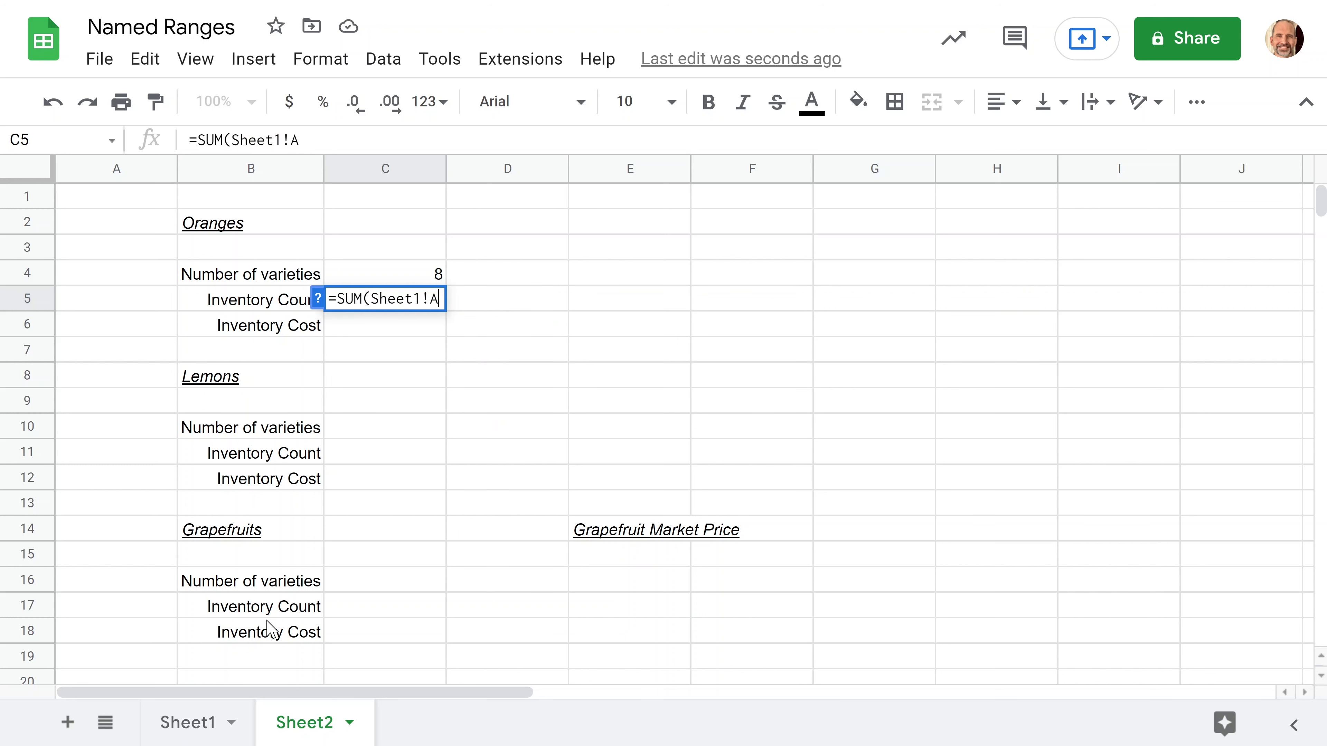
key("BackSpace")
left_click(190, 729)
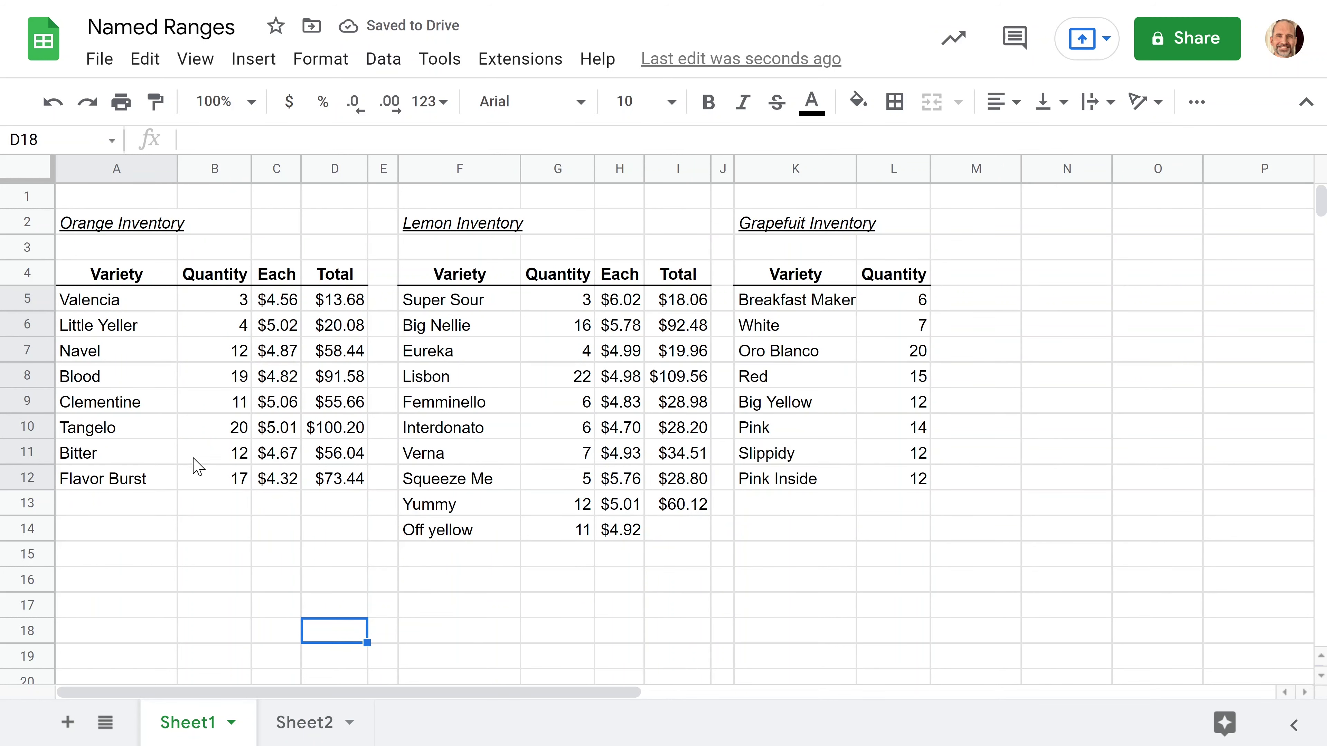
left_click(302, 723)
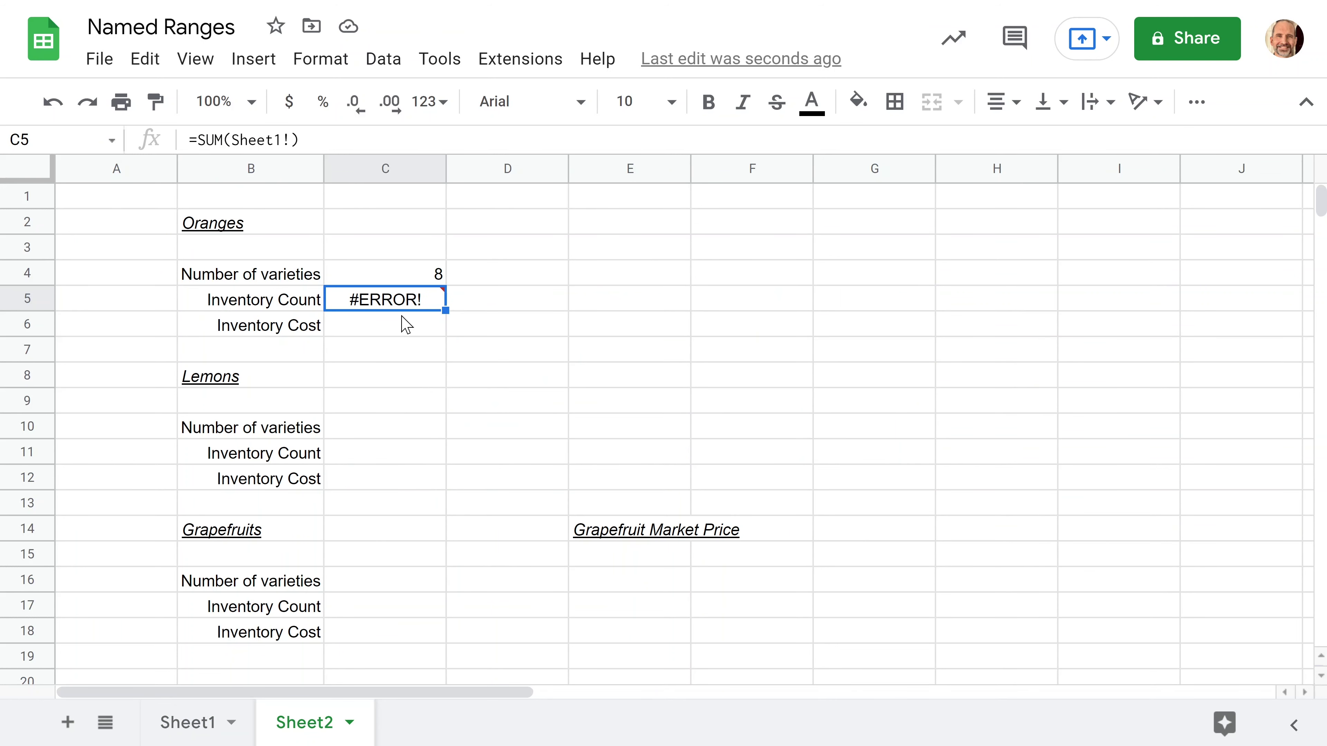
Complete the oranges' Inventory Count formula in C5 as =SUM(Sheet1!B5:B12)
double_click(377, 311)
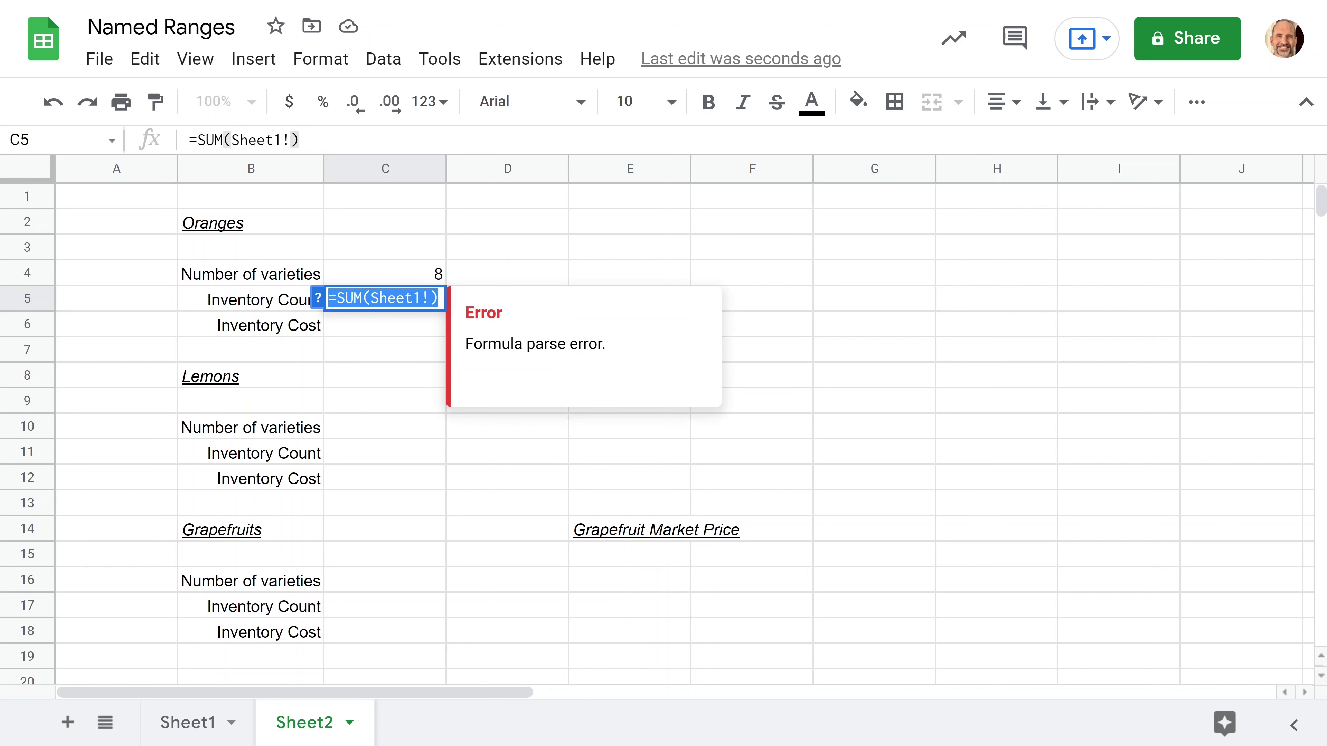
left_click(437, 298)
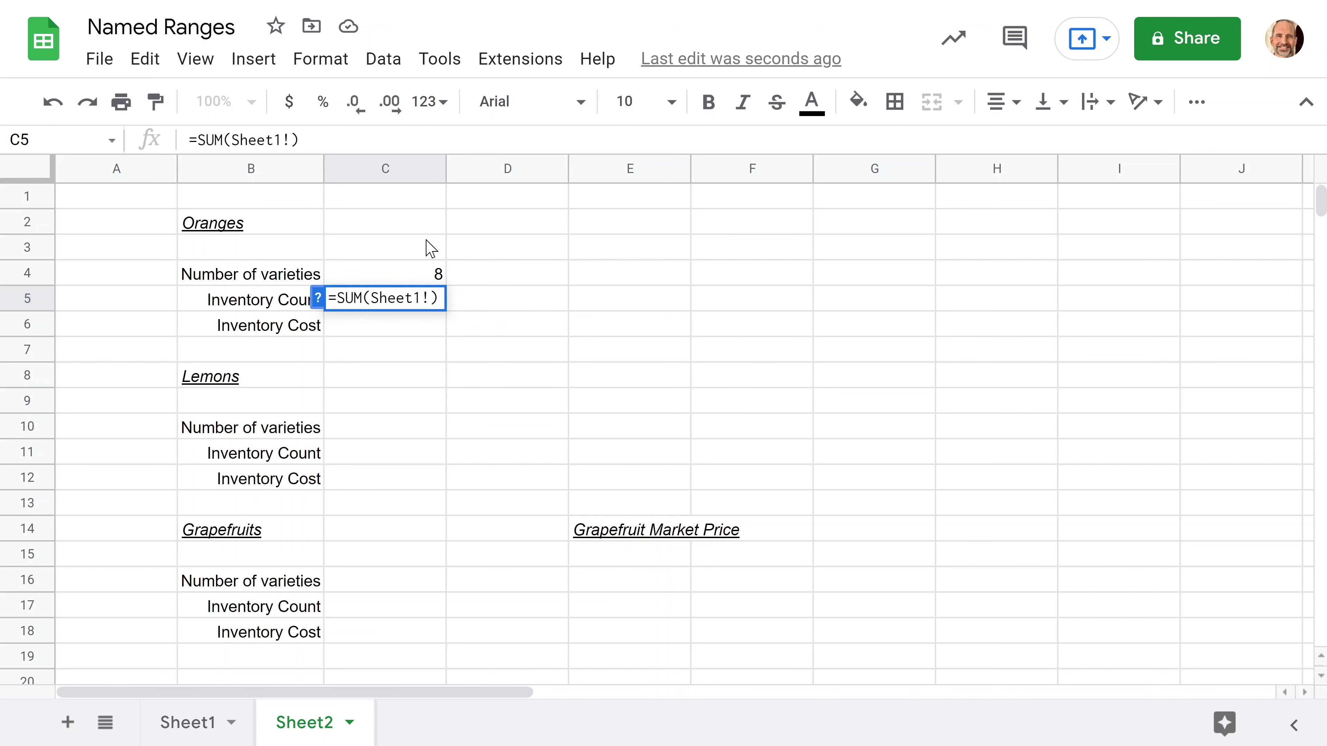
type("b5")
key("BackSpace")
key("BackSpace")
type("B5:B")
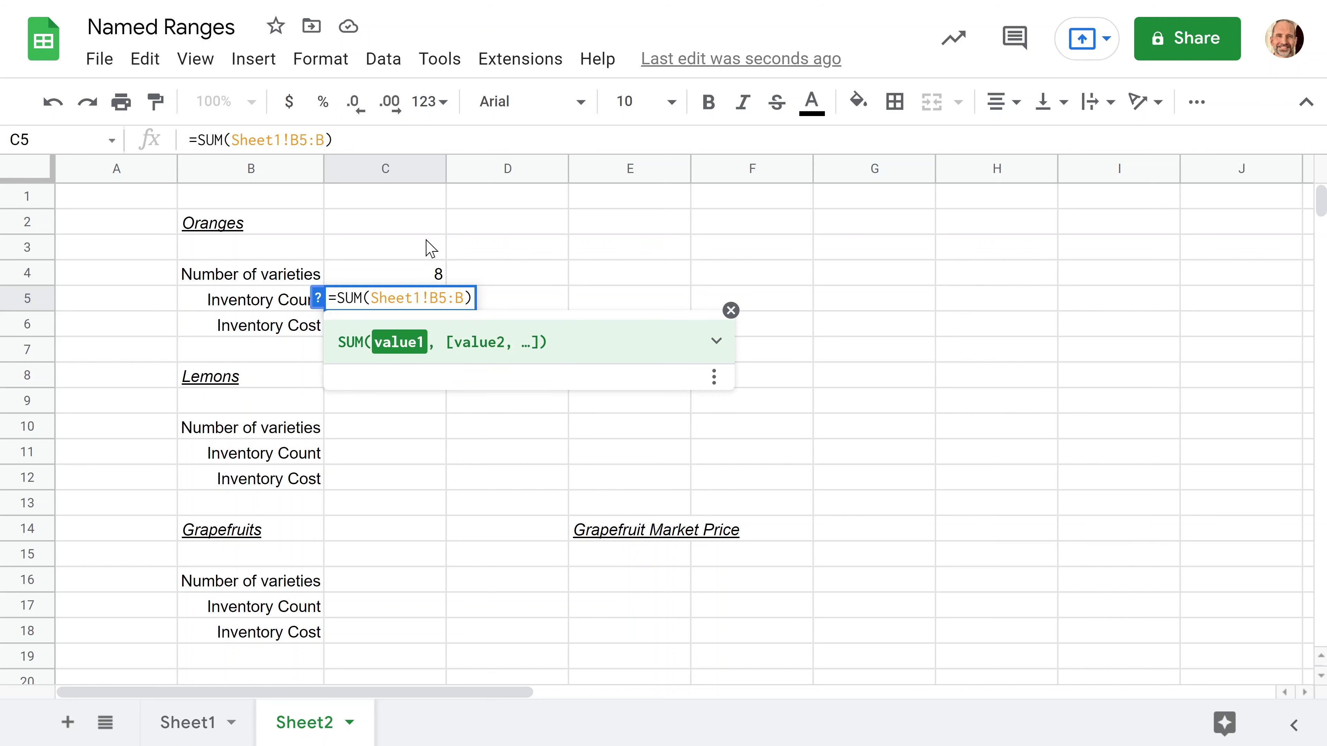
type("12")
key("Return")
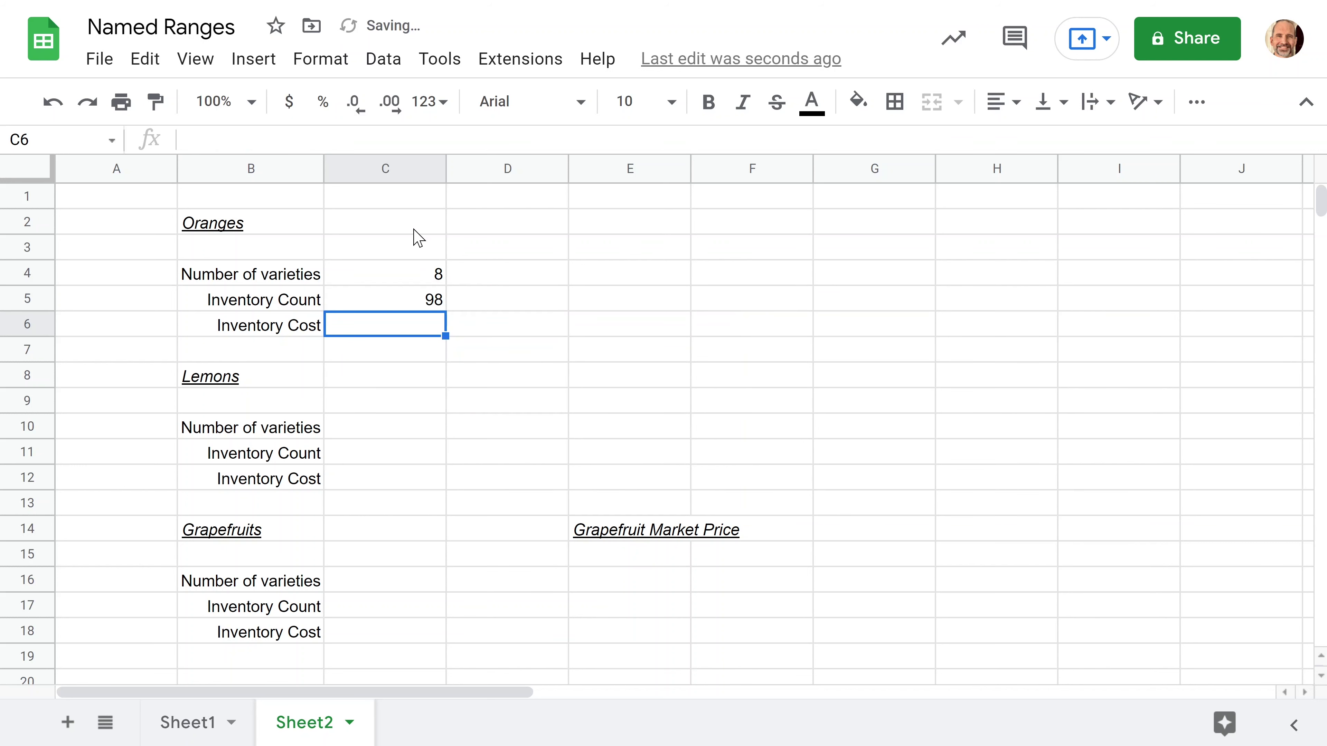
left_click(416, 304)
key("Return")
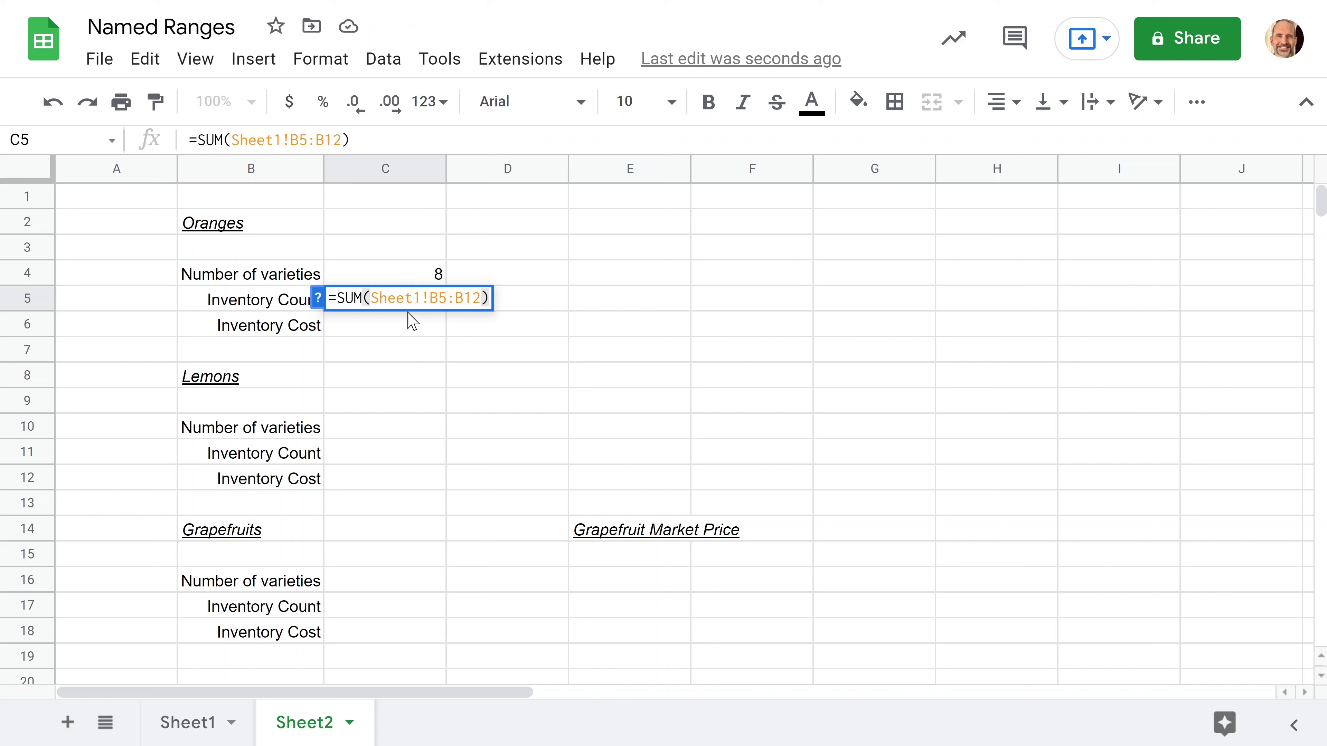
key("Escape")
left_click(402, 323)
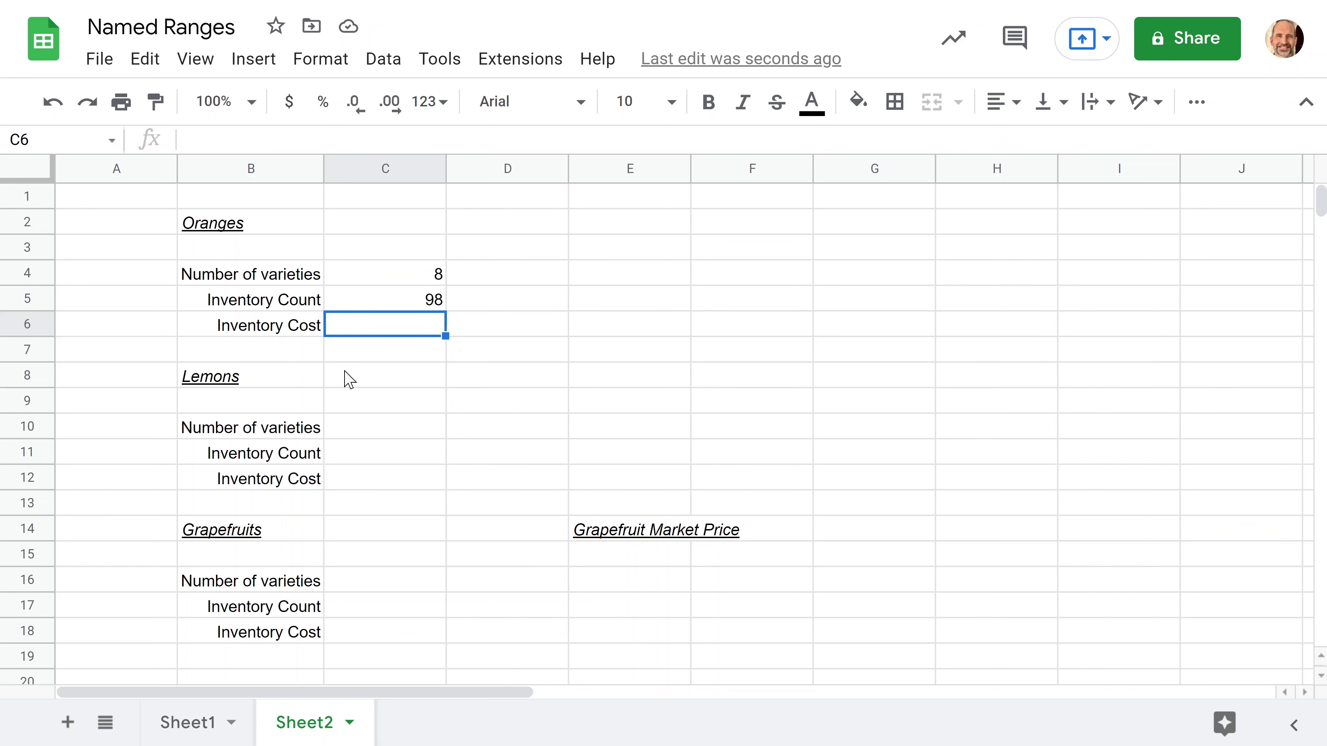
type("=SUM(")
left_click(414, 300)
key("Escape")
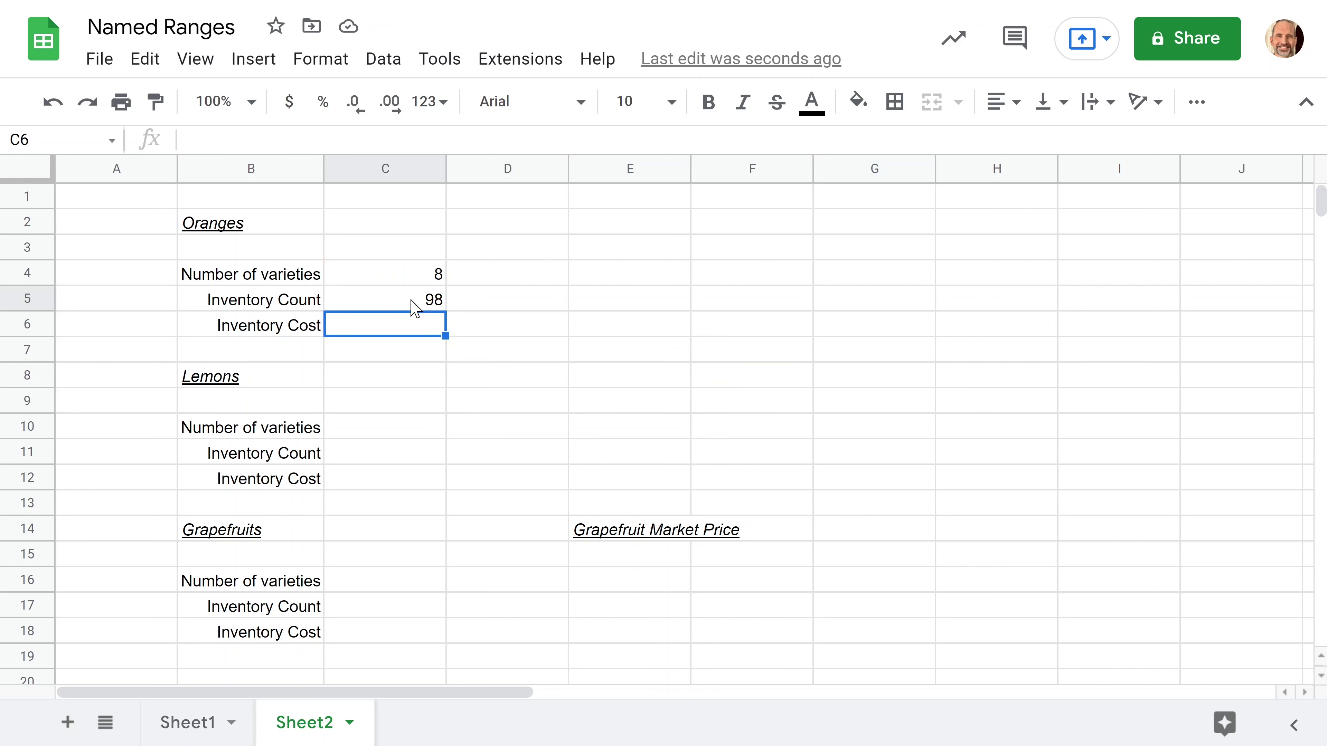
Copy the formula text =SUM(Sheet1!B5:B12) from C5 into C6 for the oranges' Inventory Cost
left_click(411, 301)
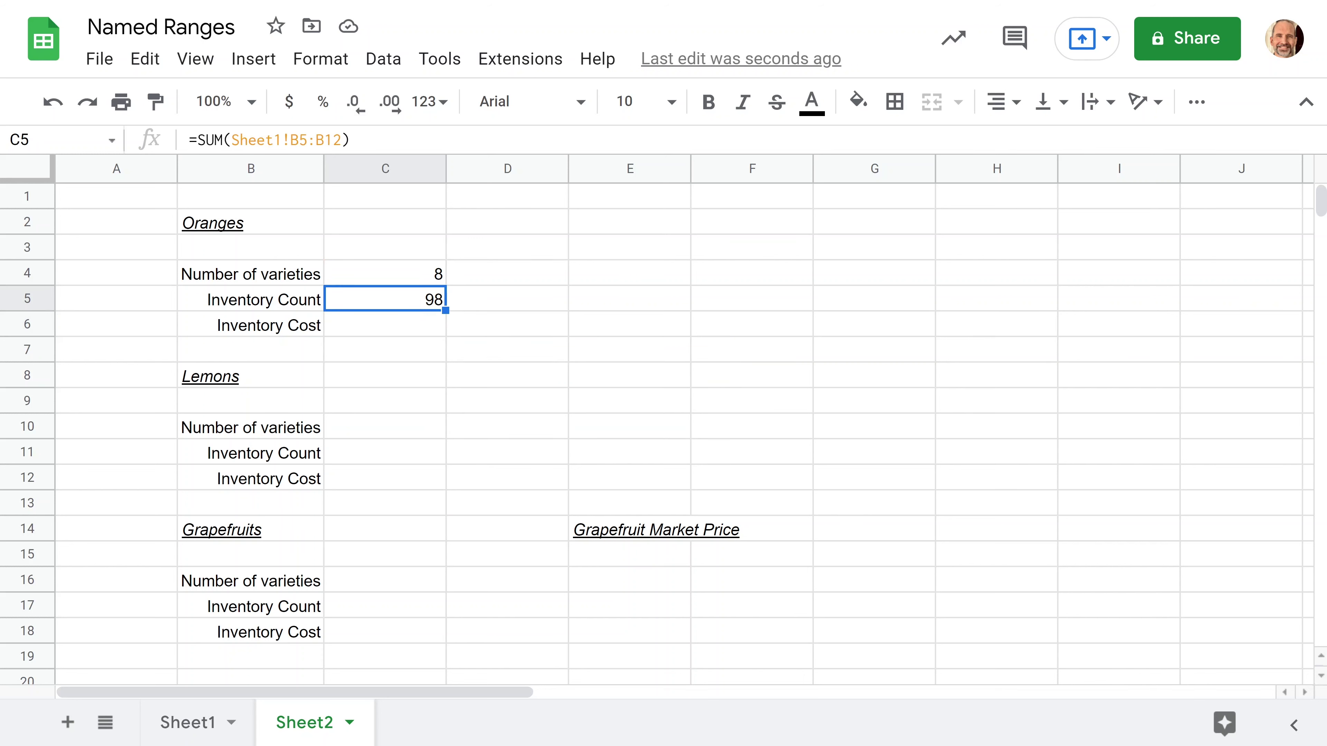
left_click_drag(349, 140, 156, 152)
key("ctrl+c")
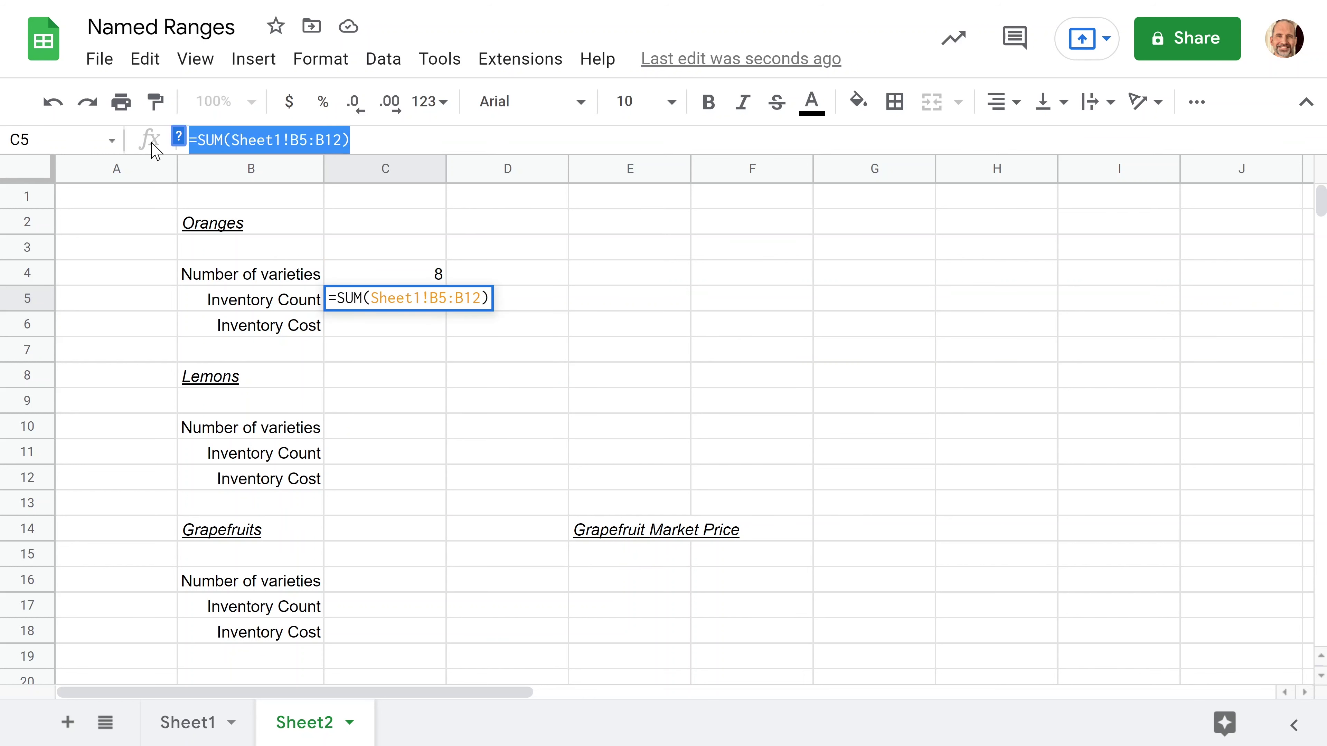
key("Escape")
left_click(426, 335)
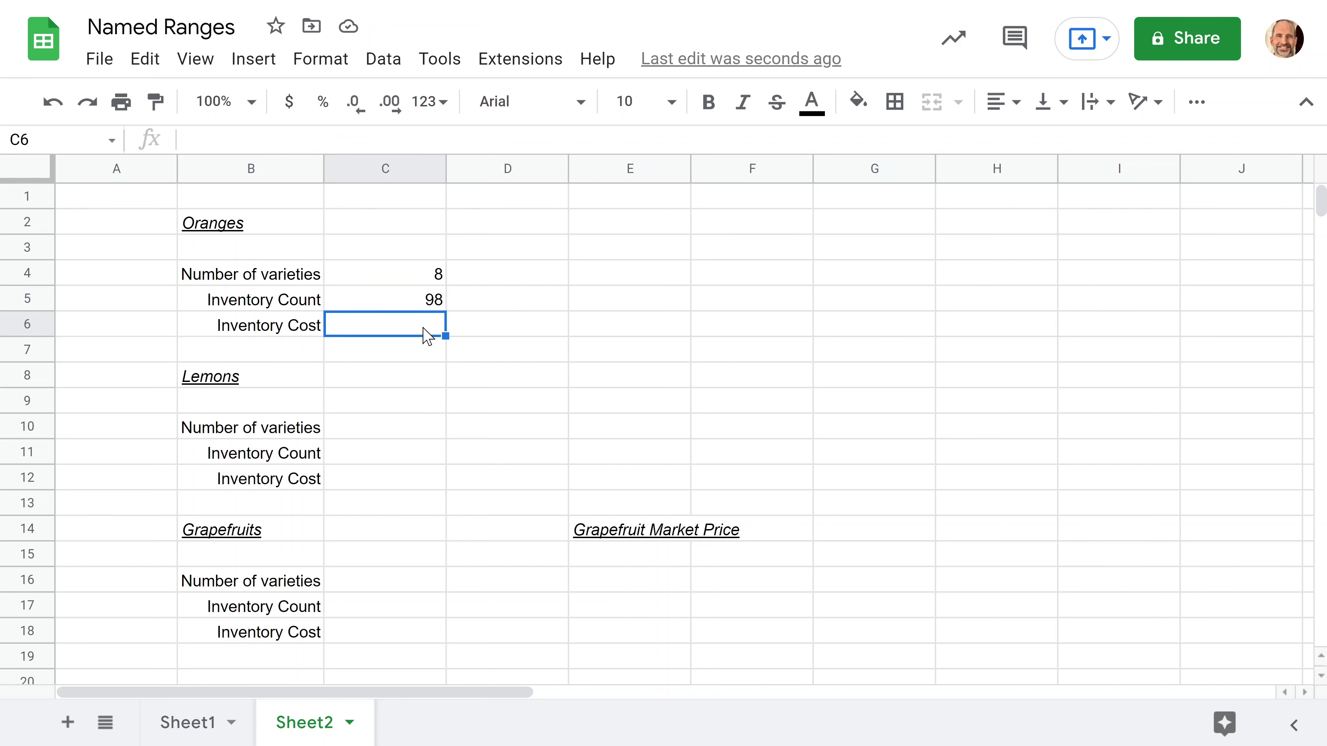
key("ctrl+v")
key("Return")
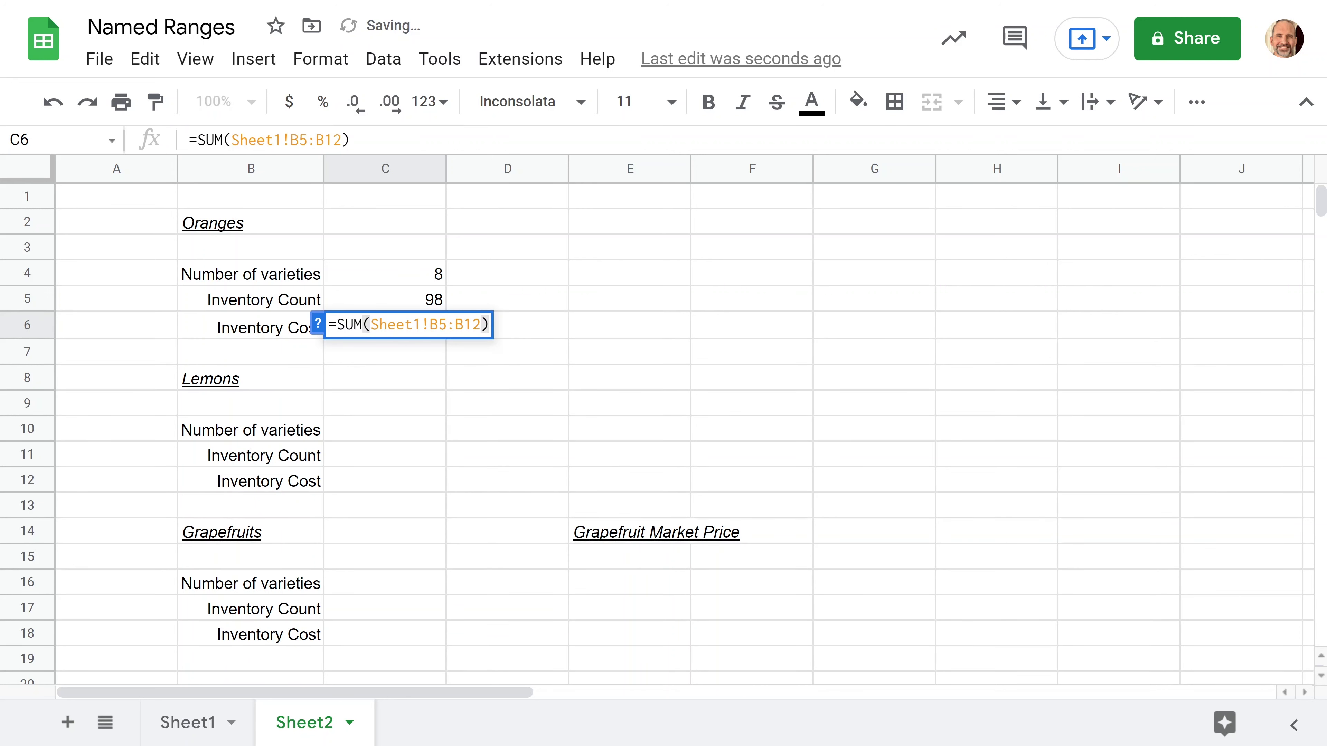
Change the range in the oranges' Inventory Cost formula so C6 reads =SUM(Sheet1!D5:D12)
left_click_drag(430, 324, 438, 324)
type("d")
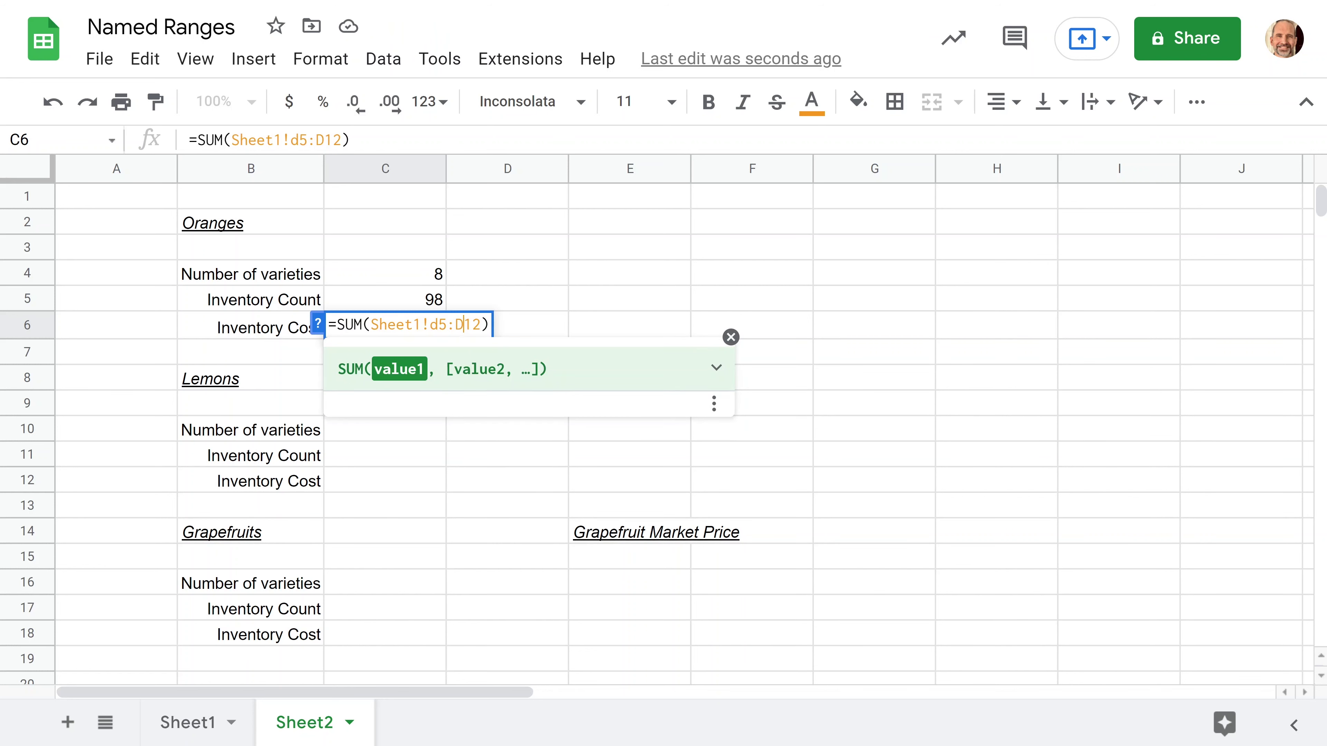
key("Return")
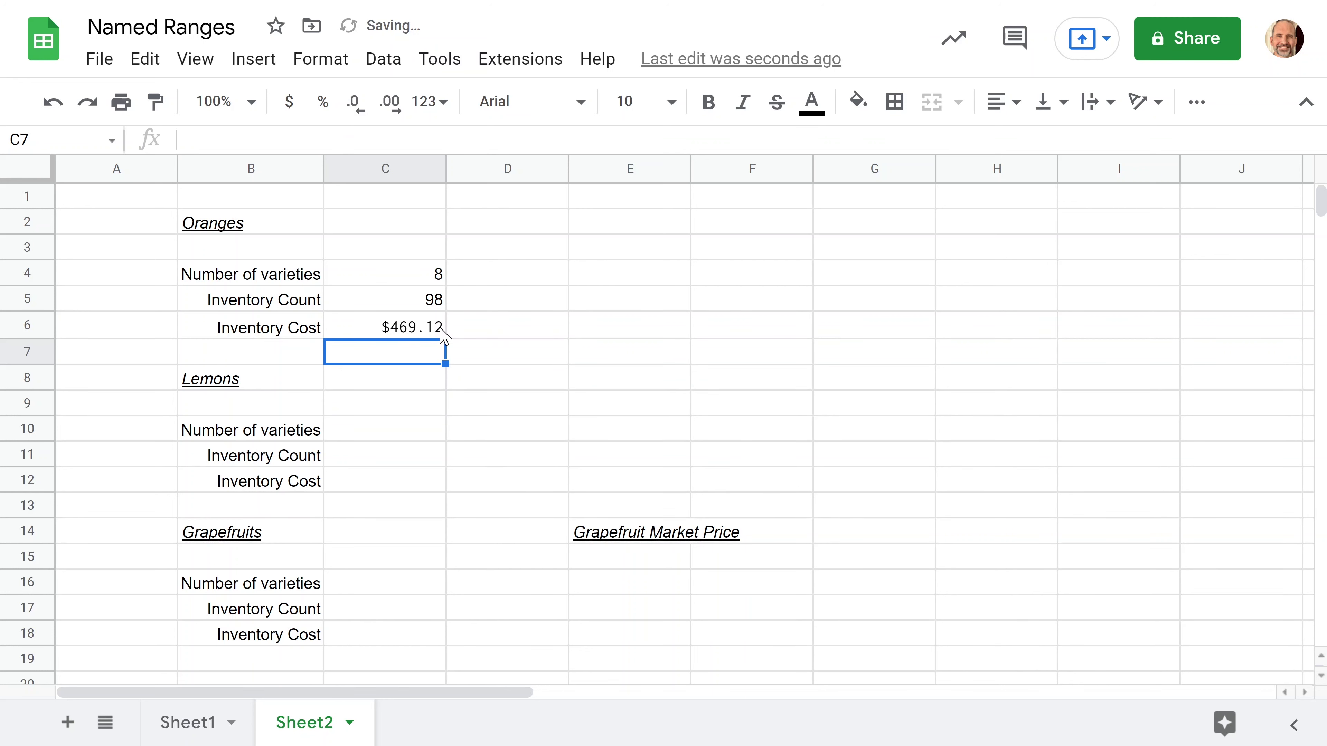
left_click(440, 329)
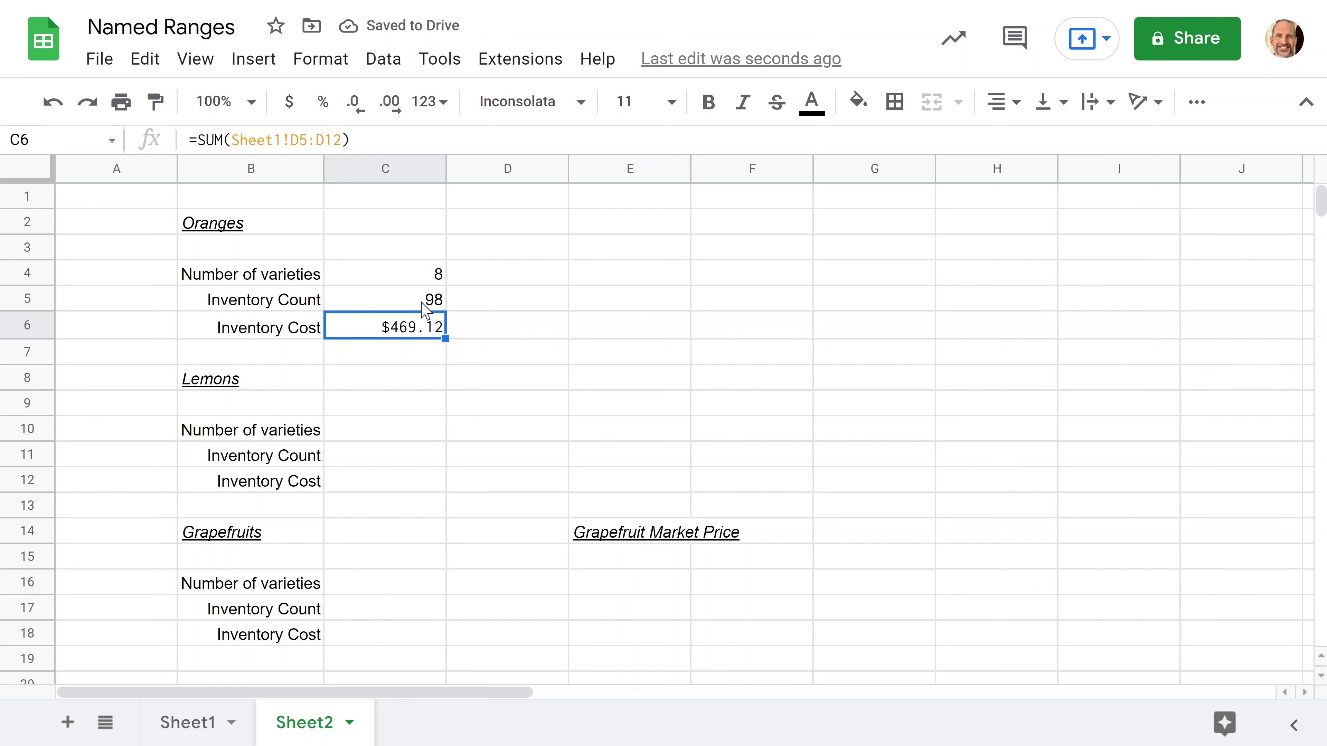
In Sheet1's Lemon Inventory, fill the Total formula from I13 down to I14 for Off yellow
left_click(431, 424)
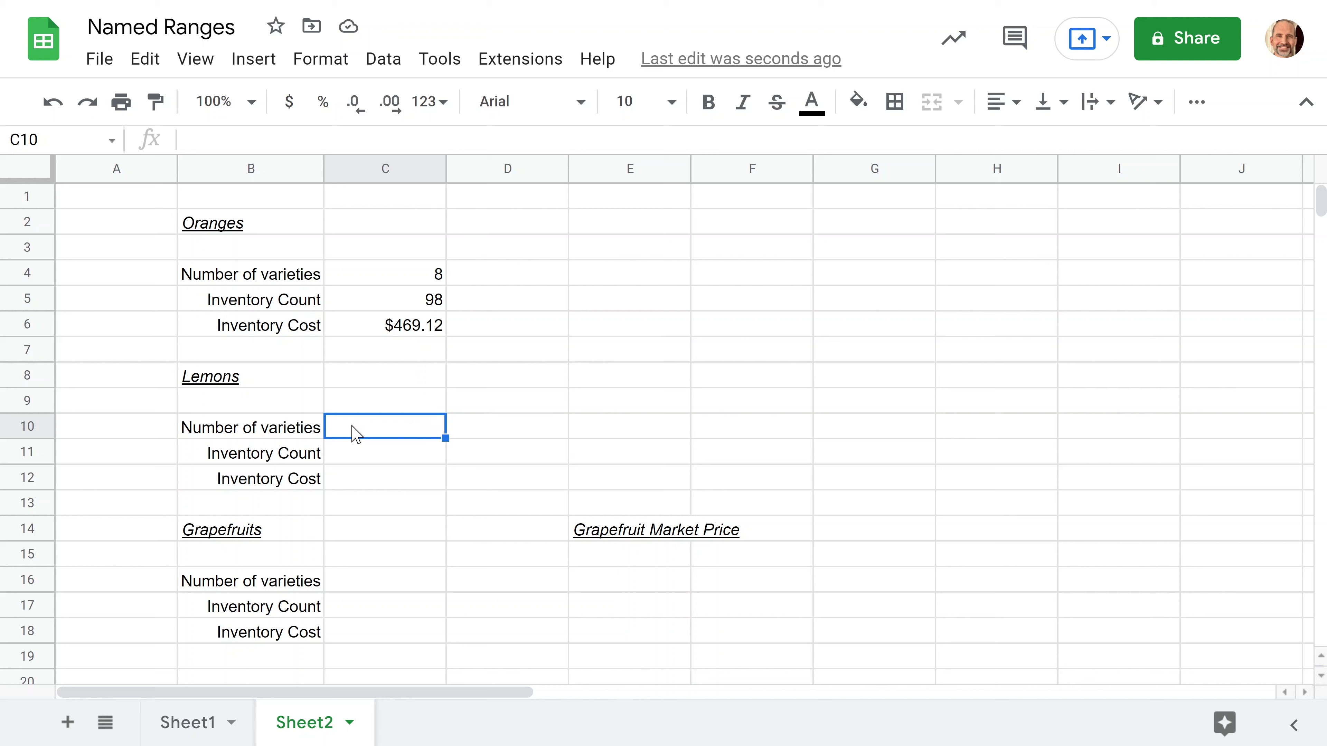
left_click(193, 723)
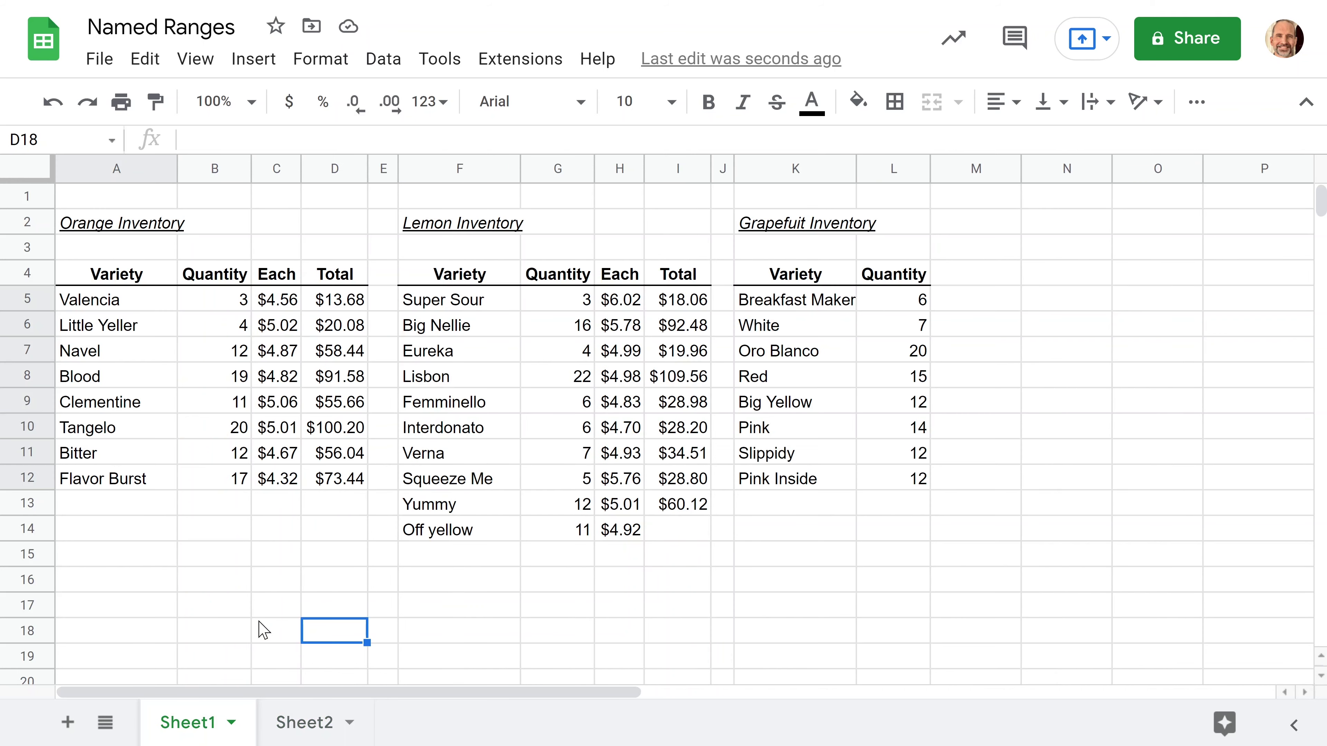
left_click_drag(479, 301, 491, 530)
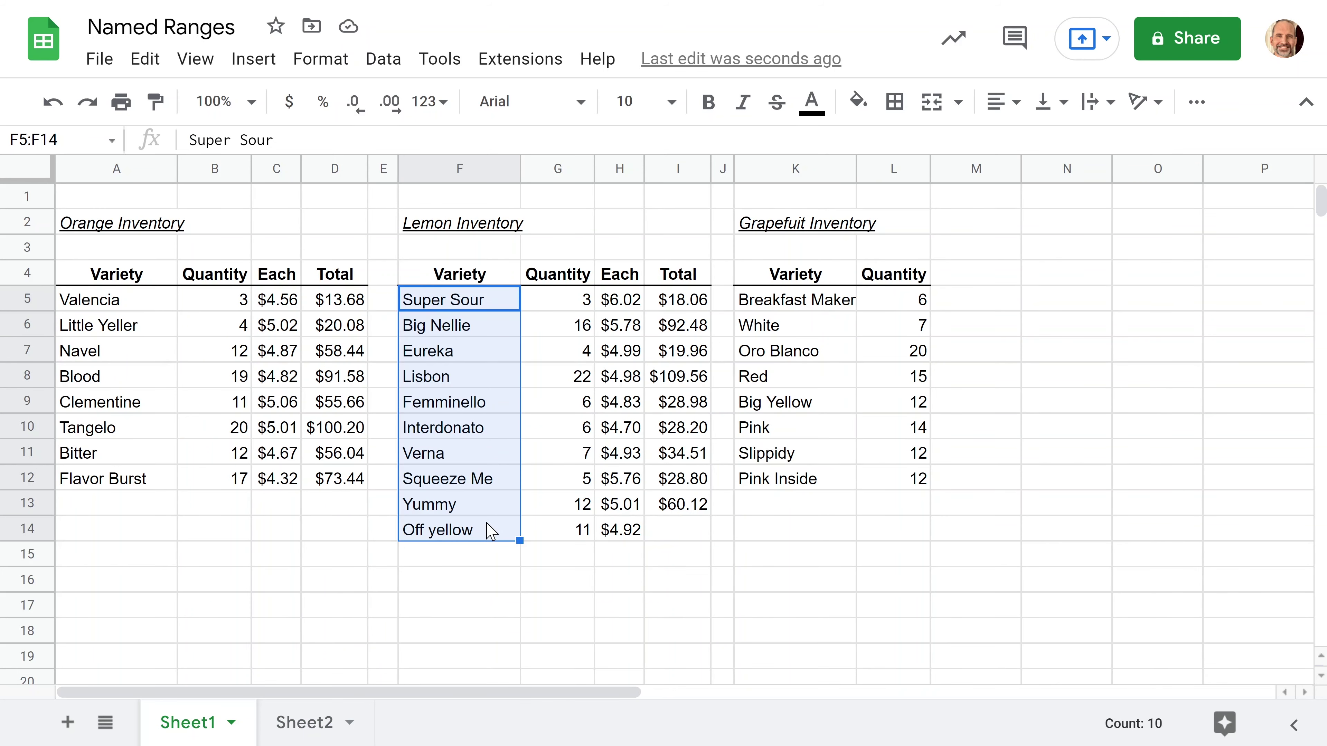
left_click_drag(550, 300, 558, 539)
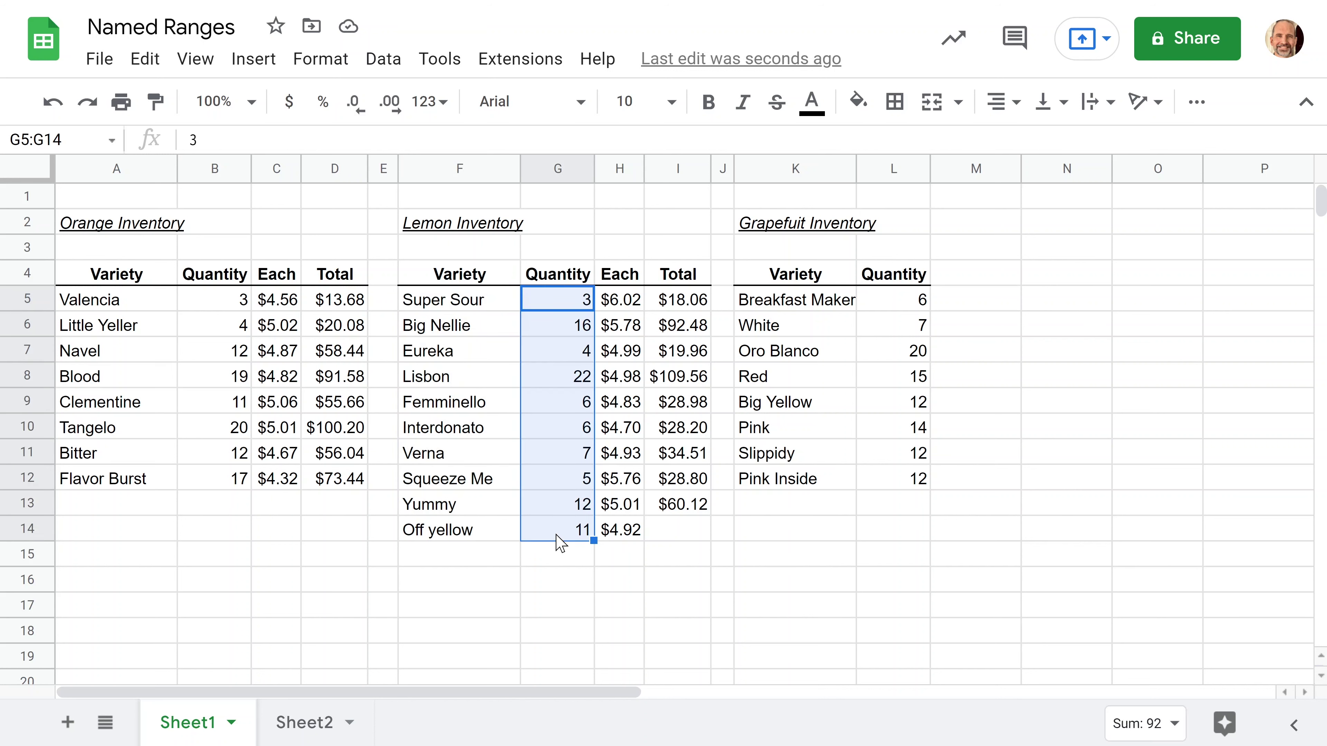
left_click(673, 300)
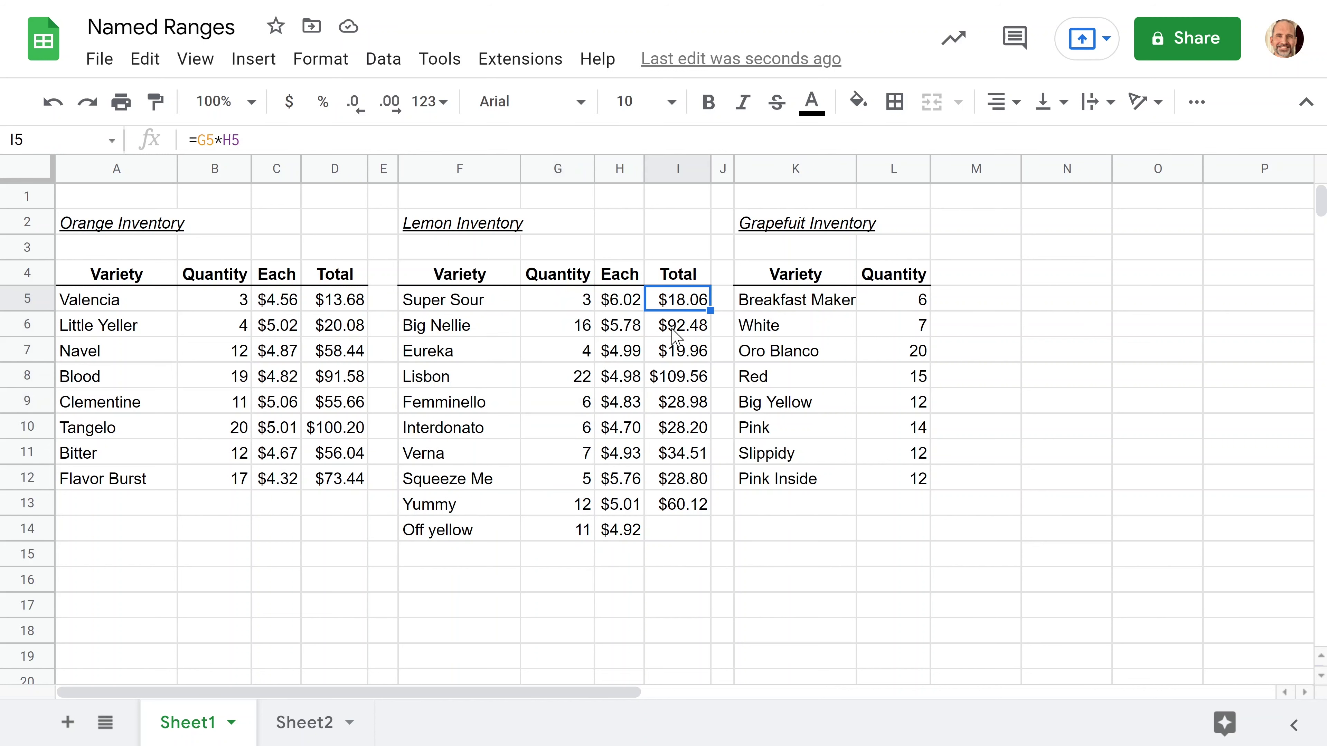
left_click(666, 506)
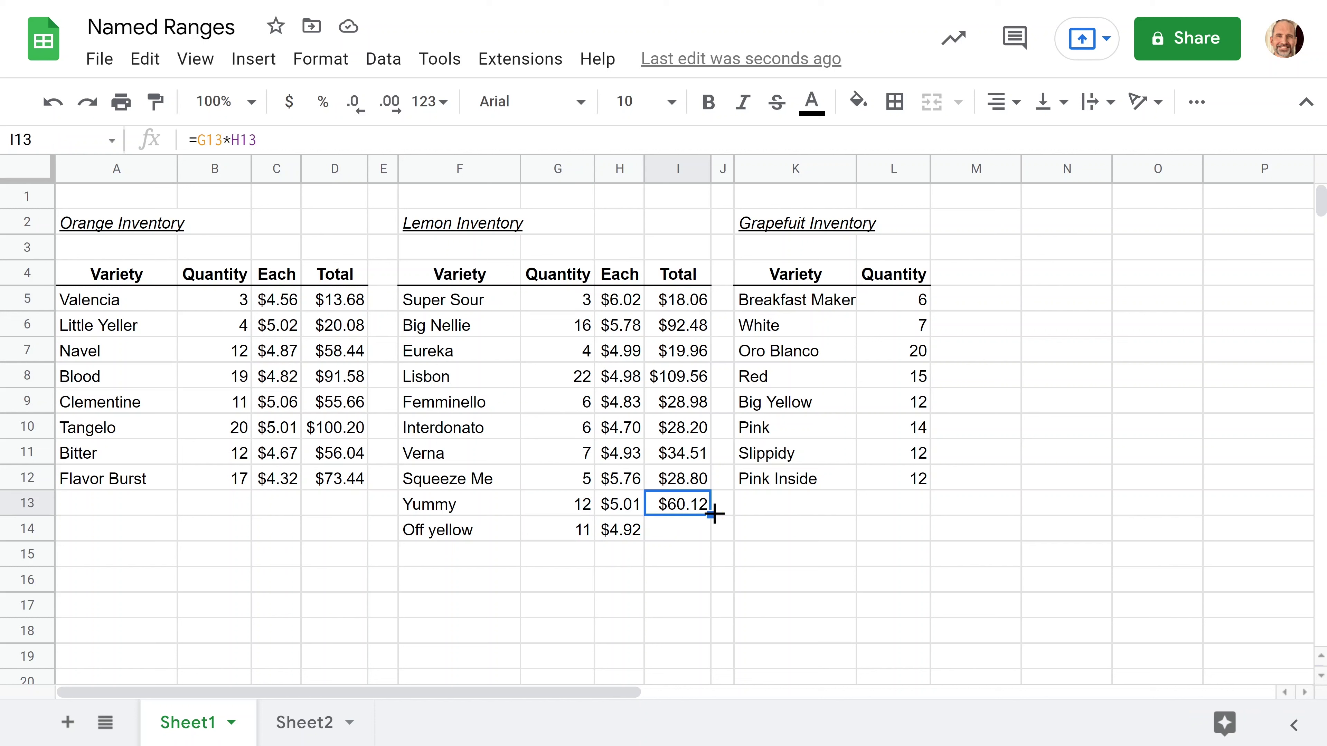
left_click_drag(711, 517, 702, 536)
Name the lemon varieties in Sheet1 F5:F14 as the range Variety
left_click_drag(444, 301, 486, 529)
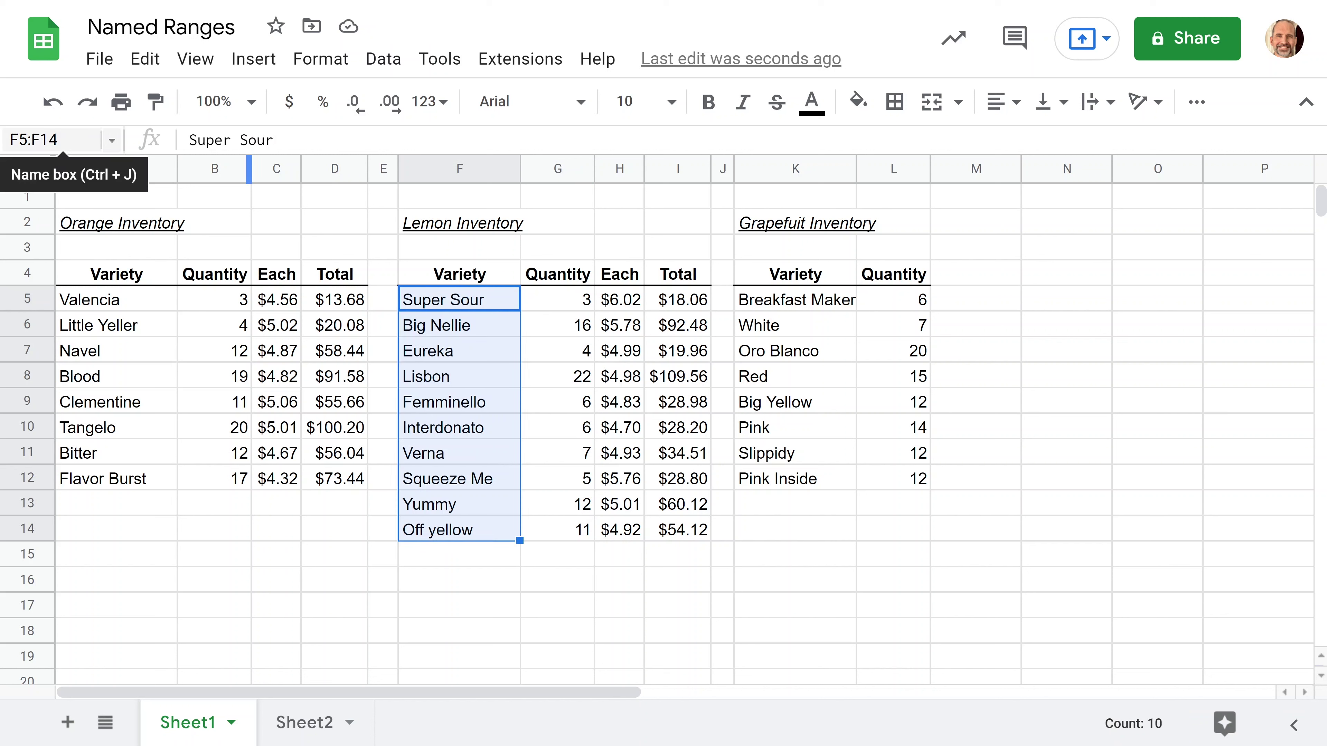
left_click_drag(62, 140, 9, 140)
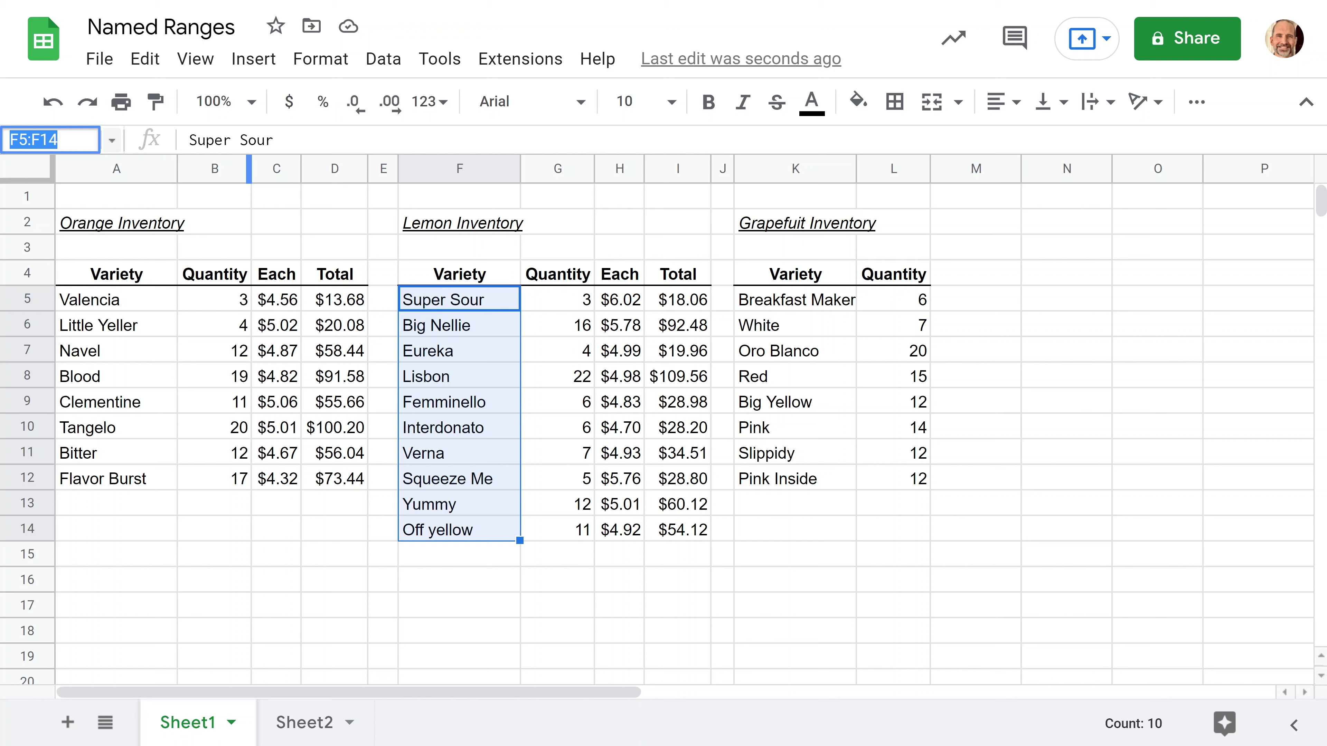
type("vAR")
key("BackSpace")
key("BackSpace")
key("BackSpace")
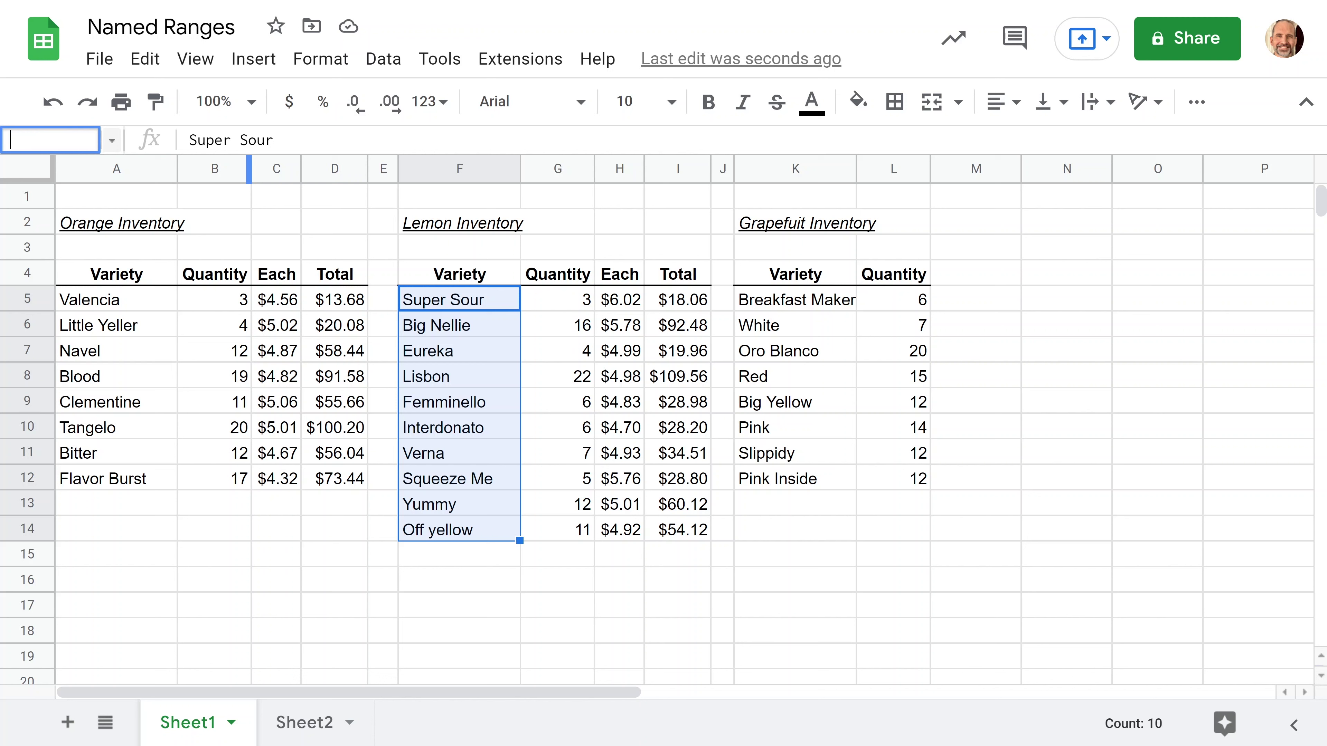
type("Variety")
key("Return")
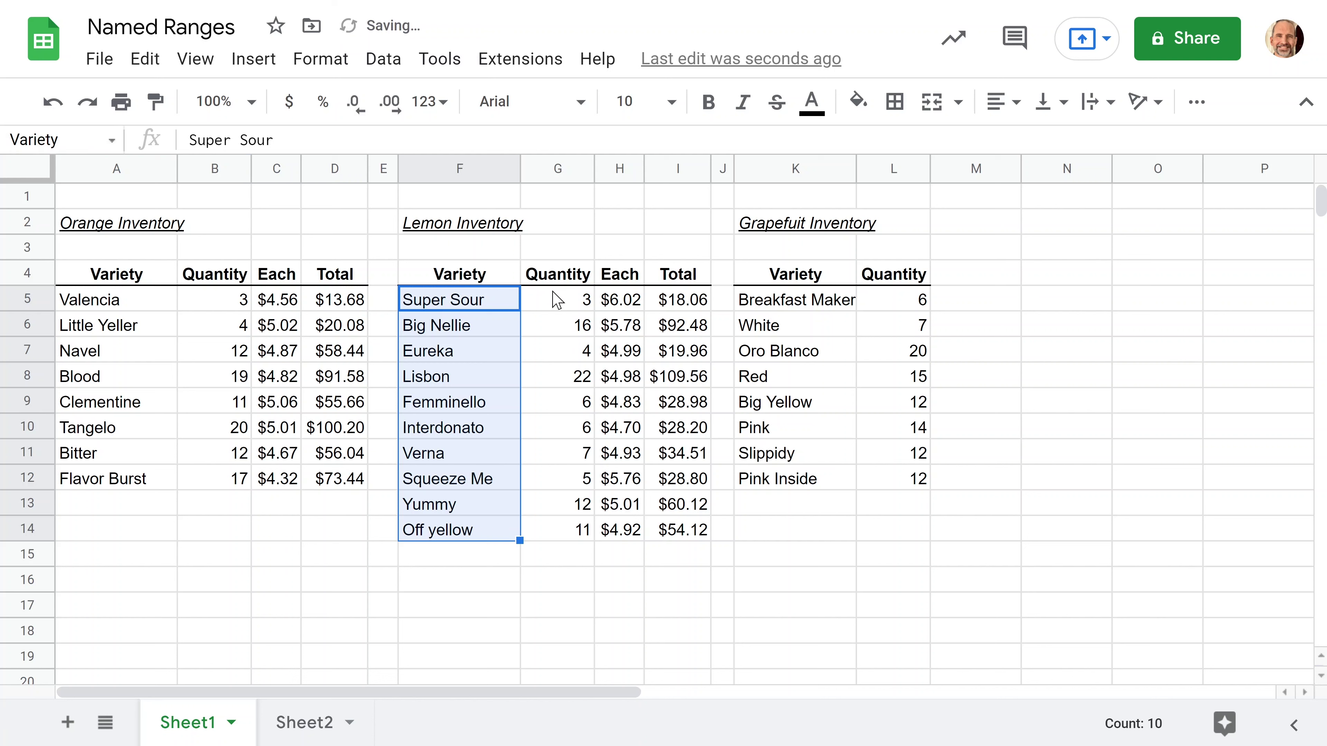
Name the lemon quantities in Sheet1 G5:G14 as the range Quantity
left_click_drag(548, 297, 579, 529)
left_click(36, 139)
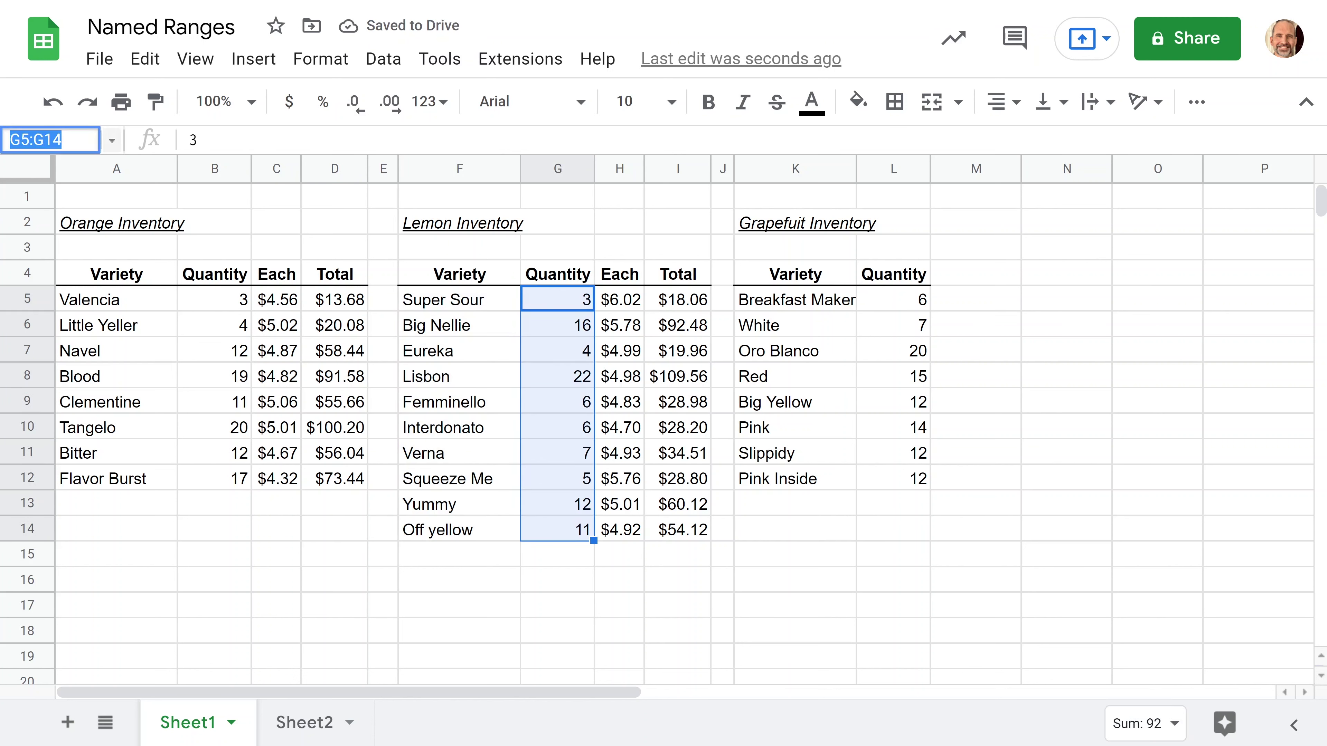
type("Qua")
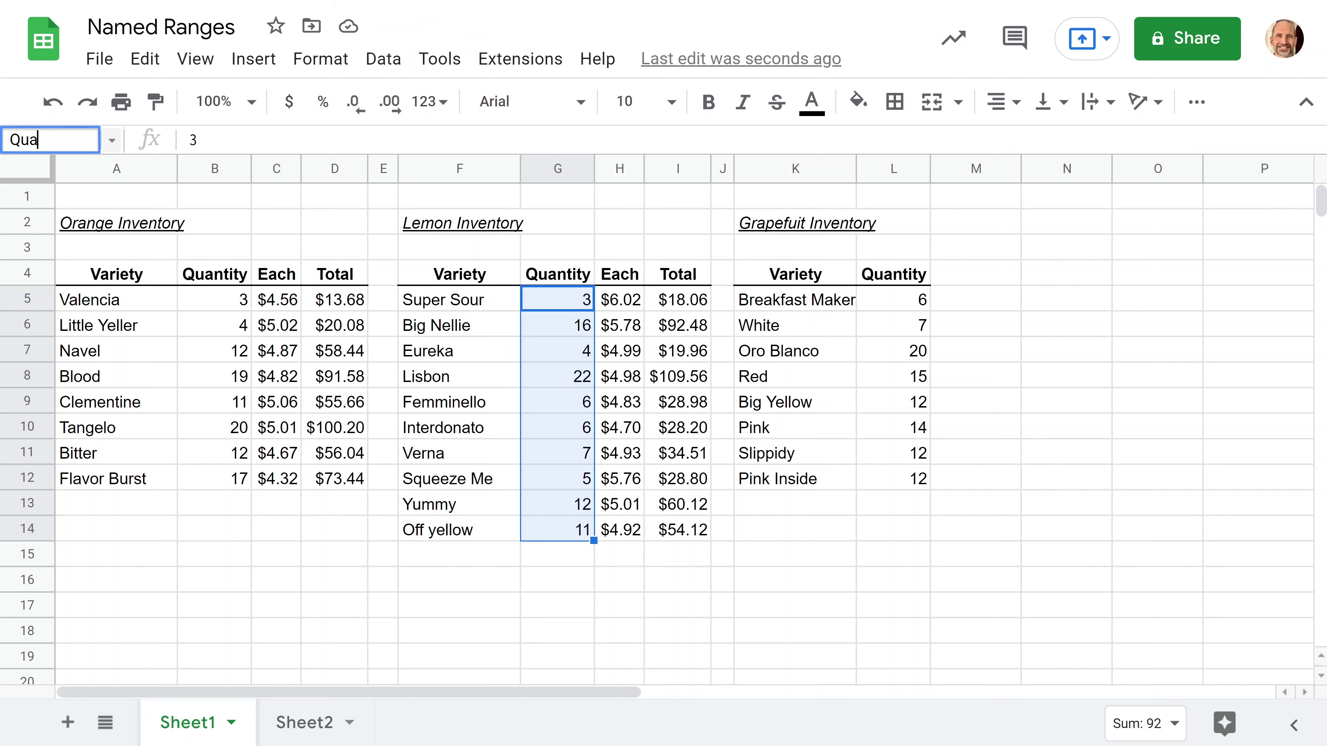
type("ntity")
key("Return")
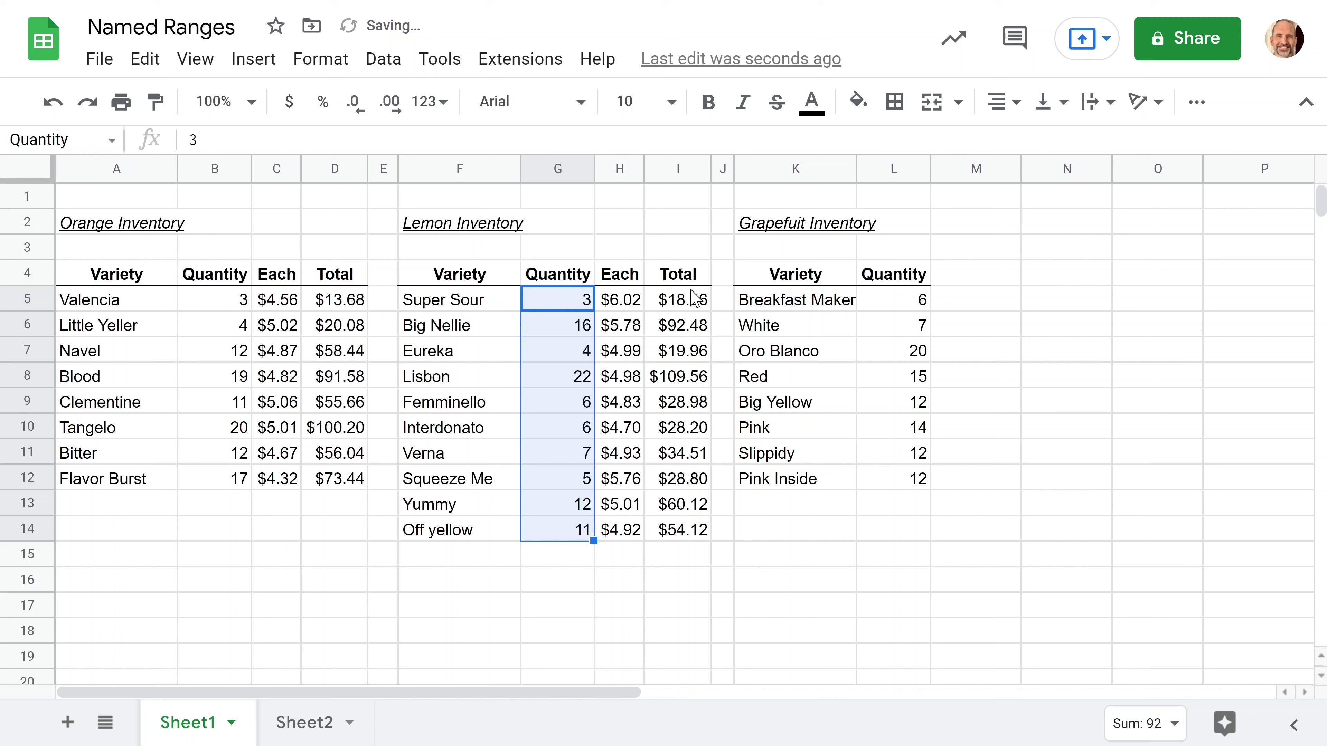
Name the lemon totals in Sheet1 I5:I14 as the range Total
left_click_drag(678, 299, 664, 523)
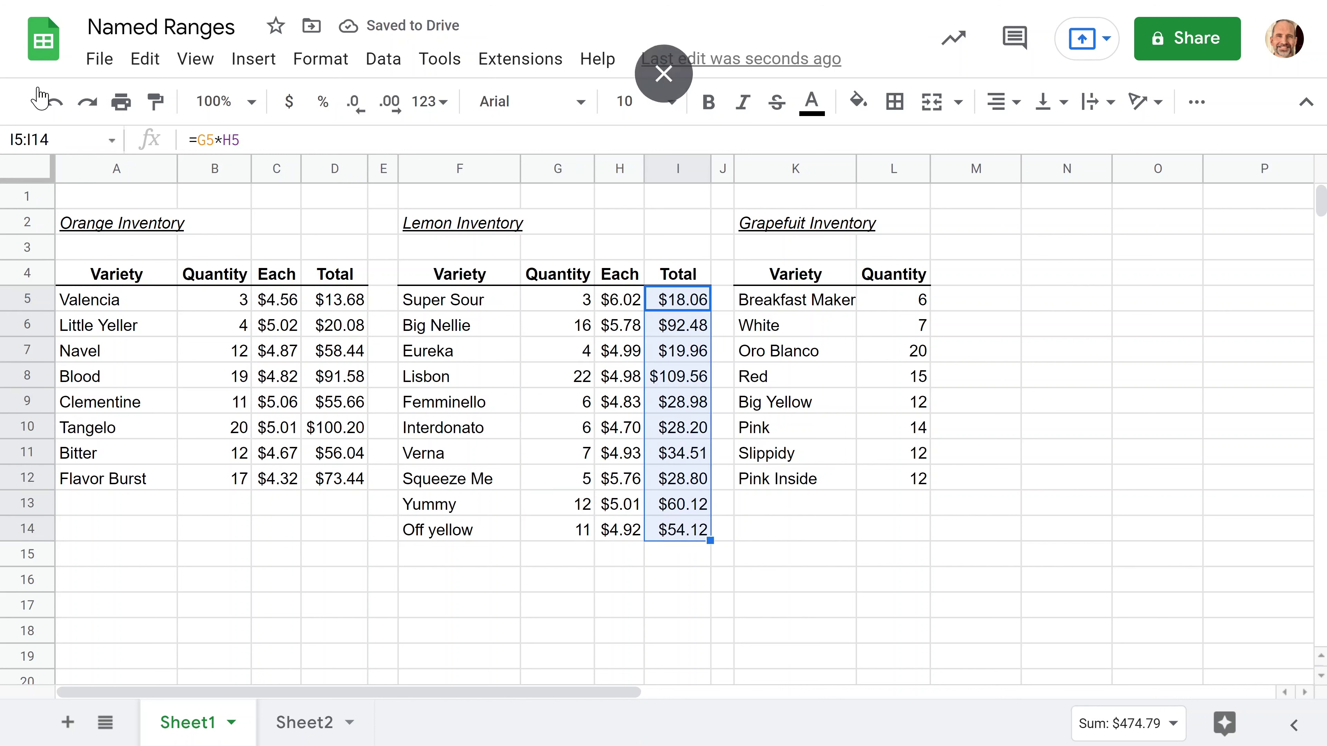
key("ctrl+j")
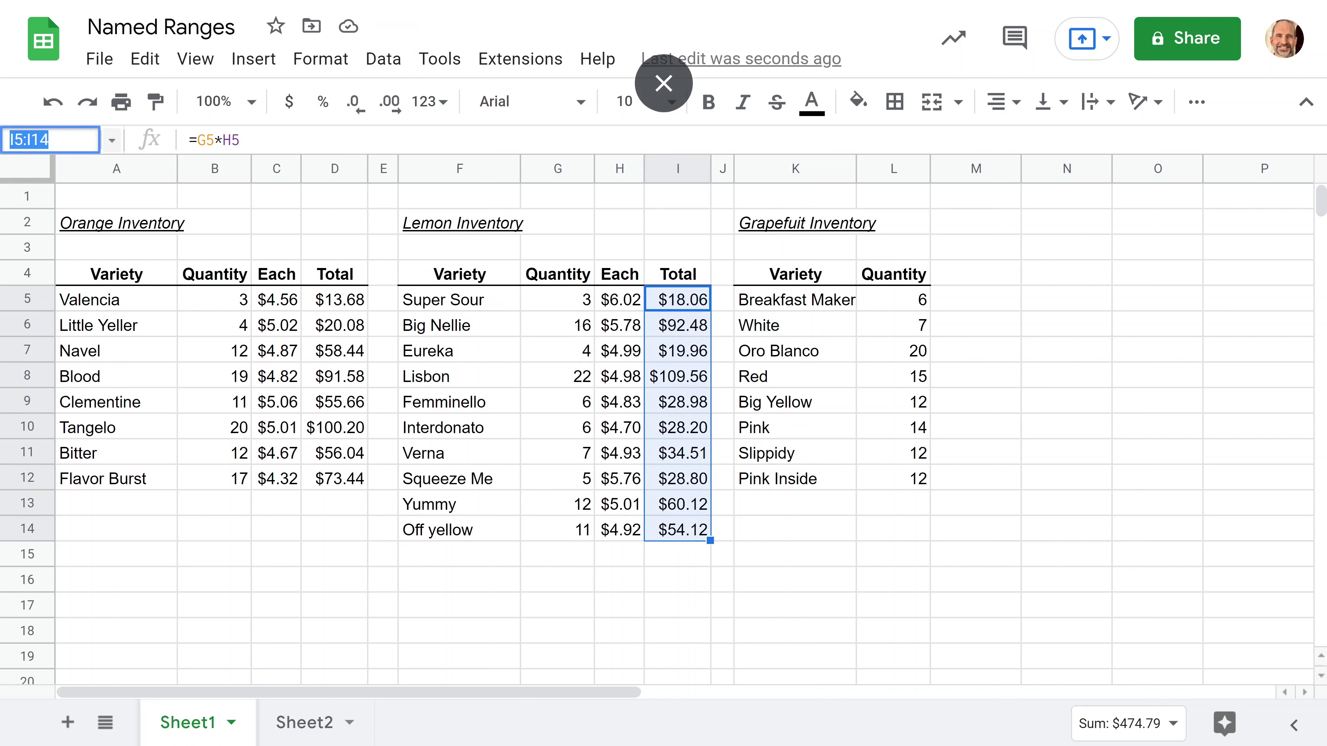
type("Total")
key("Return")
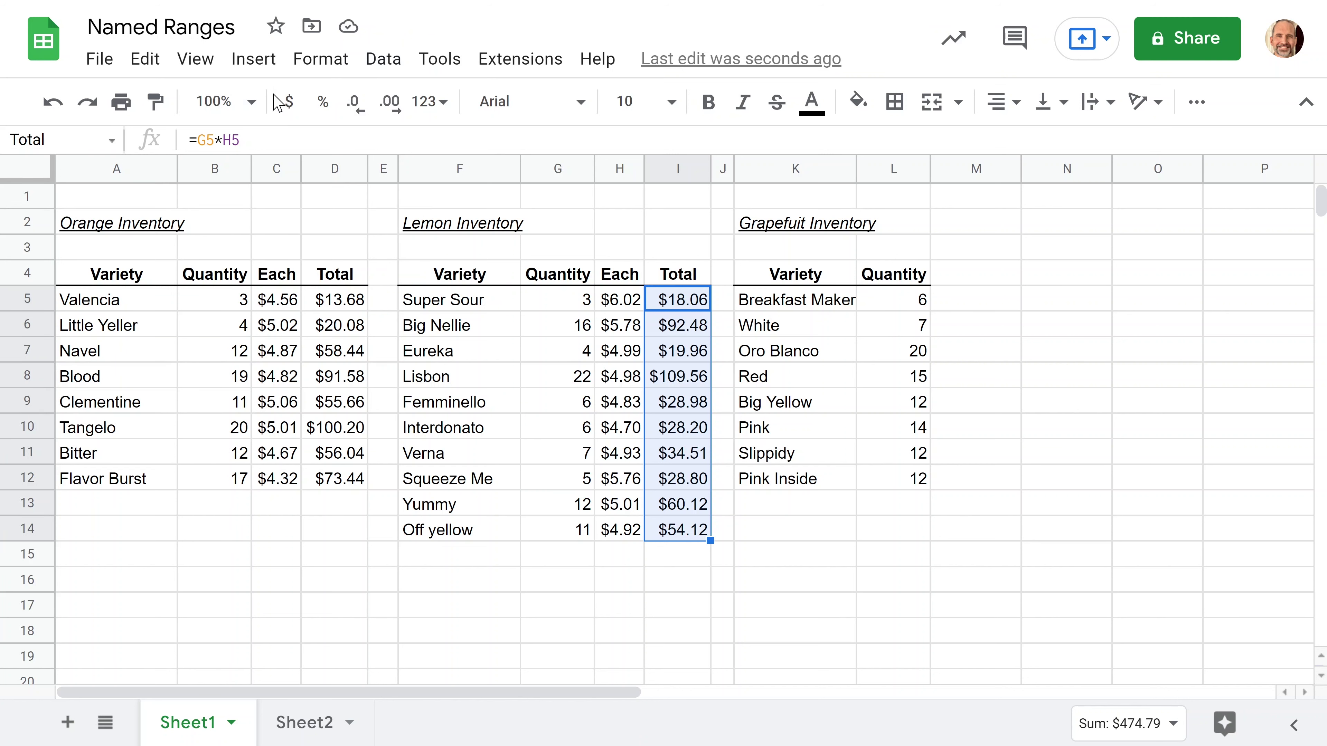
Show the list of named ranges and review the cells covered by Quantity, Total and Variety, including Quantity's edit options
left_click(383, 58)
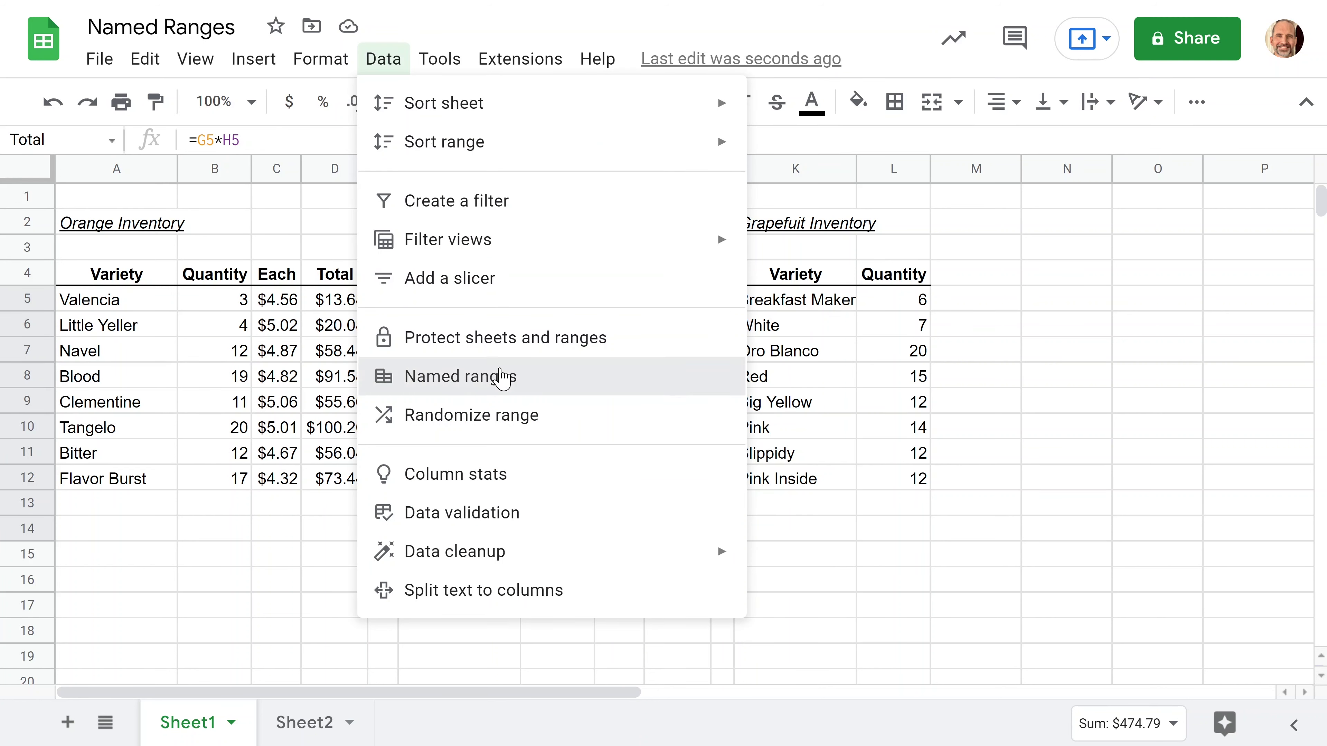
left_click(501, 376)
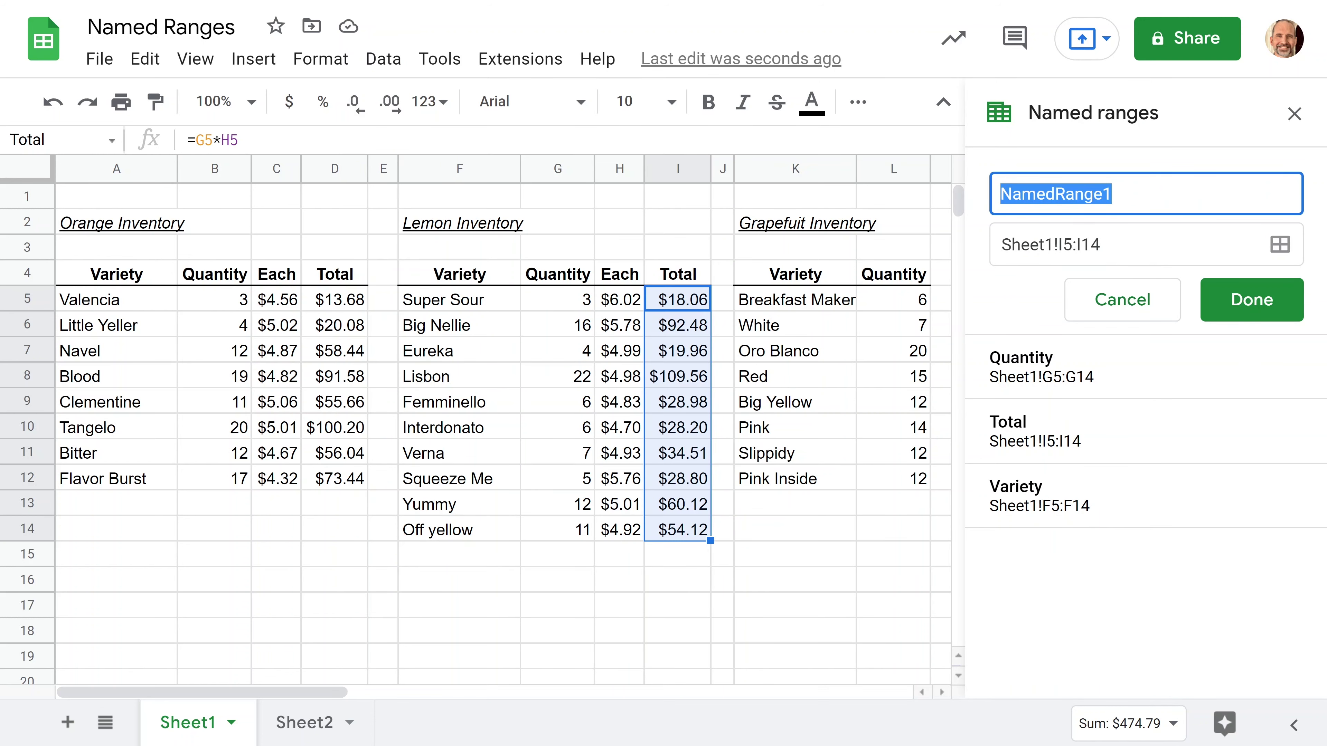
left_click(1052, 363)
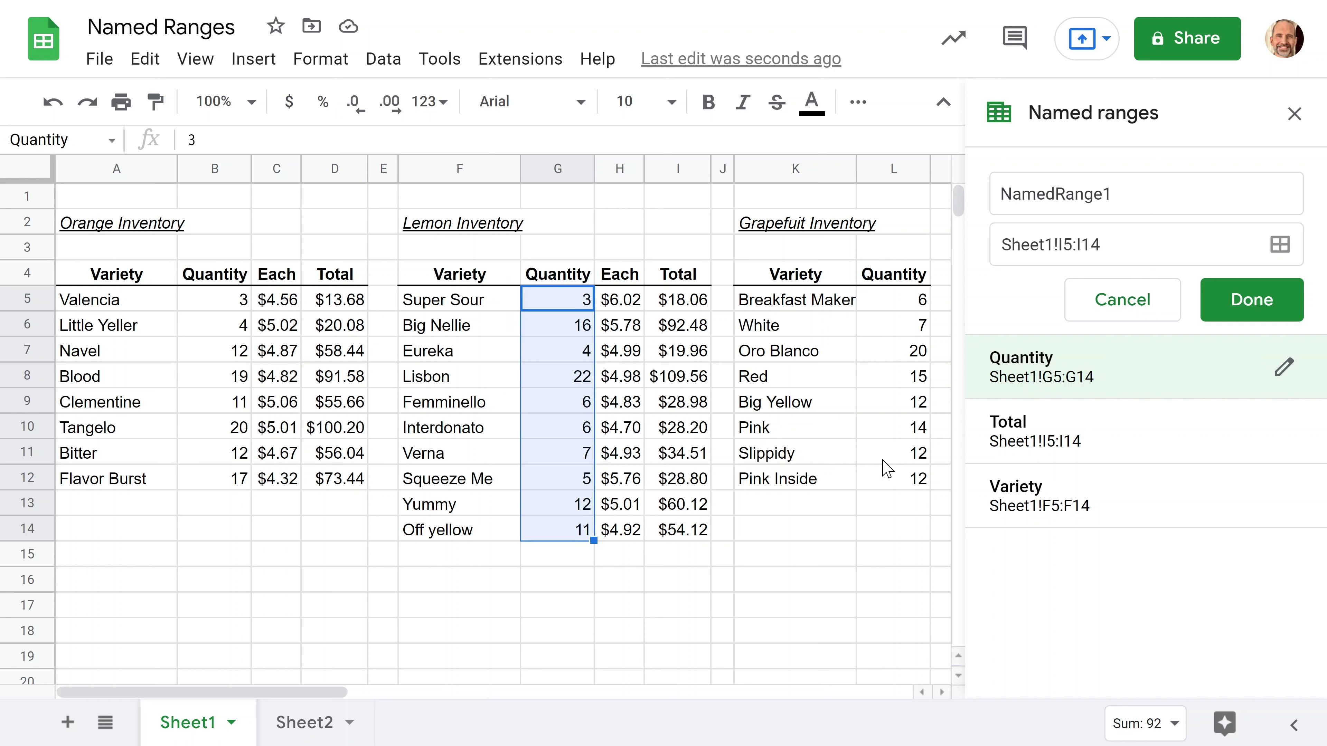
left_click(1046, 438)
left_click(1050, 494)
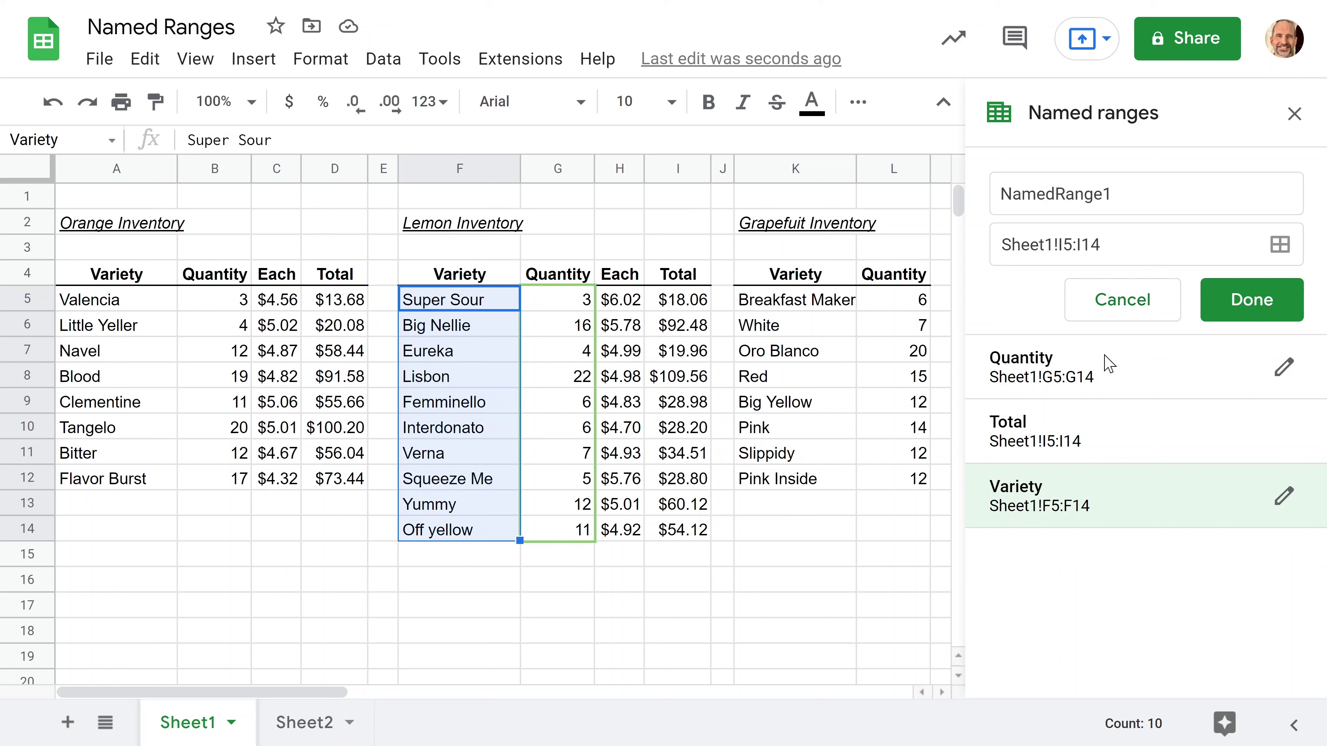
left_click(1282, 366)
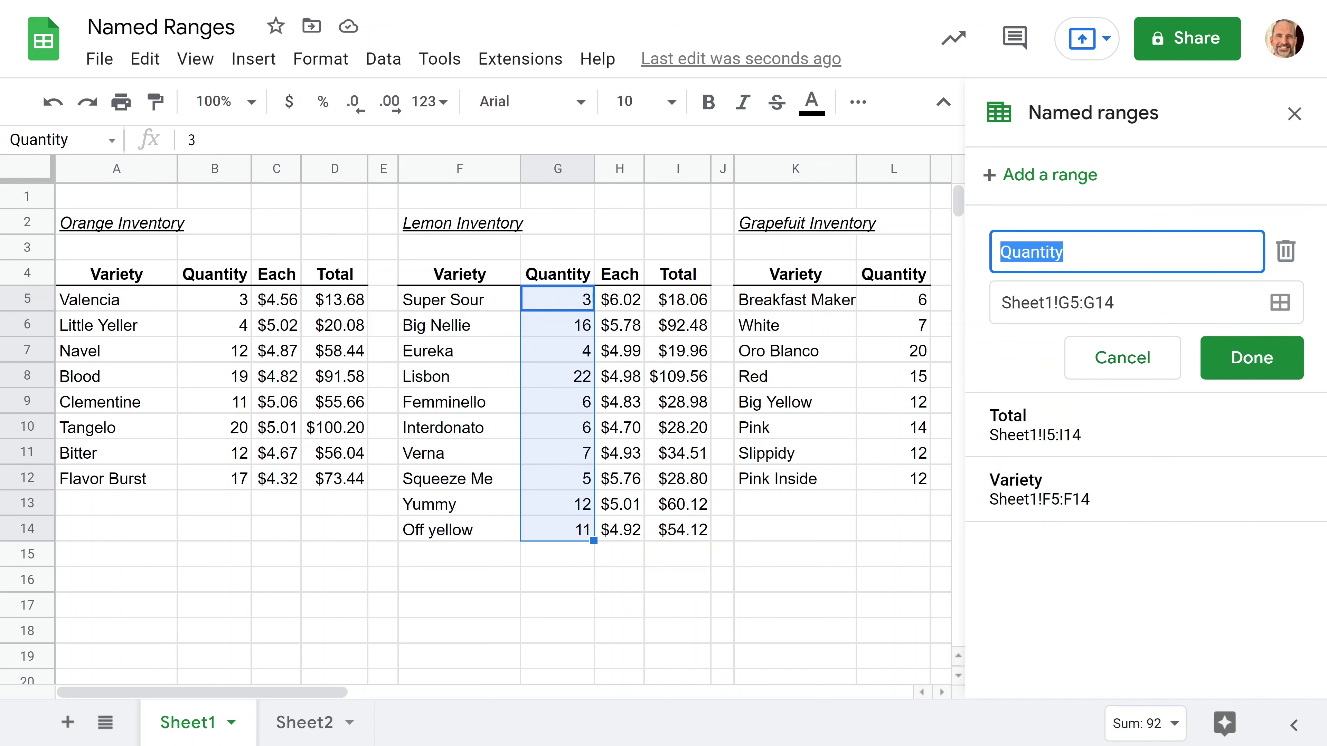
left_click(1123, 365)
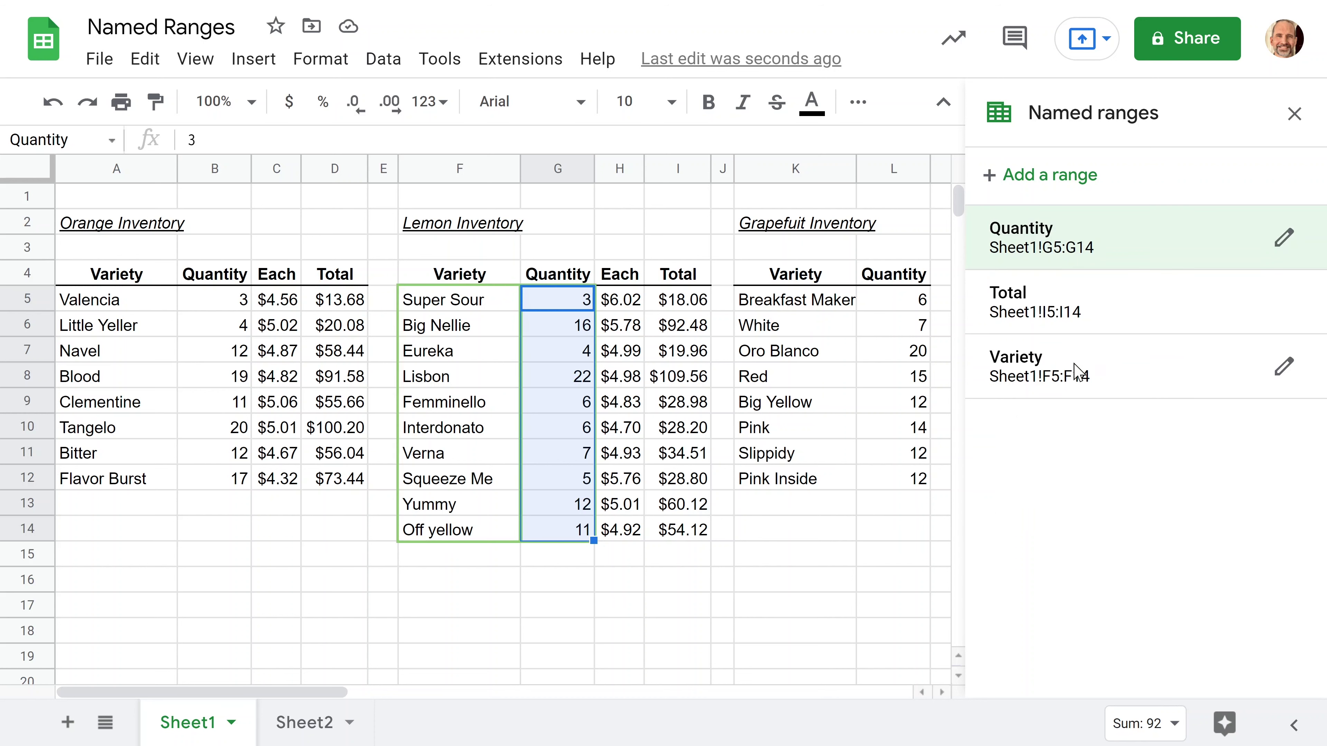
left_click(1053, 312)
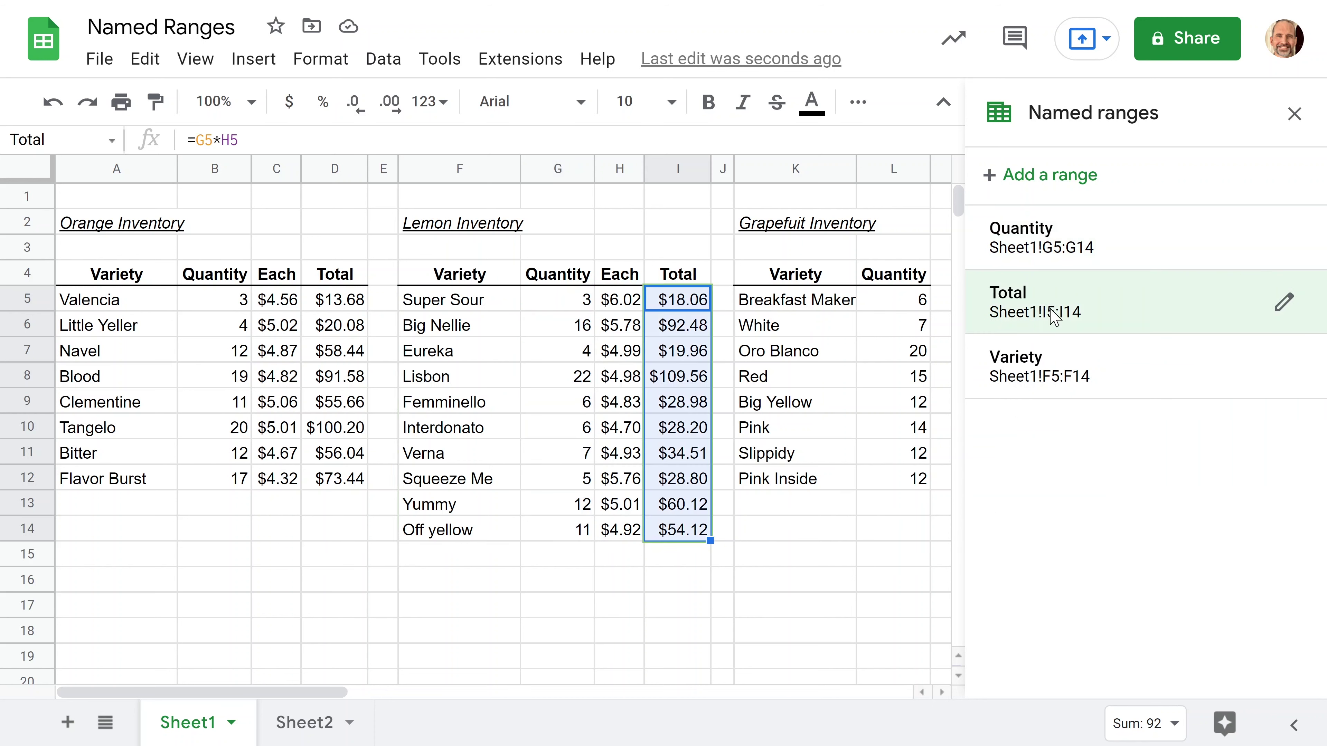
left_click(1044, 367)
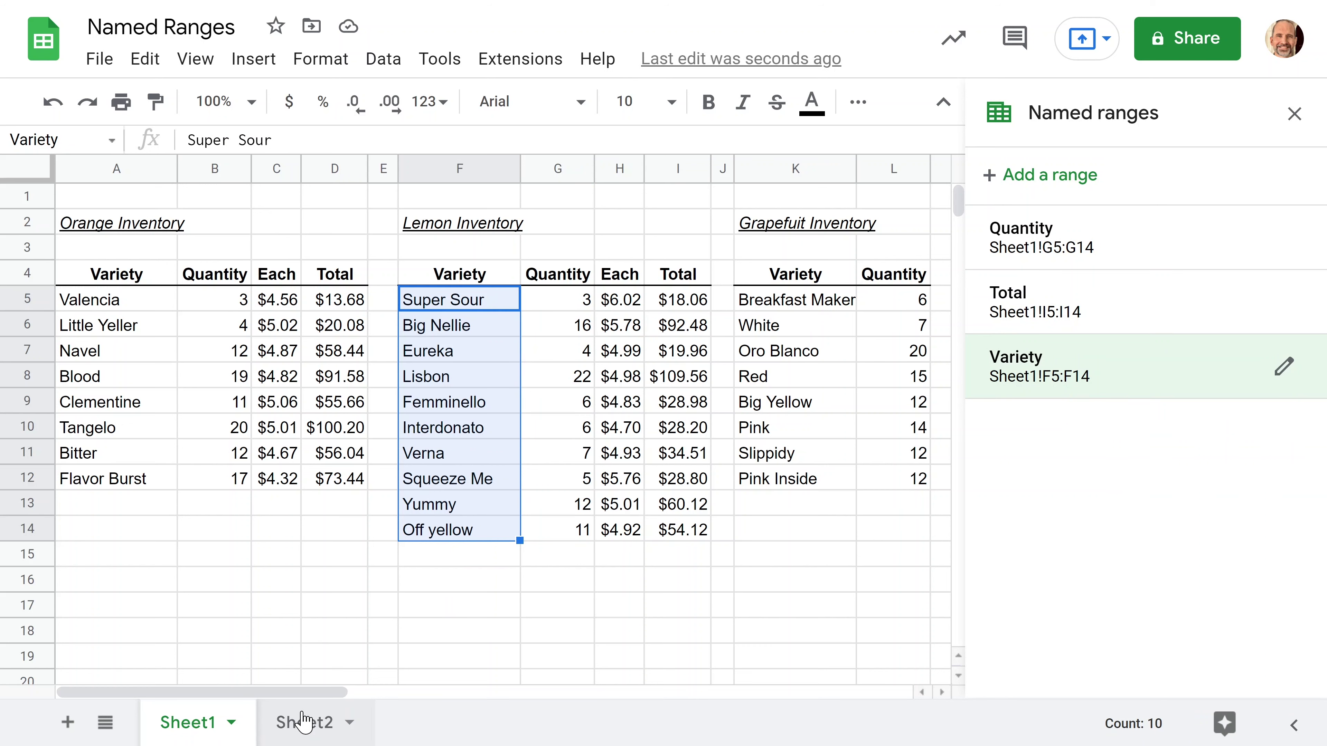
Count the lemon varieties in Sheet2 cell C10 with the formula =COUNTA(Variety)
left_click(303, 723)
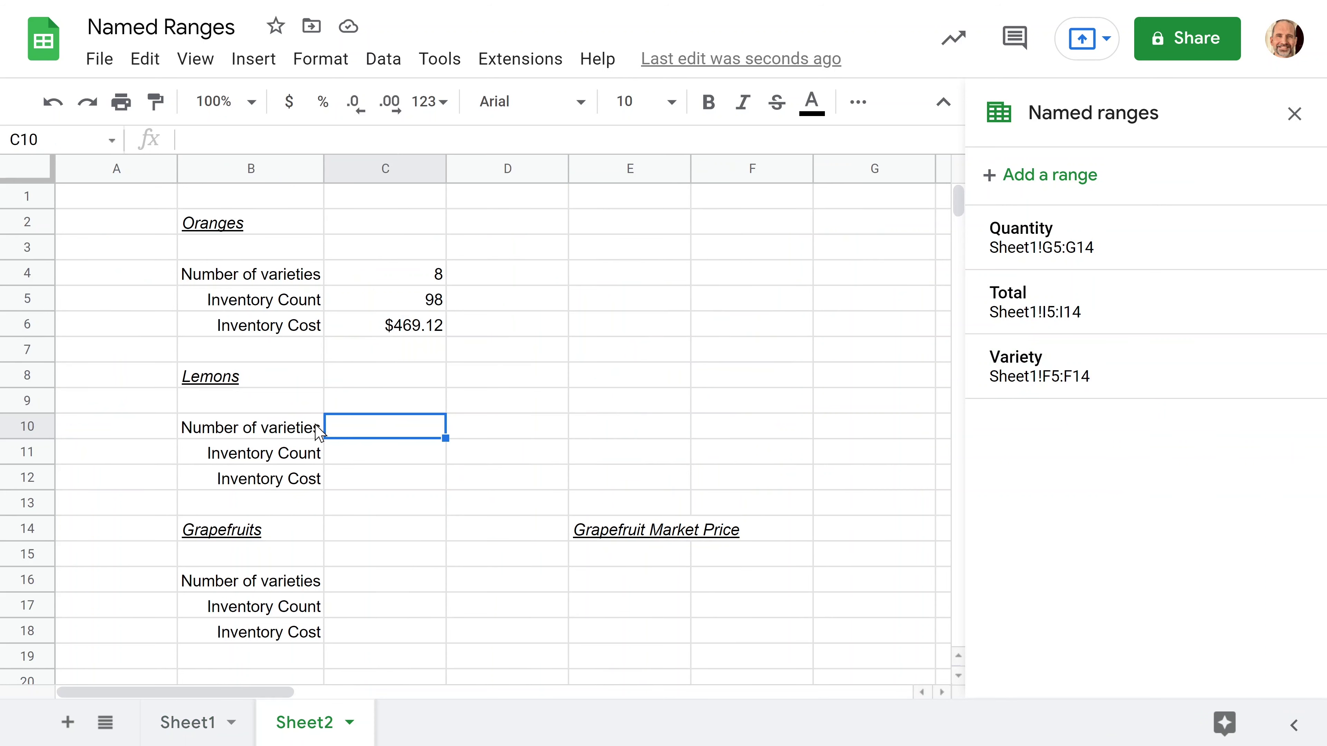
left_click(416, 283)
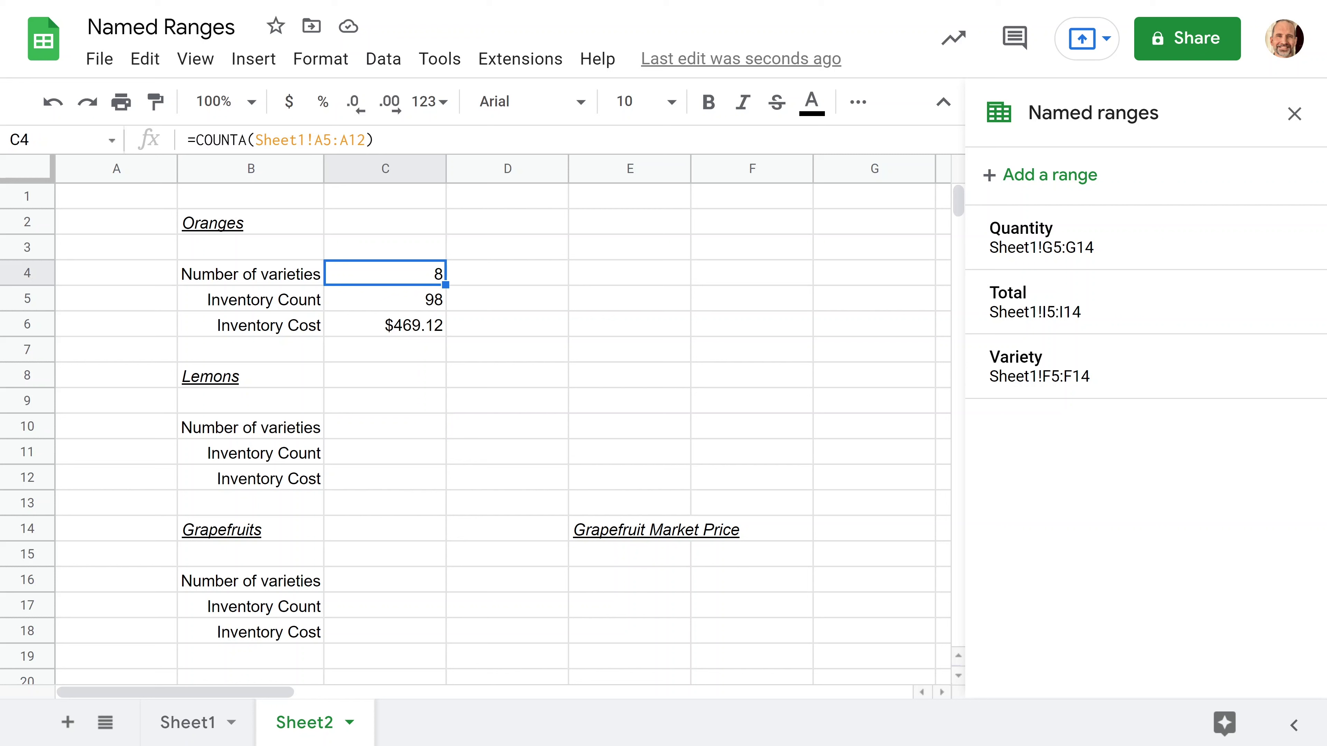
left_click(371, 432)
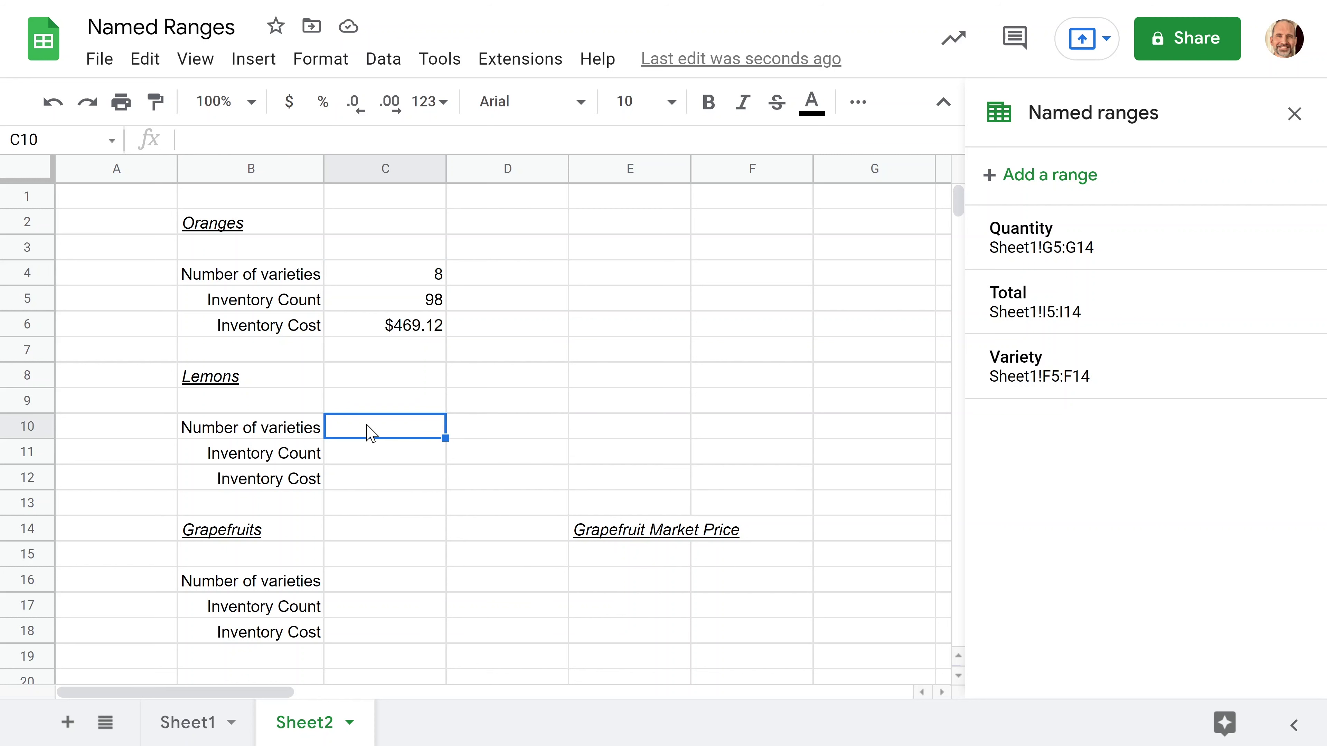
type("=c")
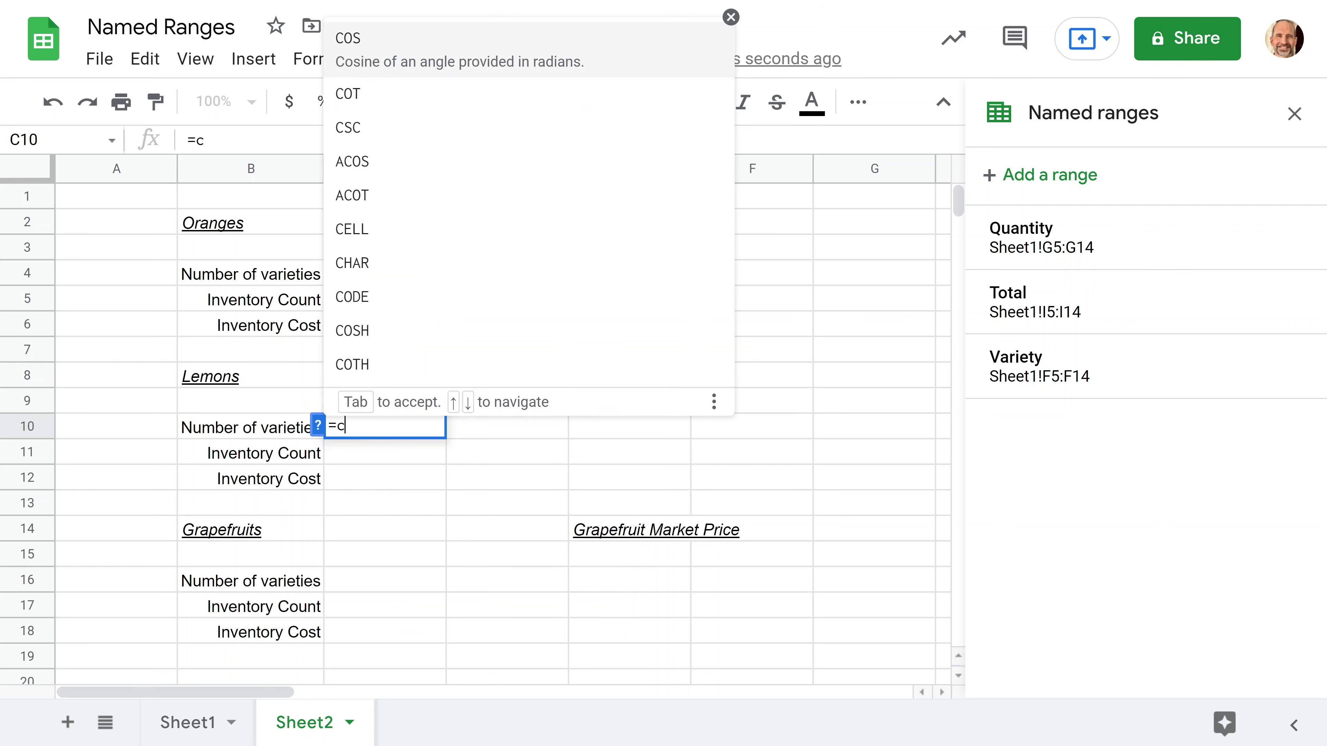
key("BackSpace")
type("COUNTA(C4:C18)")
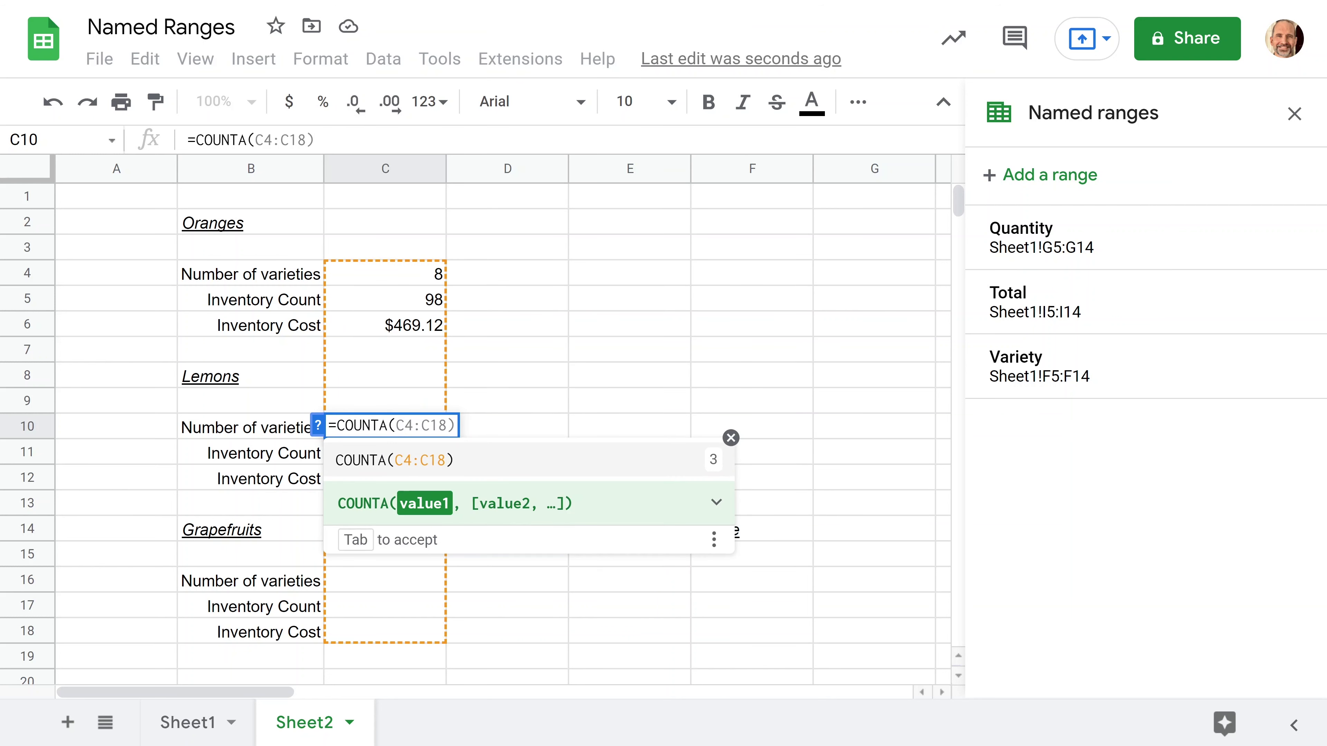
key("BackSpace")
key("BackSpace")
key("BackSpace")
key("BackSpace")
key("BackSpace")
key("BackSpace")
key("BackSpace")
type("V")
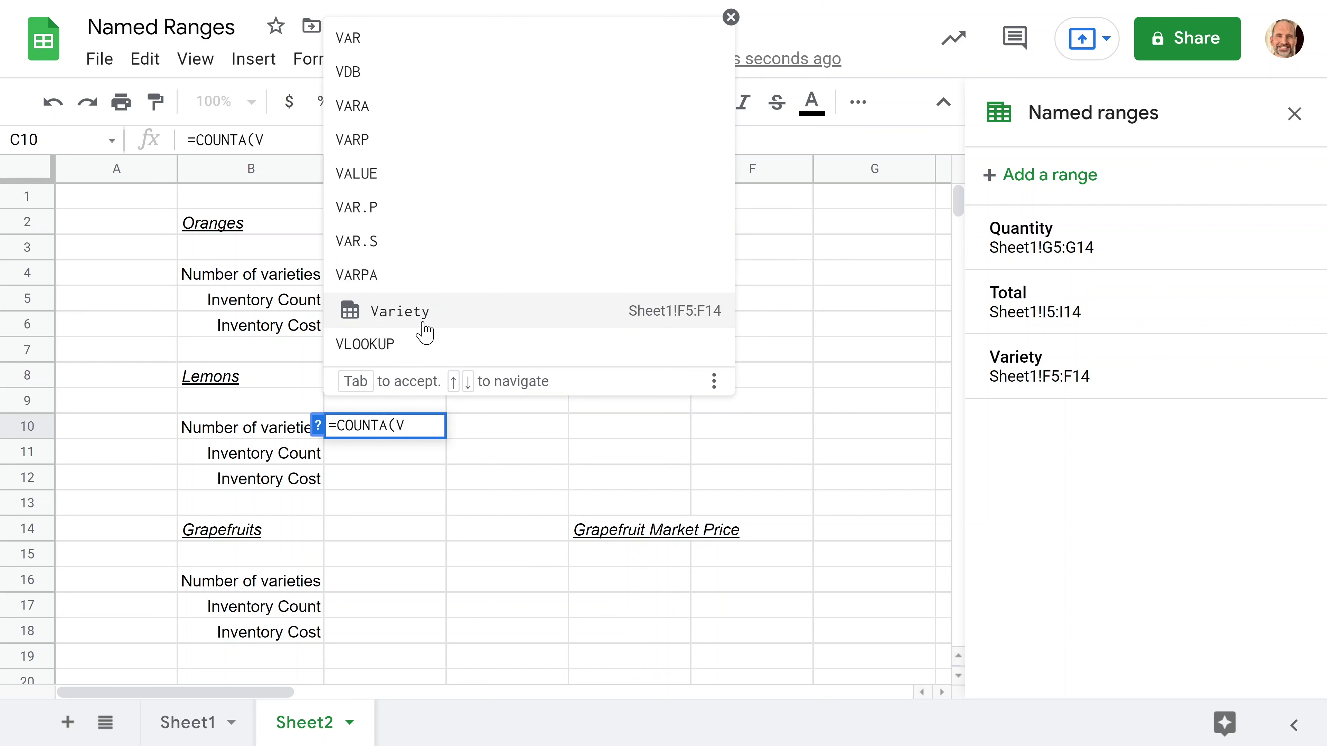
type("ari")
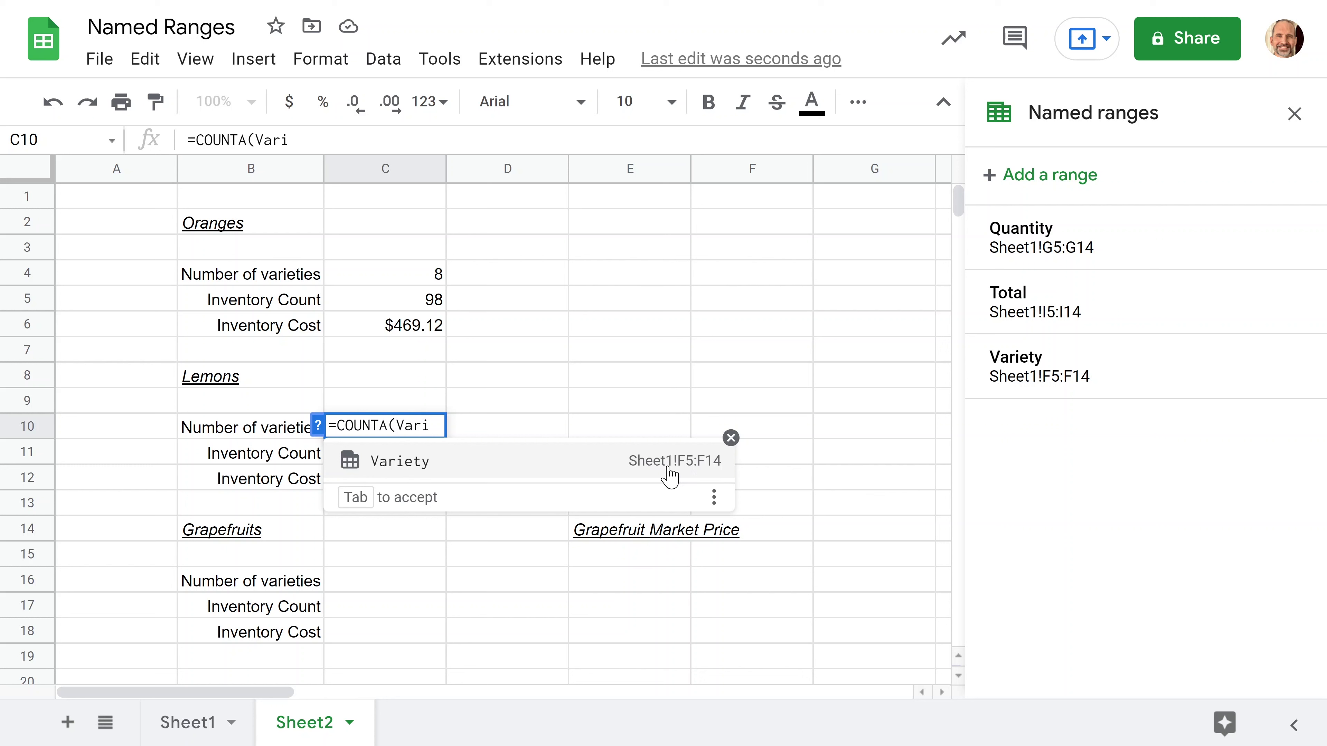
key("Tab")
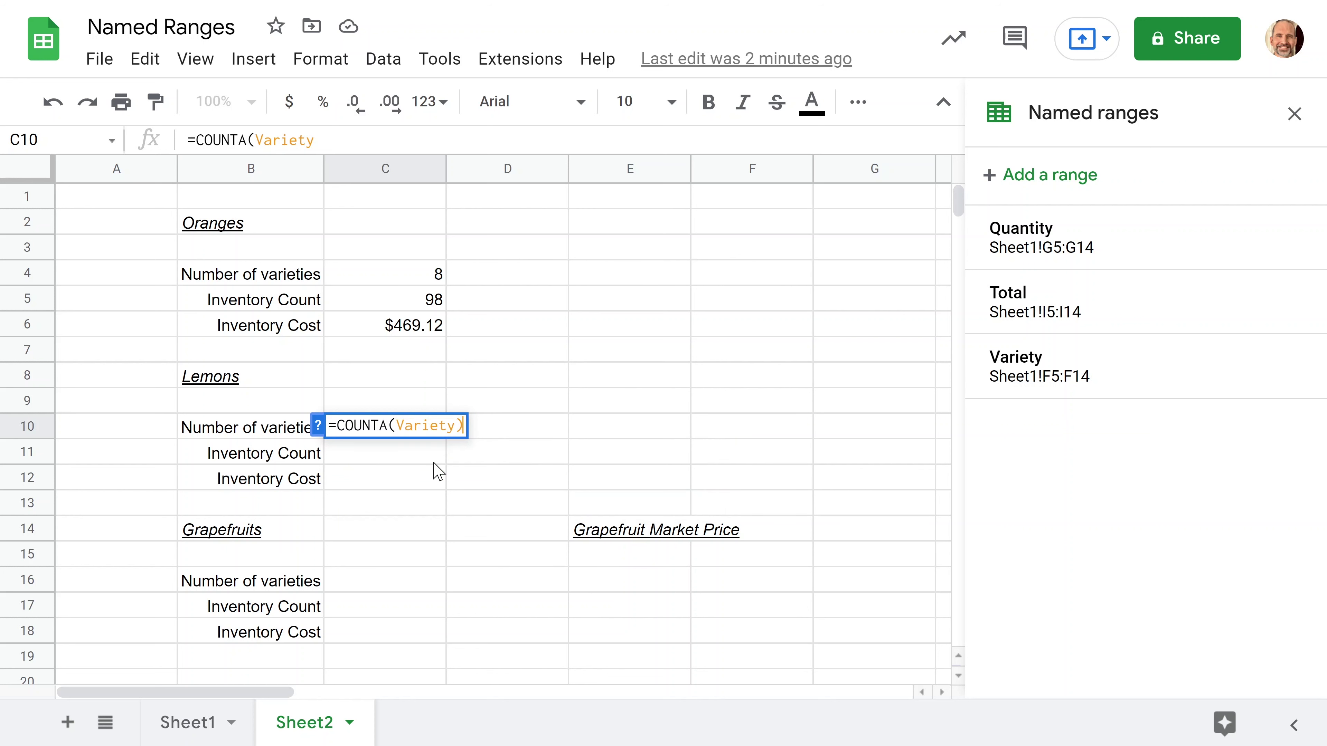
type(")")
key("Return")
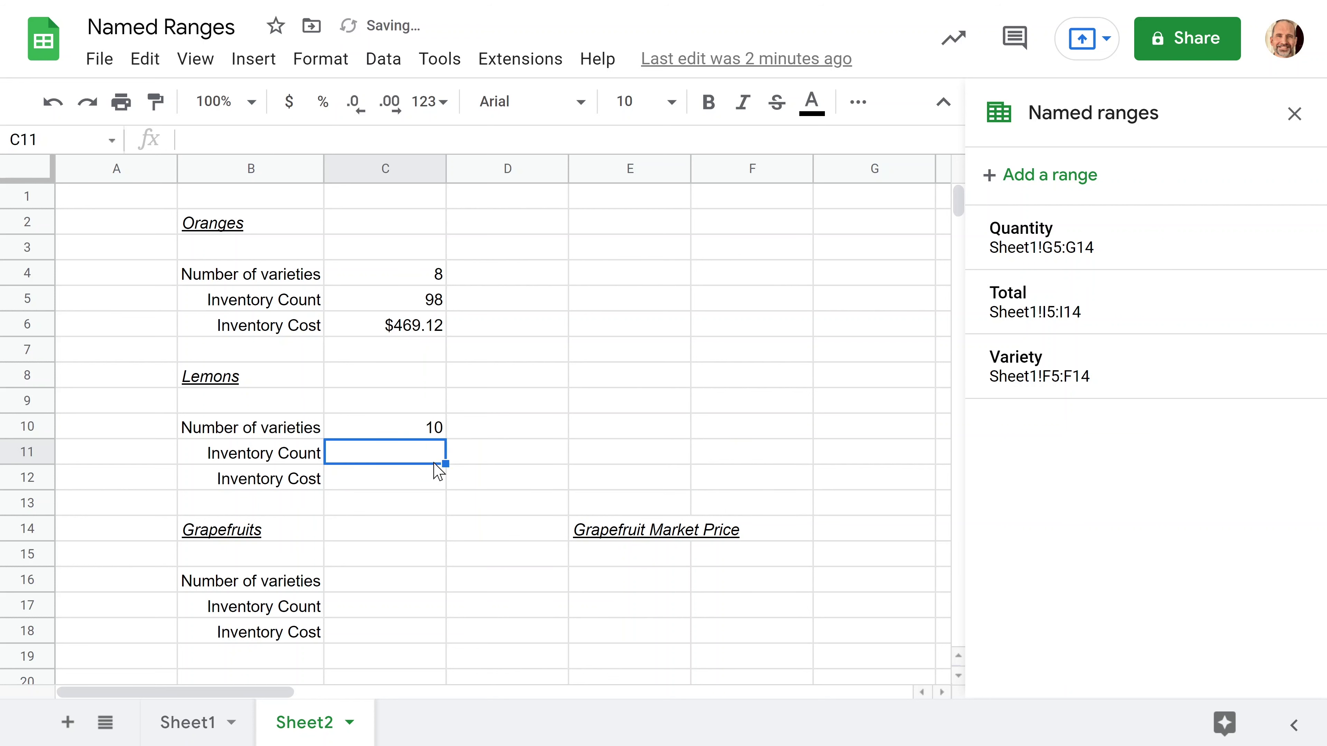
Check the lemon variety count formula in C10 against the lemon varieties in Sheet1 F5:F14, and return to Sheet2
left_click(417, 424)
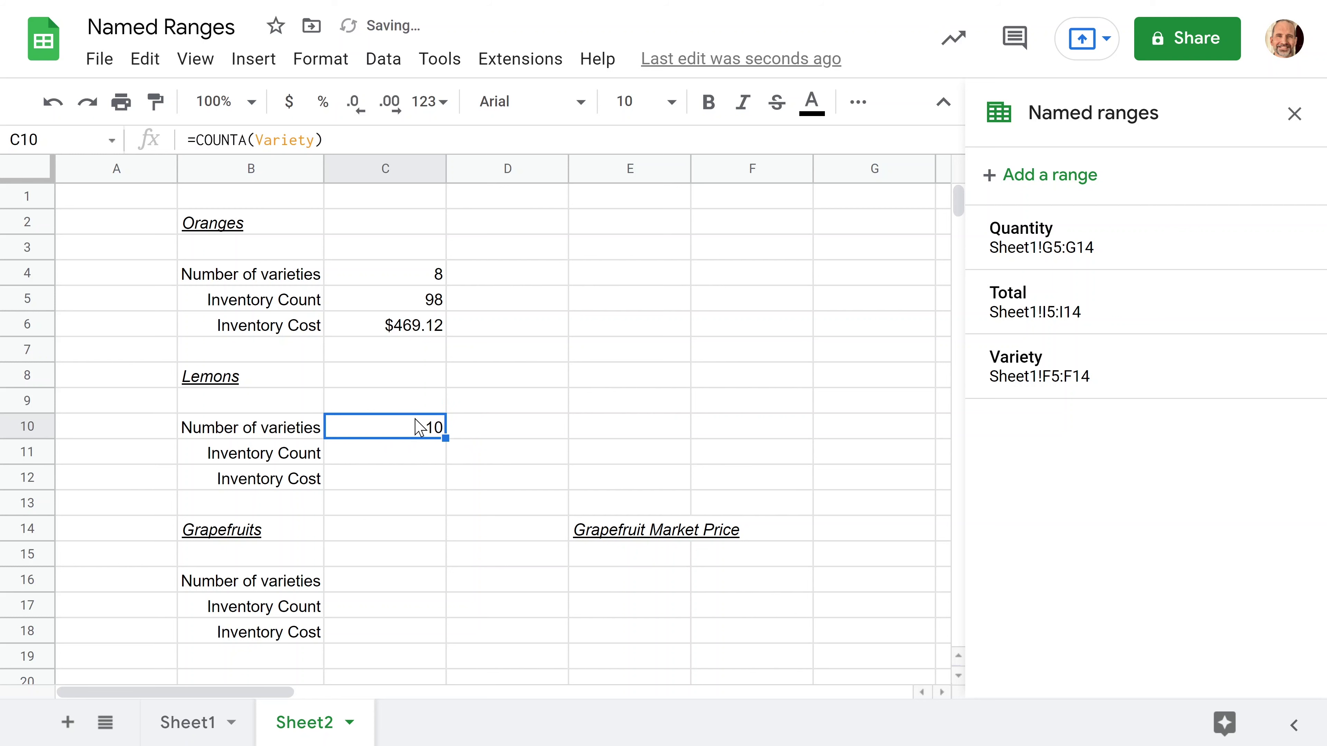
left_click(178, 728)
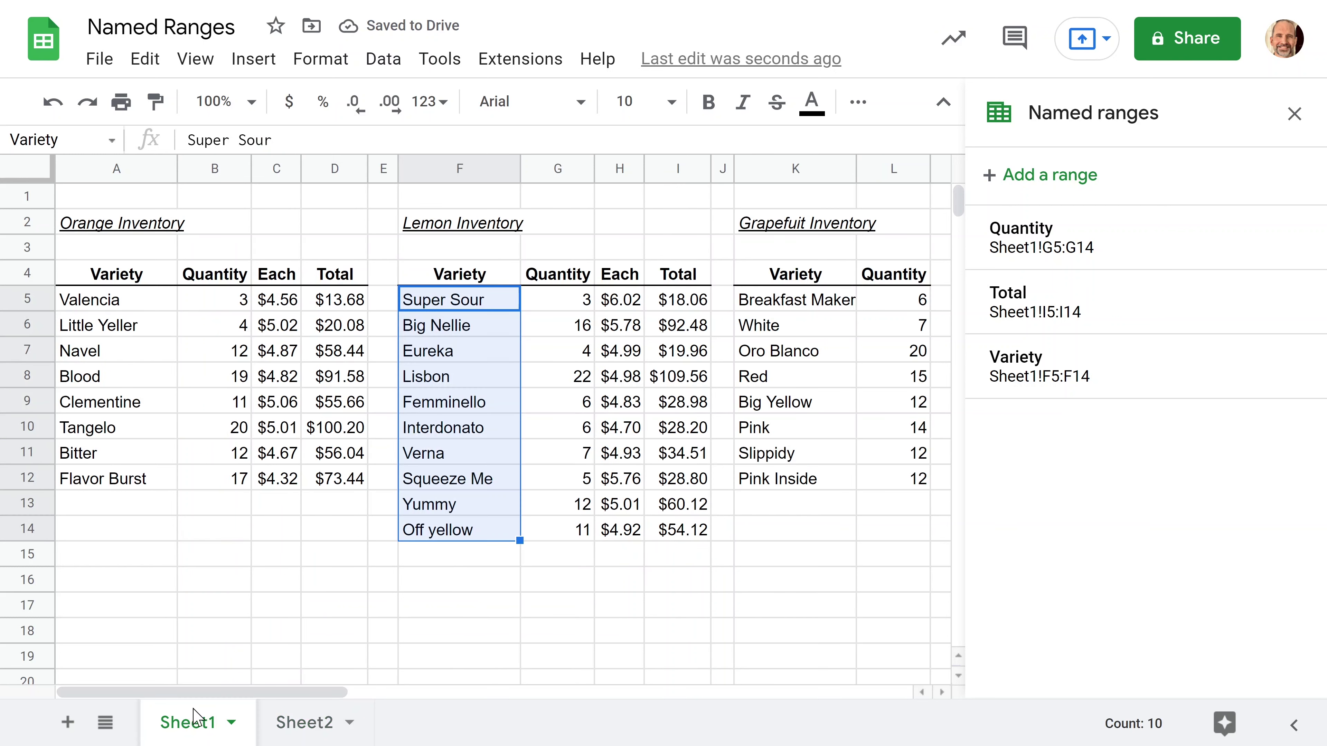
left_click(456, 306)
left_click_drag(458, 308, 472, 530)
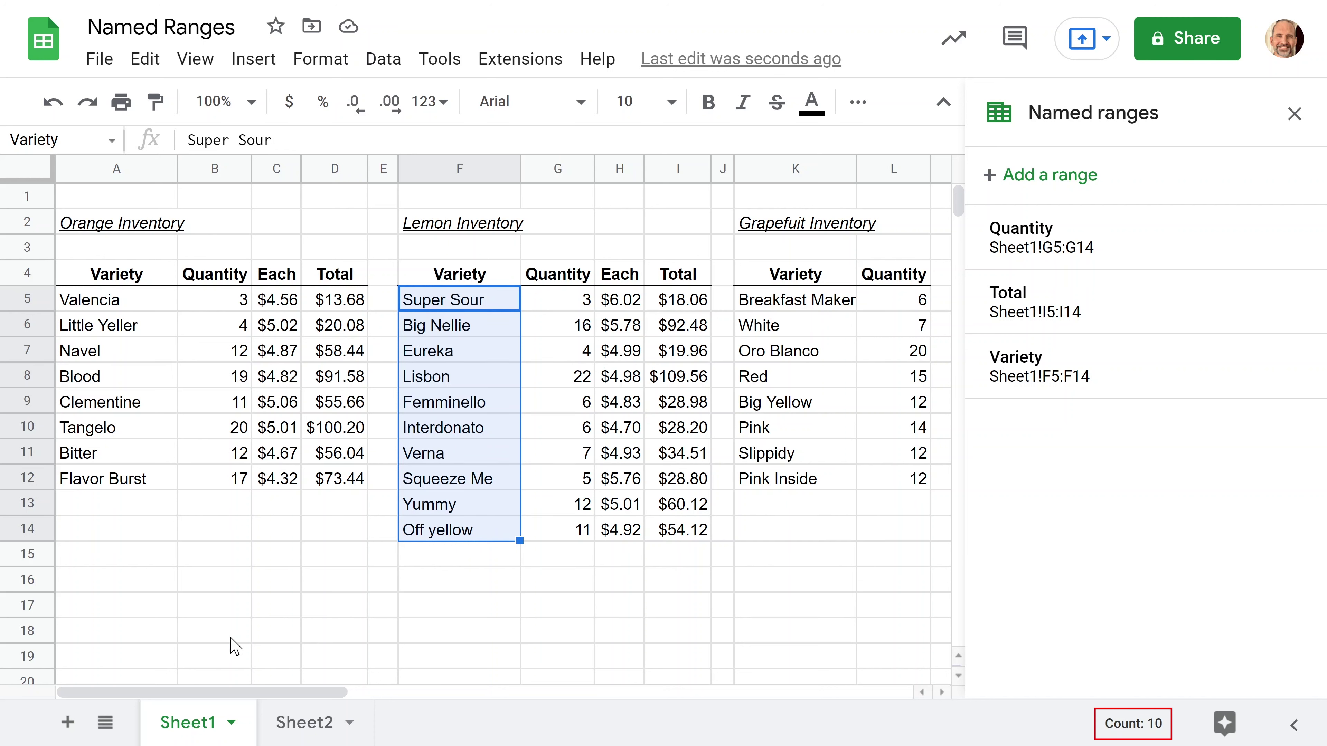
left_click(286, 721)
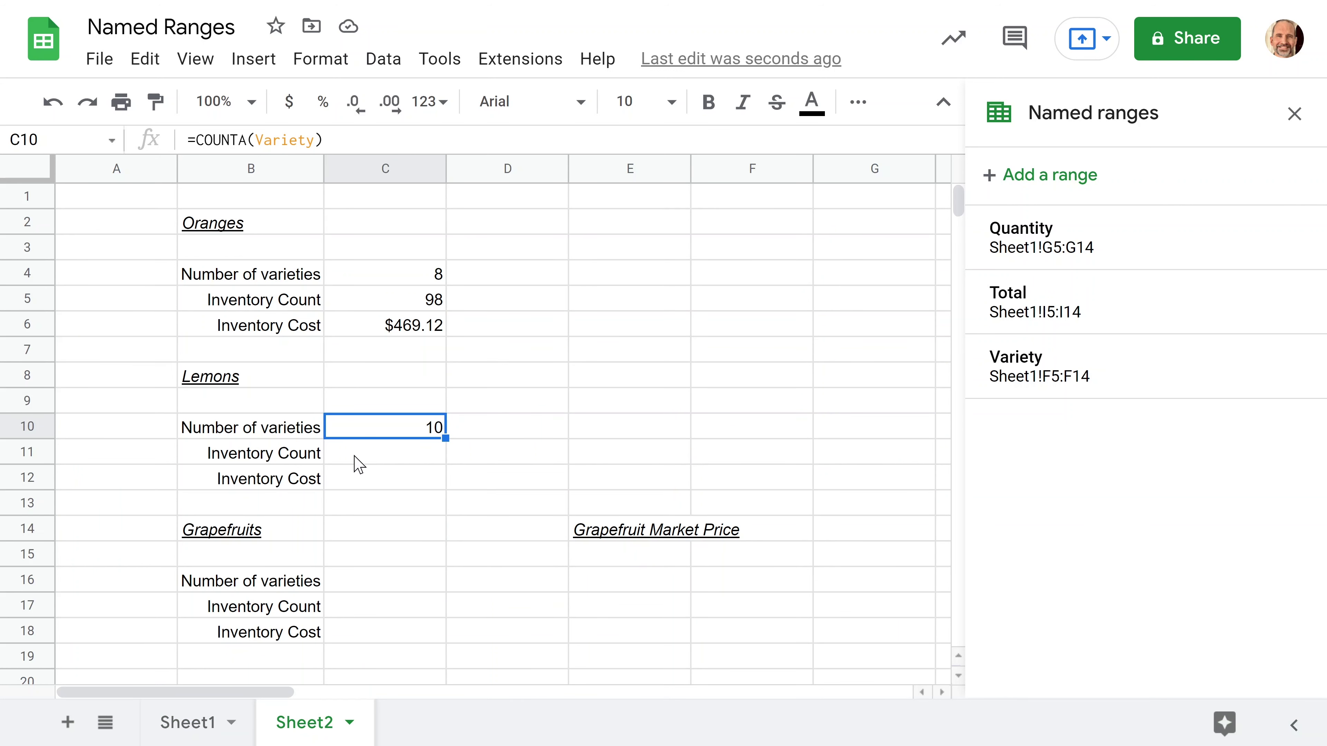
Copy the oranges inventory count formula =SUM(Sheet1!B5:B12) from C5 into the lemons inventory count cell C11
left_click(415, 302)
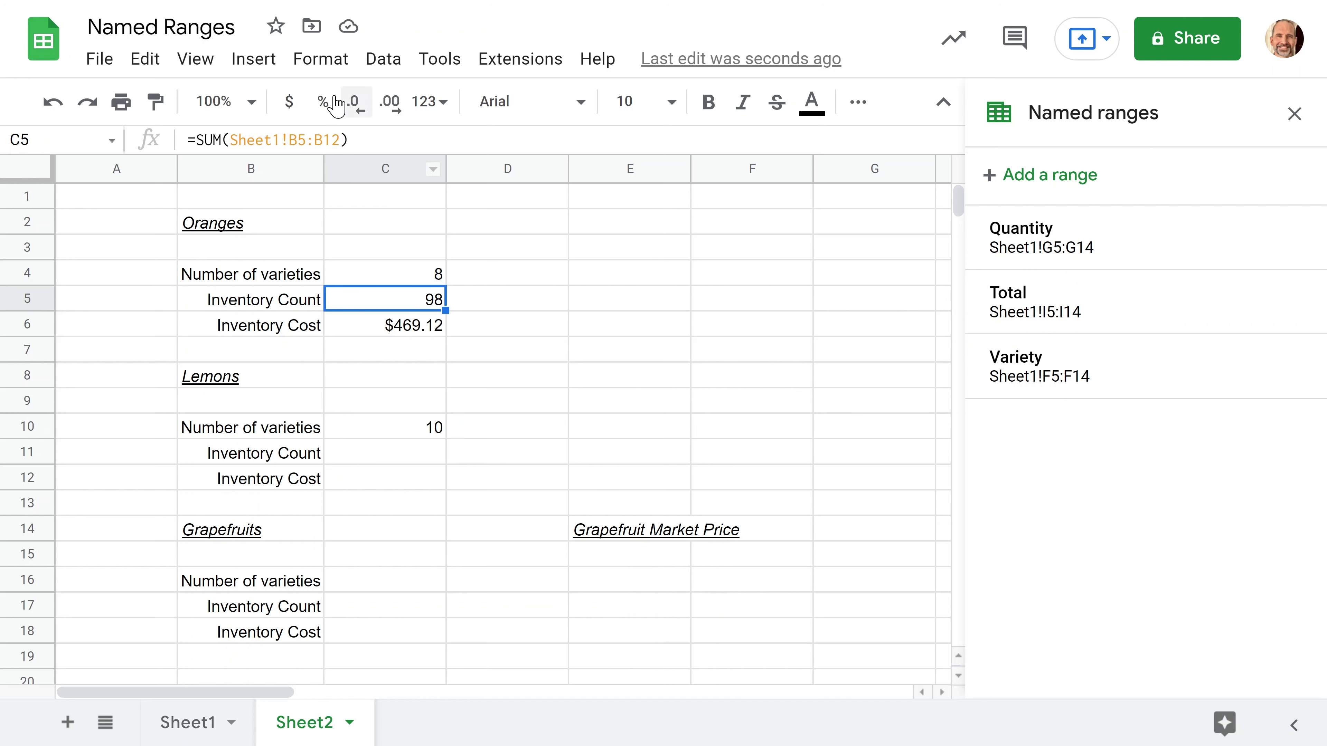
left_click_drag(349, 140, 156, 145)
key("ctrl+c")
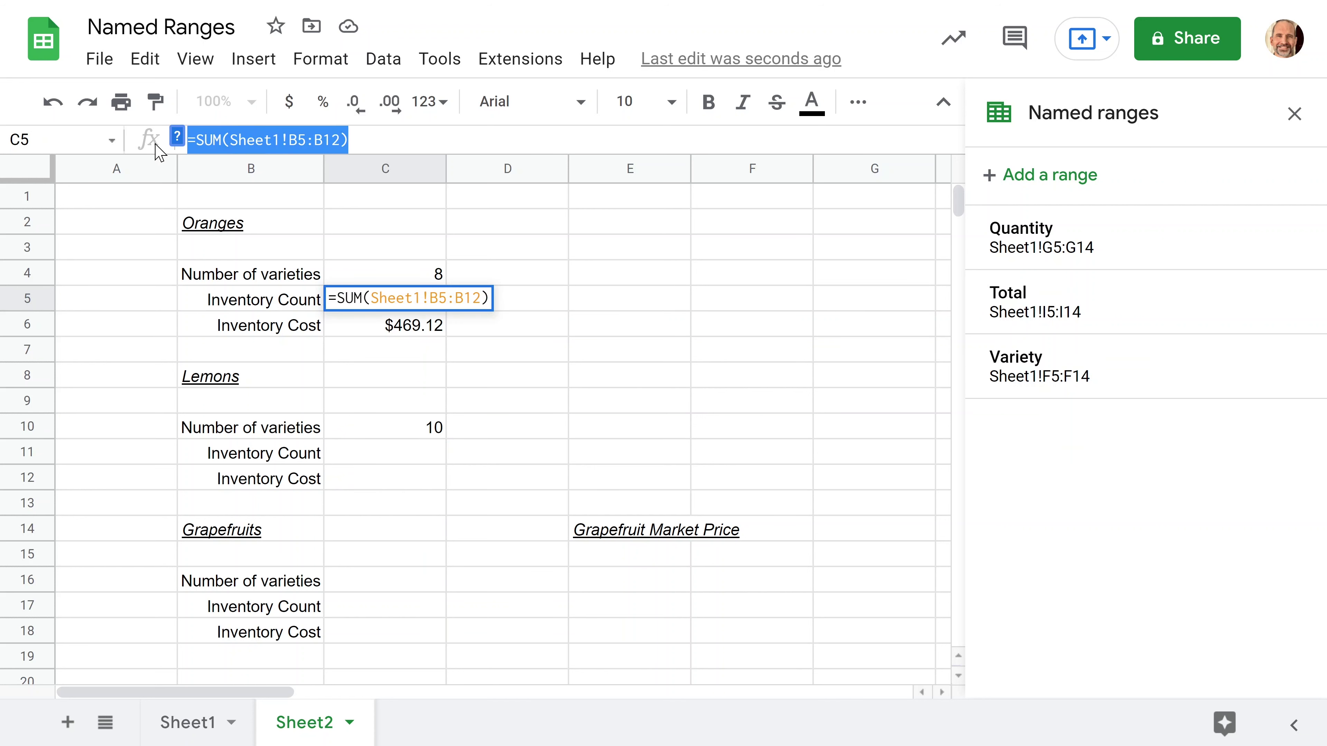
key("Escape")
left_click(399, 463)
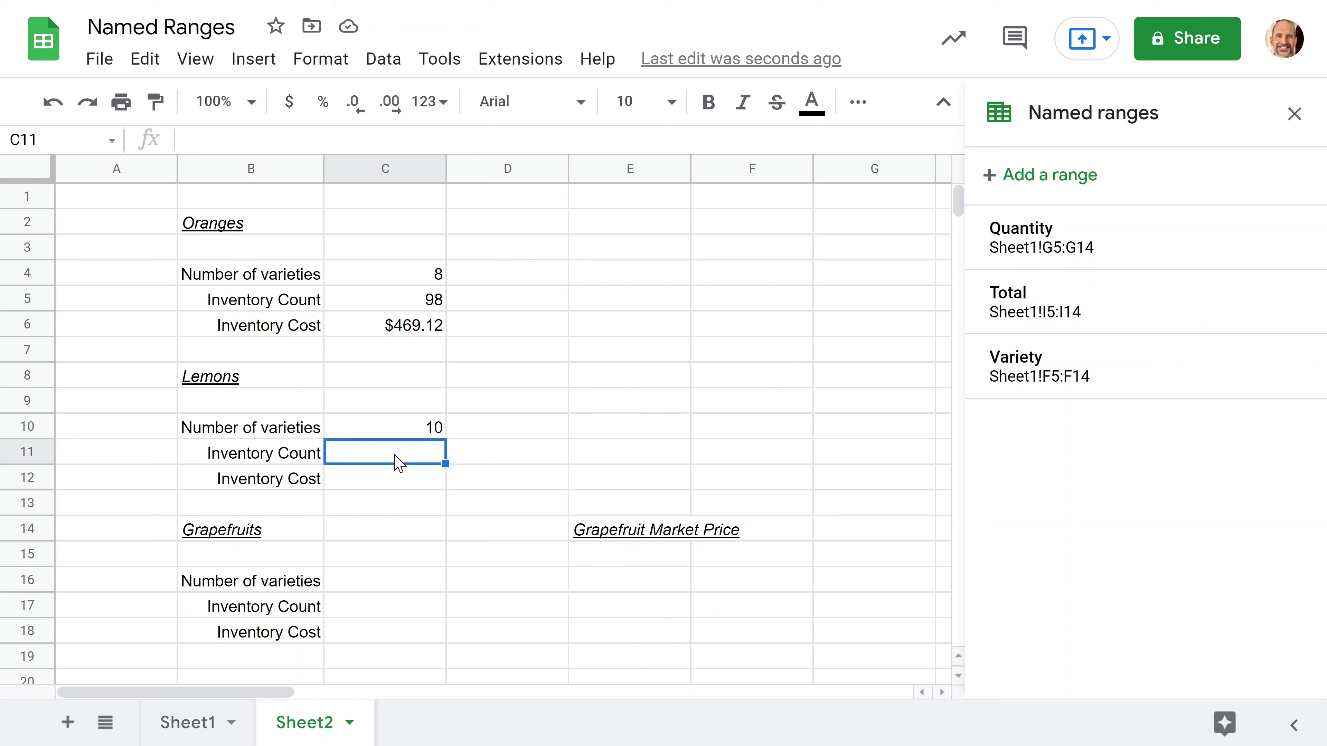
key("ctrl+v")
double_click(300, 454)
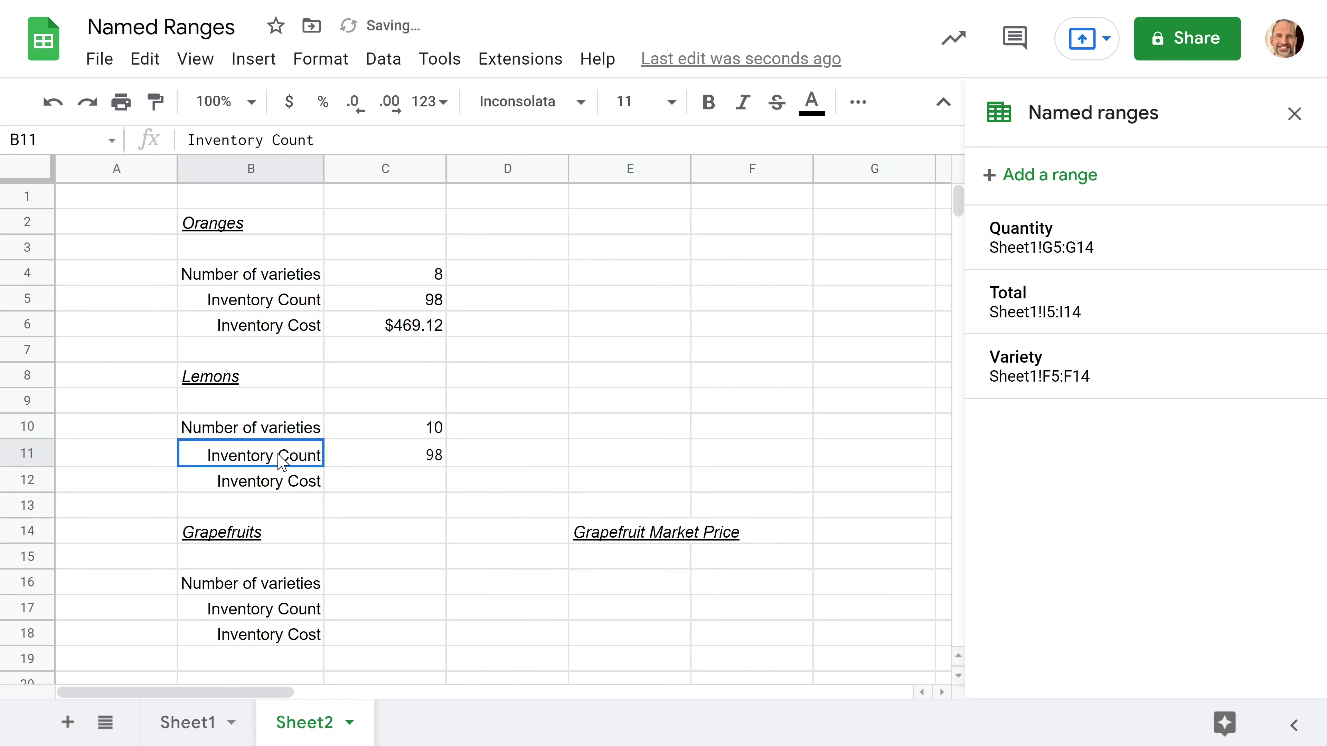
double_click(320, 453)
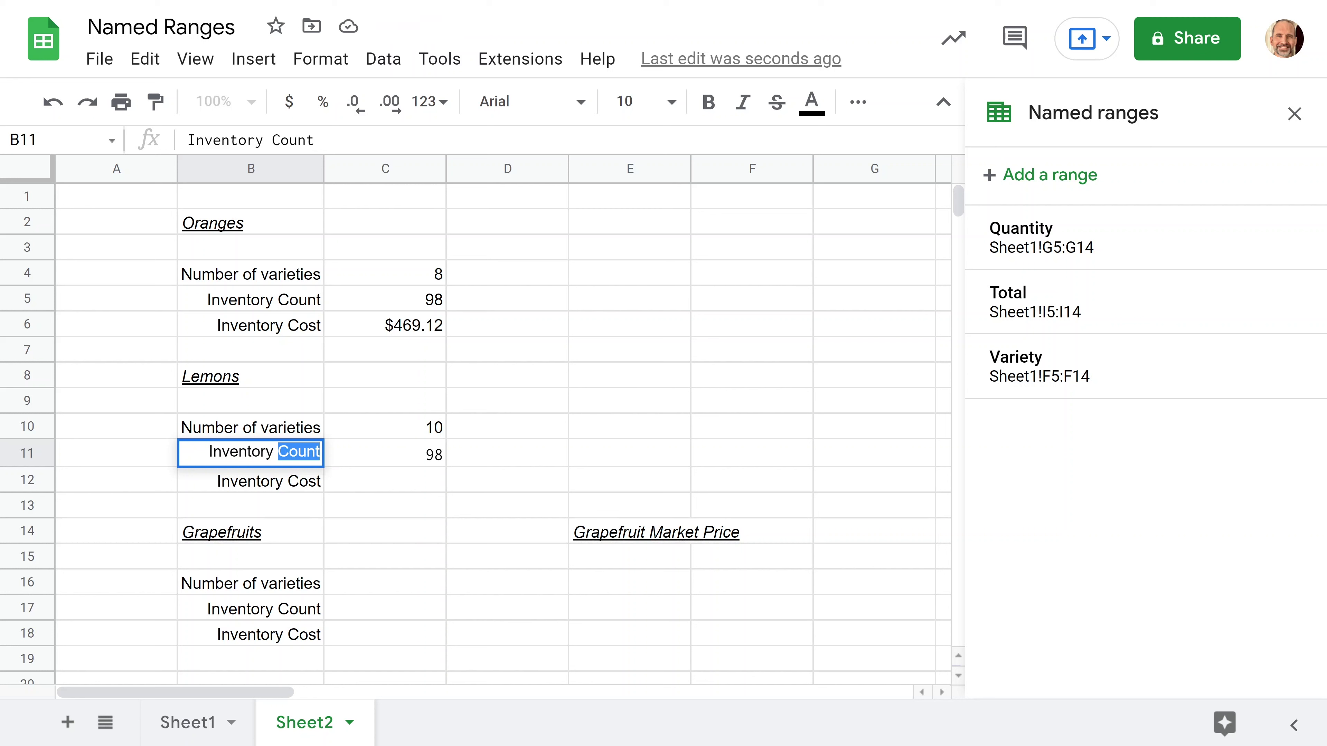
key("Escape")
Replace the Sheet1!B5:B12 reference in C11 with the named range so the formula reads =SUM(Quantity)
left_click(379, 461)
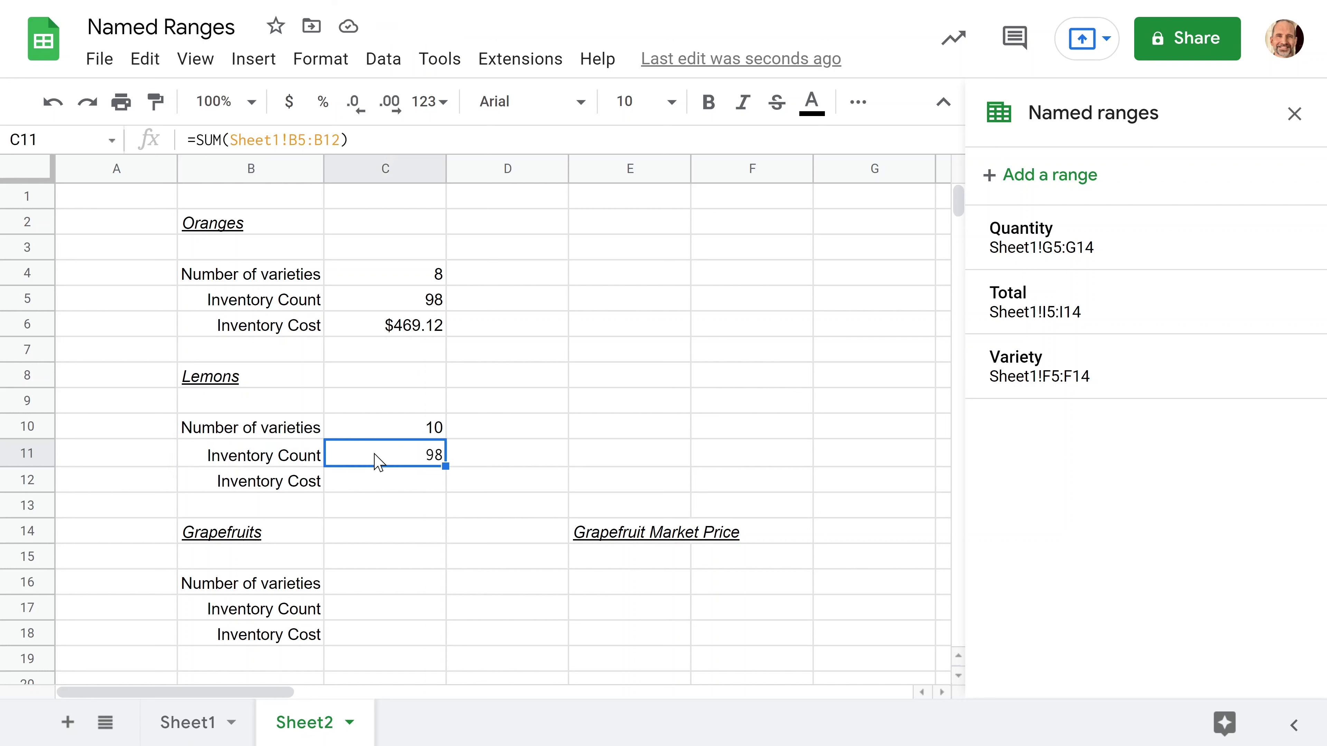
double_click(379, 462)
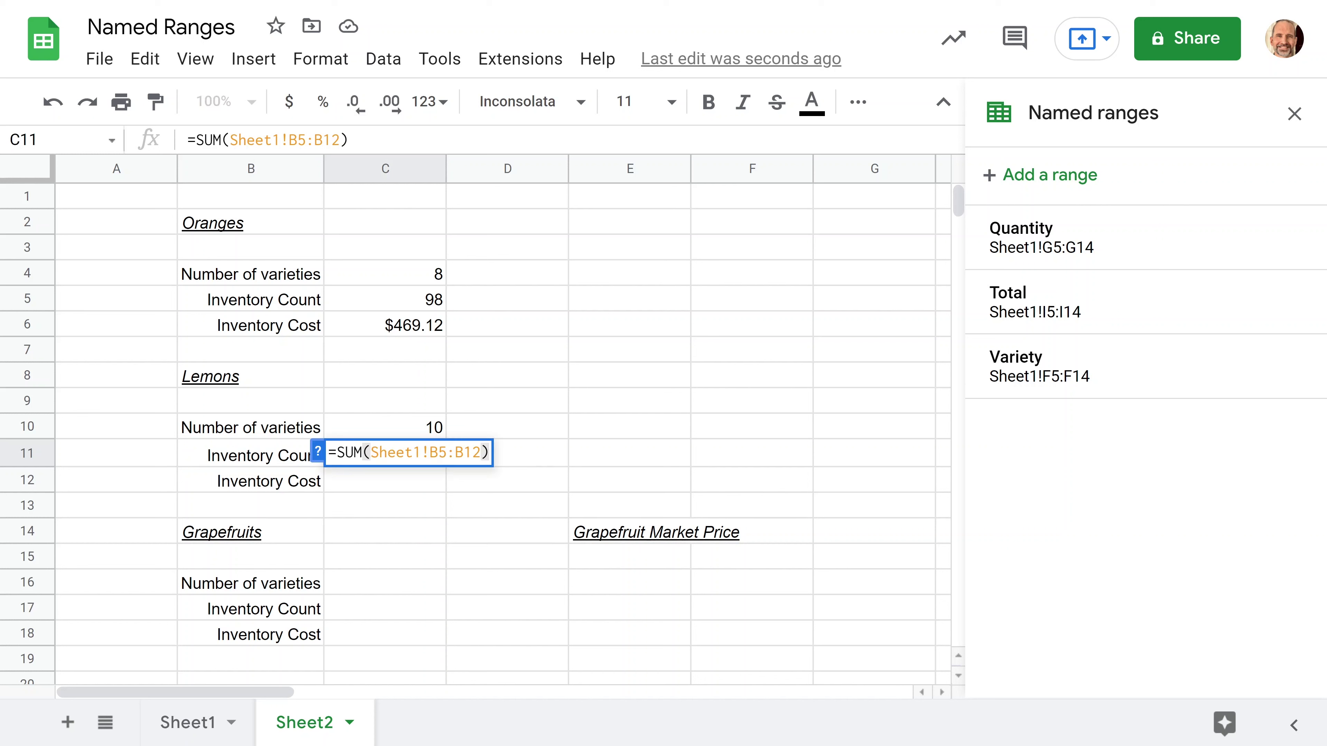
left_click_drag(369, 452, 481, 452)
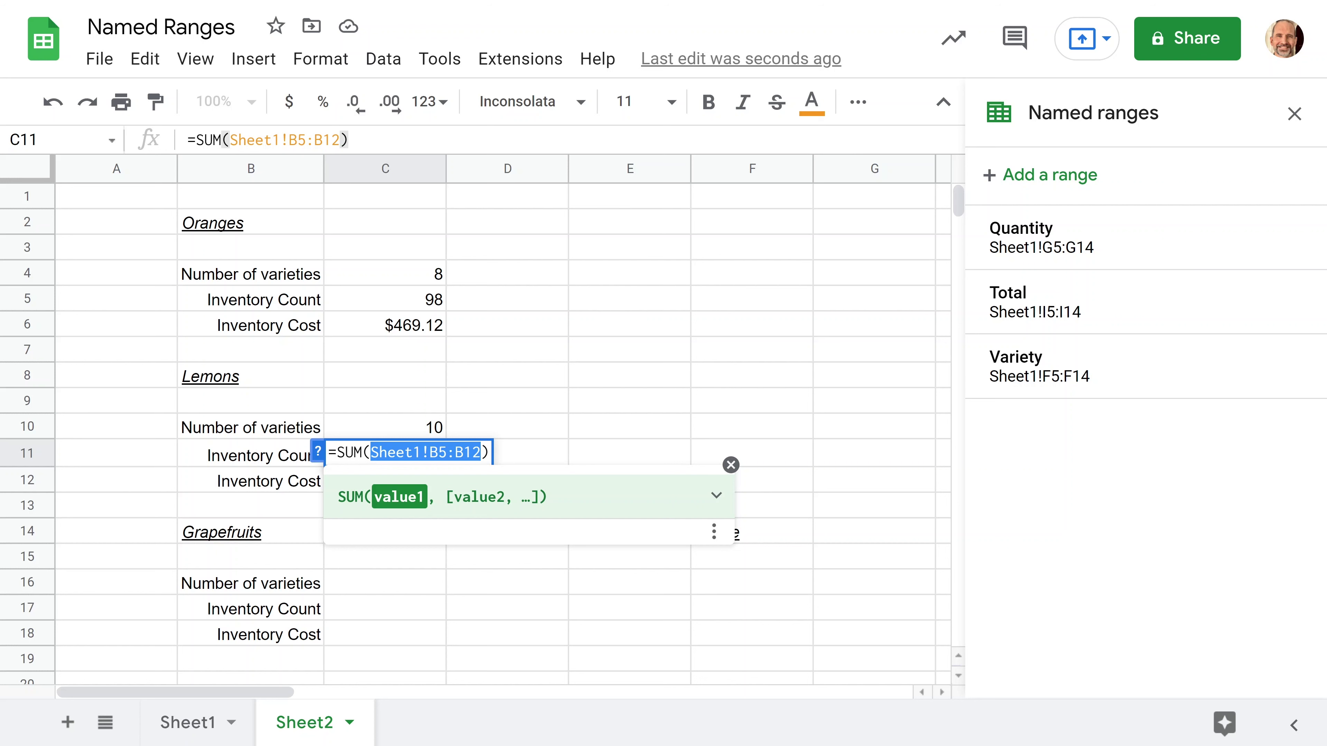
type("Qu")
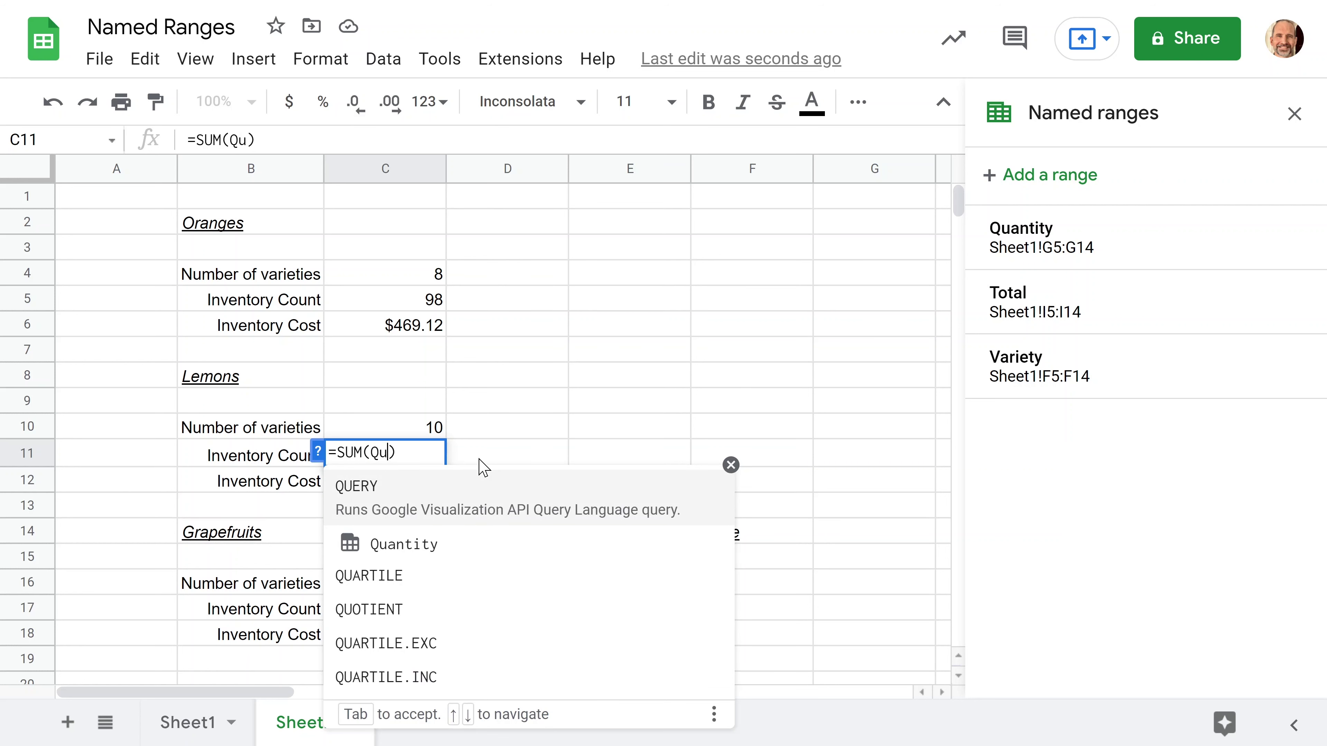
left_click(444, 543)
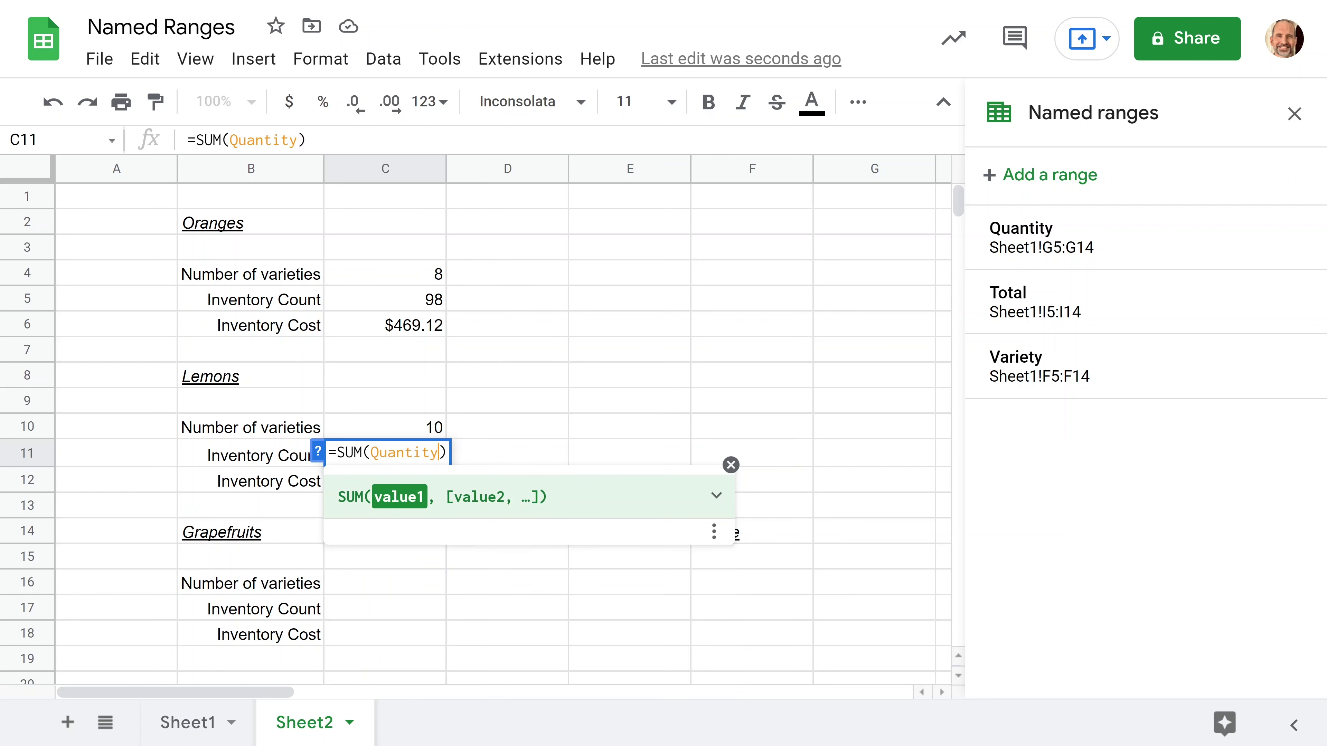
key("Return")
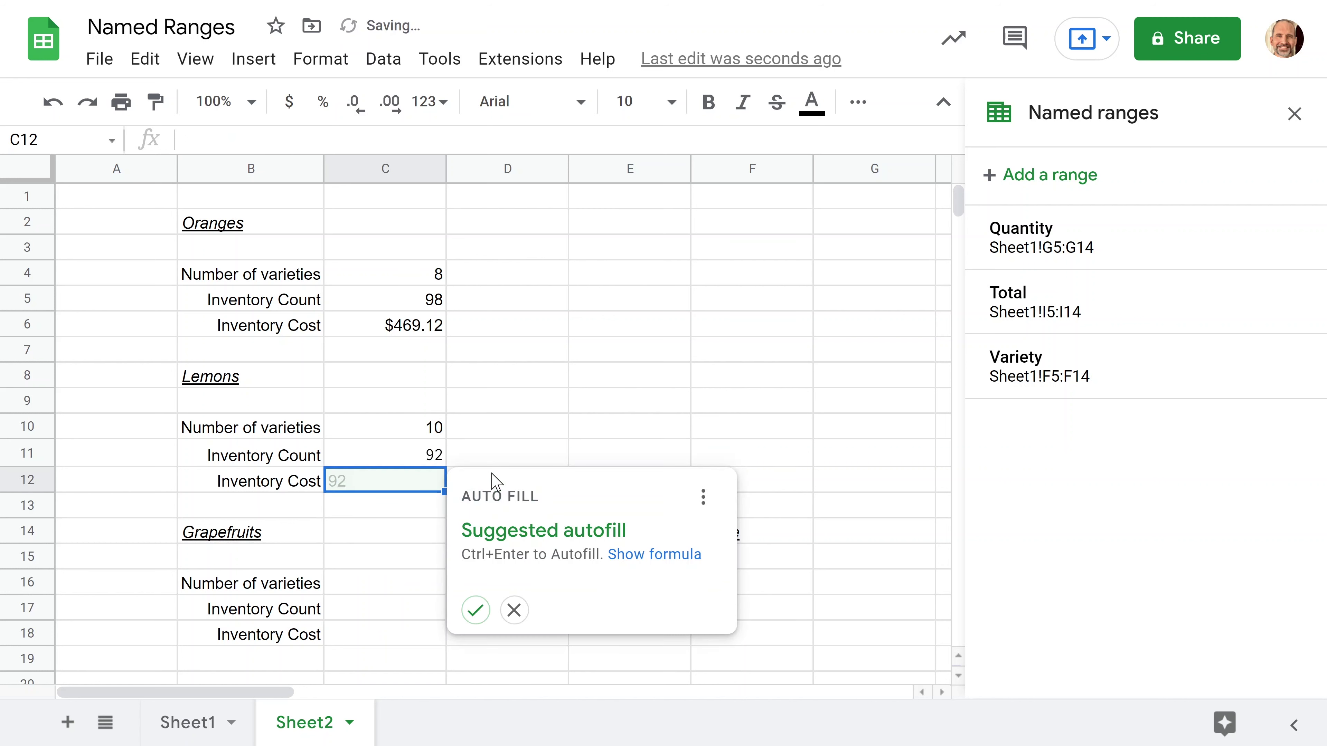
Calculate the lemons inventory cost in C12 with the formula =SUM(Total)
type("=su")
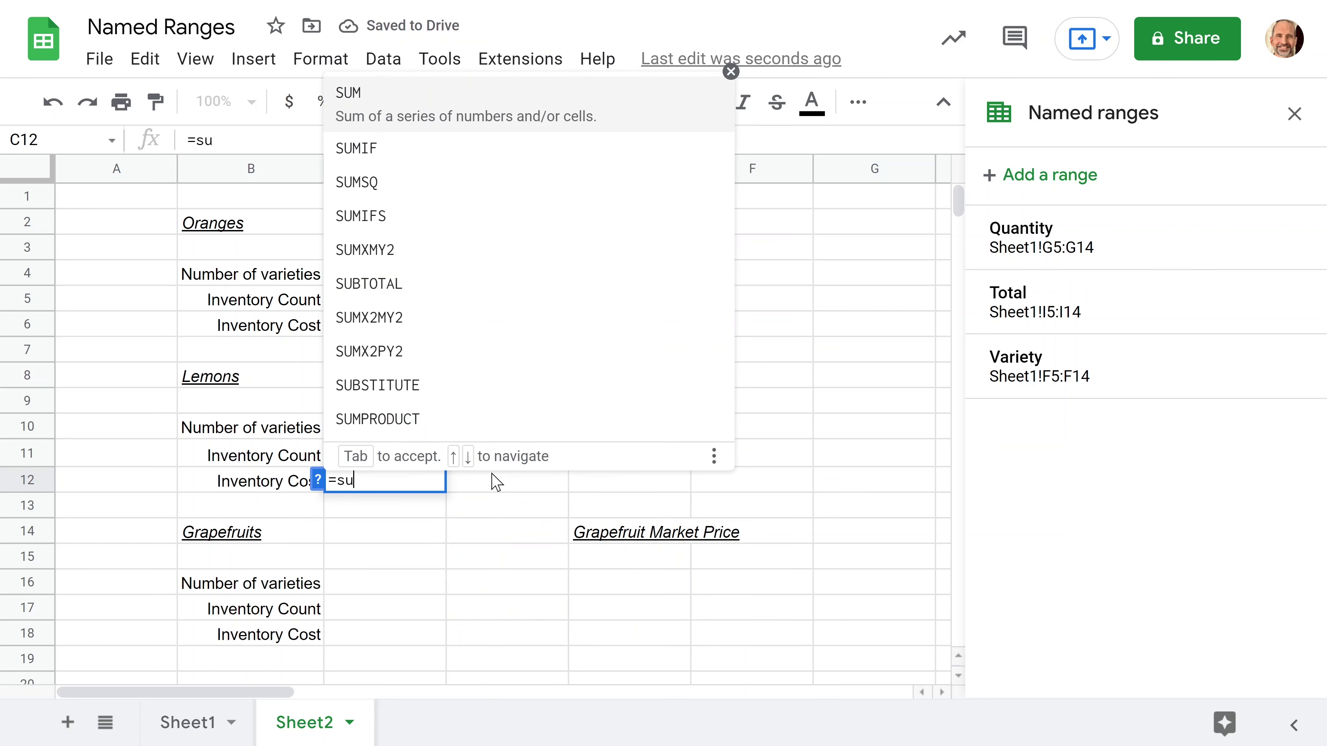
key("BackSpace")
key("BackSpace")
type("SUM")
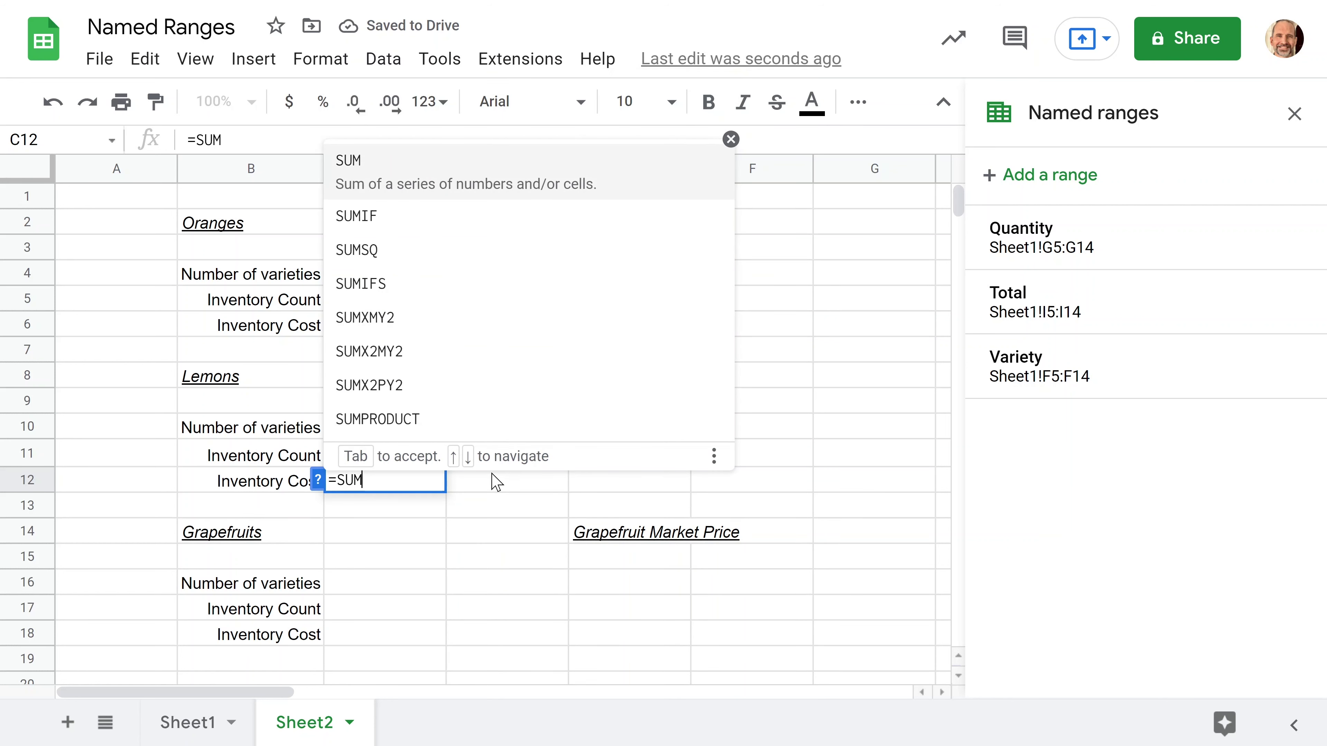
type("(Total")
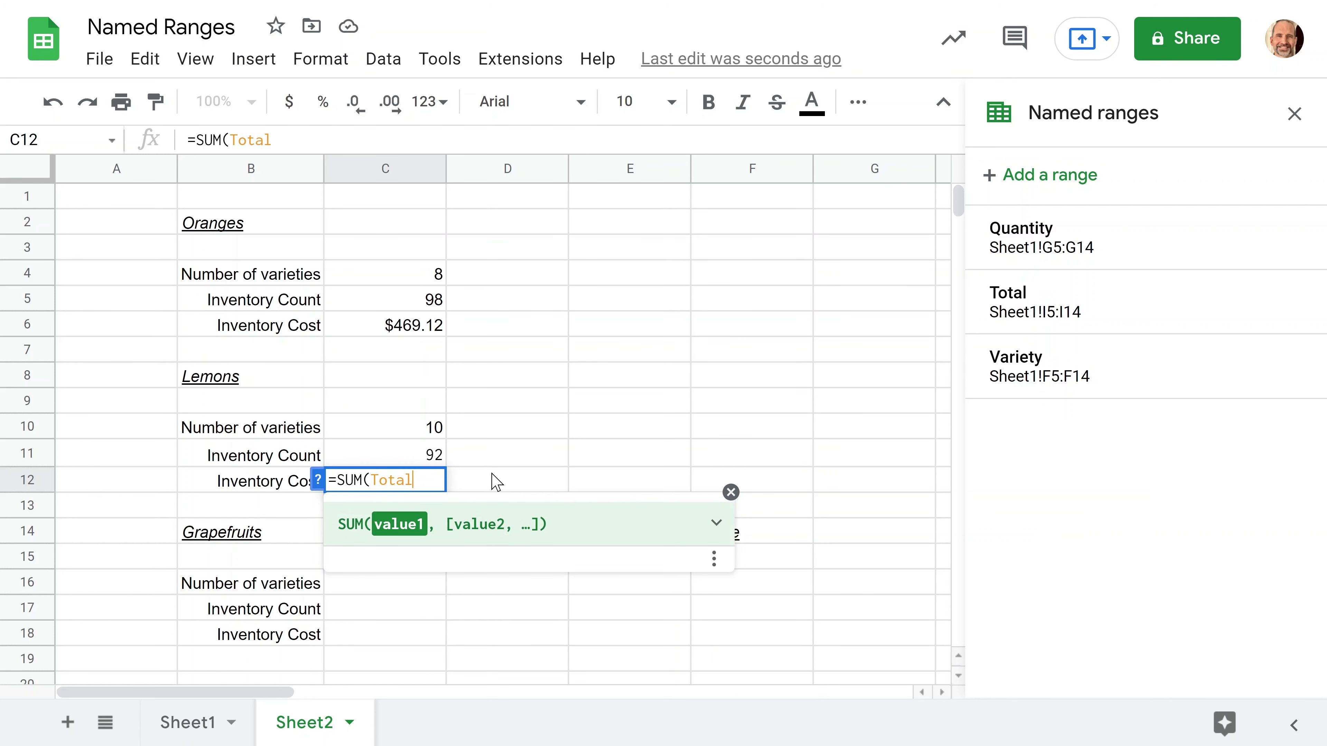
type(")")
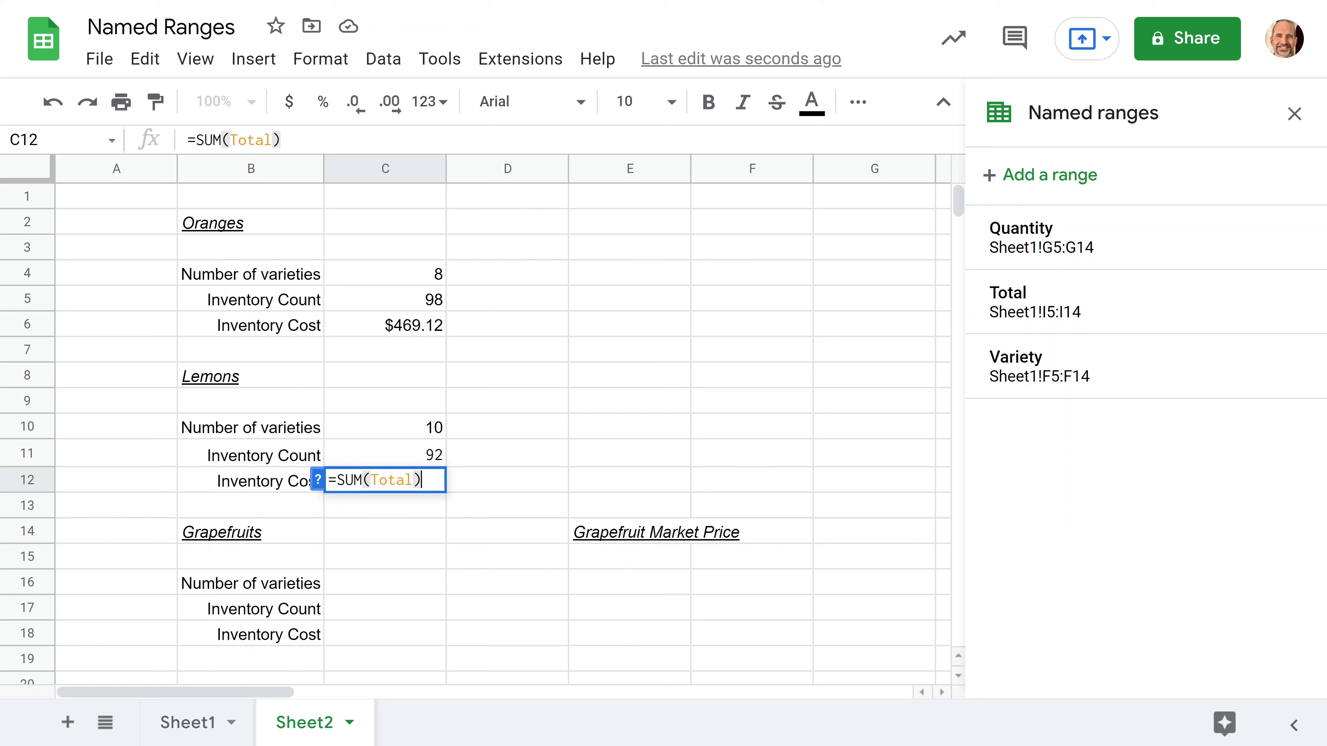
key("Return")
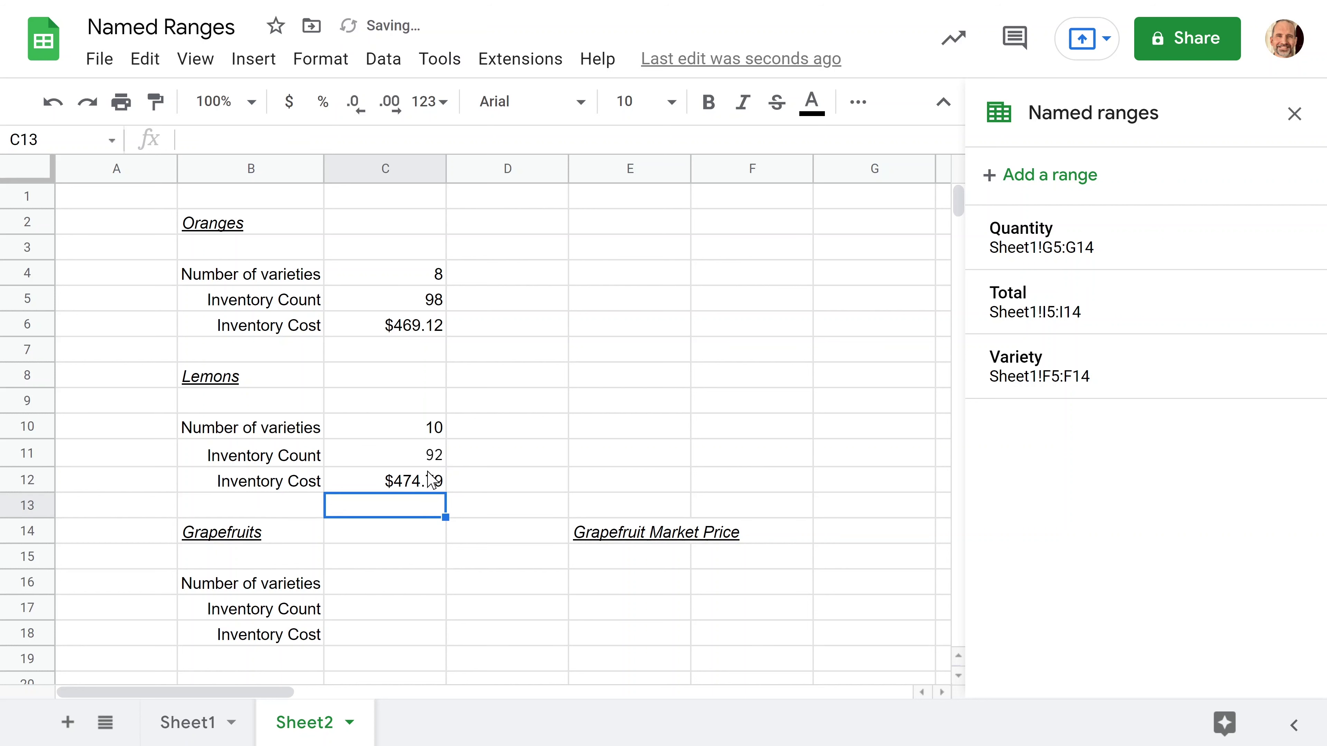
Review the lemon varieties formula in C10 as a reference for the grapefruit varieties cell C16
left_click(402, 583)
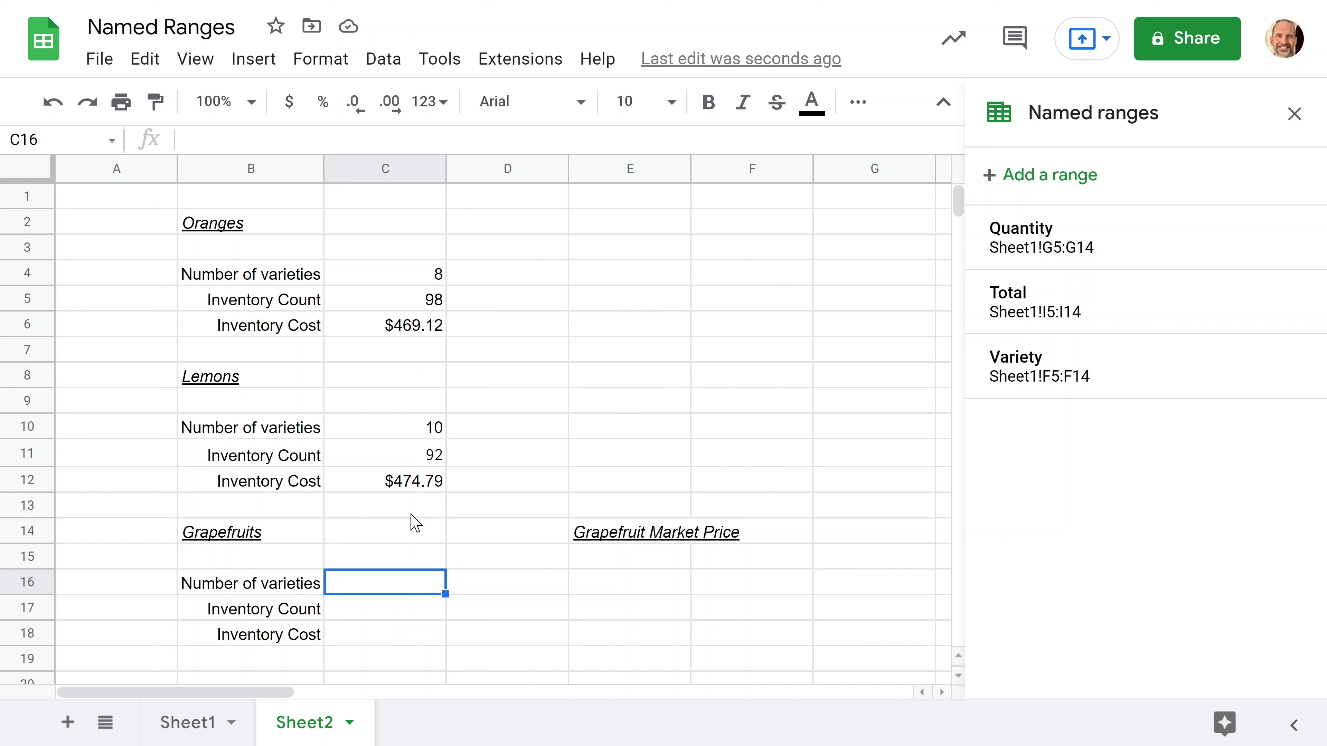
left_click(400, 571)
left_click(387, 427)
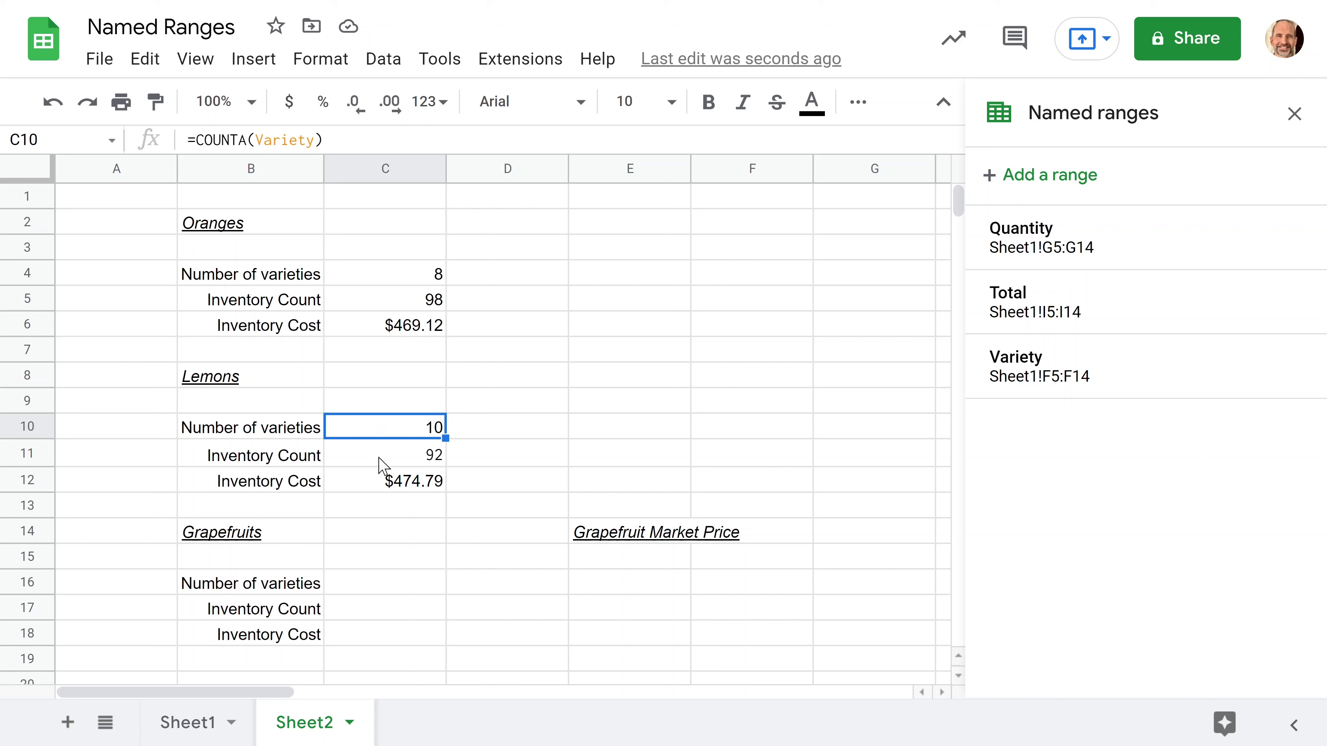
left_click(378, 586)
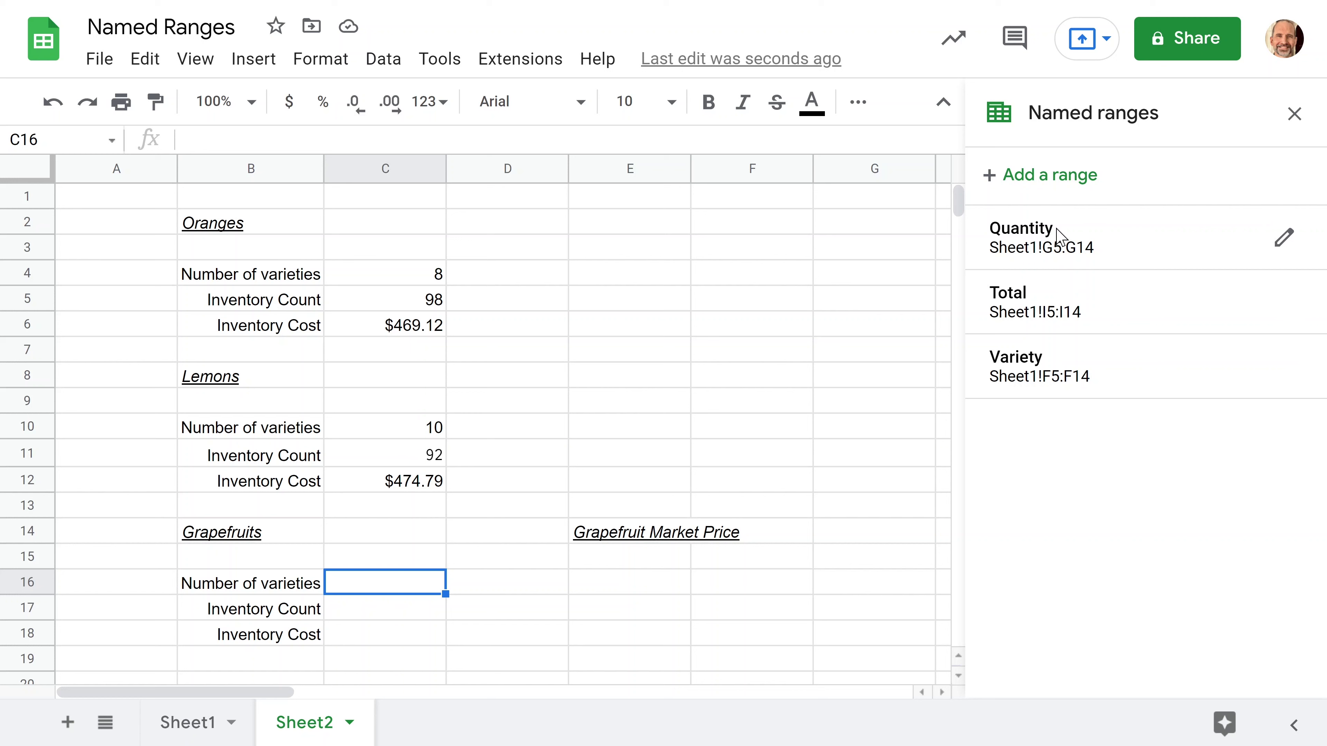
Rename the Quantity named range for Sheet1!G5:G14 as Lemon_Quantity
left_click(1282, 238)
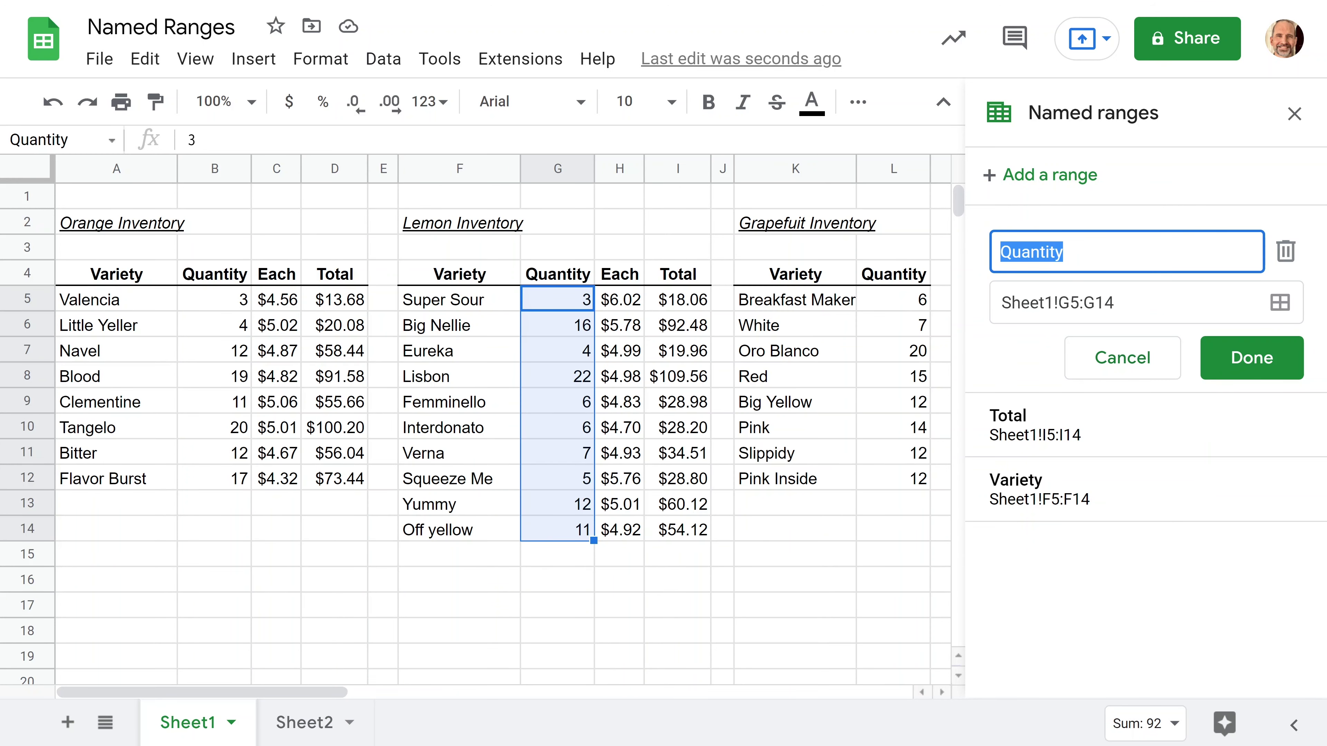
key("Right")
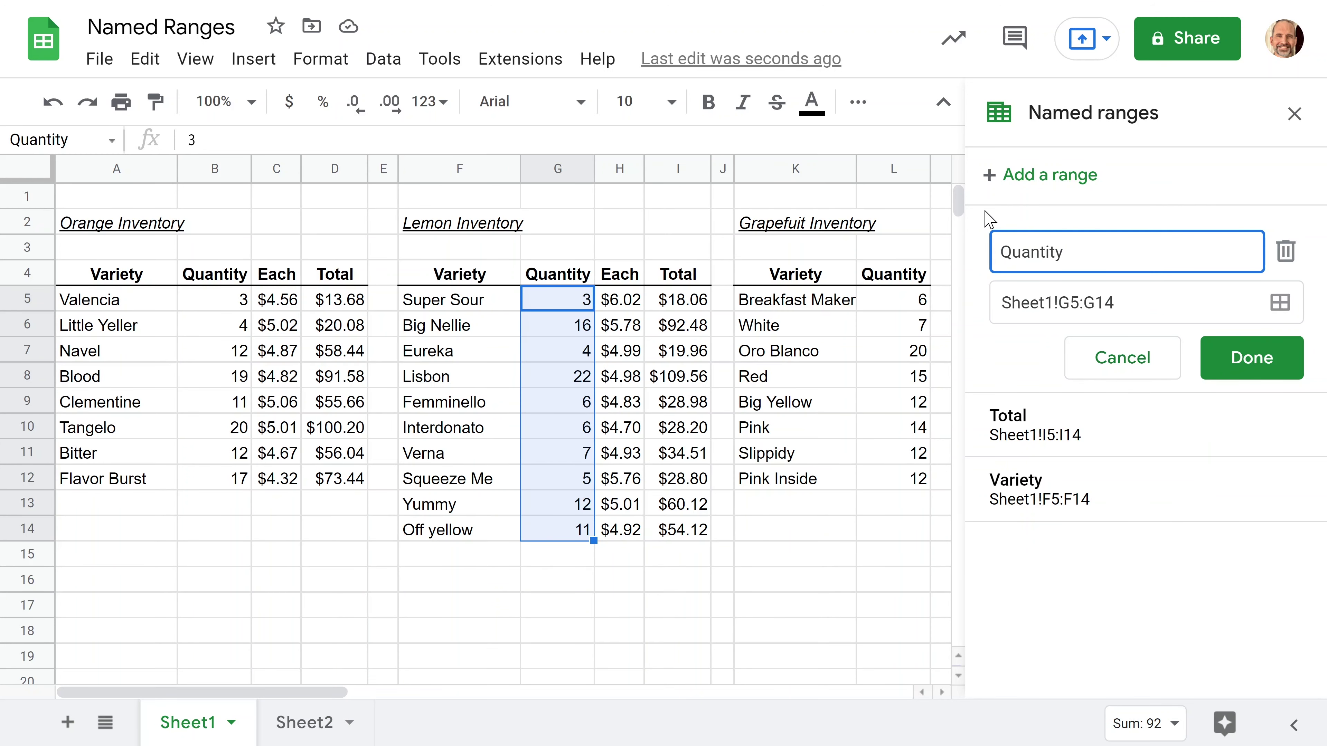
type("Lemon")
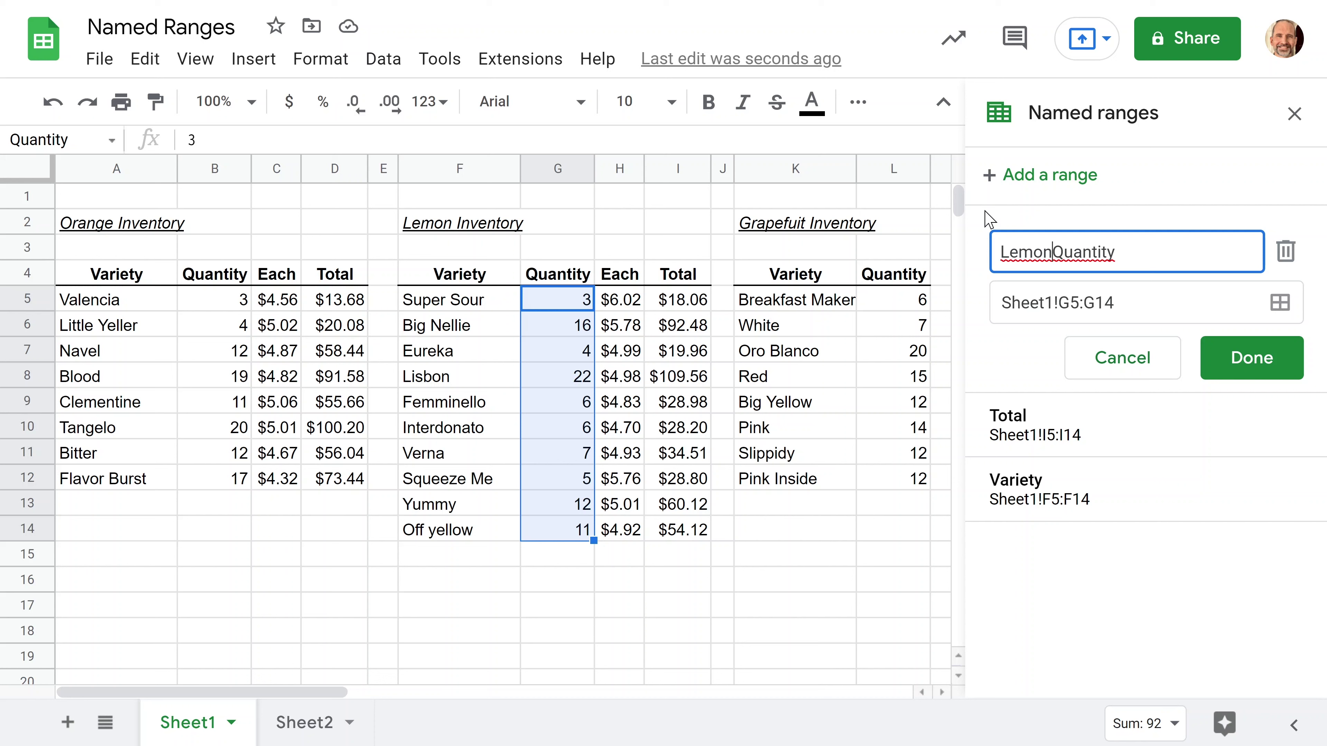
type("_")
key("Right")
key("Right")
key("Right")
key("Right")
key("Right")
key("Right")
key("Right")
key("Right")
key("Right")
key("Right")
key("Right")
key("Right")
key("Right")
key("Right")
left_click(1241, 358)
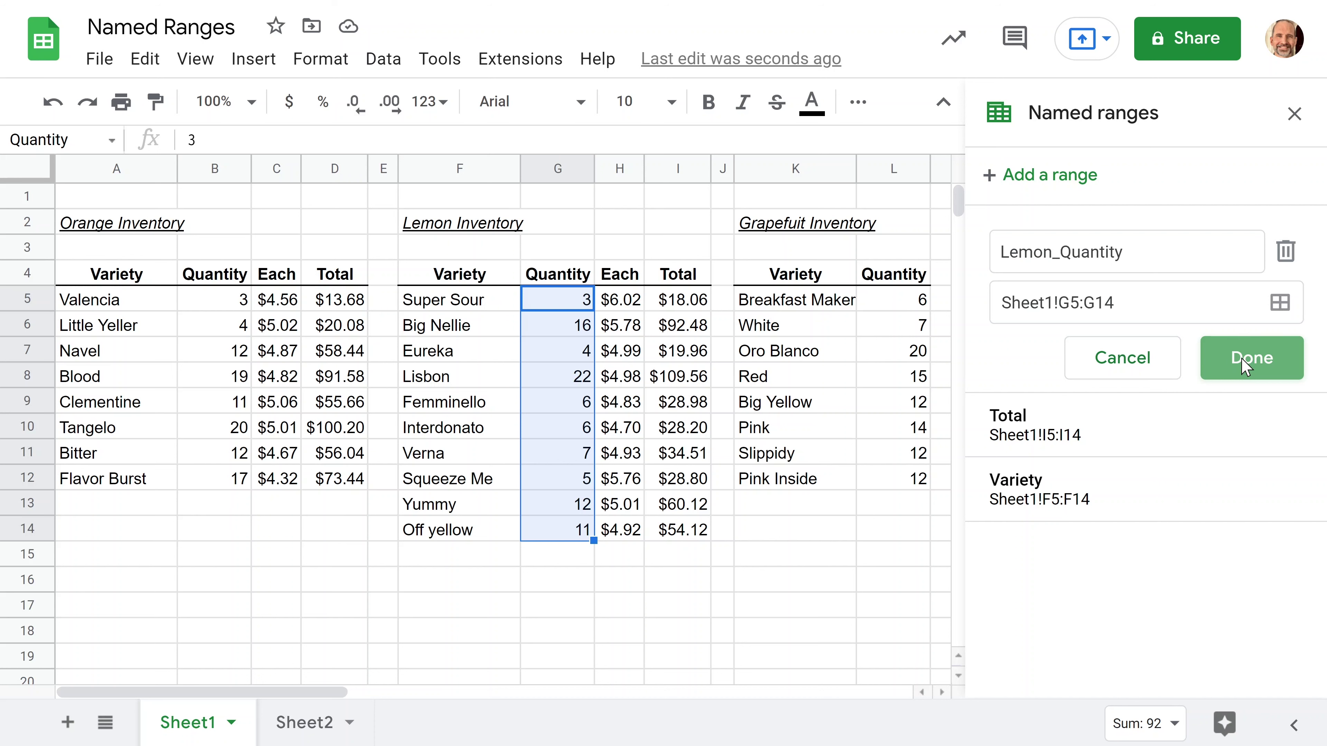
Rename the Total named range for Sheet1!I5:I14 as Lemon_Total_Price
left_click(1276, 303)
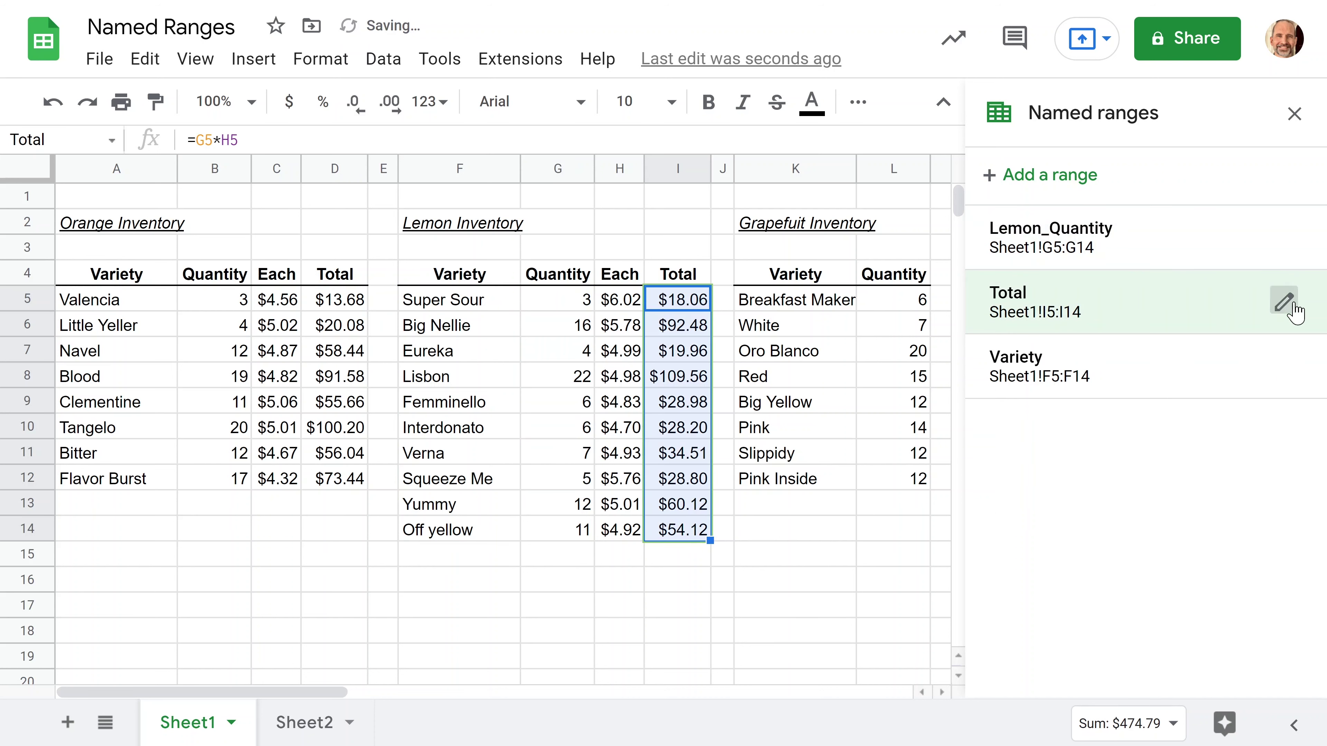
left_click(1284, 302)
left_click(993, 308)
type("LeomTotal")
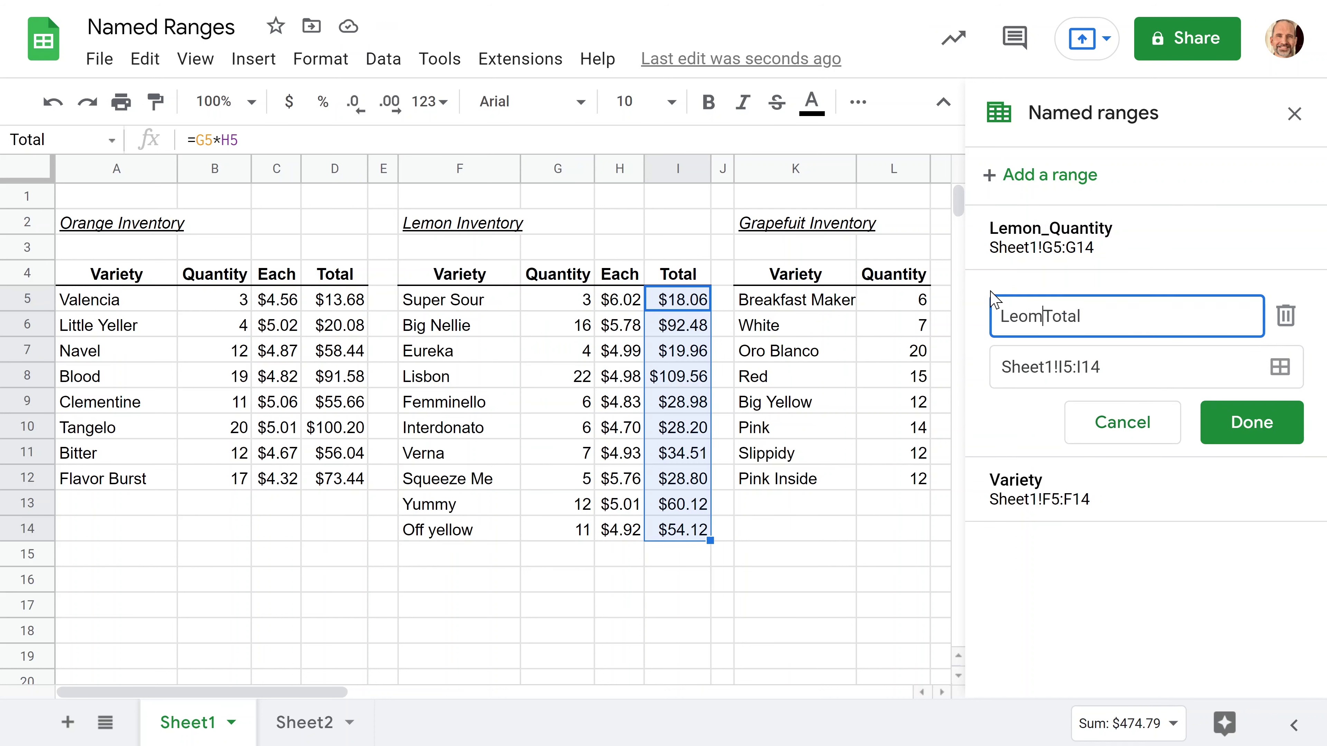
key("BackSpace")
key("BackSpace")
type("mon_Total")
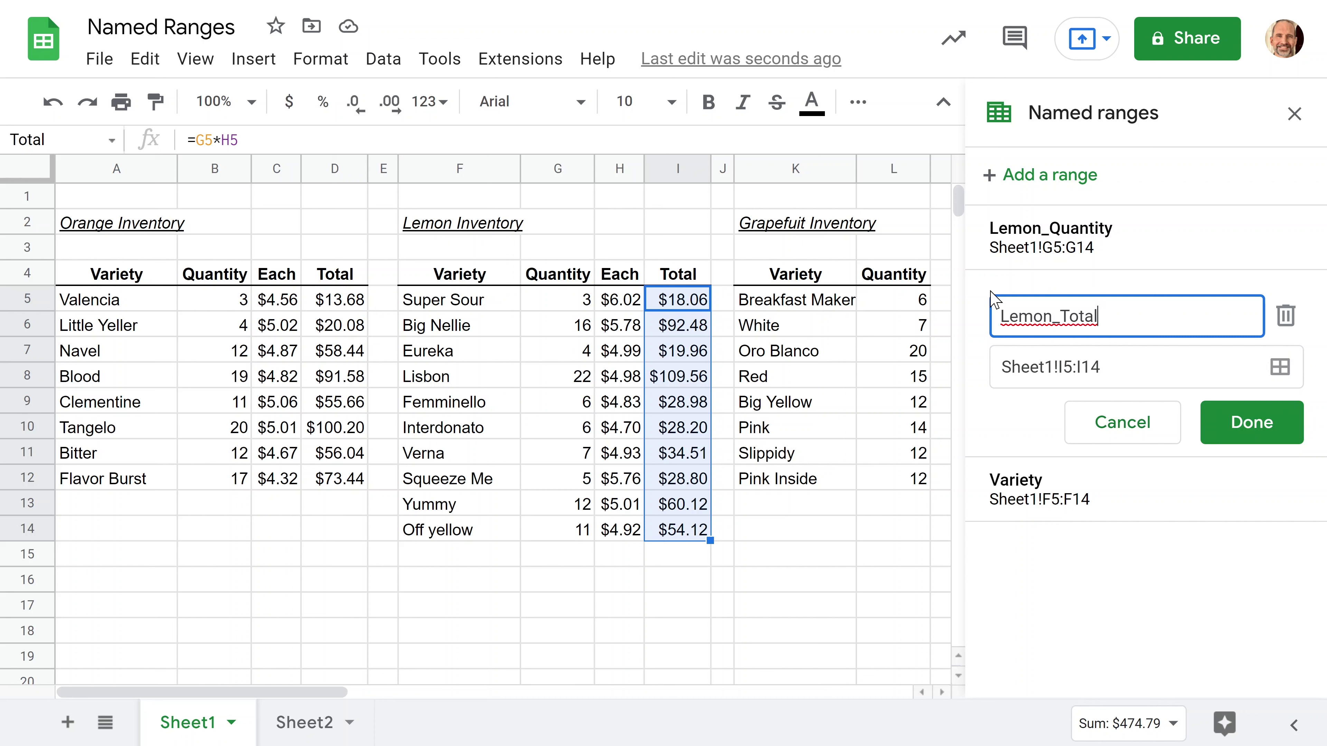
type("_Price")
key("Return")
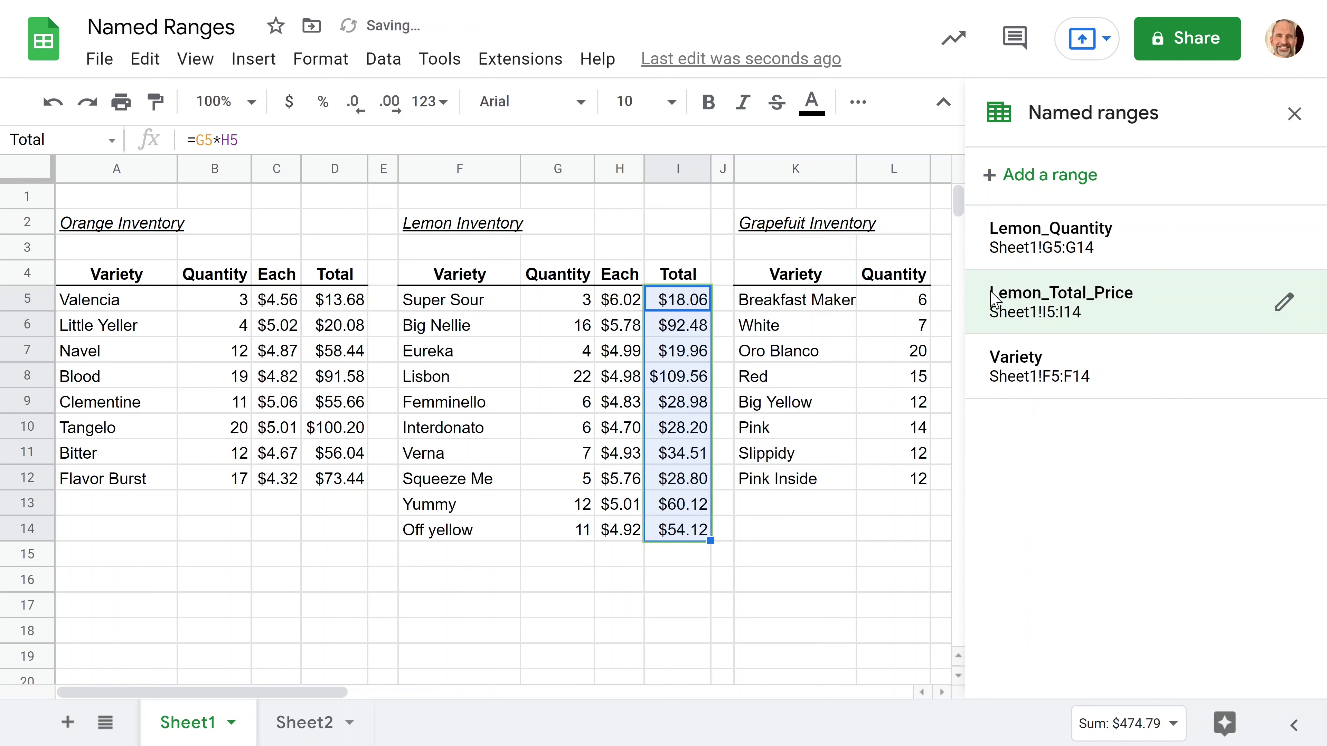
Rename the Variety named range for Sheet1!F5:F14 as Lemon_Variety
left_click(1066, 358)
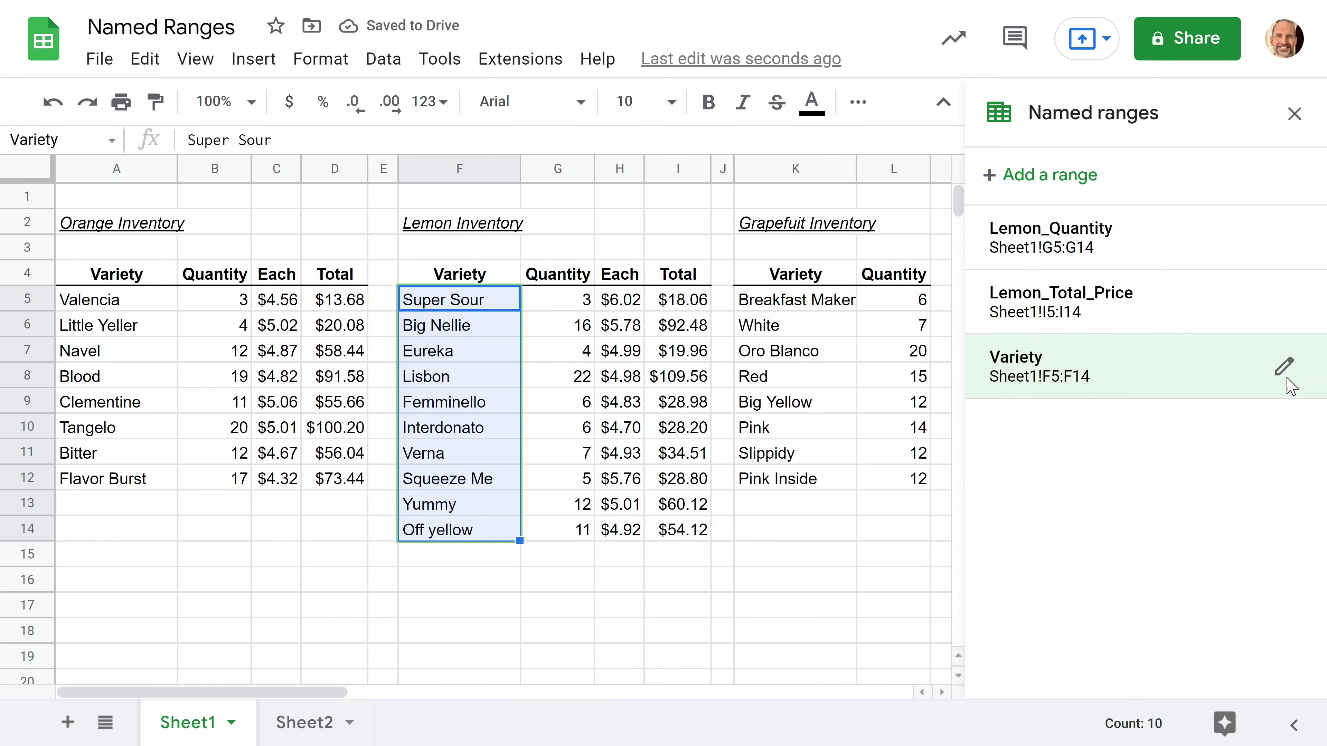
left_click(1282, 365)
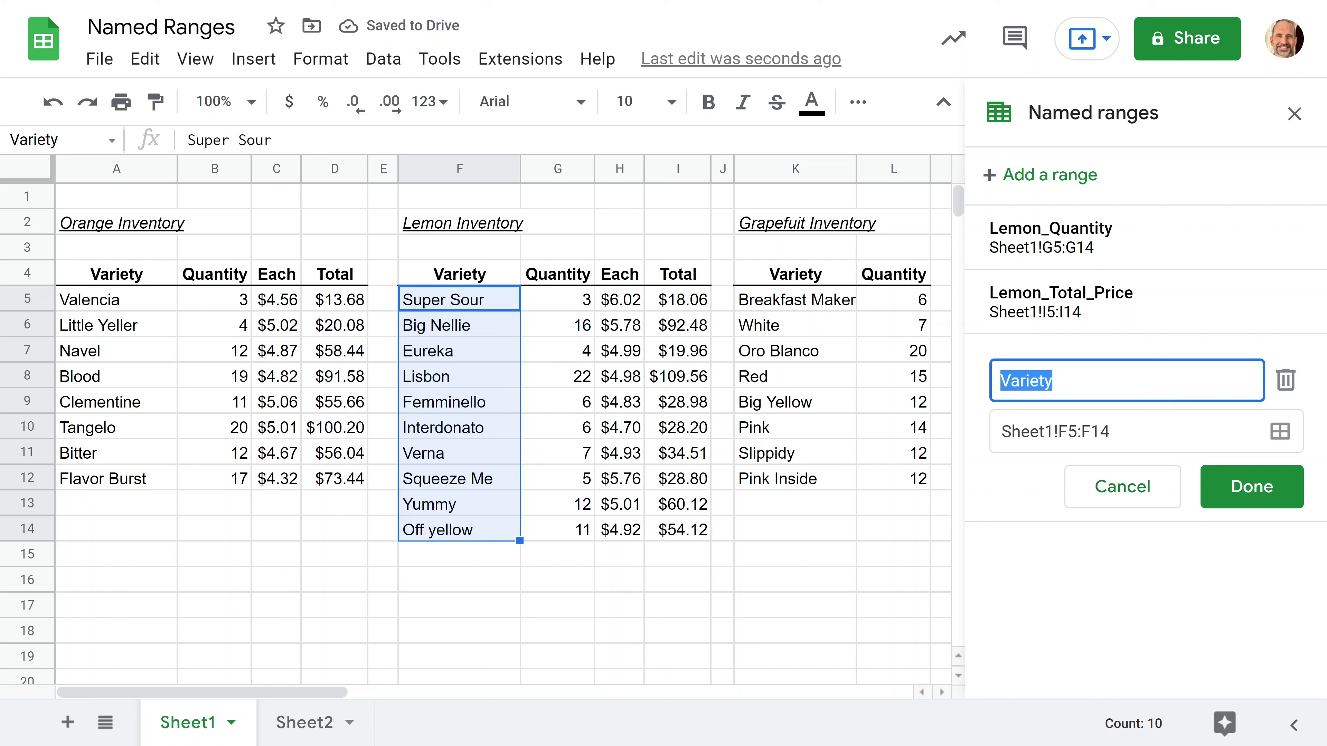
key("Home")
type("Lemon_")
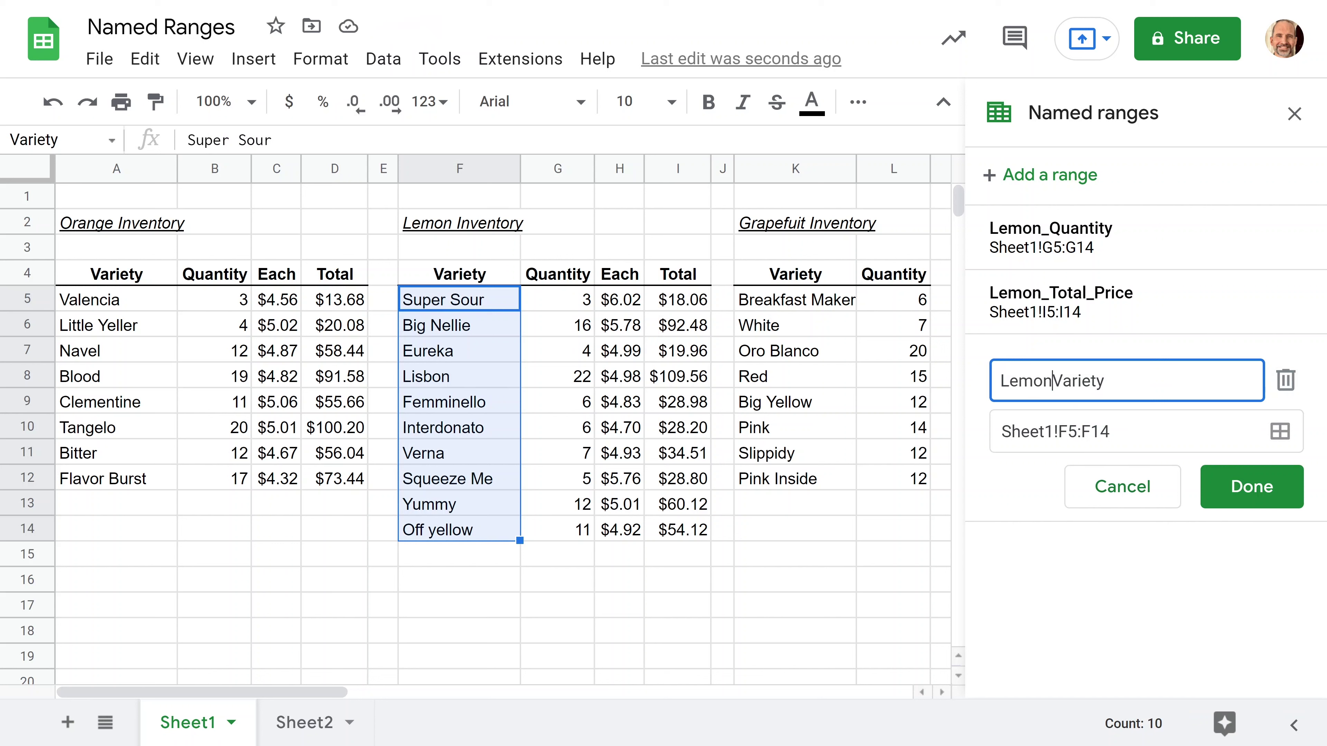
left_click(1211, 485)
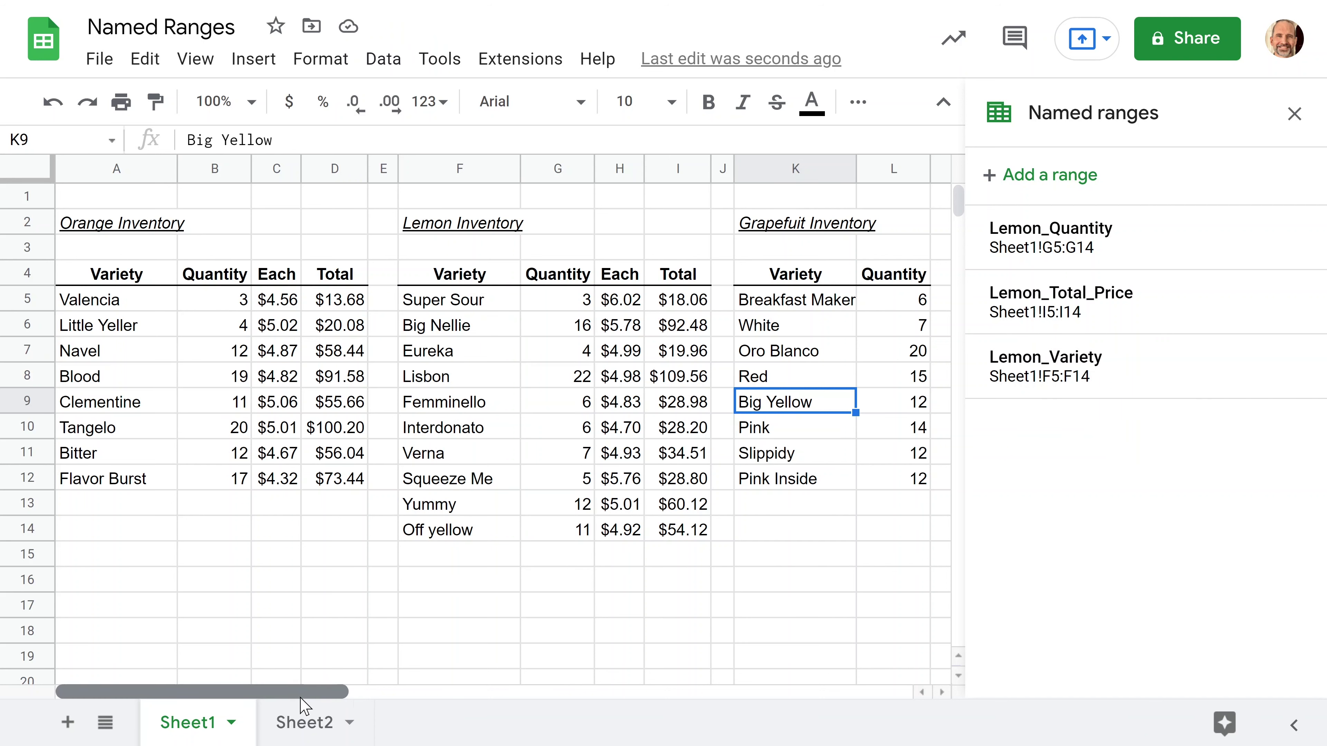
Create a named range called GF_Variety for the grapefruit varieties in Sheet1 cells K5:K12
mouse_move(302, 694)
left_mouse_down()
mouse_move(341, 694)
mouse_move(300, 693)
left_mouse_up()
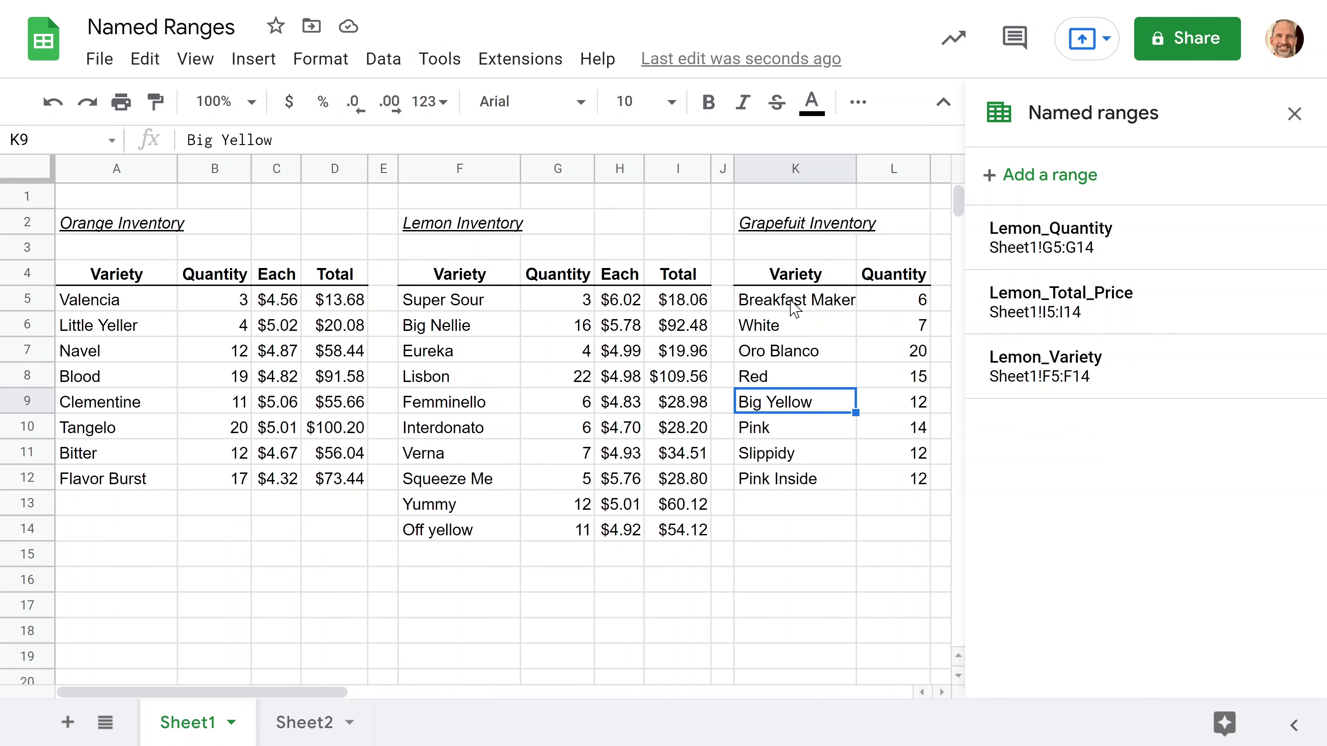
left_click_drag(793, 306, 784, 478)
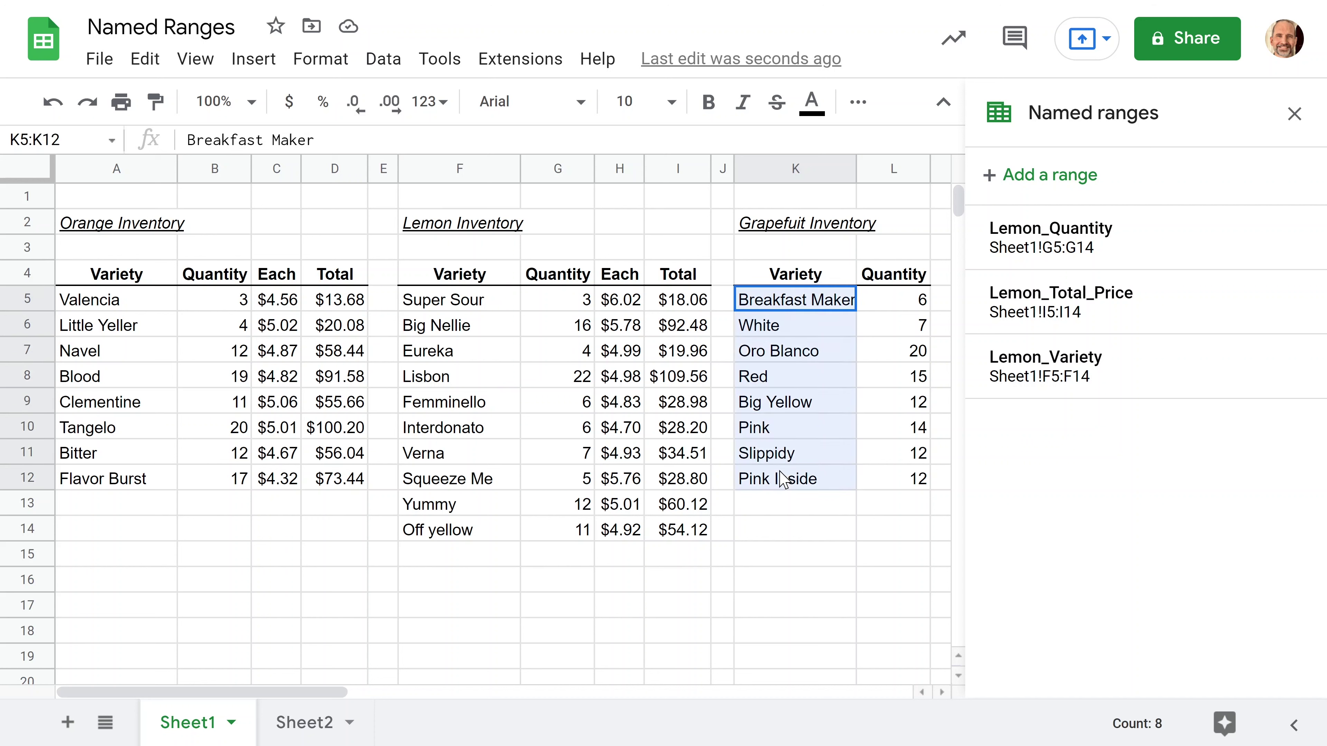
left_click(1027, 180)
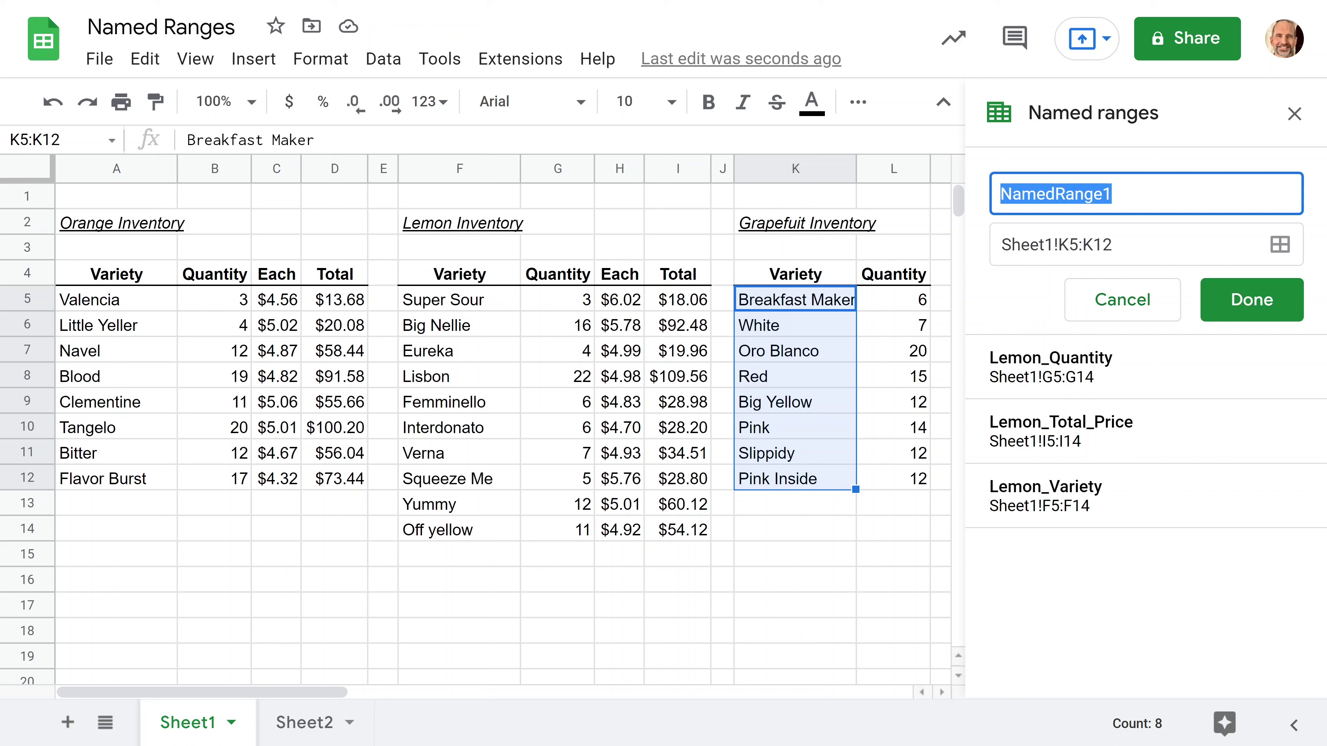
type("GF")
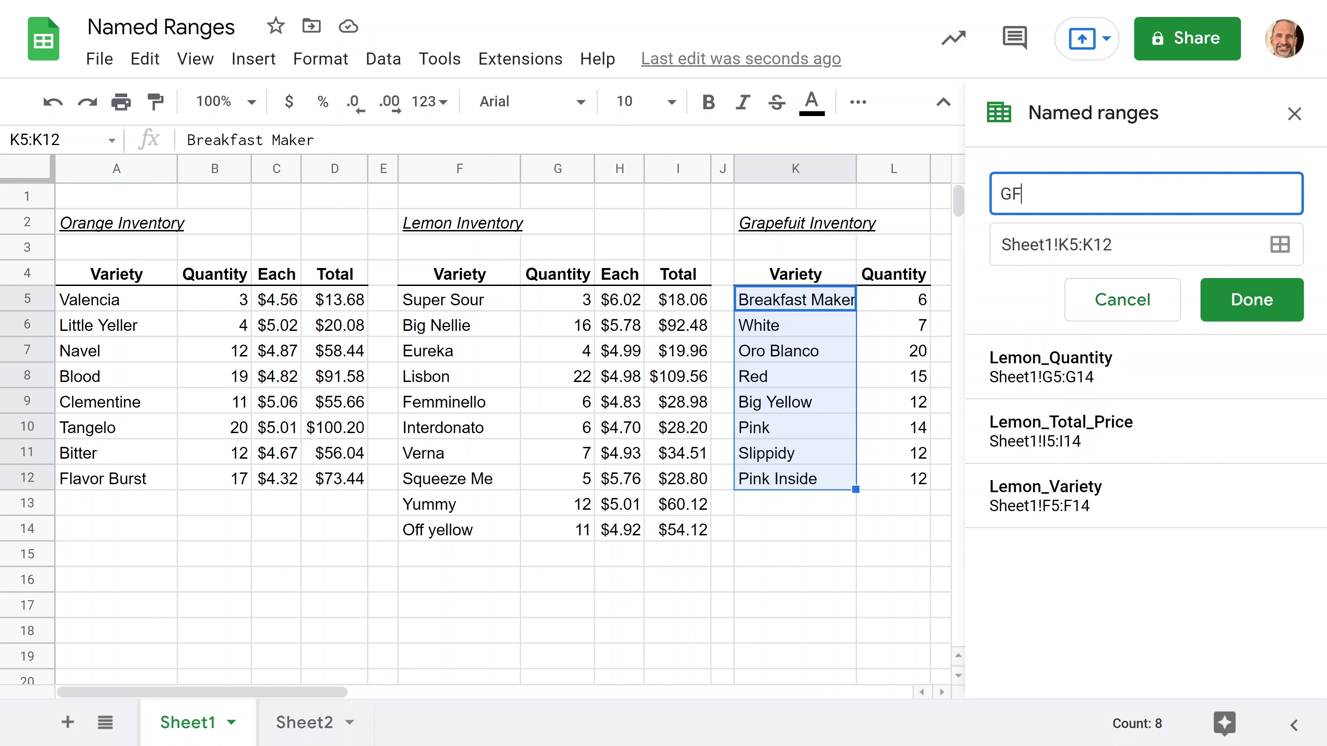
type("_Varity")
key("BackSpace")
key("BackSpace")
type("ety")
key("Return")
Create a named range called GF_Quantity for the grapefruit quantities in Sheet1 cells L5:L12
left_click_drag(909, 305, 909, 479)
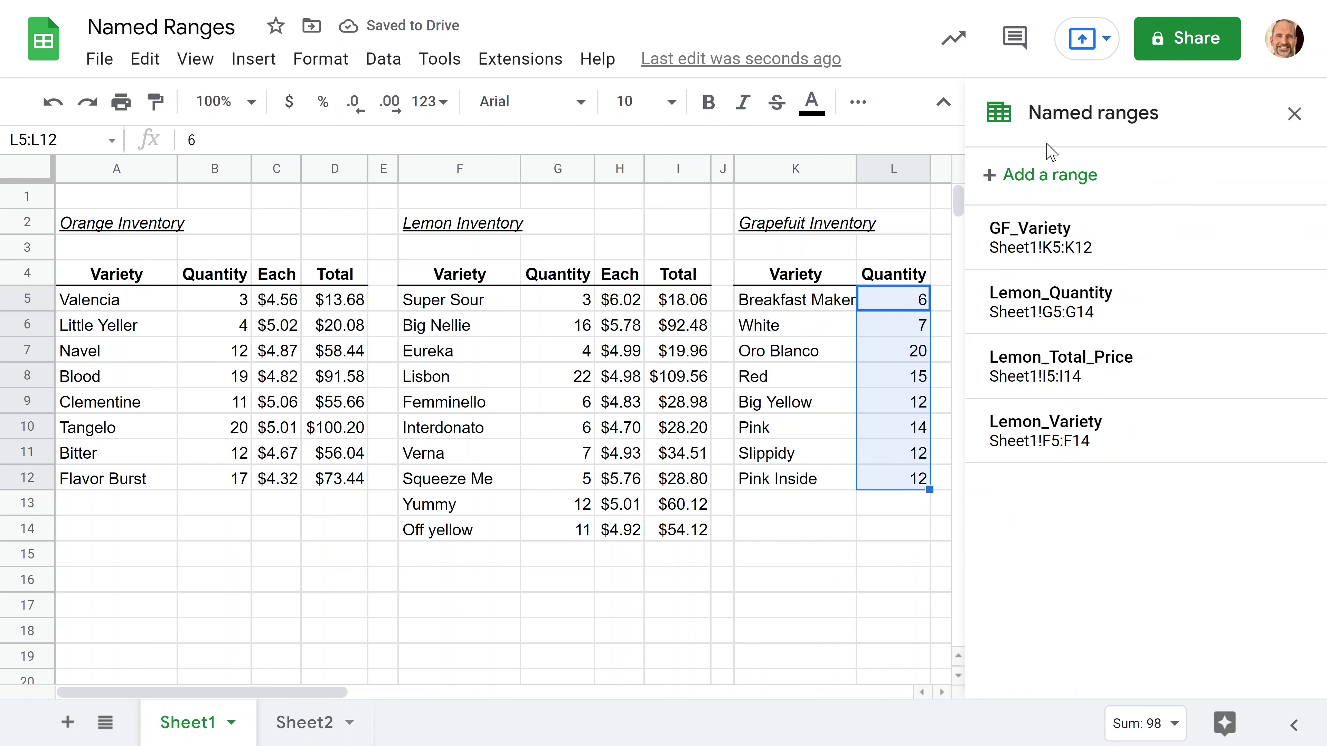
left_click(1040, 173)
type("GF_Quantity")
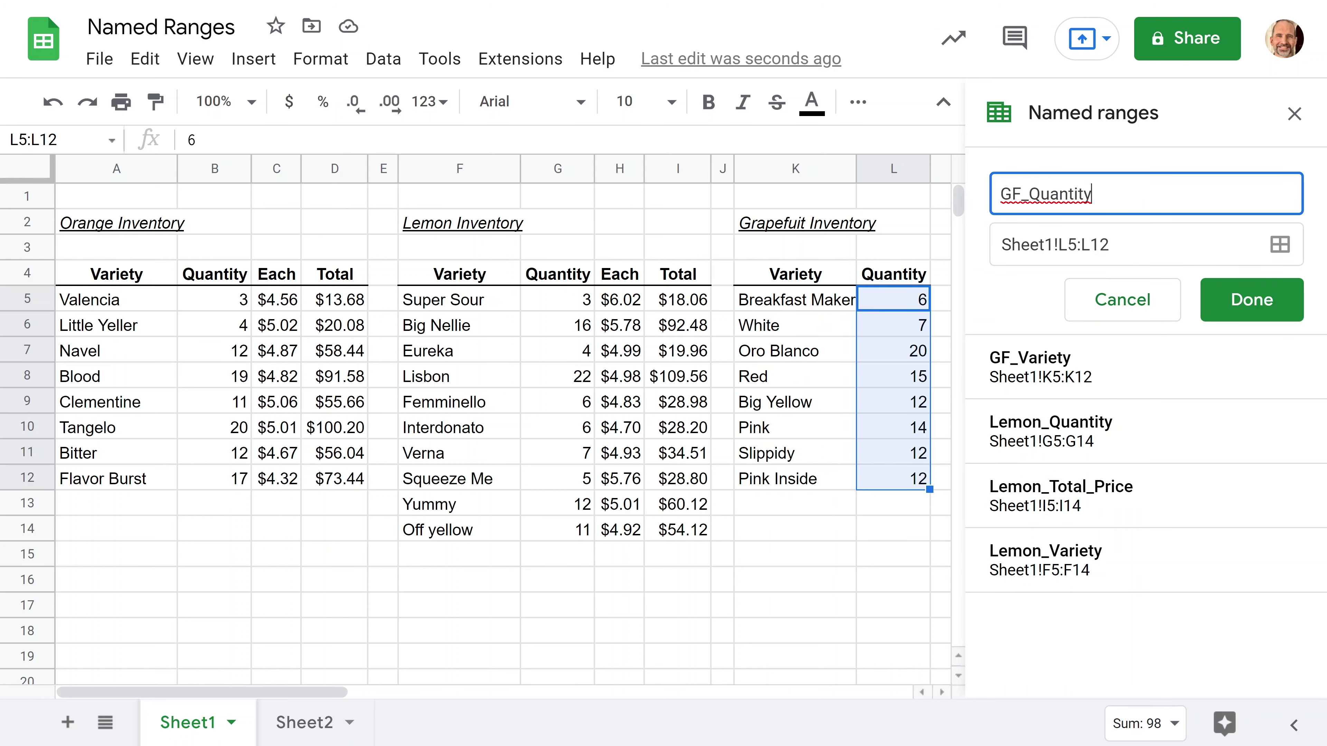
key("Return")
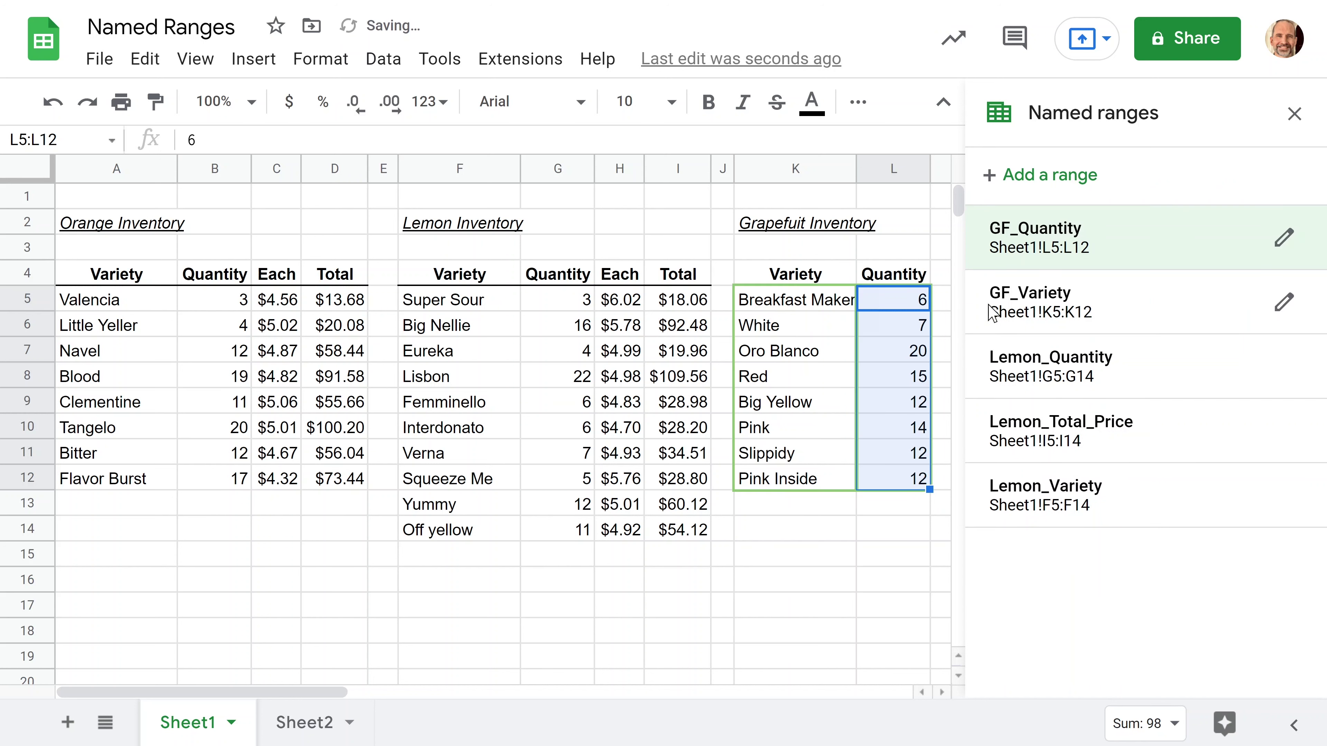
Check the name assigned to the grapefruit quantity cells L5:L12 and look over the inventory tables on Sheet1
left_click_drag(890, 303, 896, 478)
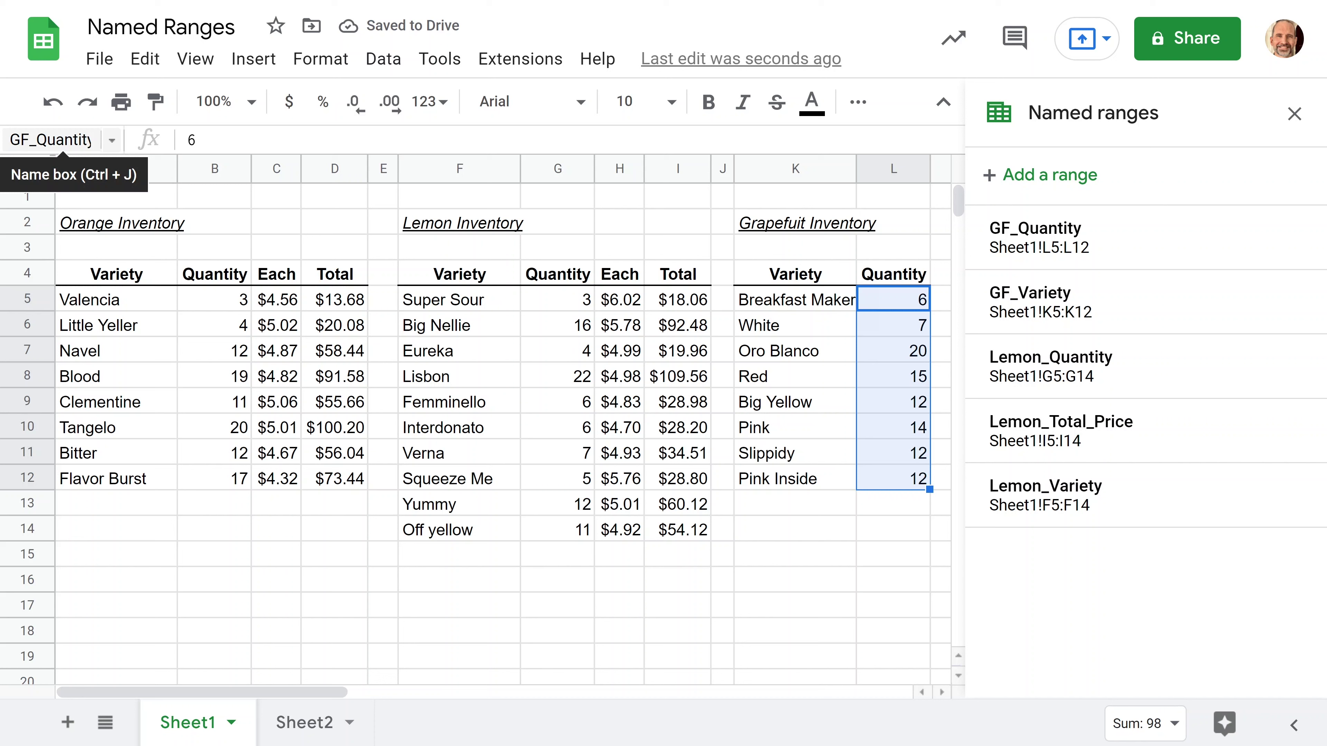
left_click(894, 507)
left_click(941, 692)
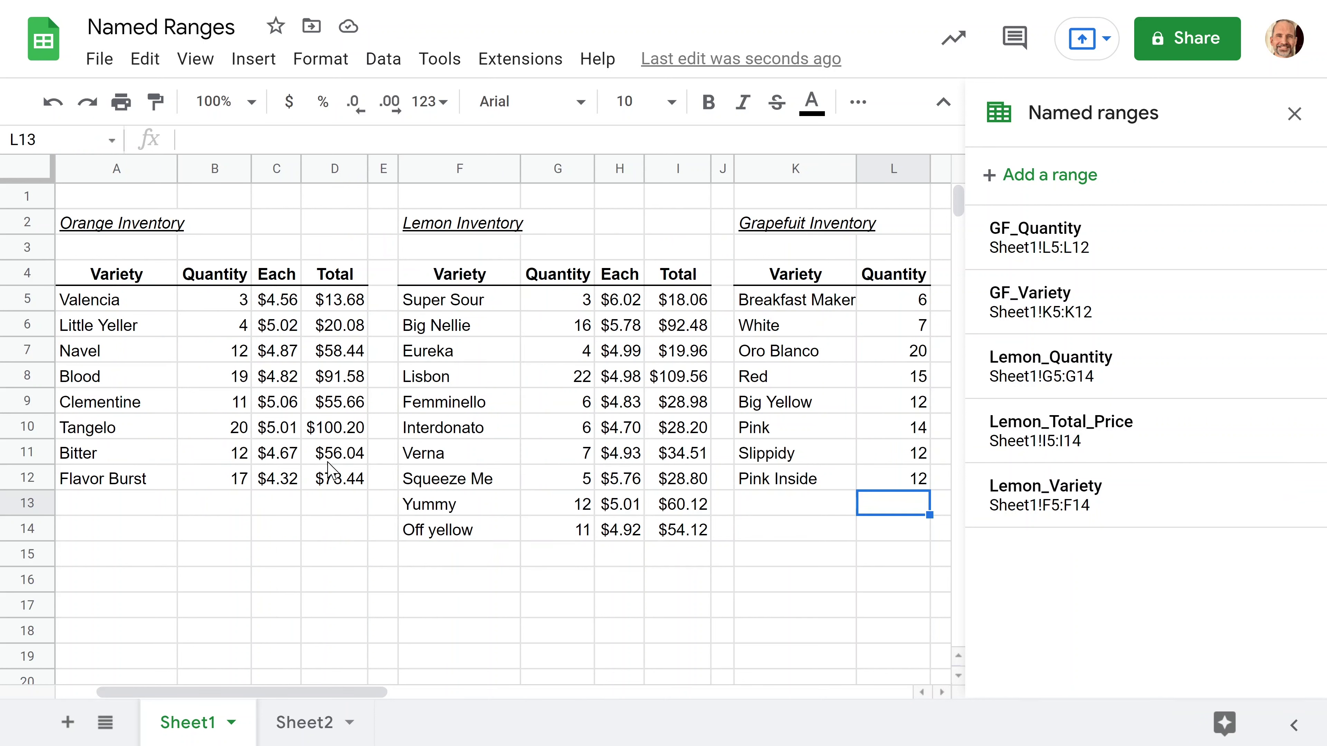
left_click(129, 230)
left_click(137, 285)
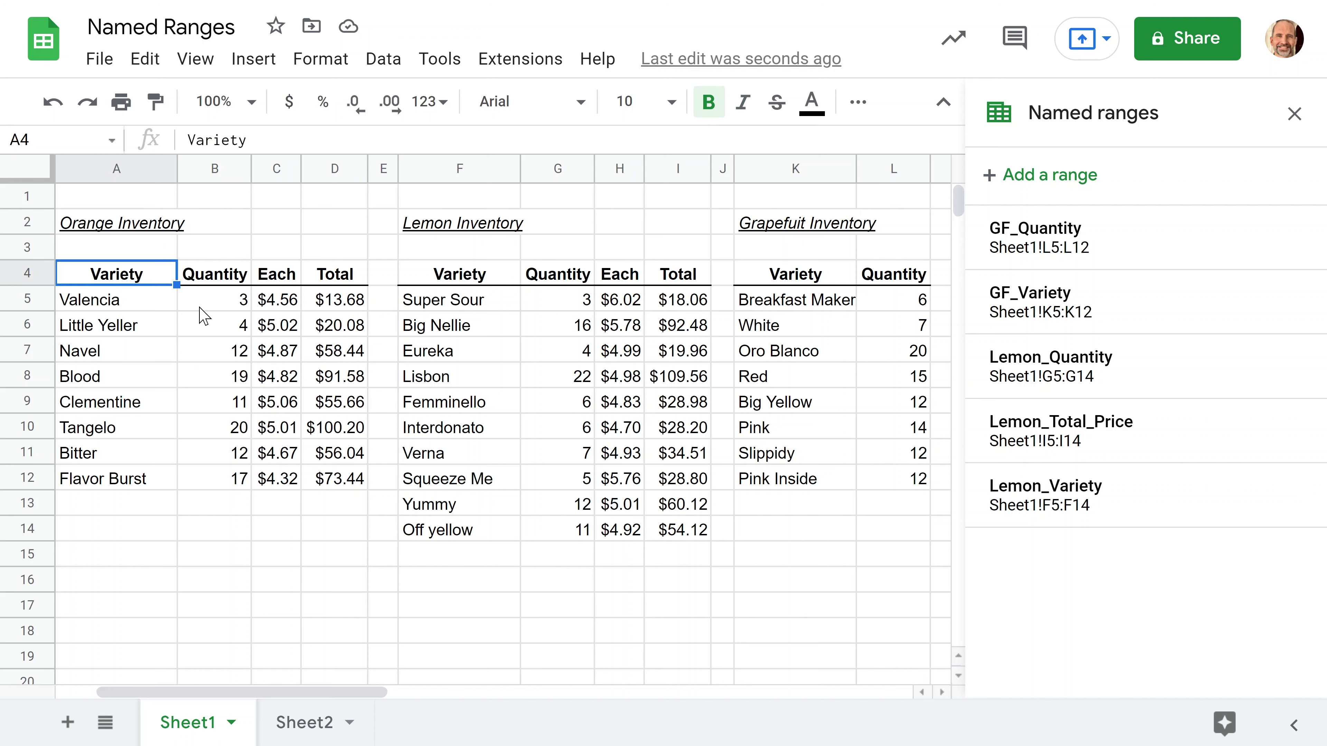
left_click(327, 326)
left_click(882, 520)
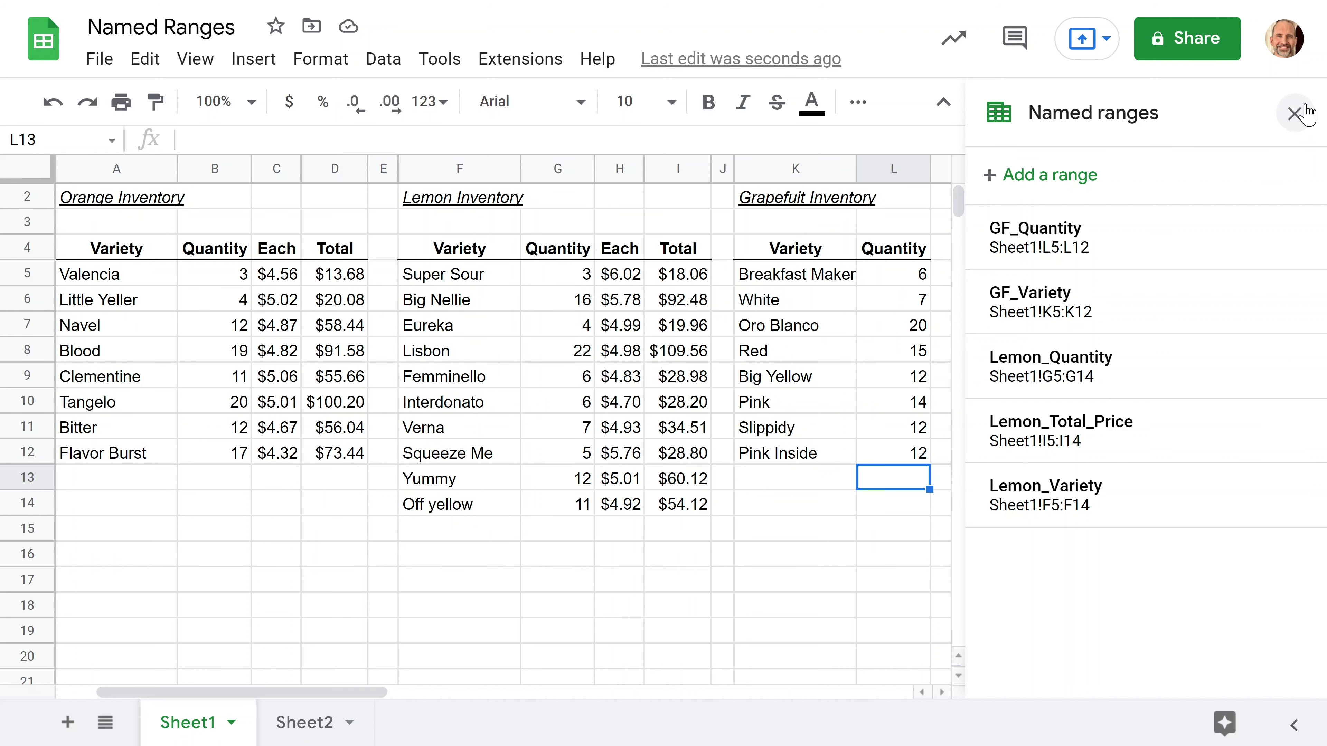
Close the named ranges list and copy the lemon varieties formula =COUNTA(Lemon_Variety) from Sheet2 cell C10 into the grapefruit varieties cell C16
left_click(1294, 113)
left_click(295, 724)
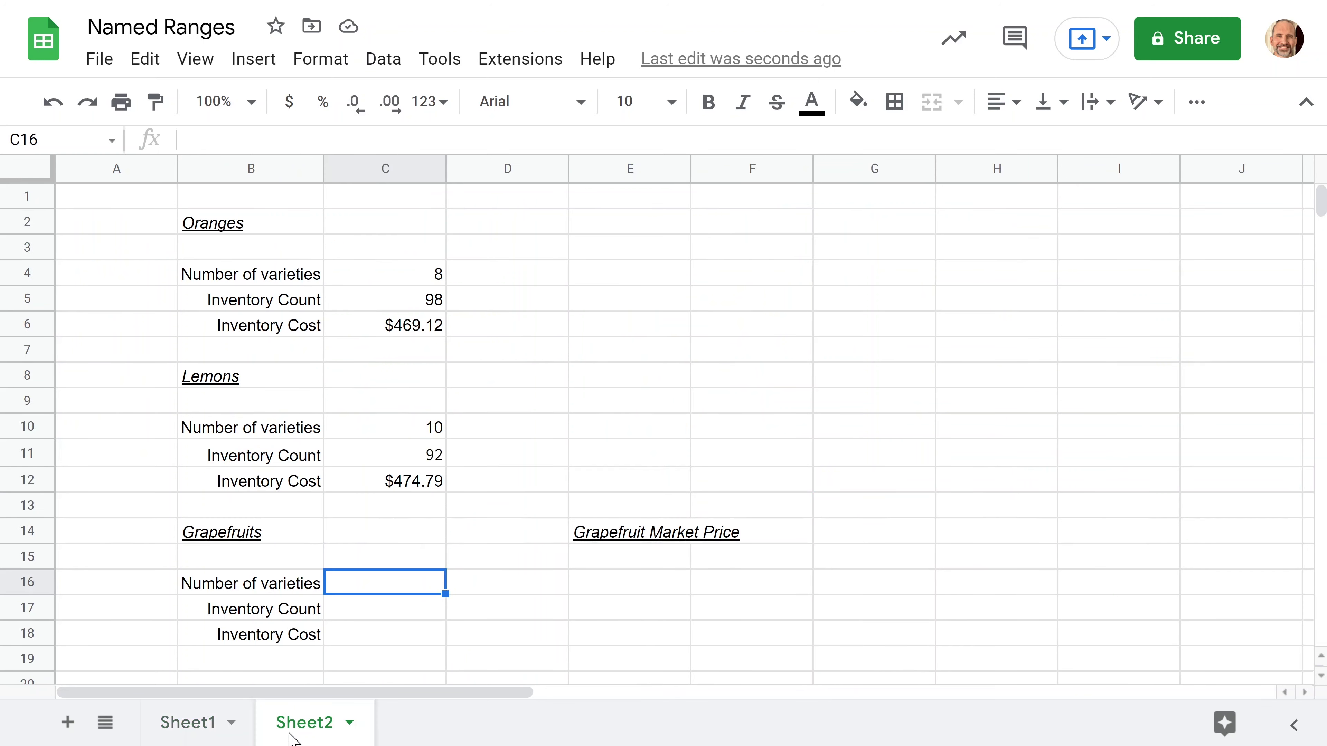
scroll(361, 596, "down", 3)
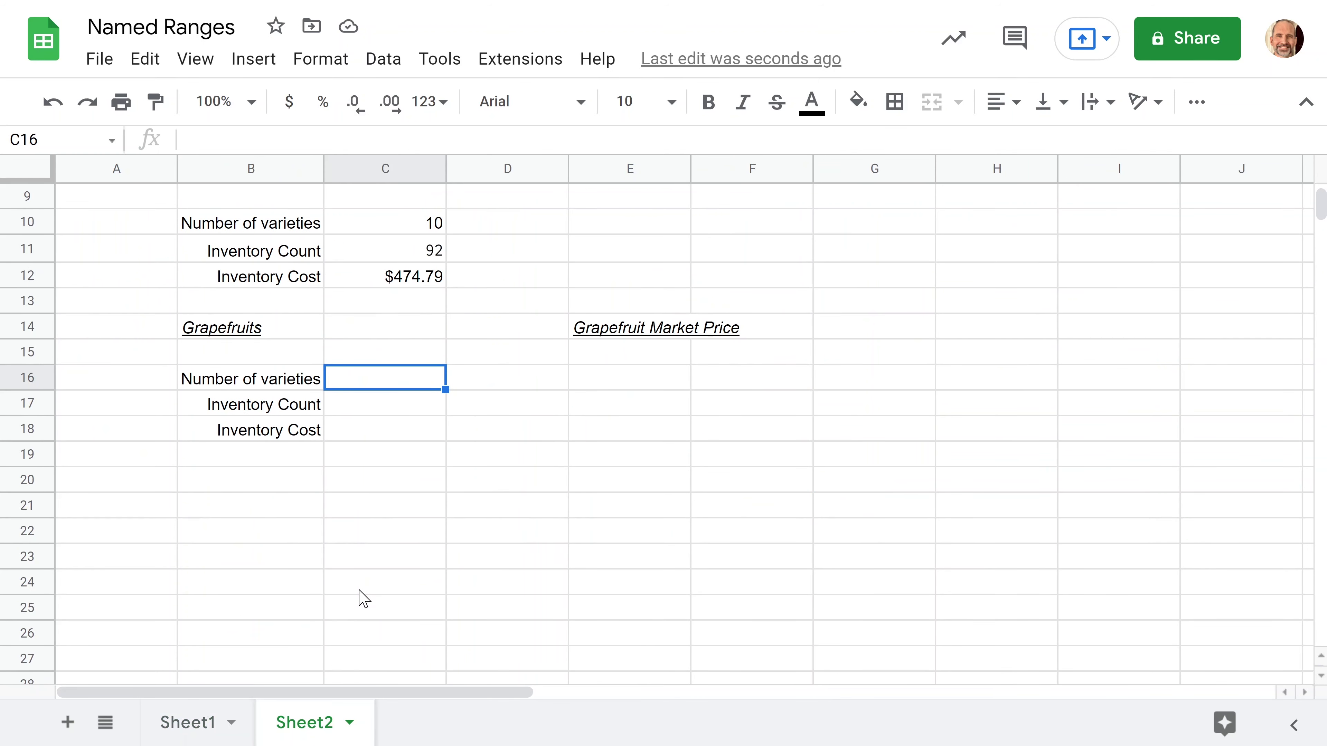
left_click(418, 231)
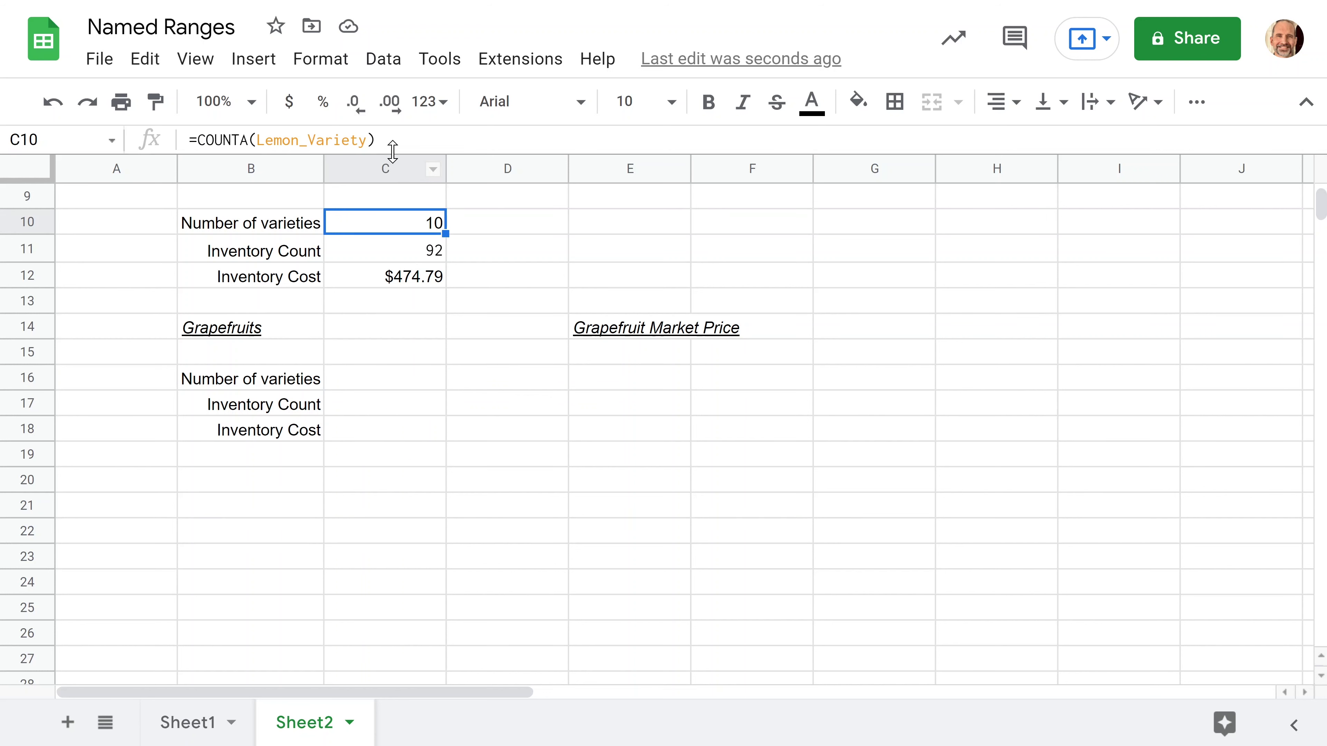
left_click_drag(189, 140, 374, 140)
key("ctrl+c")
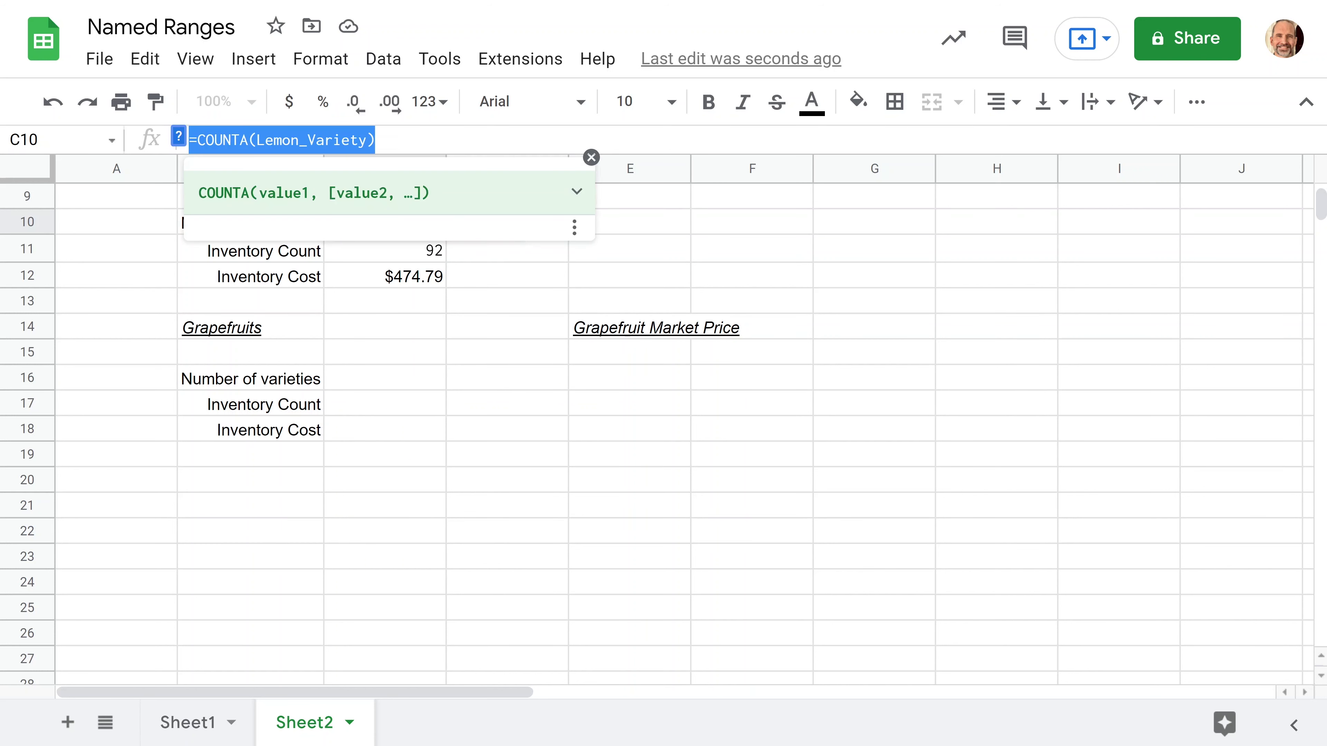
key("Escape")
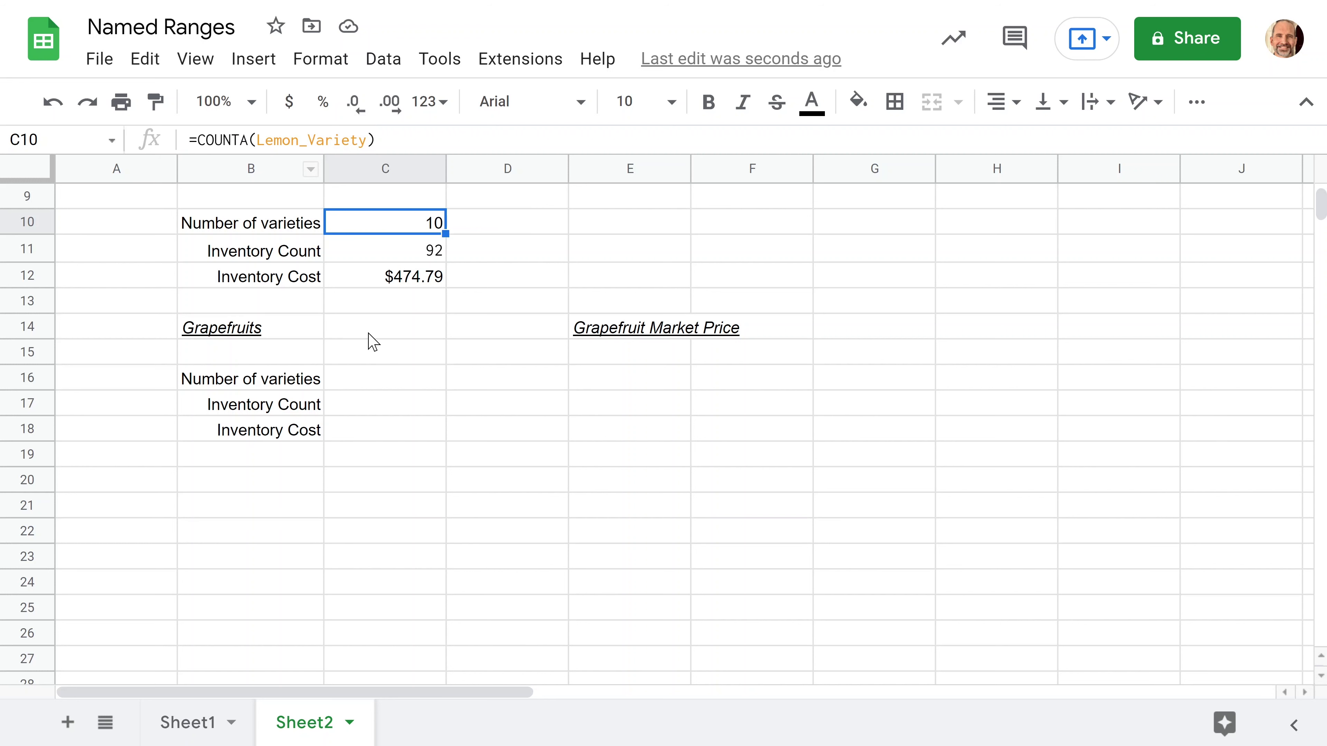
left_click(387, 386)
key("ctrl+v")
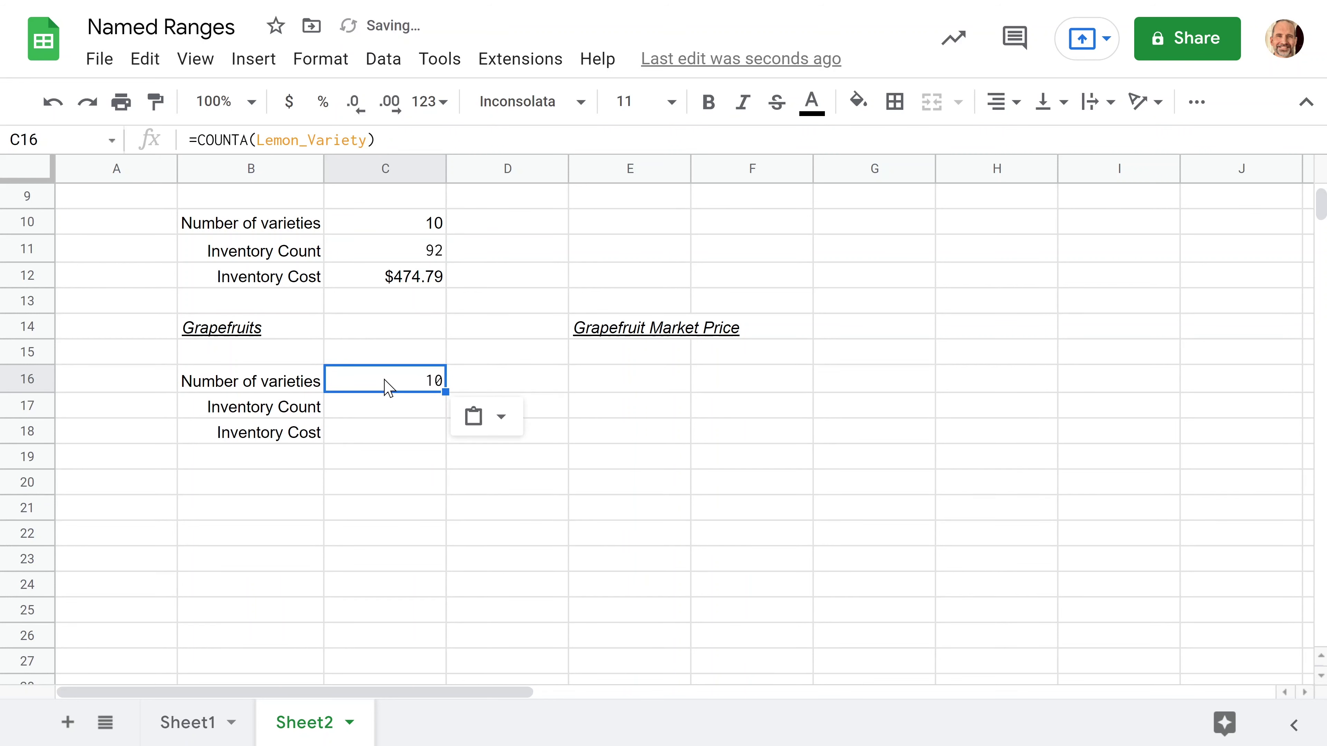
Replace Lemon_Variety in the C16 formula with the GF_Variety named range so it reads =COUNTA(GF_Variety)
key("F2")
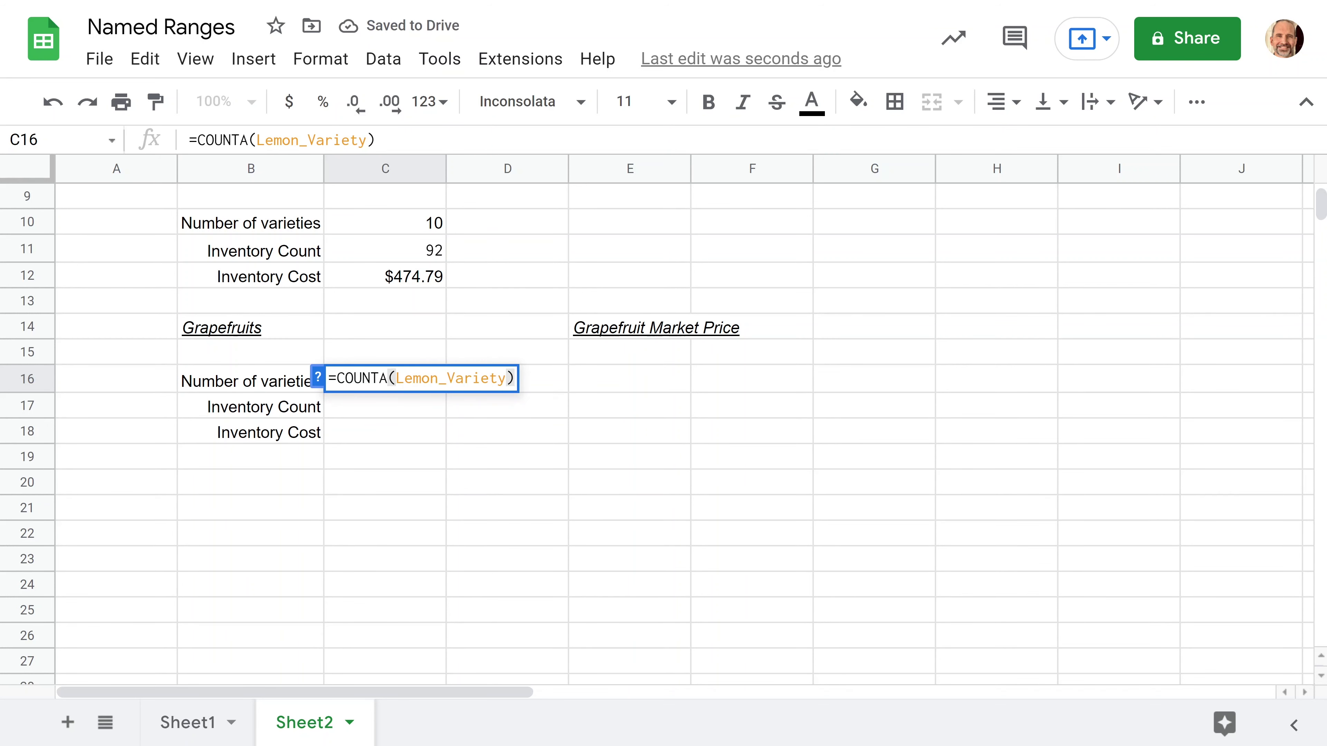
left_click_drag(396, 377, 505, 378)
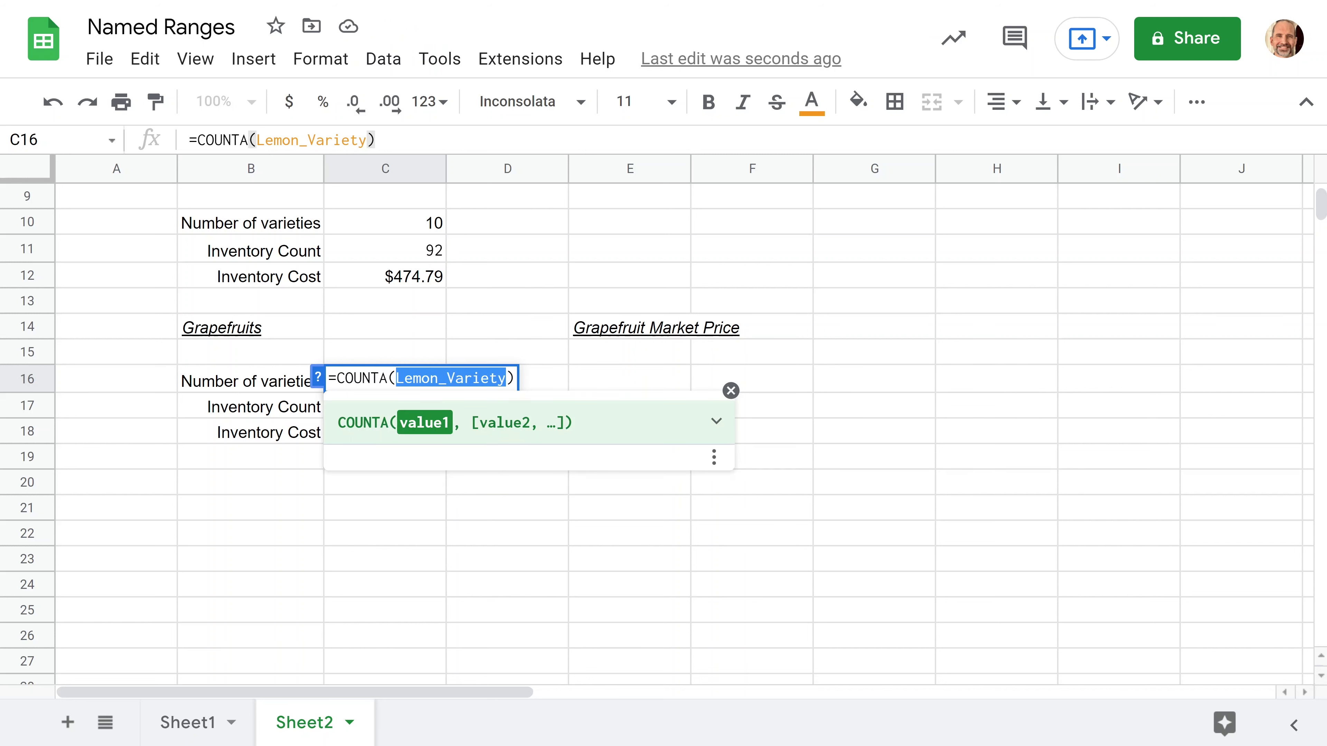
type("G")
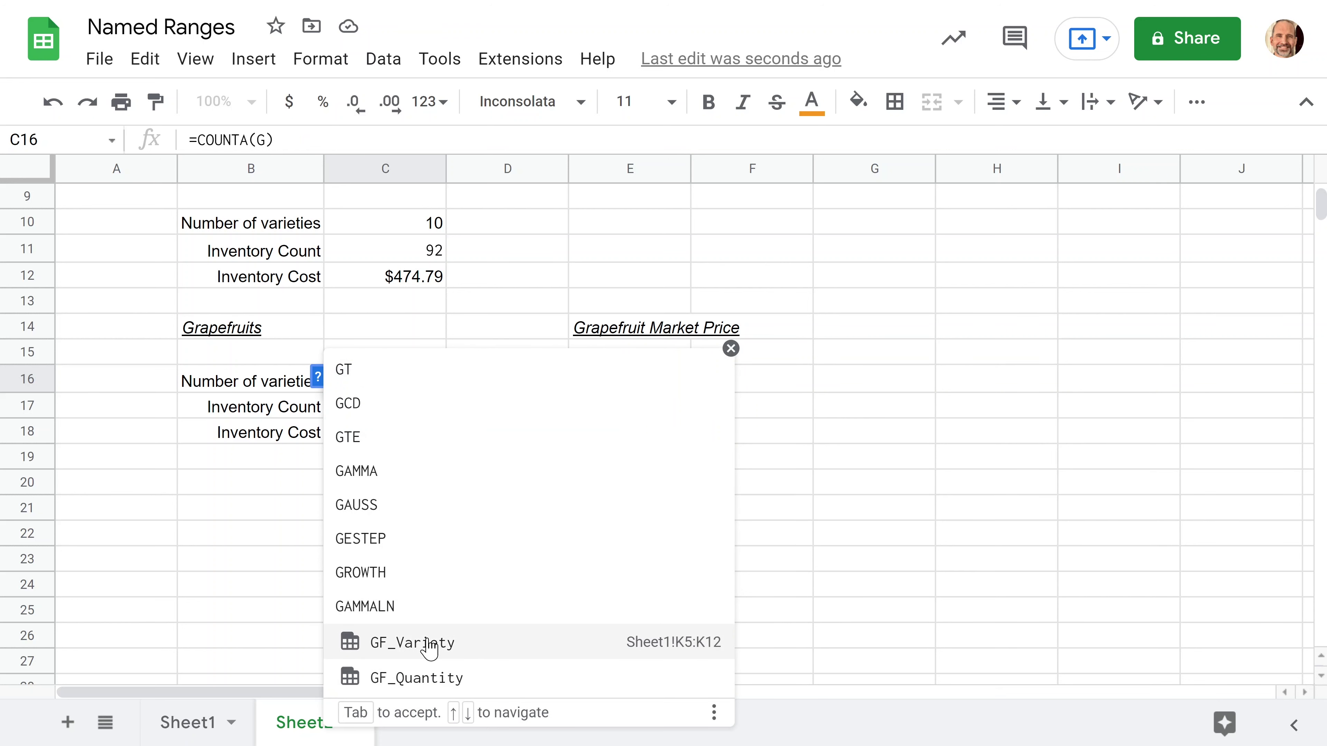
left_click(428, 648)
key("Return")
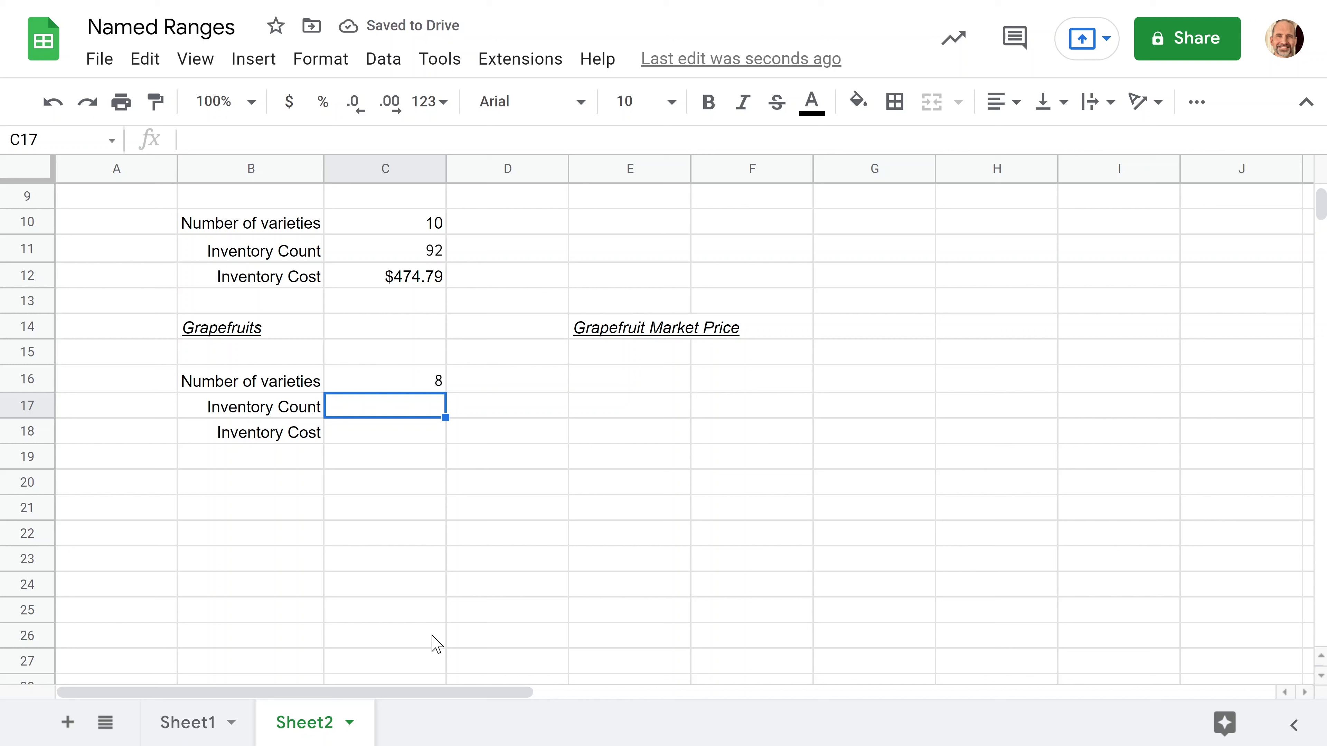
Copy the lemons inventory count formula =SUM(Lemon_Quantity) from C11 into the grapefruit inventory count cell C17
left_click(400, 248)
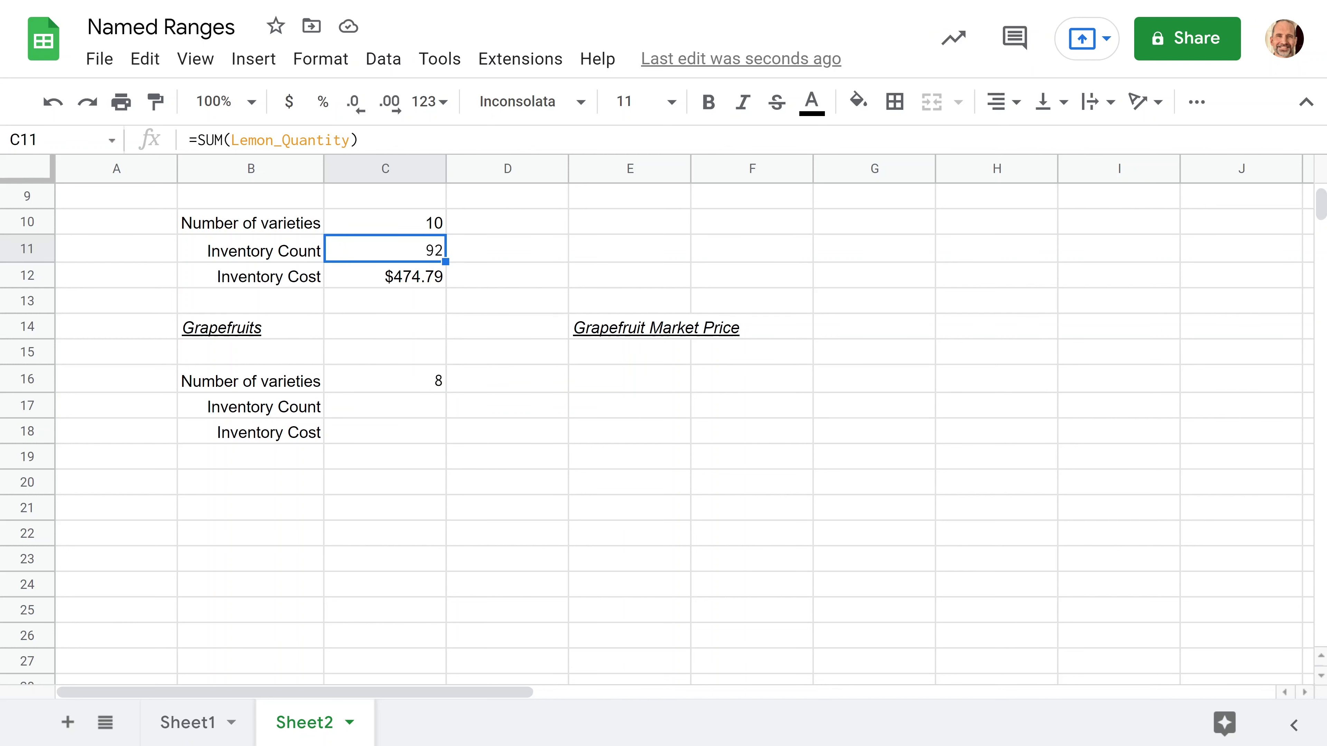
left_click_drag(360, 140, 148, 140)
key("ctrl+c")
key("Escape")
left_click(365, 407)
key("ctrl+v")
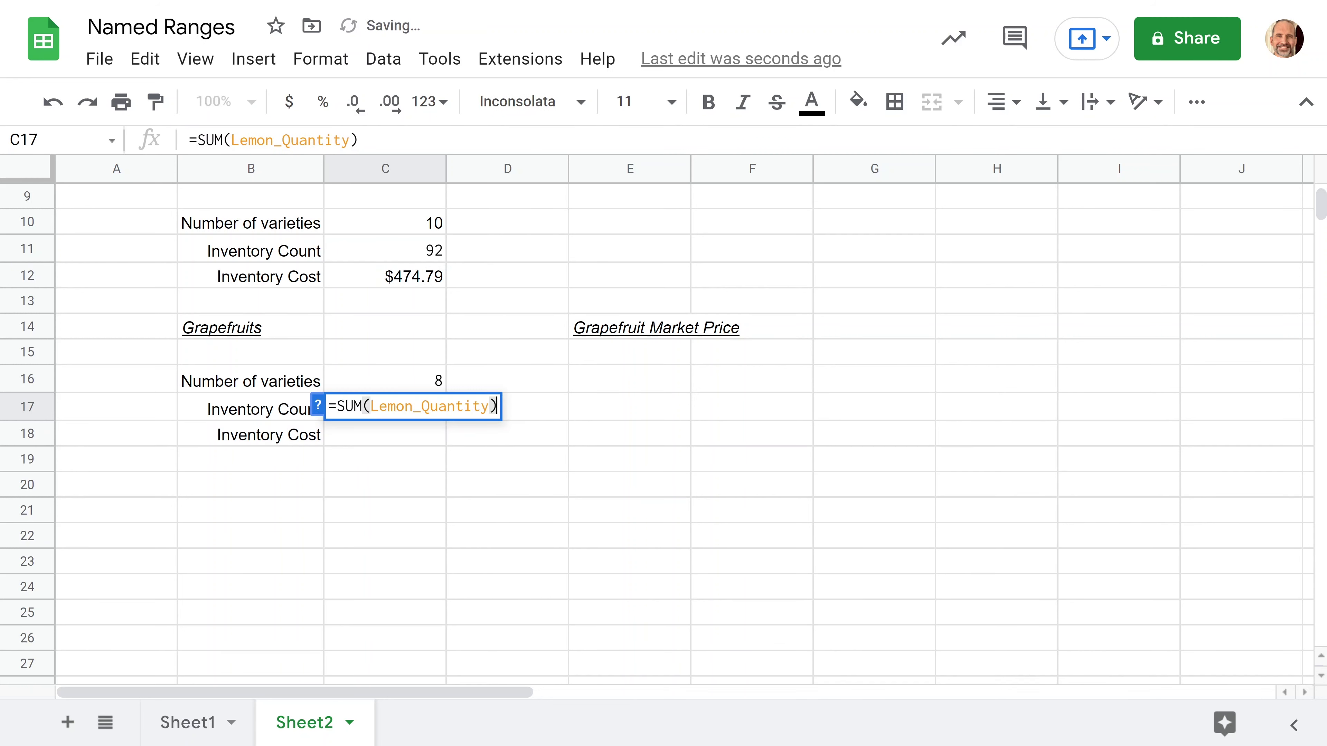
Replace Lemon_Quantity in the C17 formula with the GF_Quantity named range
key("ctrl+shift+Left")
key("Return")
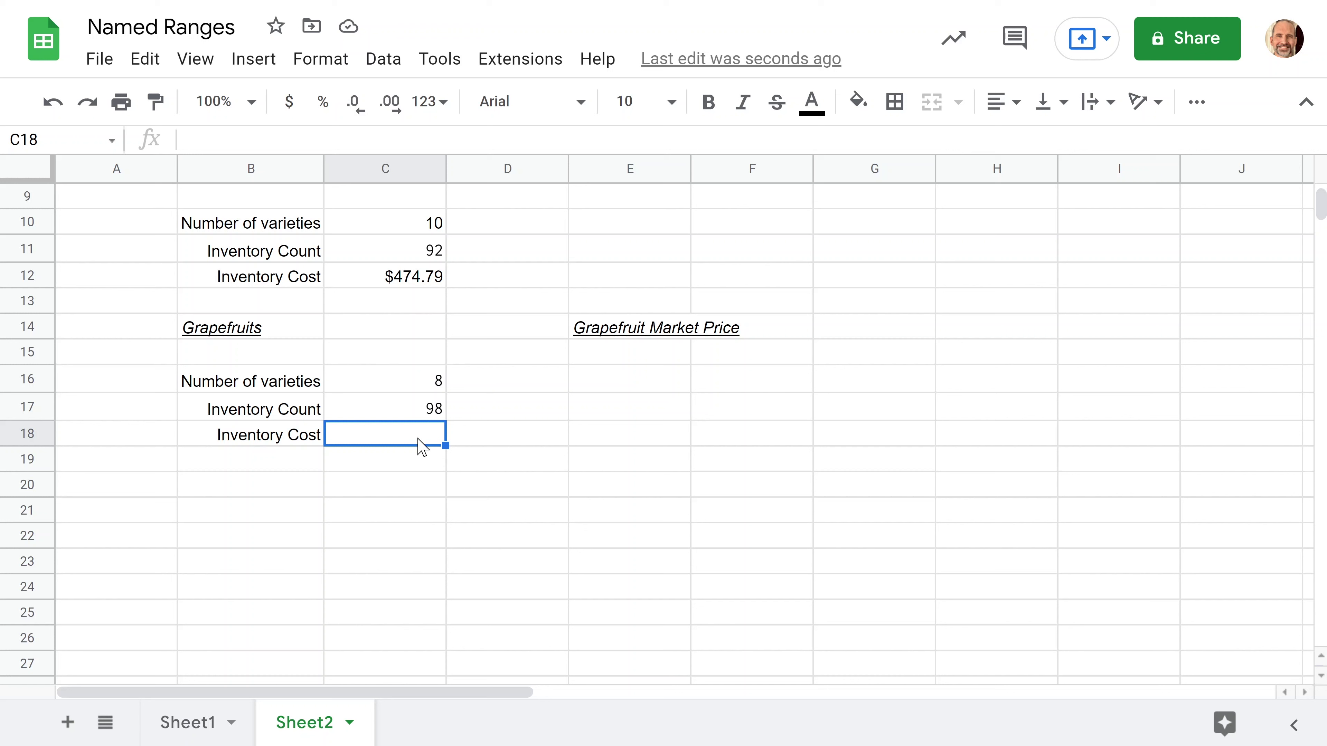
Enter 9.56 in Sheet2 cell E16 as the grapefruit market price and name that cell Market_Price
left_click(612, 337)
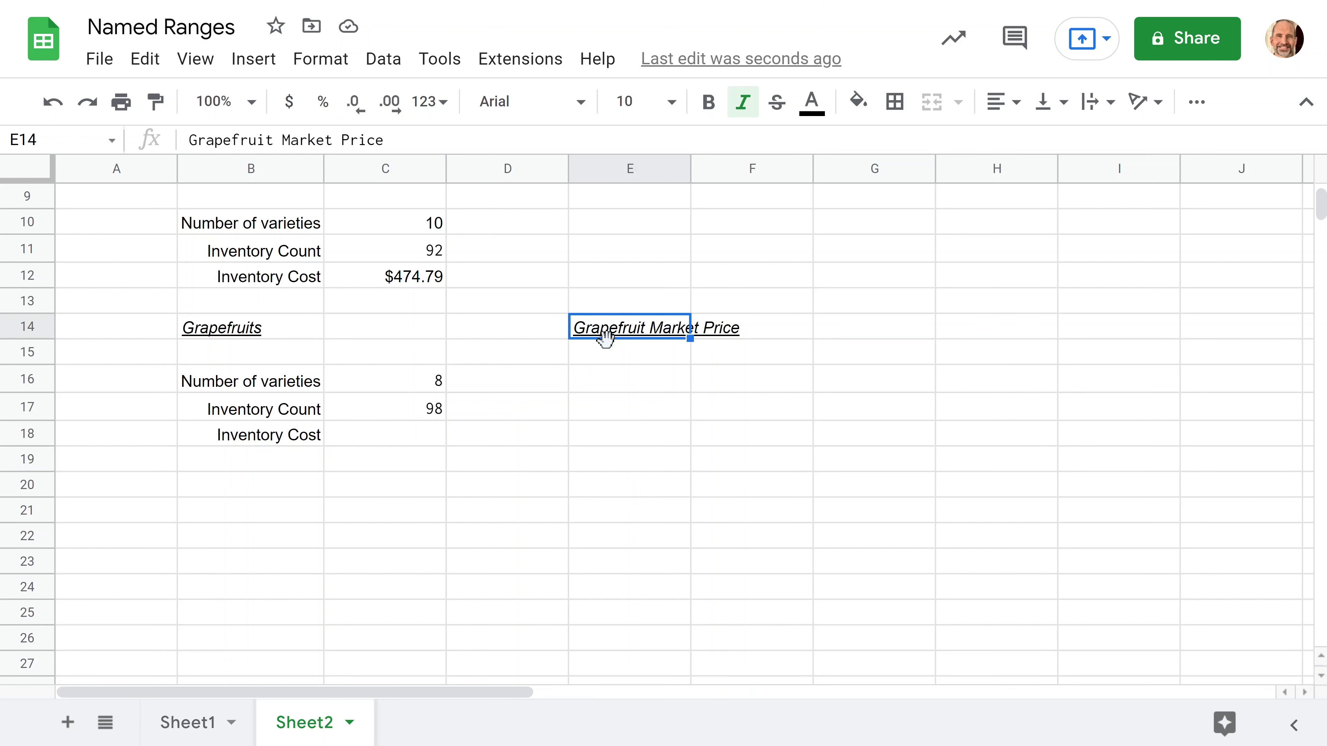
left_click(612, 390)
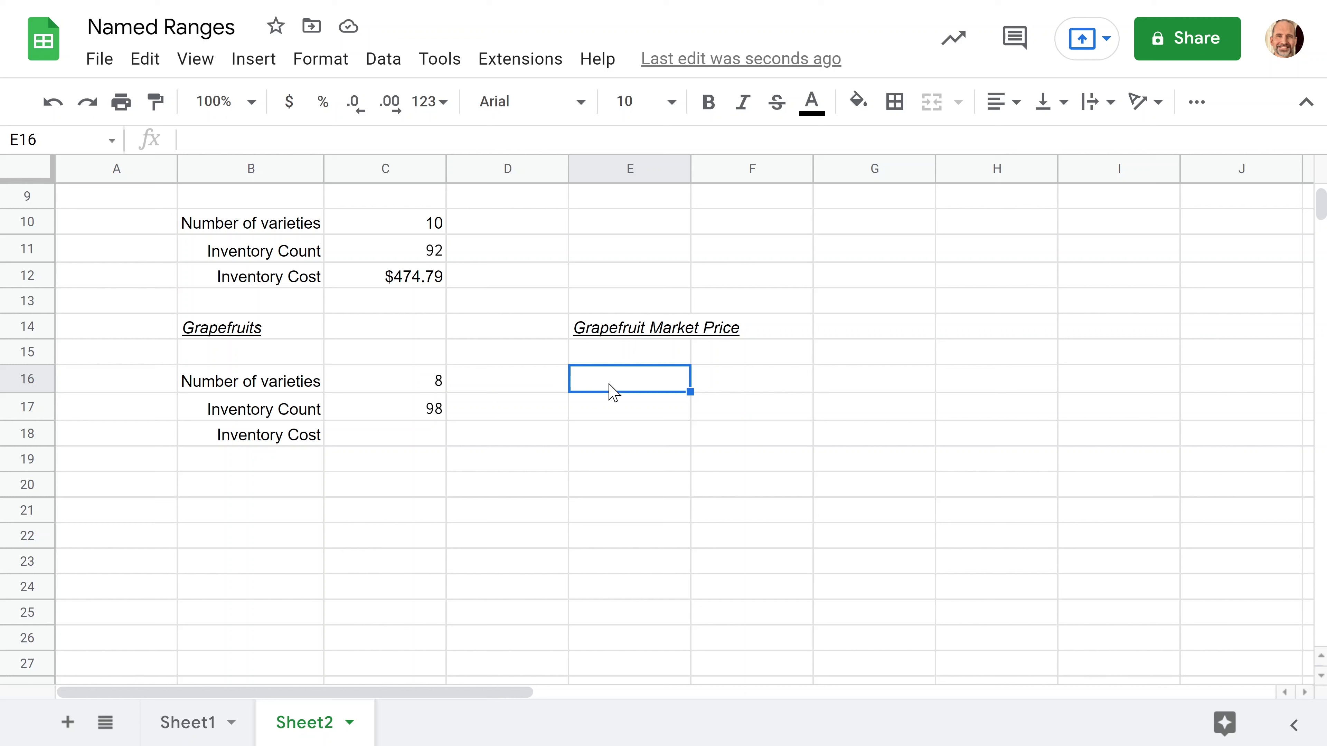
type("9.56")
key("Return")
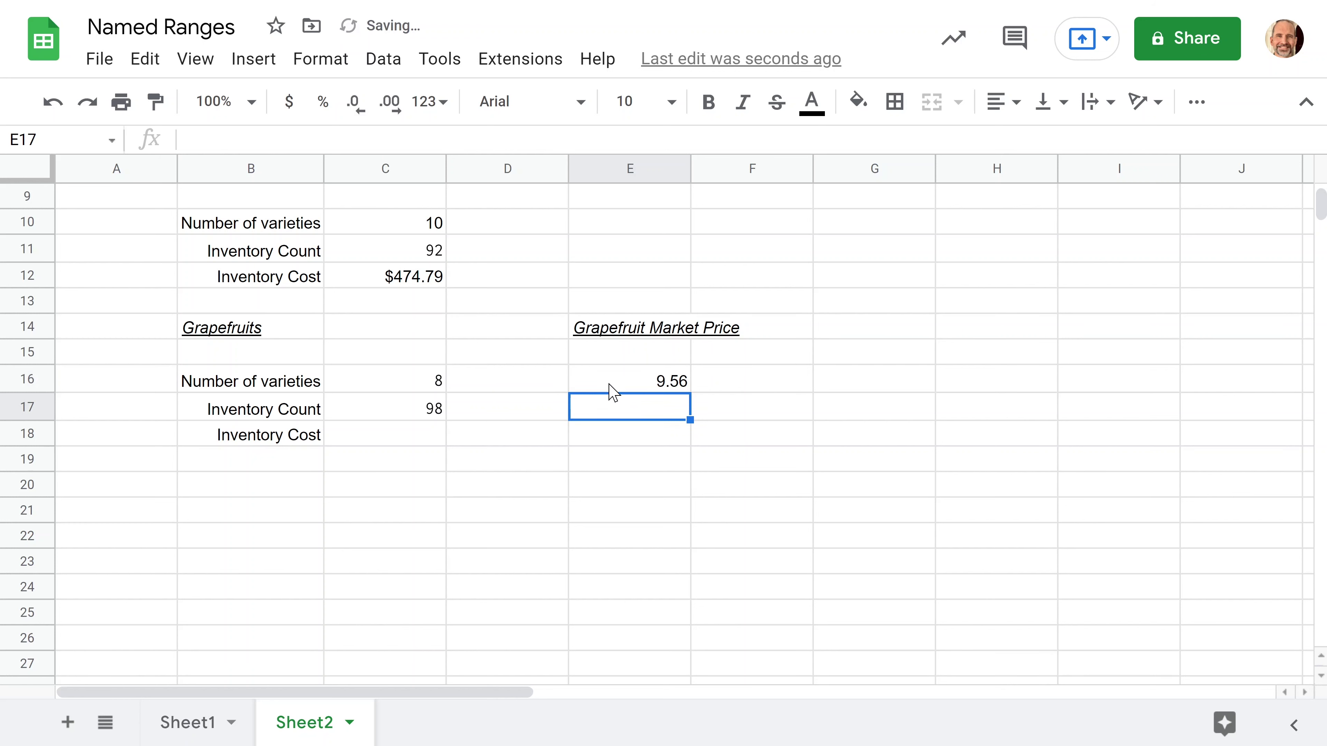
left_click(609, 384)
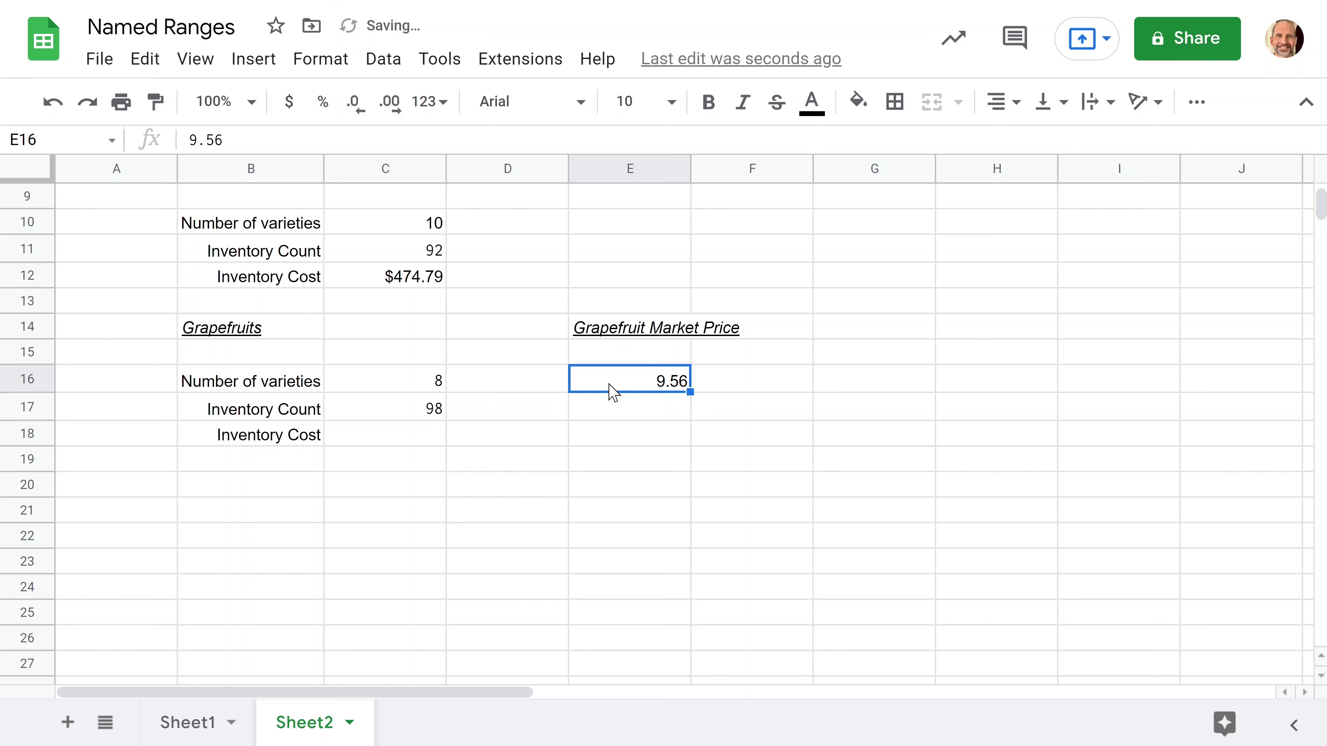
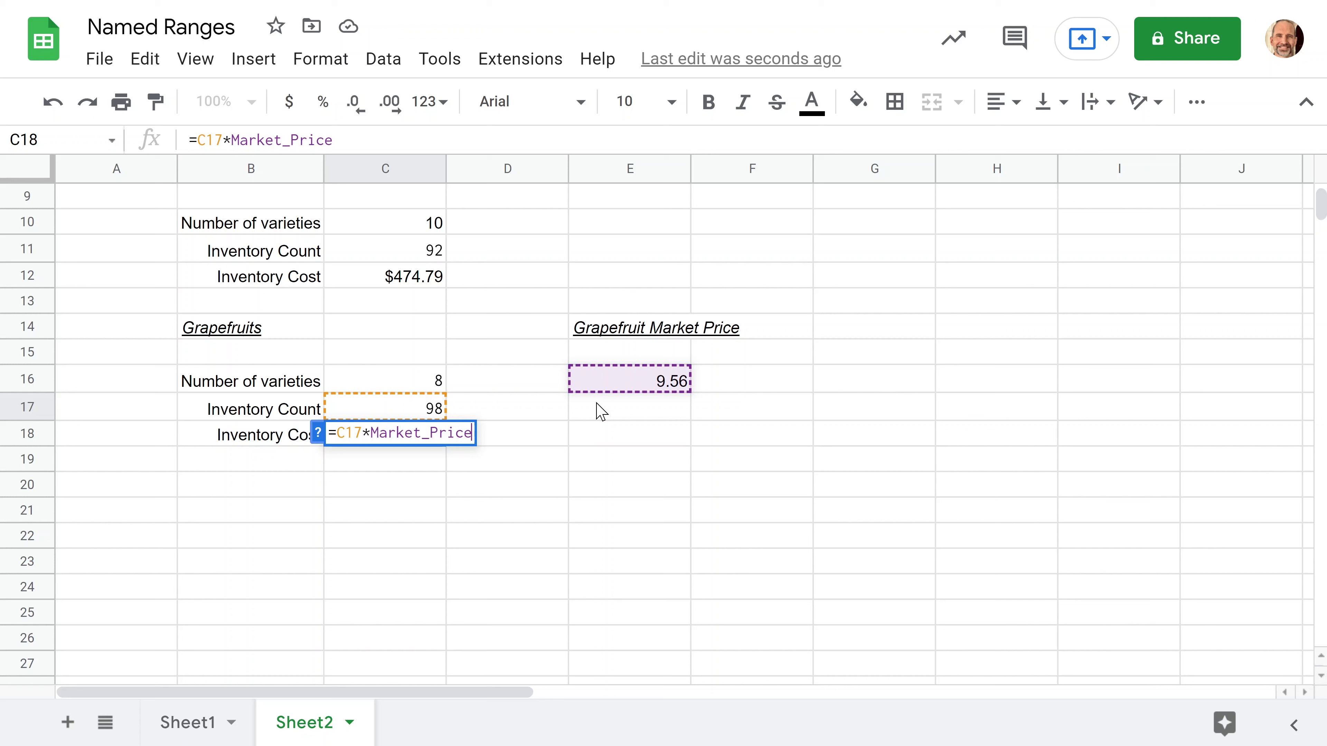
Calculate the grapefruit inventory cost in C18 with =C17*Market_Price and review the cells the formula references
key("Return")
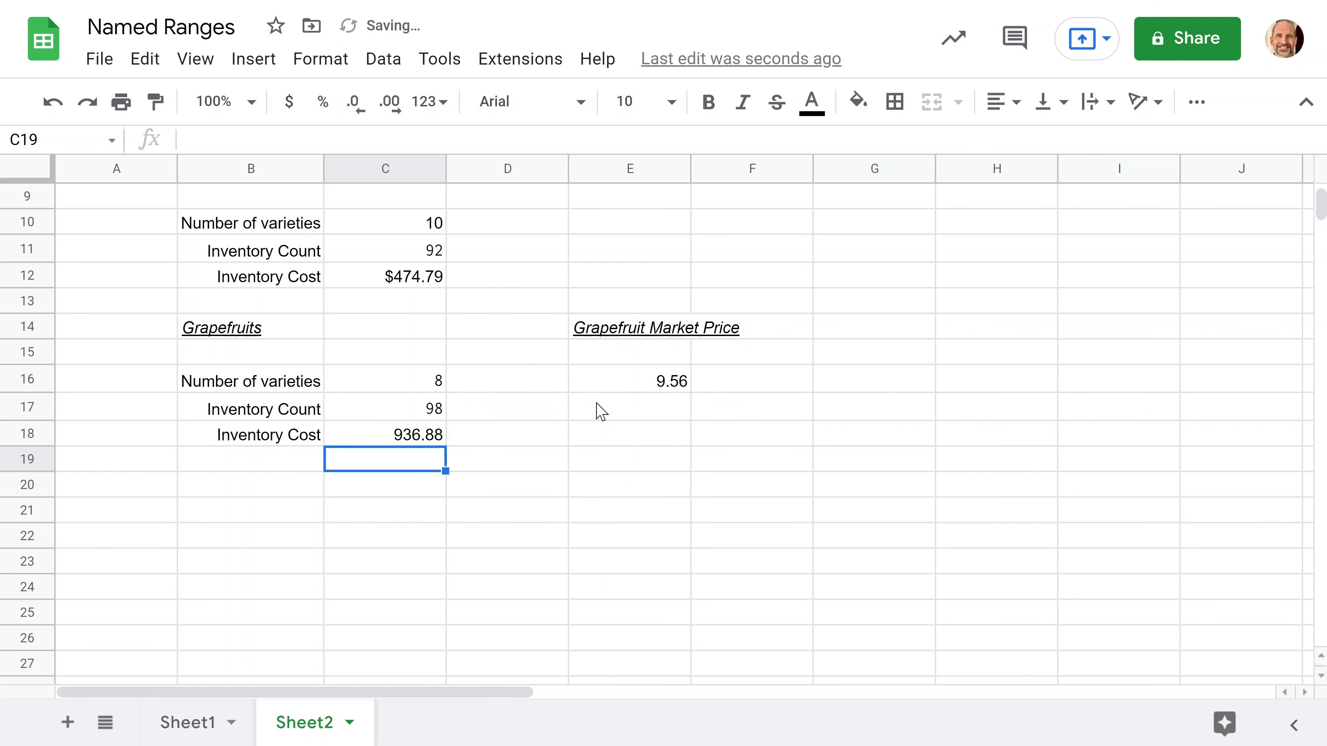
left_click(371, 431)
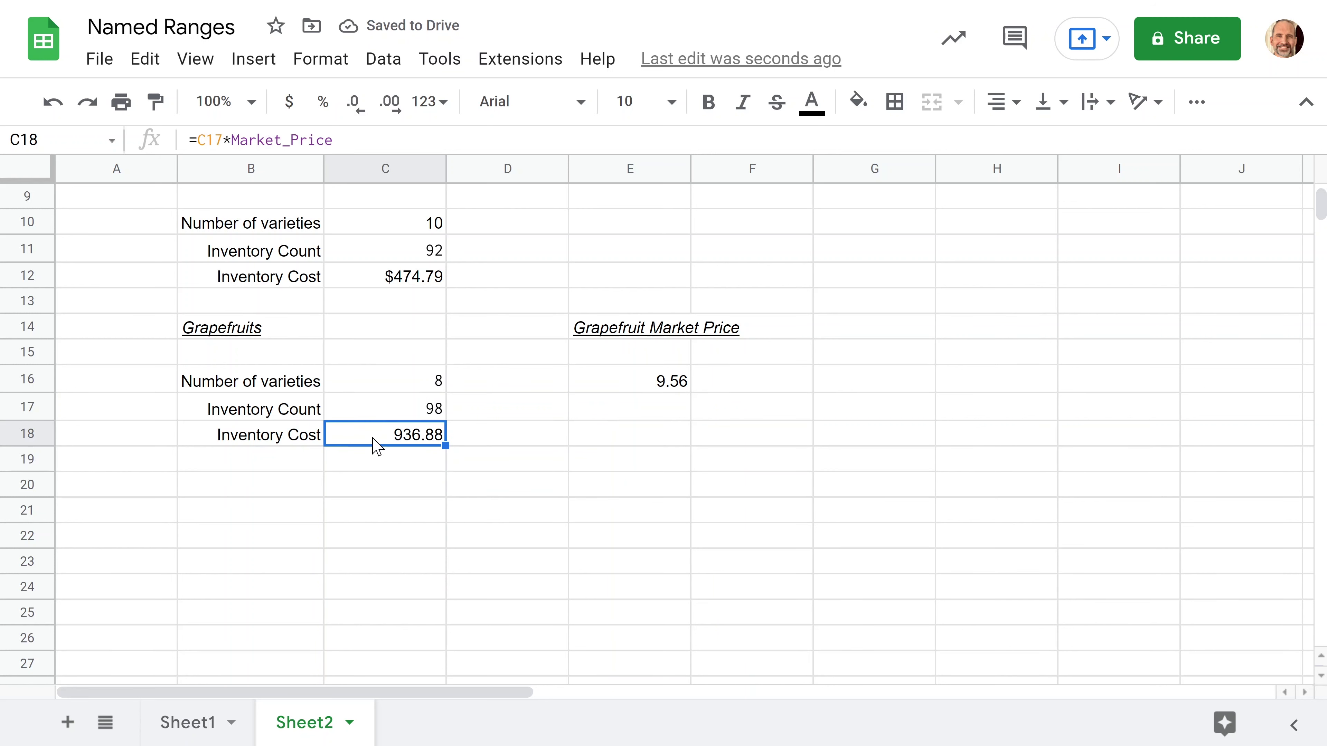
double_click(396, 436)
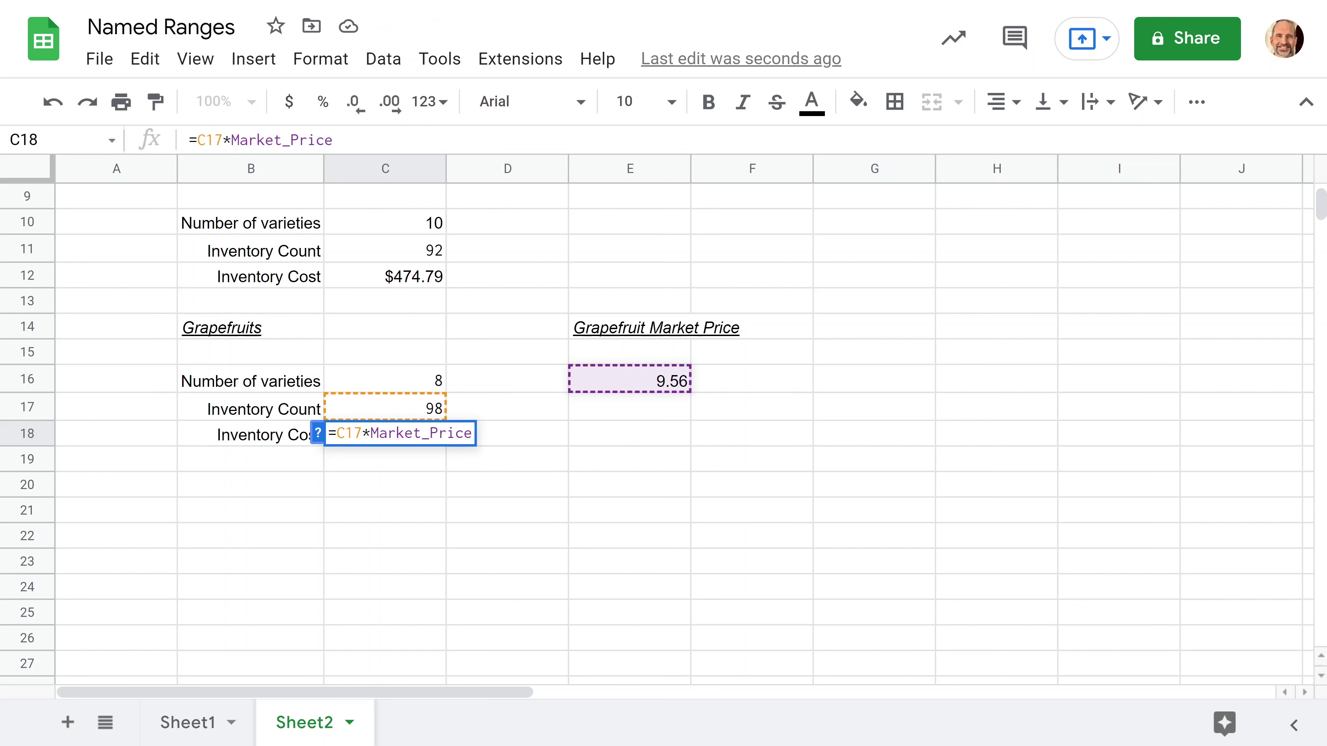
key("Escape")
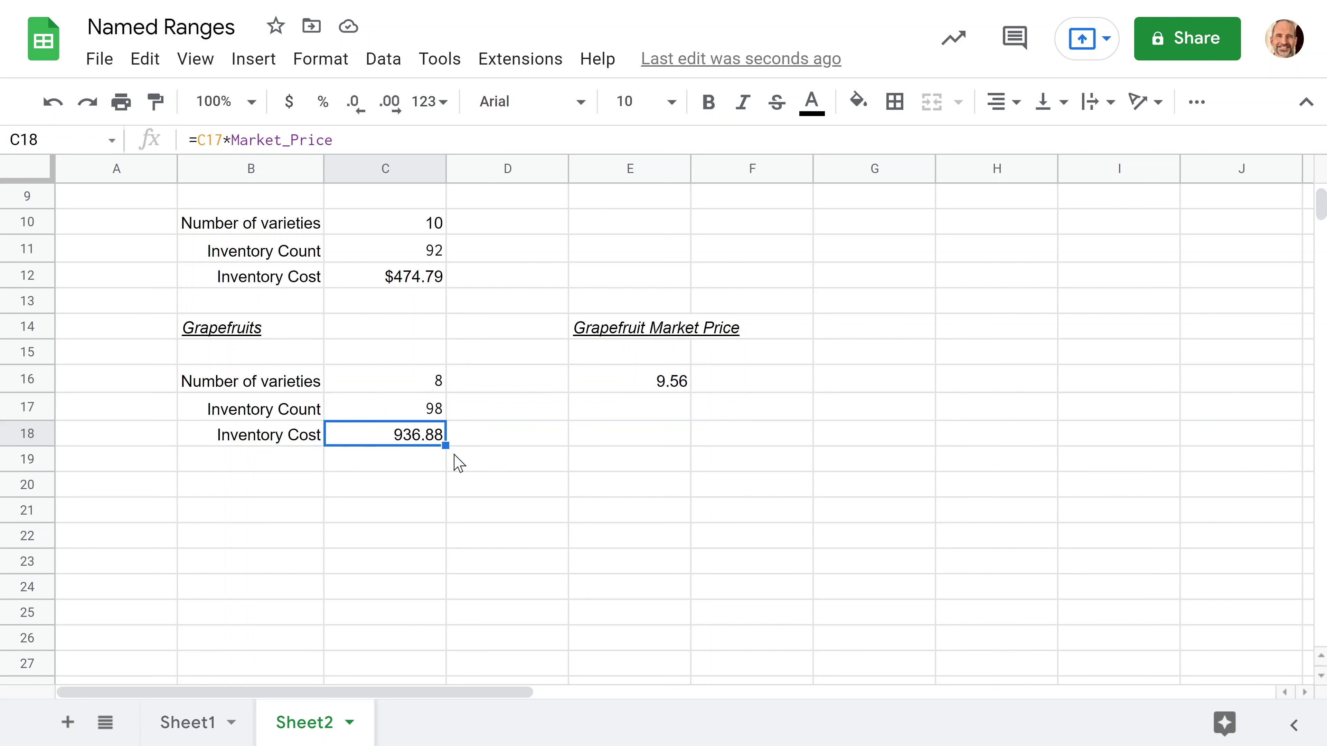
Fix the row reference in the C18 formula so it reads =C$17*Market_Price
mouse_move(445, 445)
left_mouse_down()
mouse_move(446, 461)
mouse_move(444, 441)
left_mouse_up()
double_click(432, 436)
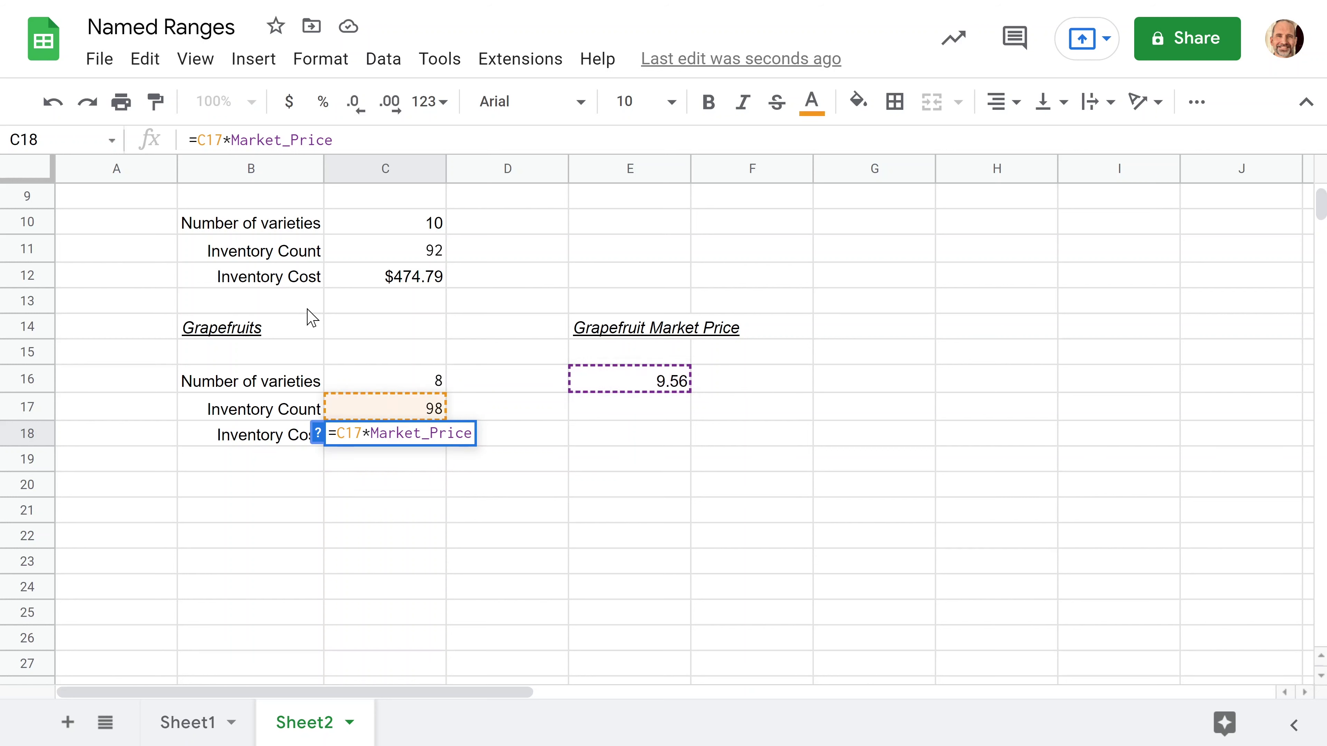
type("$")
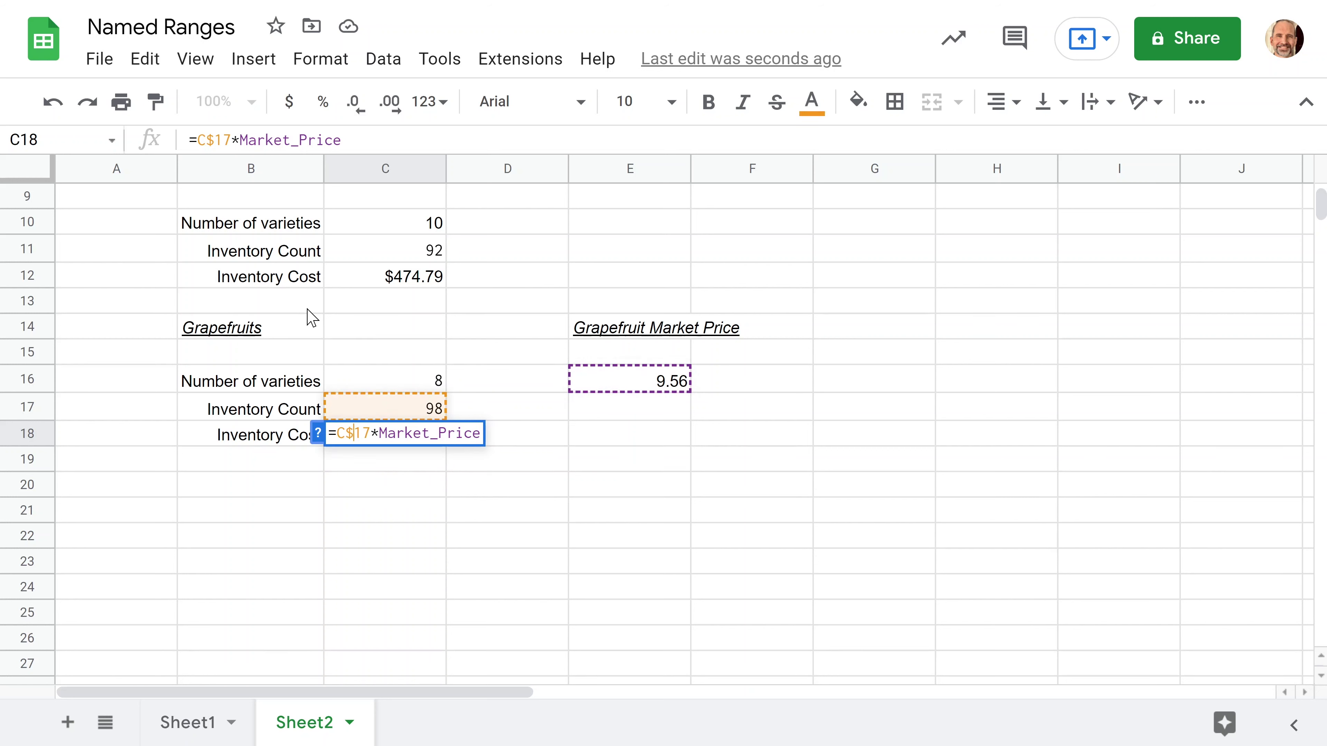
key("Return")
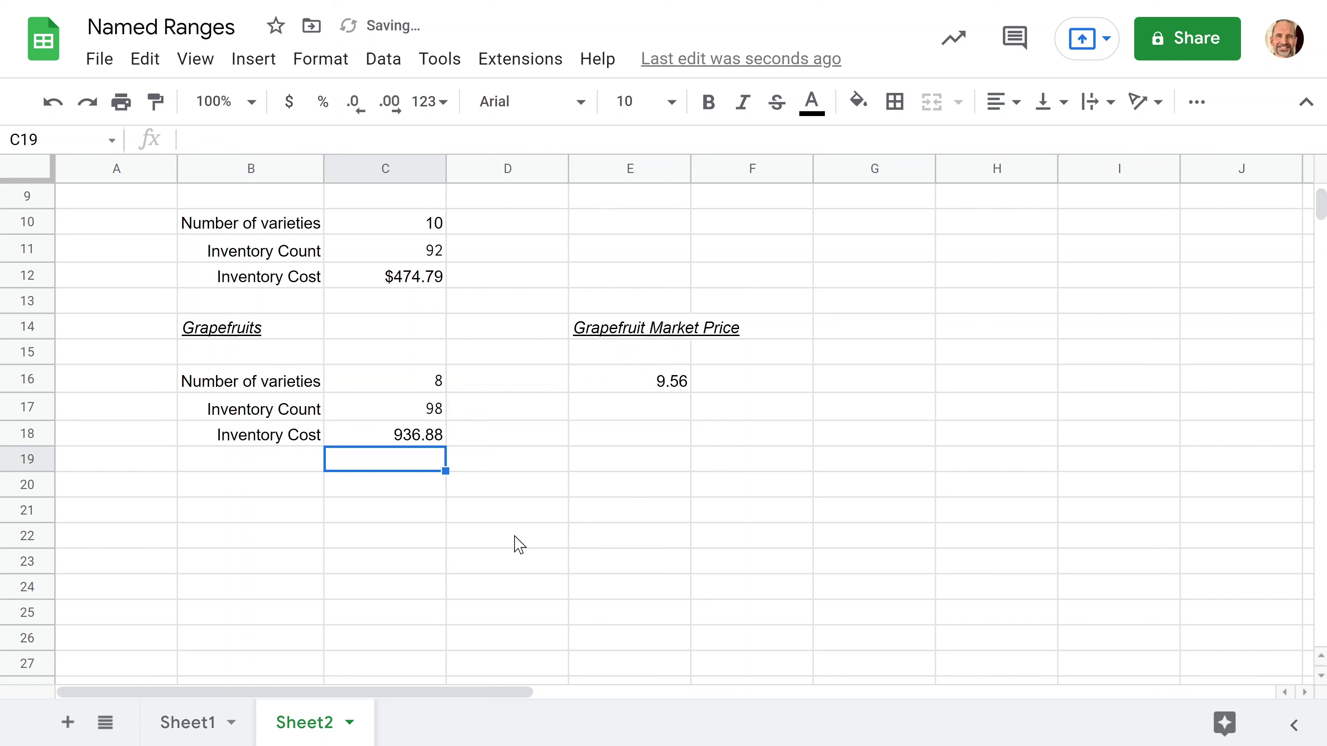
left_click(432, 440)
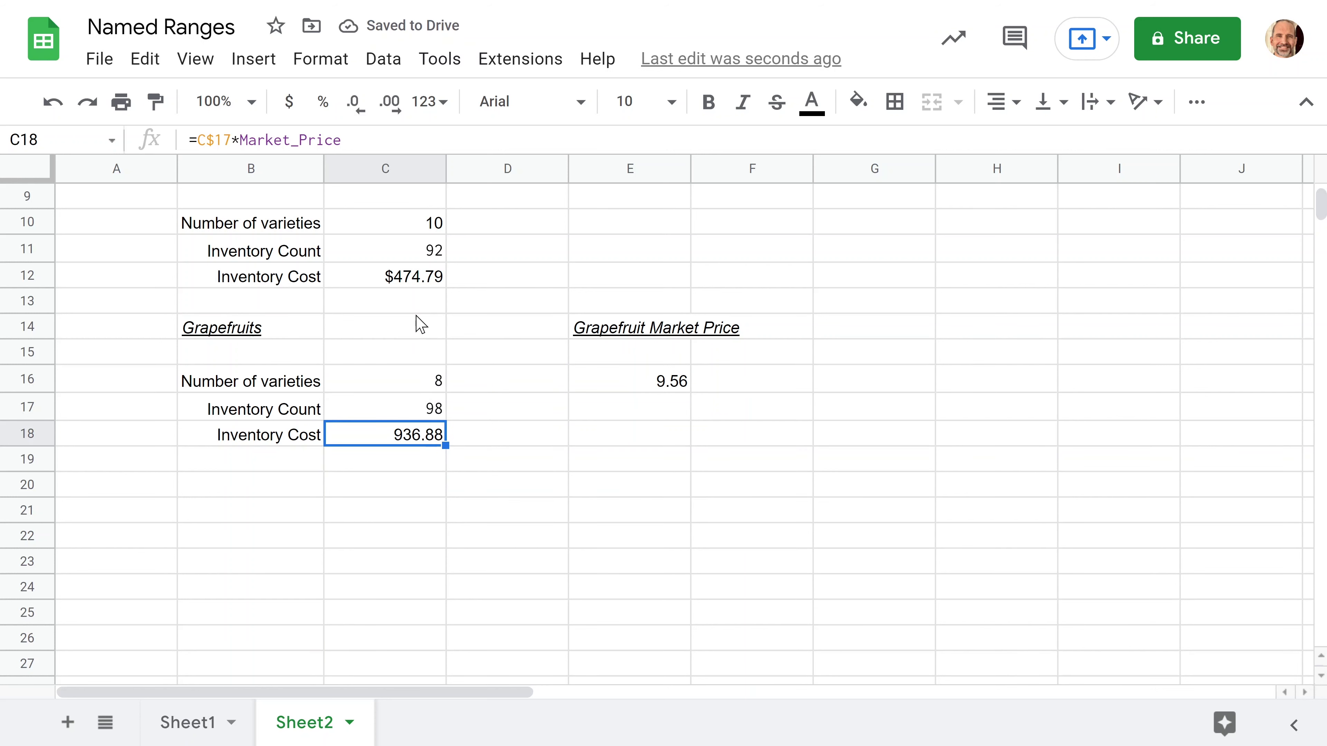
Copy the currency formatting of the lemon inventory cost in C12 to C18 and the market price in E16
left_click(434, 277)
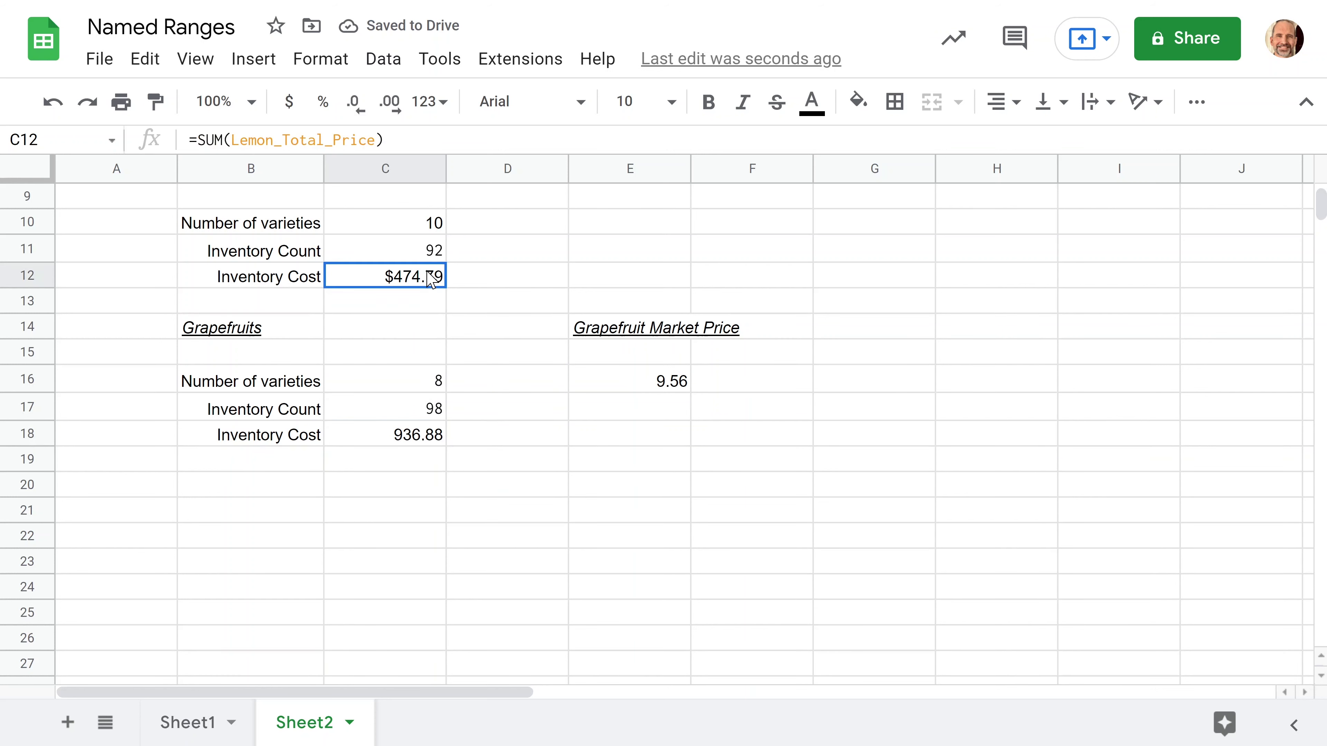
left_click(153, 104)
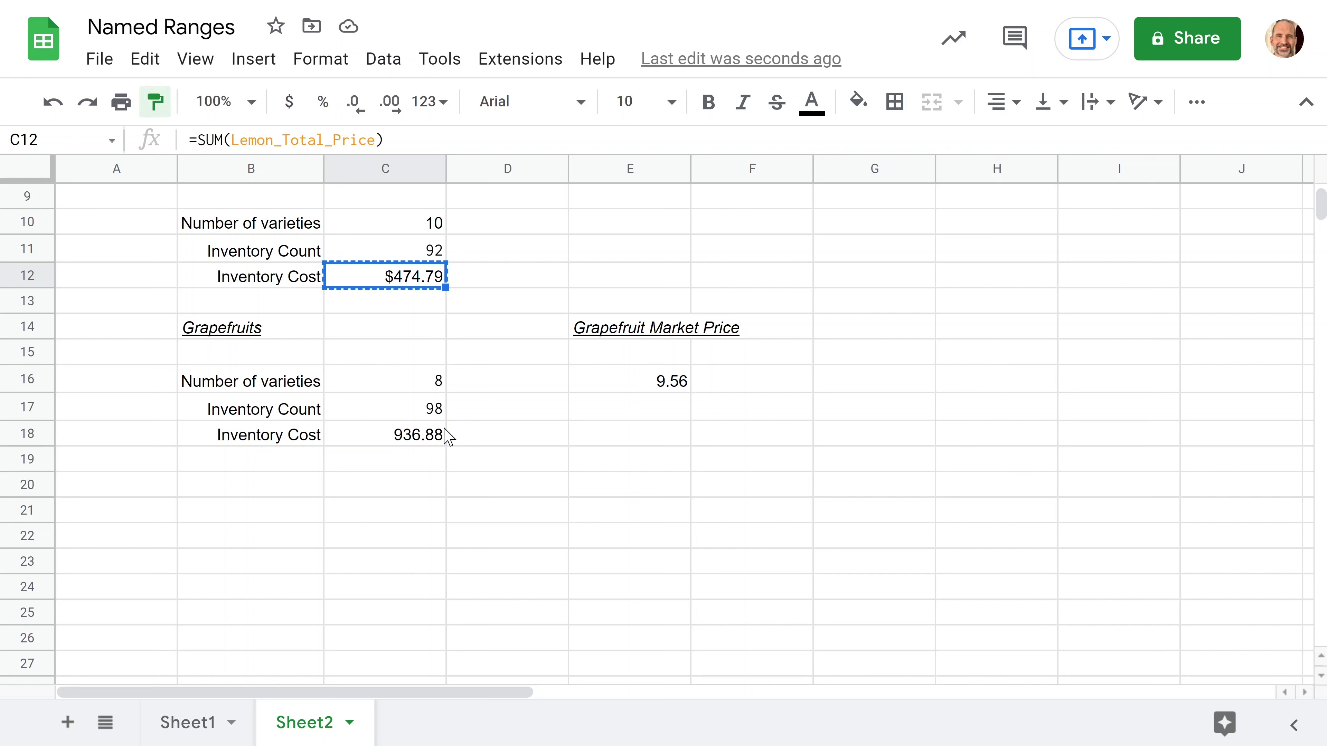
left_click(435, 436)
left_click(155, 102)
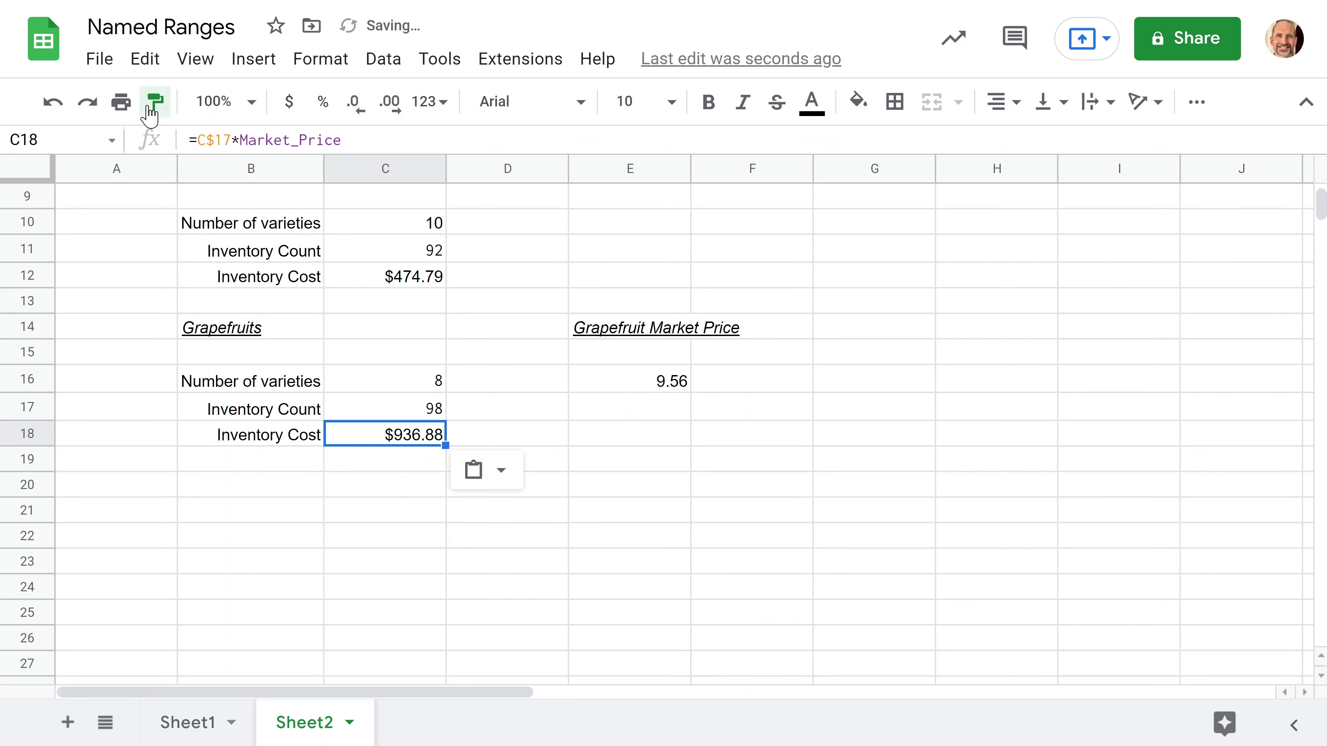
left_click(667, 388)
Fill the grapefruit inventory cost formula from C18 down into C19
left_click(397, 435)
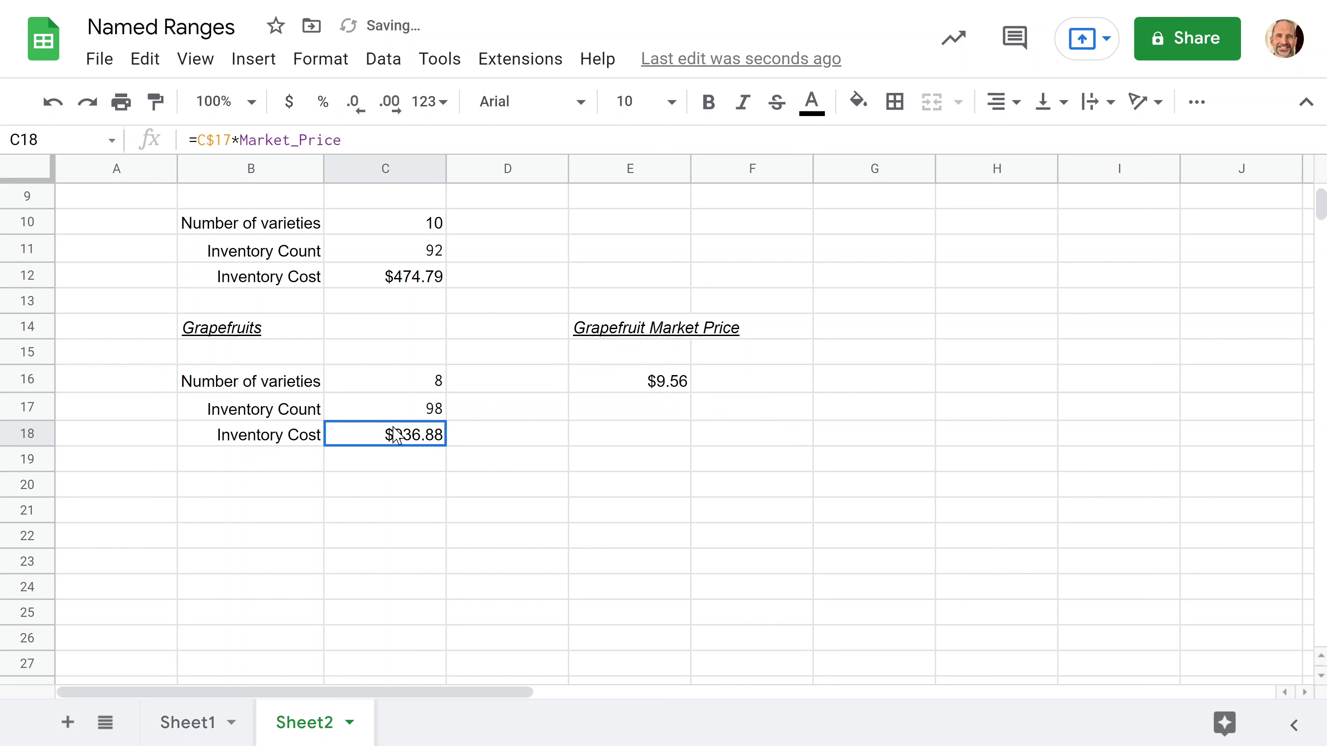
left_click_drag(446, 446, 445, 462)
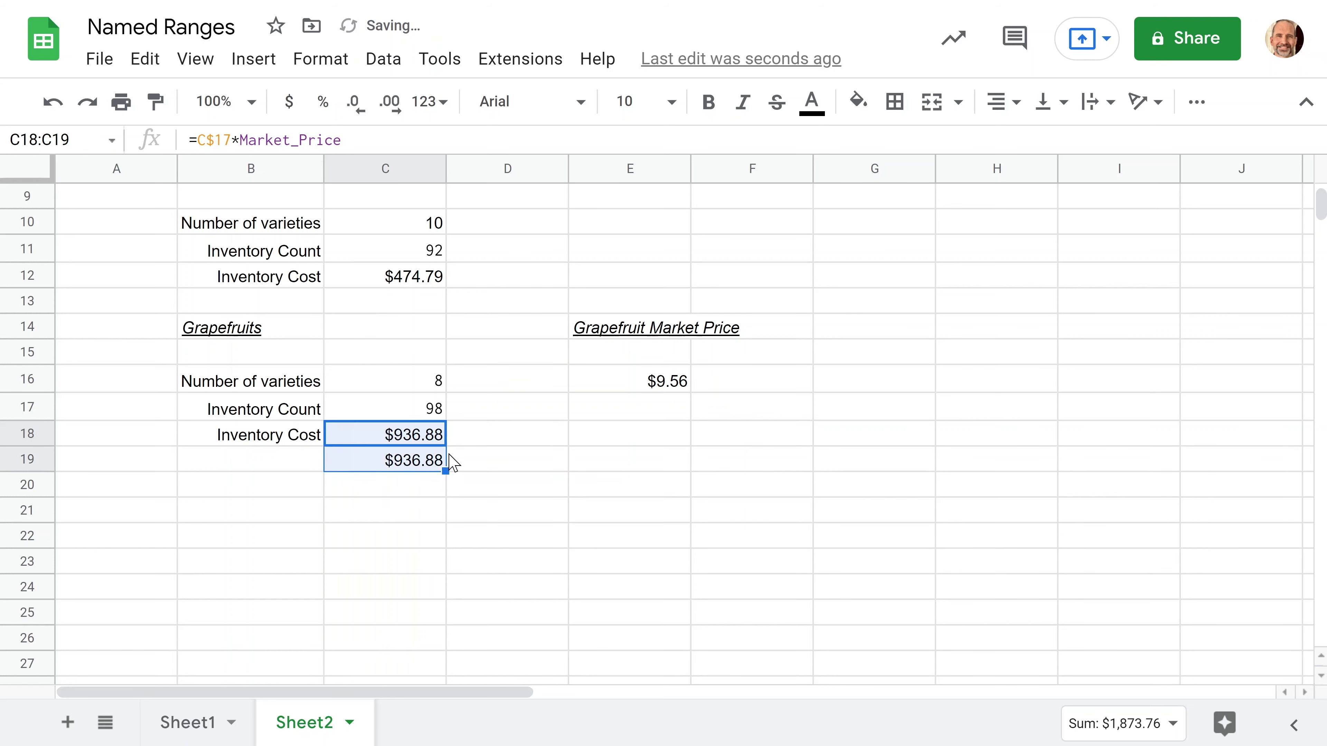
left_click(417, 468)
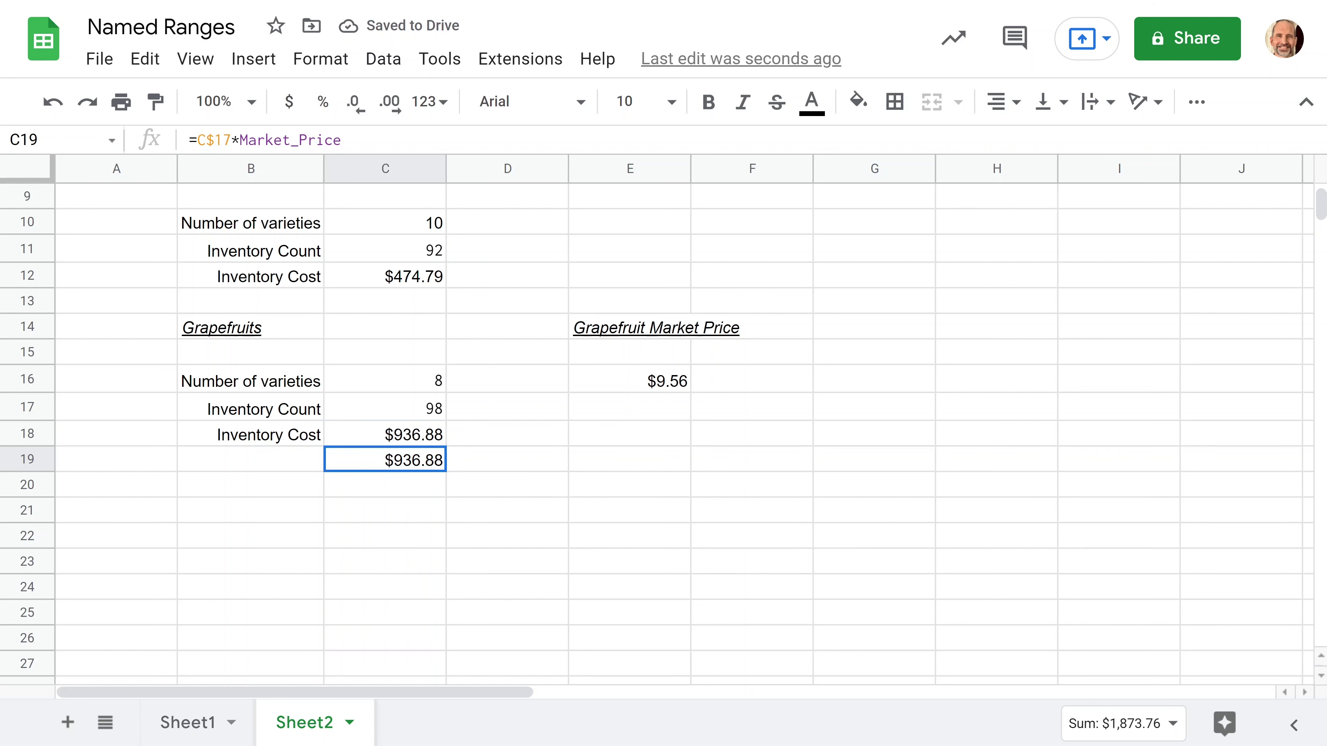
Inspect the C$17 and Market_Price references in the C19 formula copy and clear cell C19
key("Return")
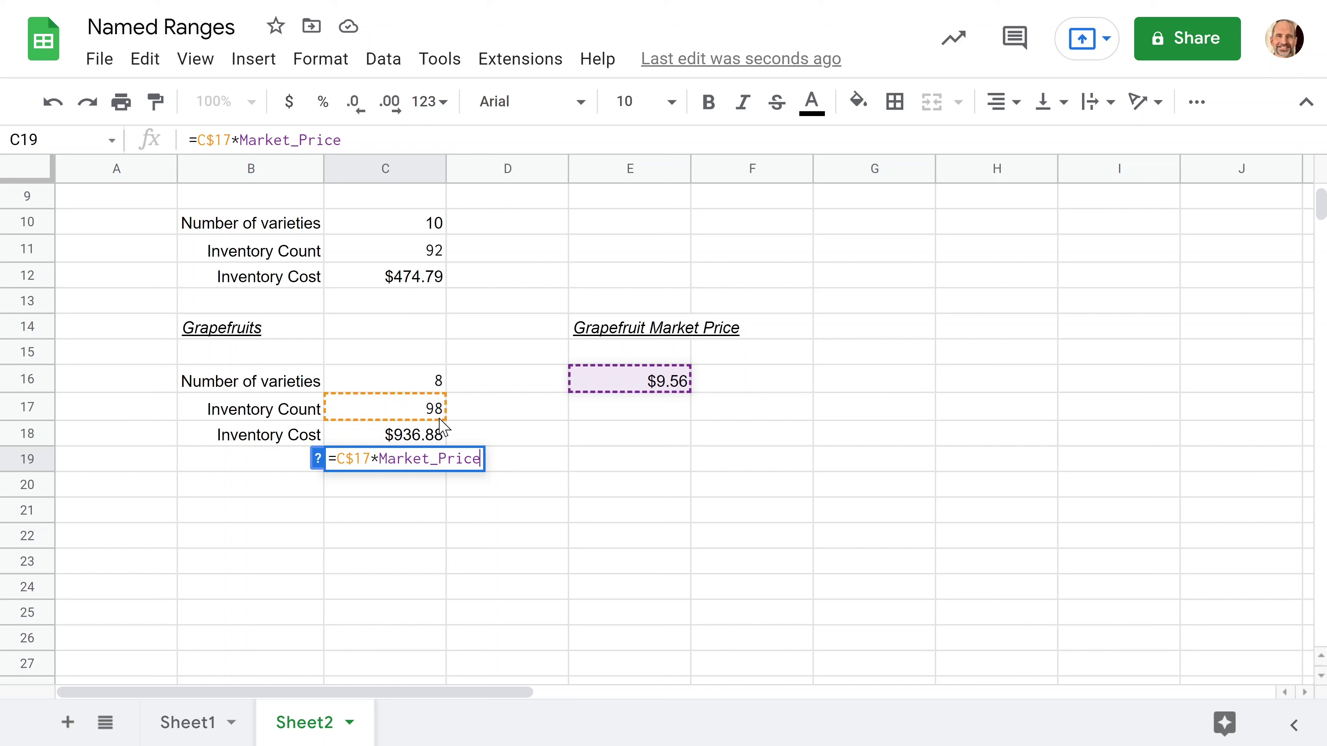
left_click(430, 458)
key("shift+Right")
key("shift+Right")
key("shift+Right")
key("shift+Right")
key("shift+Right")
key("shift+Right")
key("shift+Right")
key("shift+Right")
key("shift+Right")
key("shift+Right")
key("shift+Right")
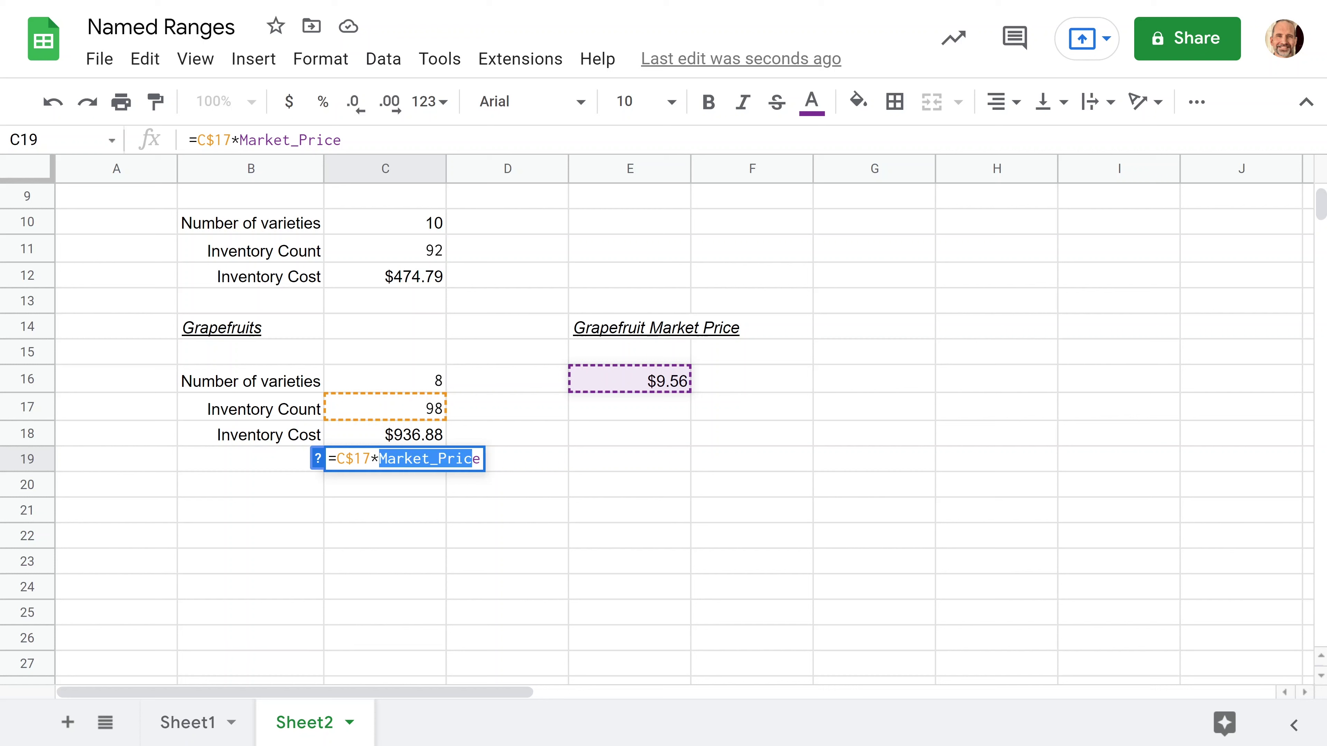
key("shift+Right")
key("Return")
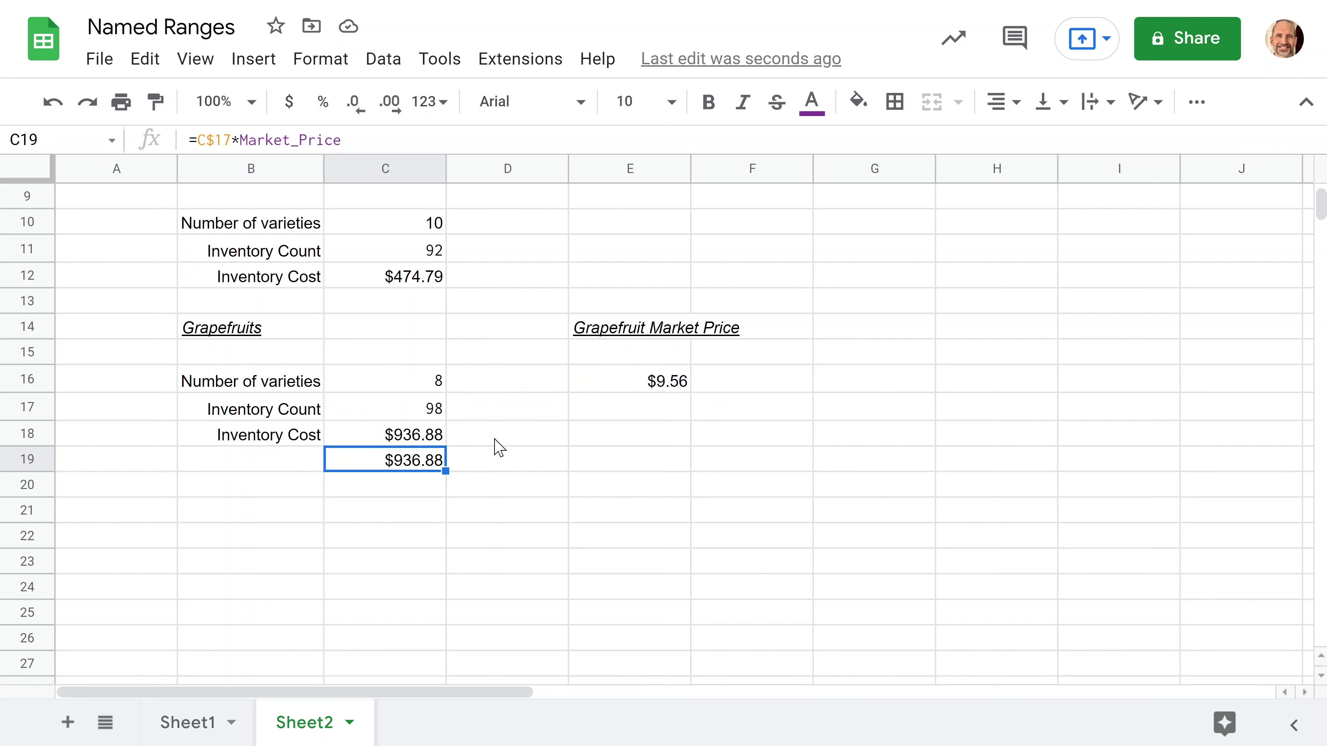
key("Delete")
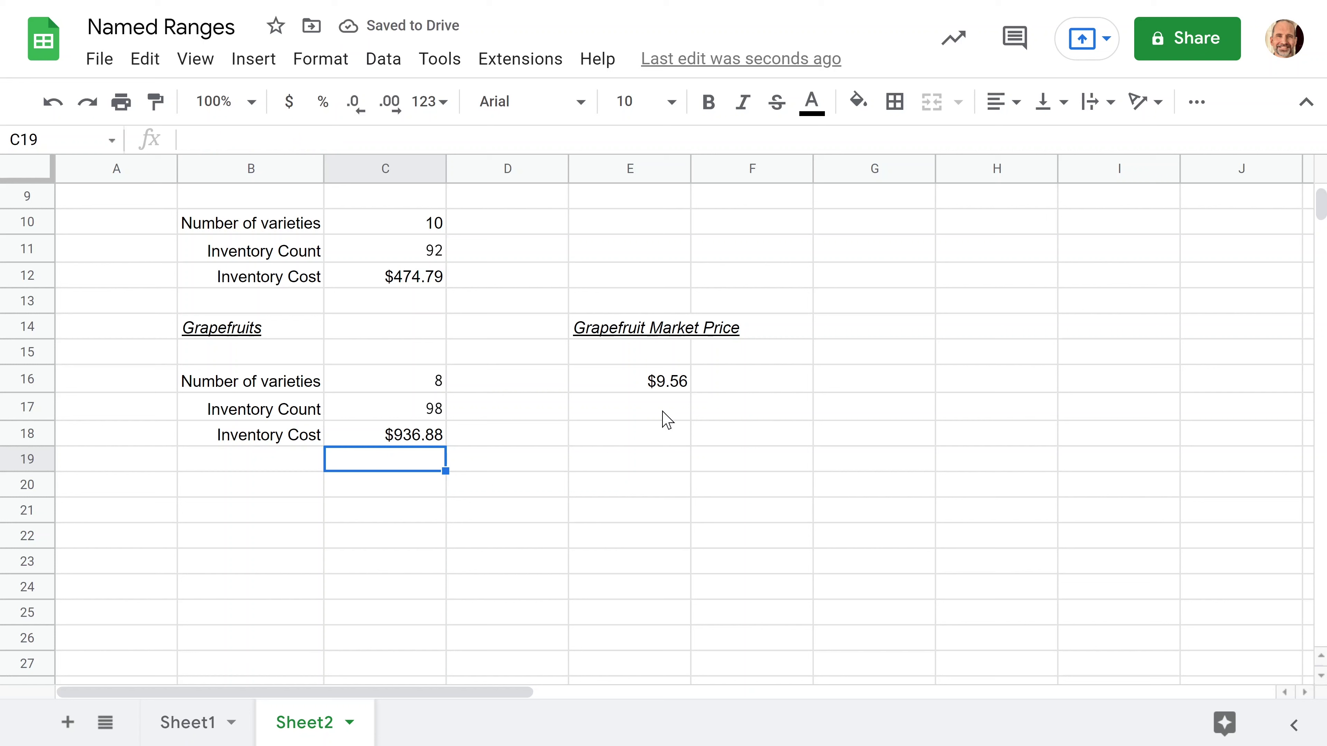
Check the C16 varieties formula, and add a Rainmaker variety with quantity 2 below the grapefruit list in Sheet1 K13:L13
left_click(412, 382)
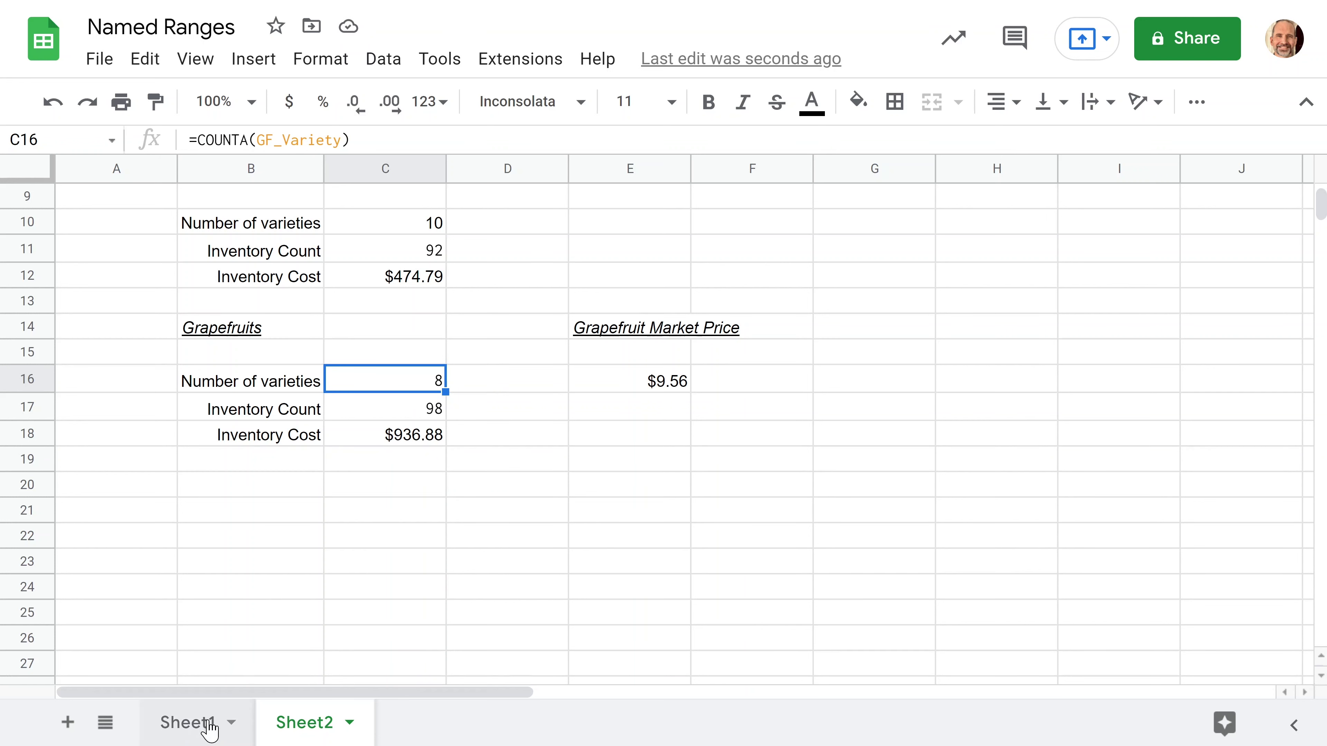
left_click(201, 732)
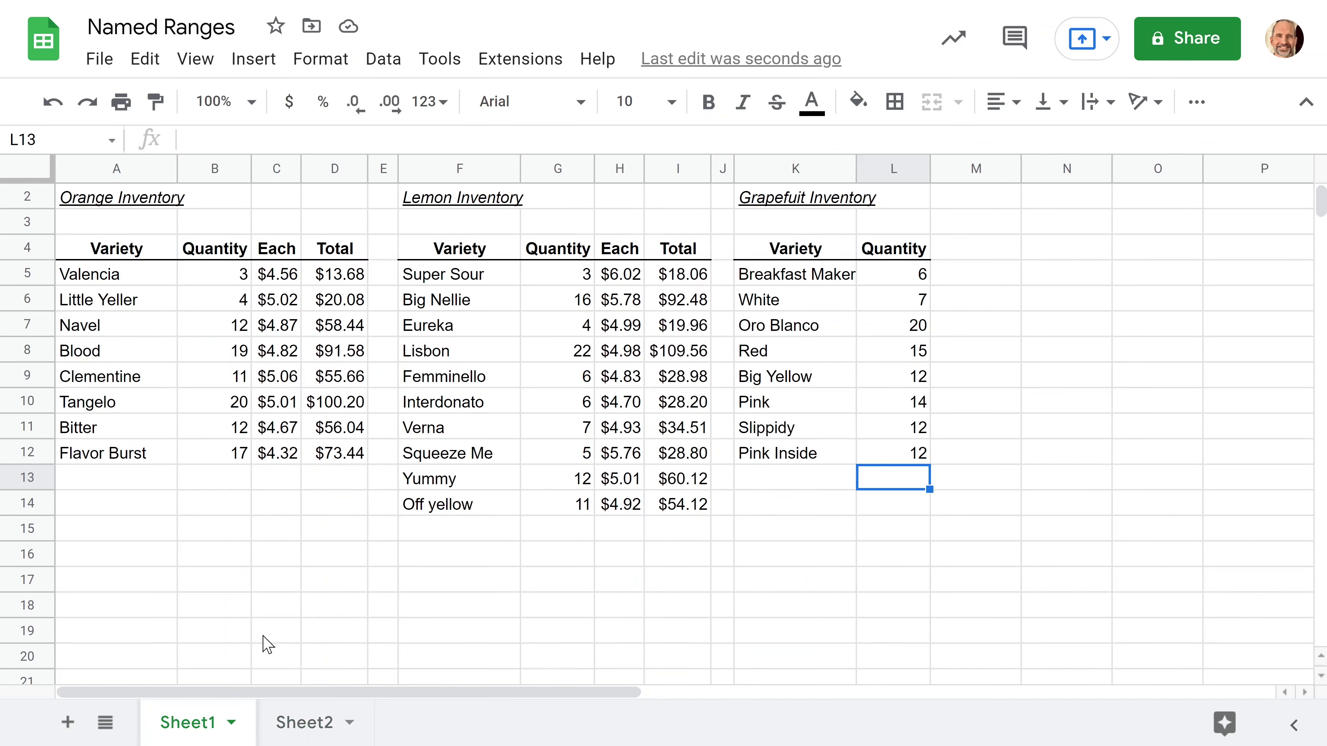
left_click(799, 487)
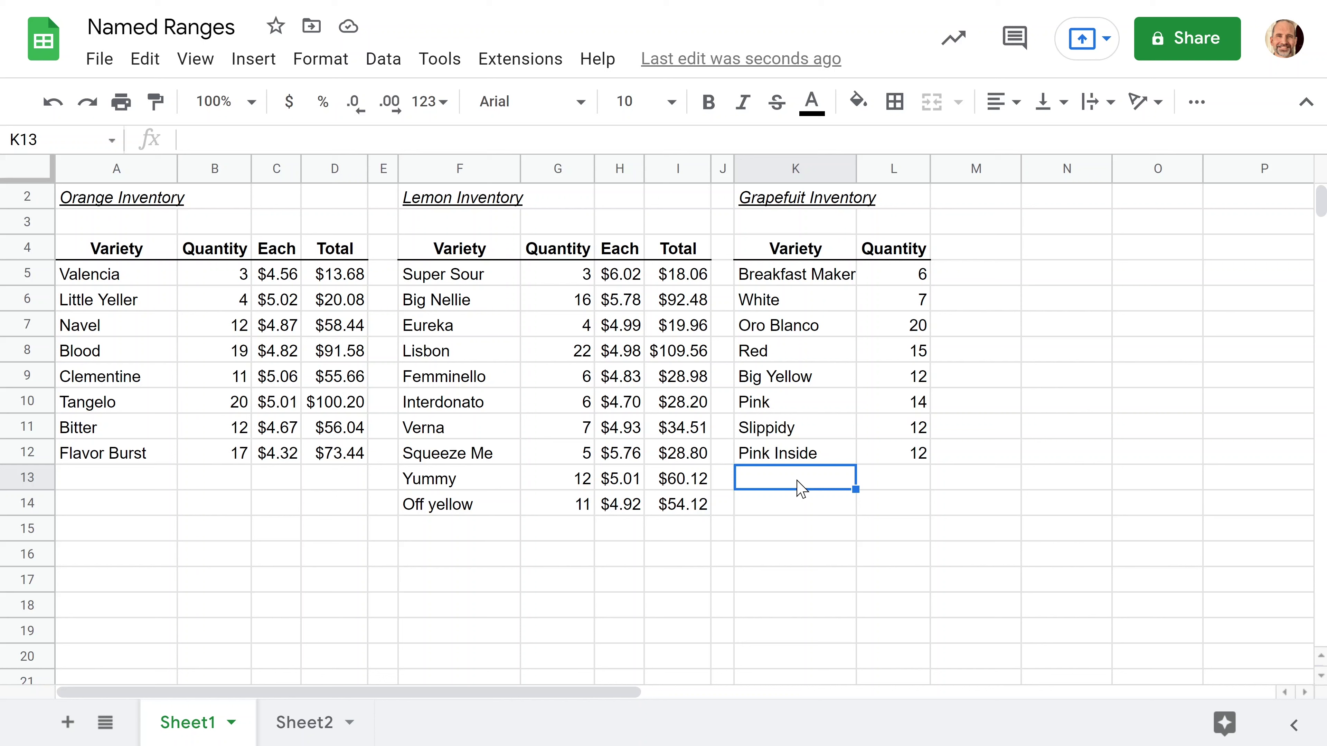
type("Rainmaker")
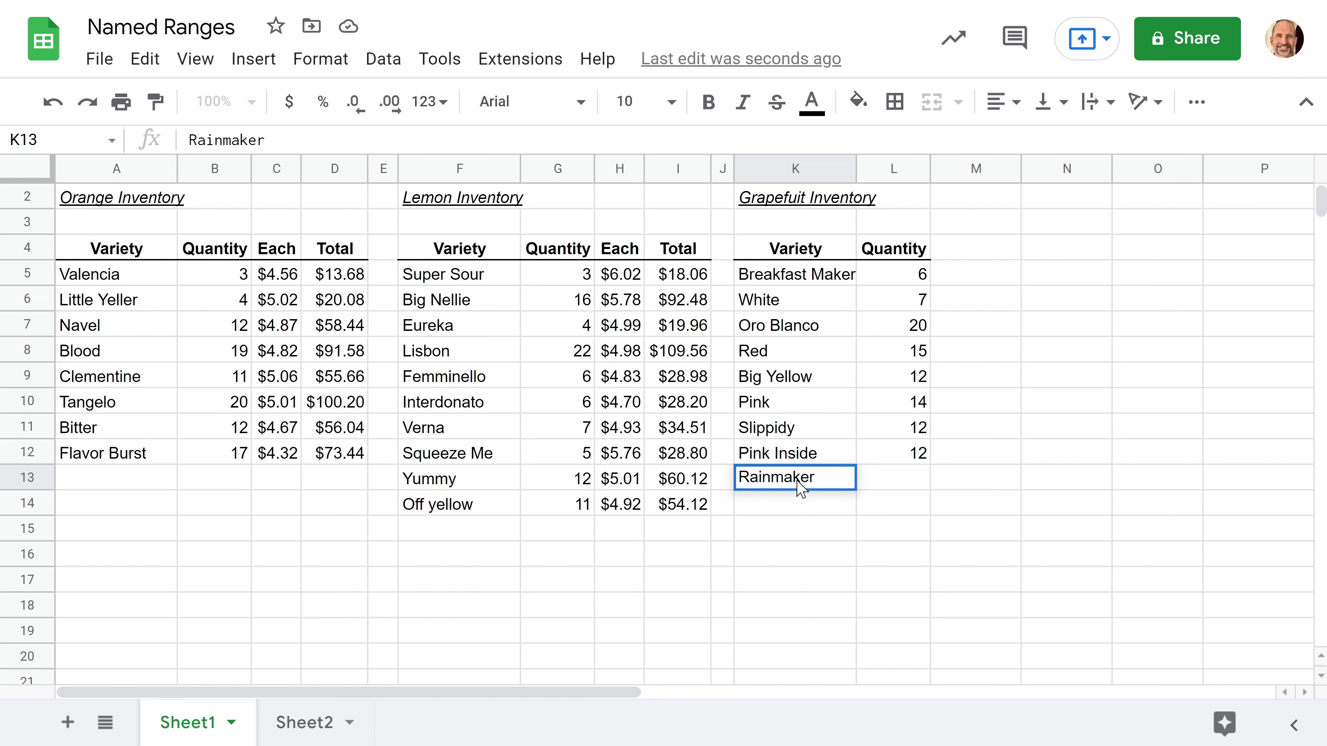
key("Return")
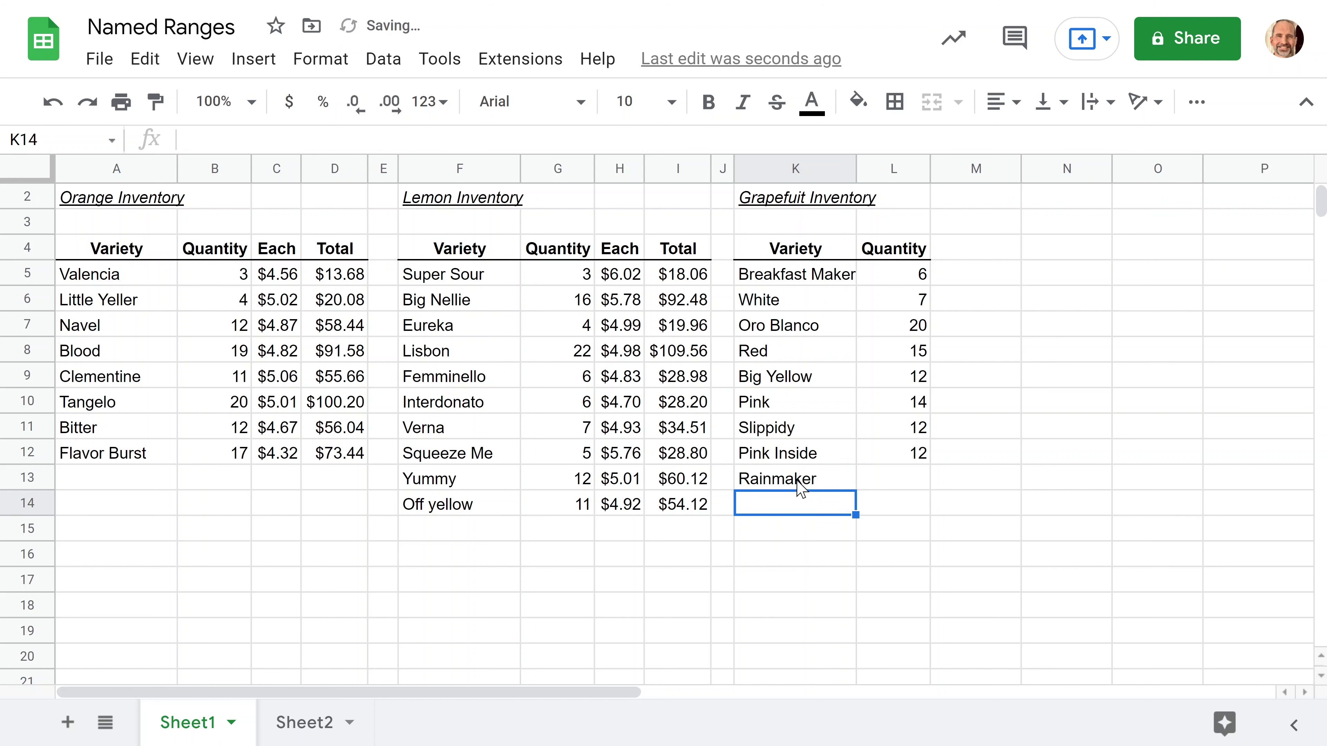
key("Up")
key("Right")
type("2")
key("Return")
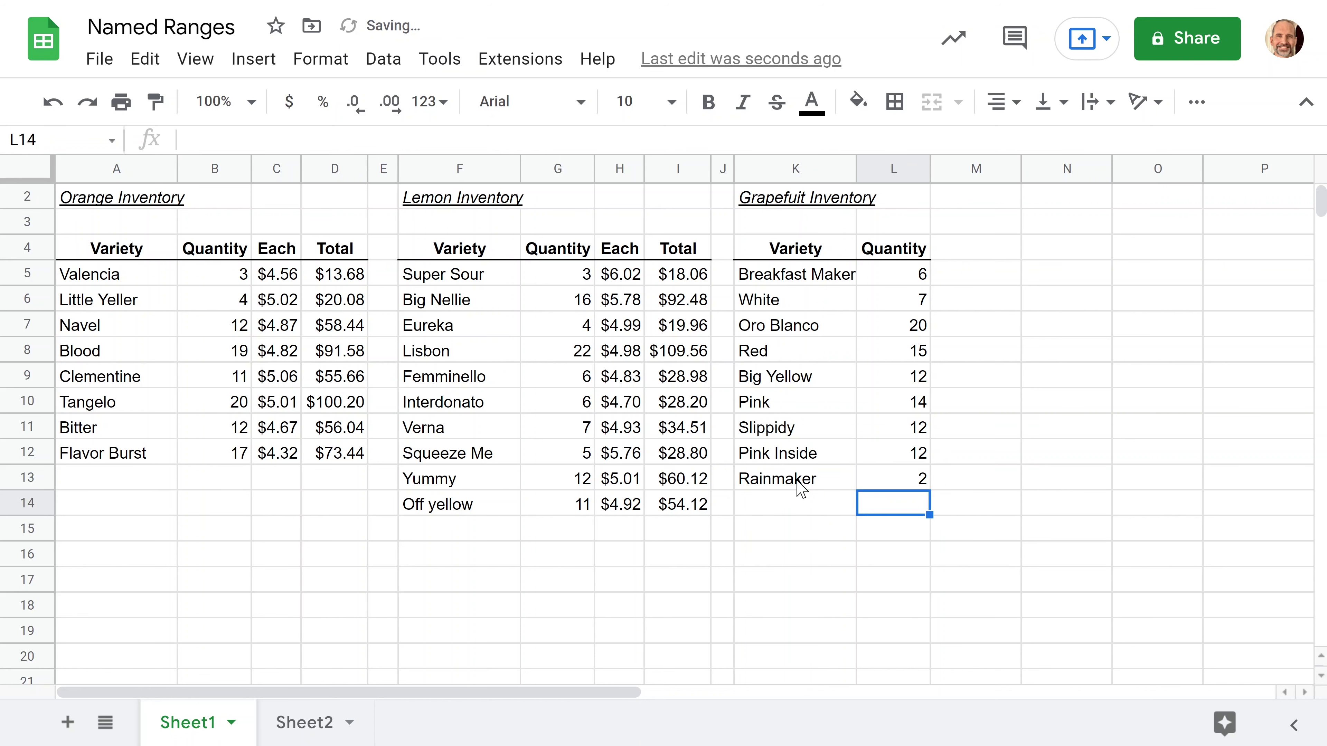
Open the workbook's named ranges and locate the cells that GF_Variety covers
left_click(313, 721)
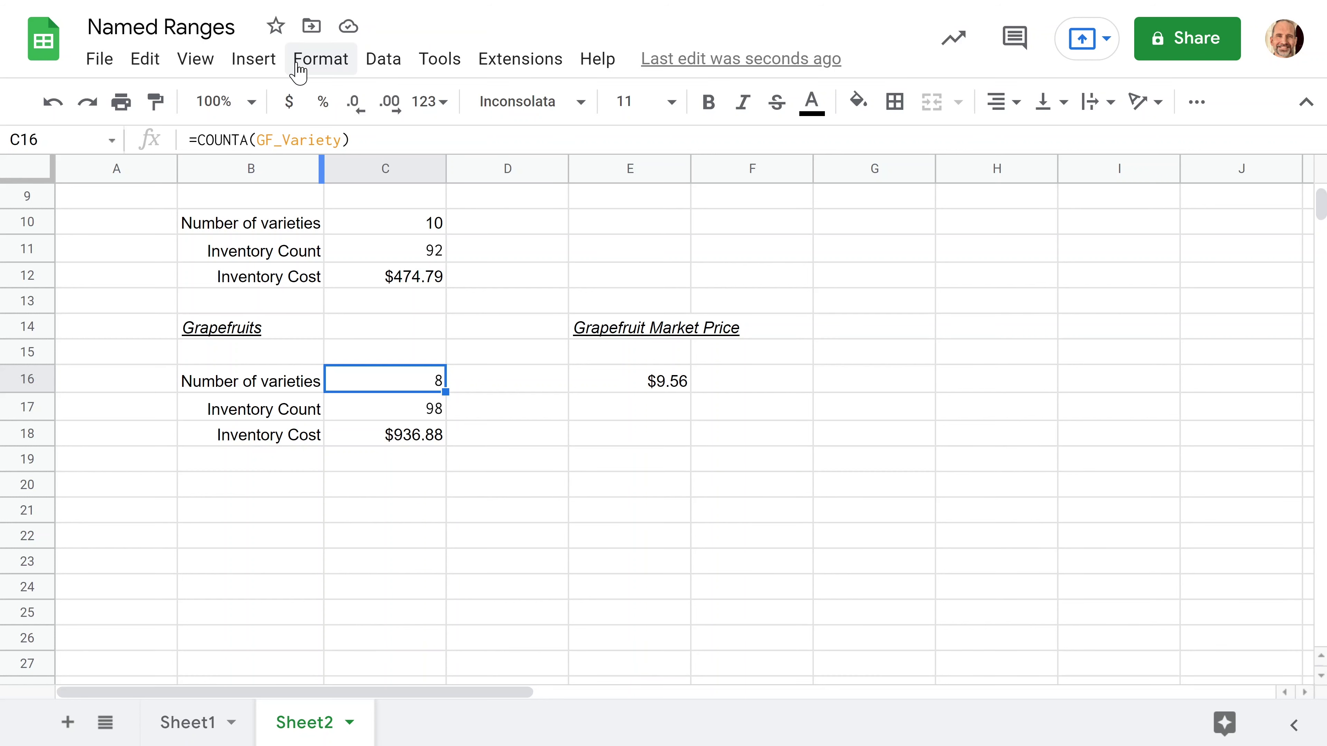
left_click(372, 61)
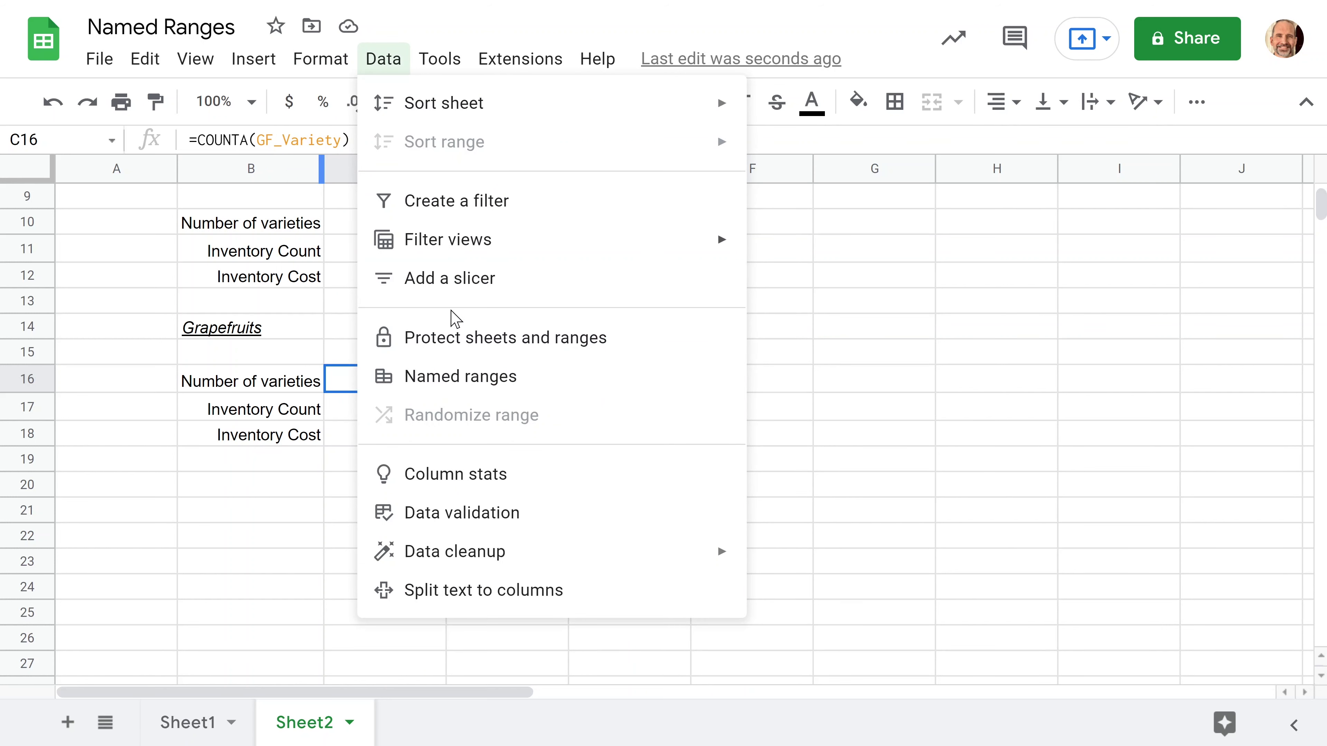
left_click(452, 376)
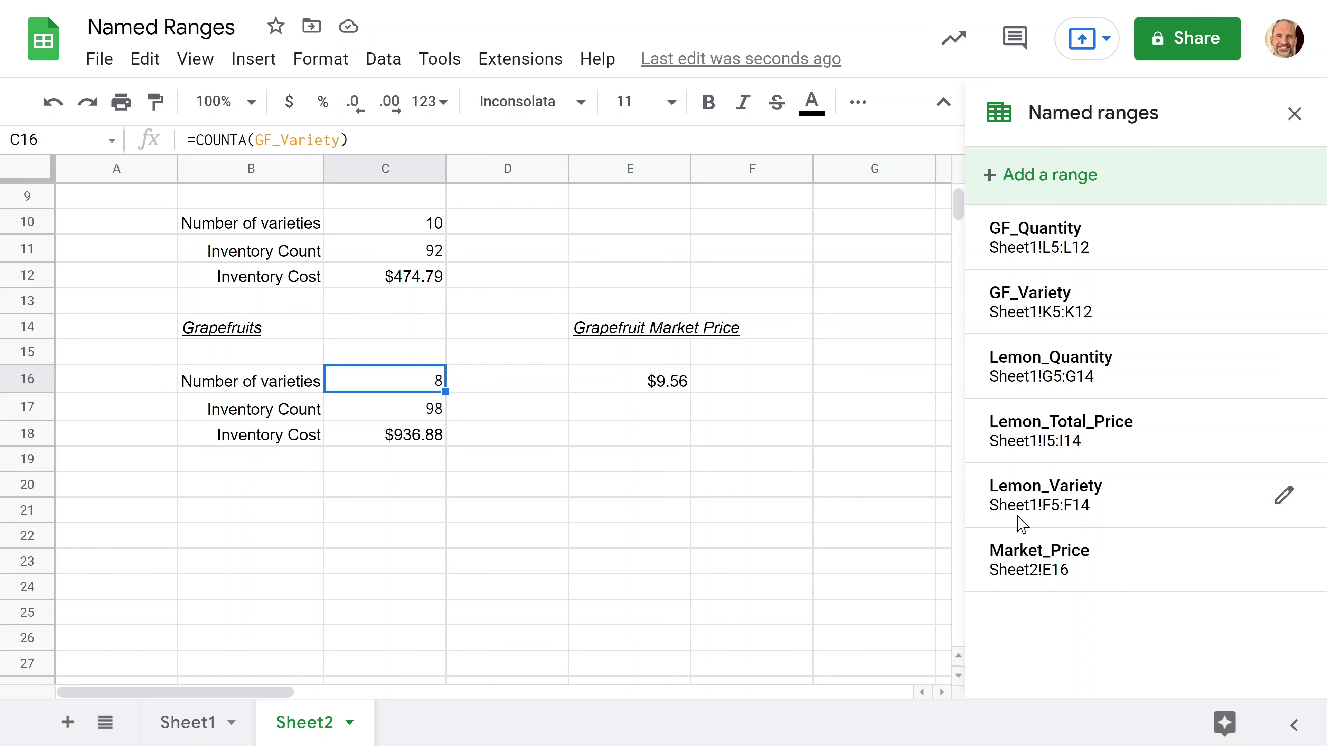
left_click(1060, 305)
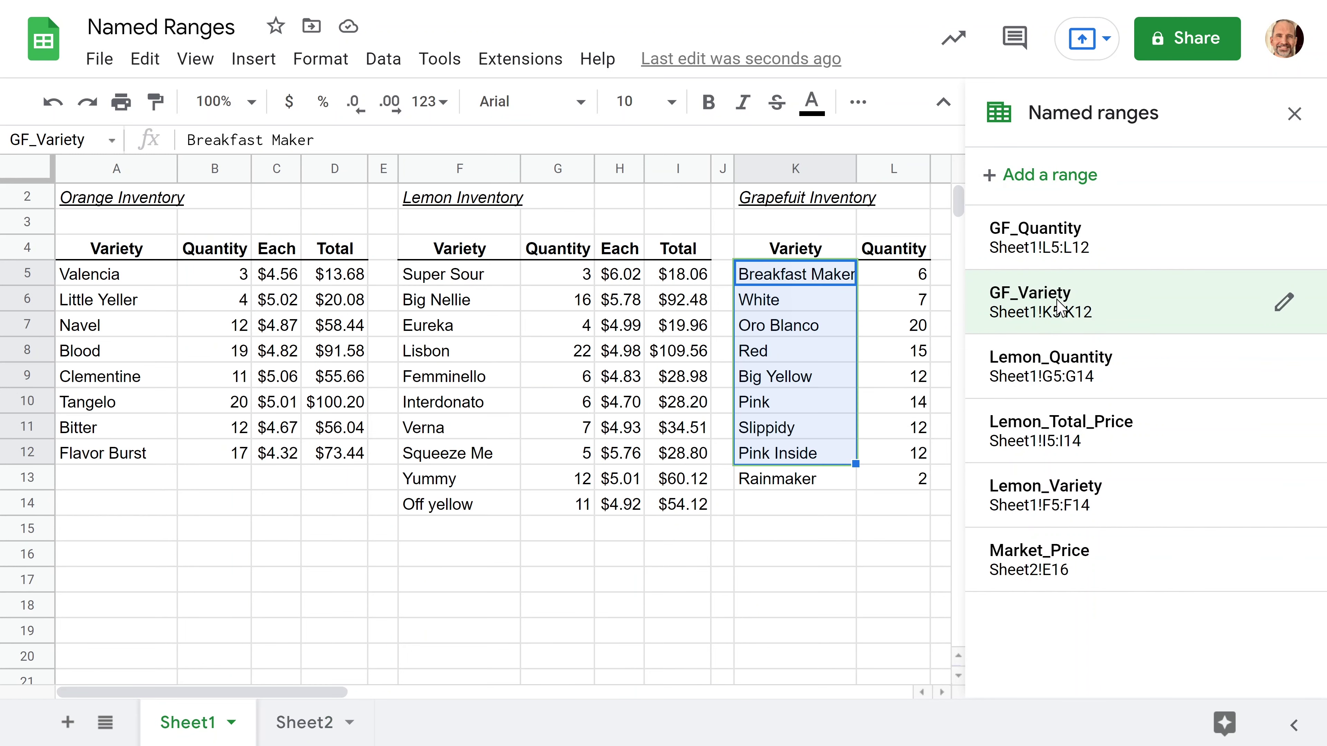
Remove the end row from the GF_Variety range so it covers column K from K5 downward
left_click(1282, 302)
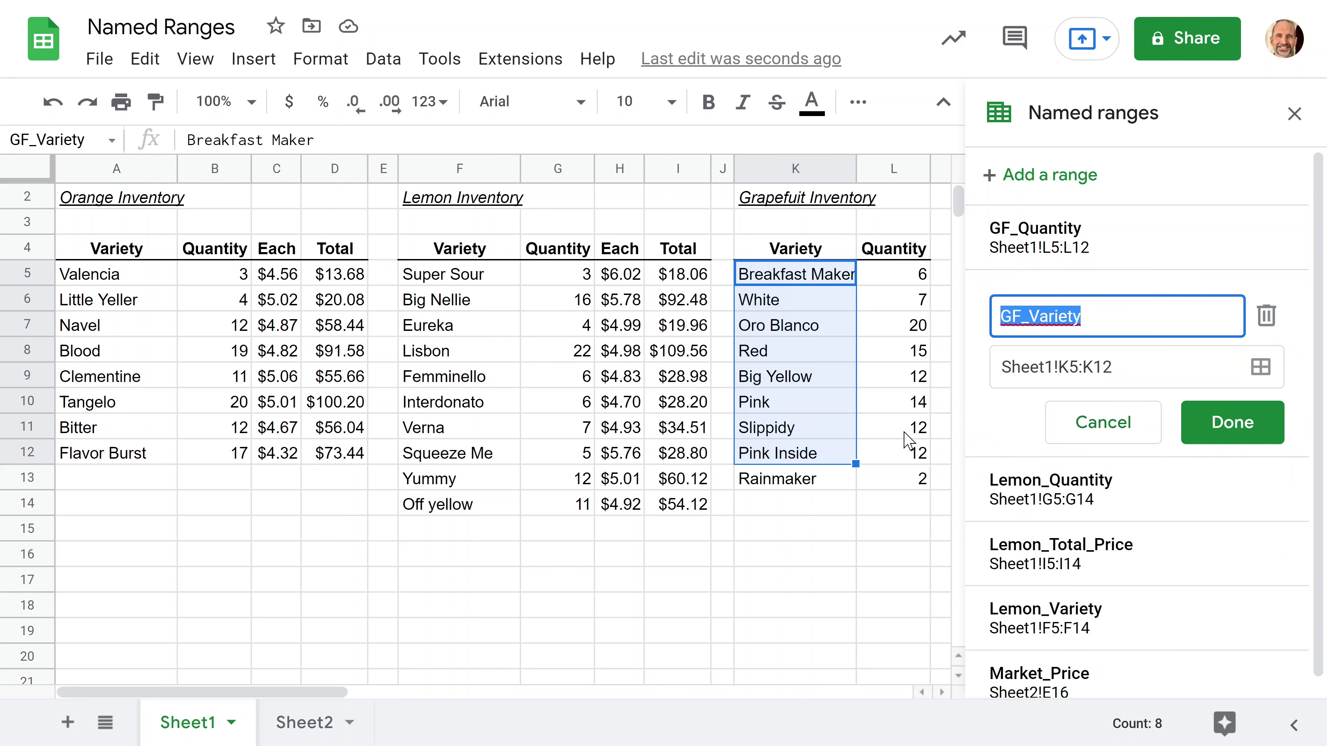
key("Tab")
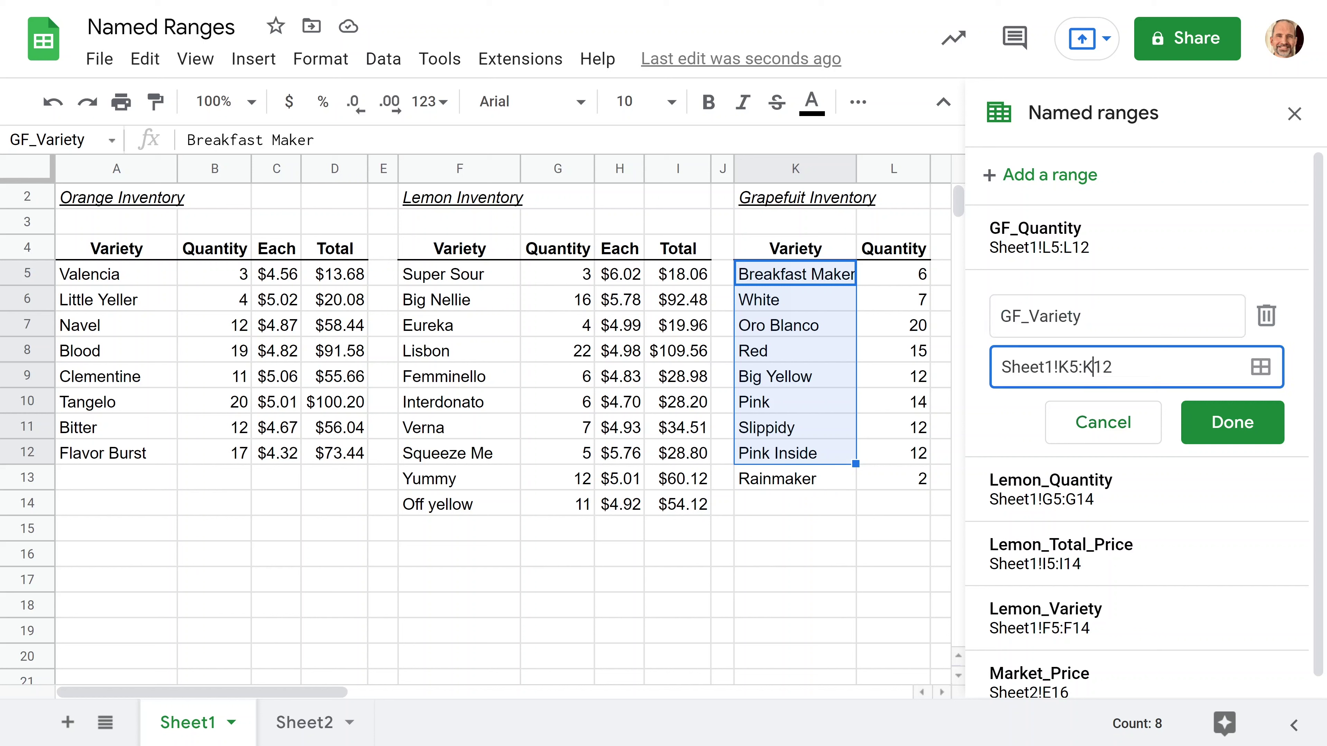
key("shift+Left")
key("shift+Left")
key("BackSpace")
left_click(1227, 422)
left_click(1094, 317)
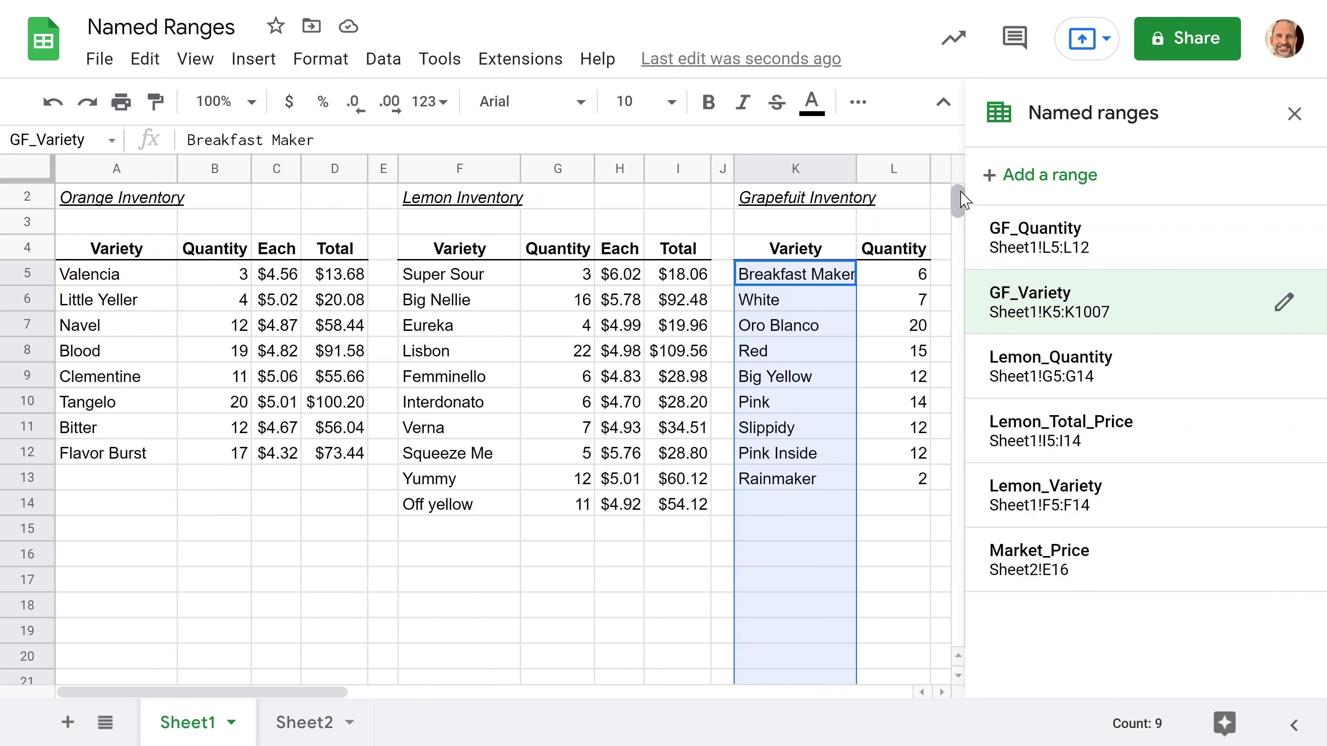
Add 1000 more rows at the bottom of Sheet1 and return to cell K1
left_click_drag(963, 199, 962, 695)
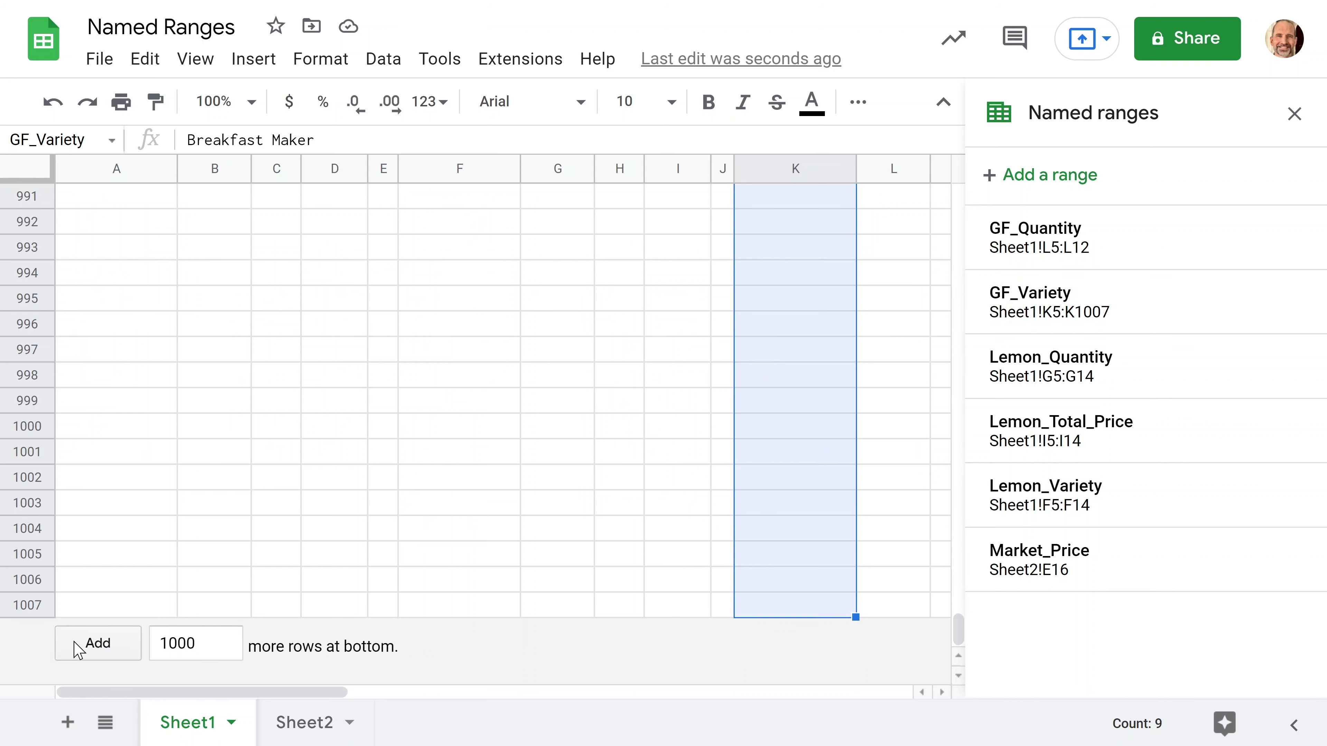
left_click(94, 646)
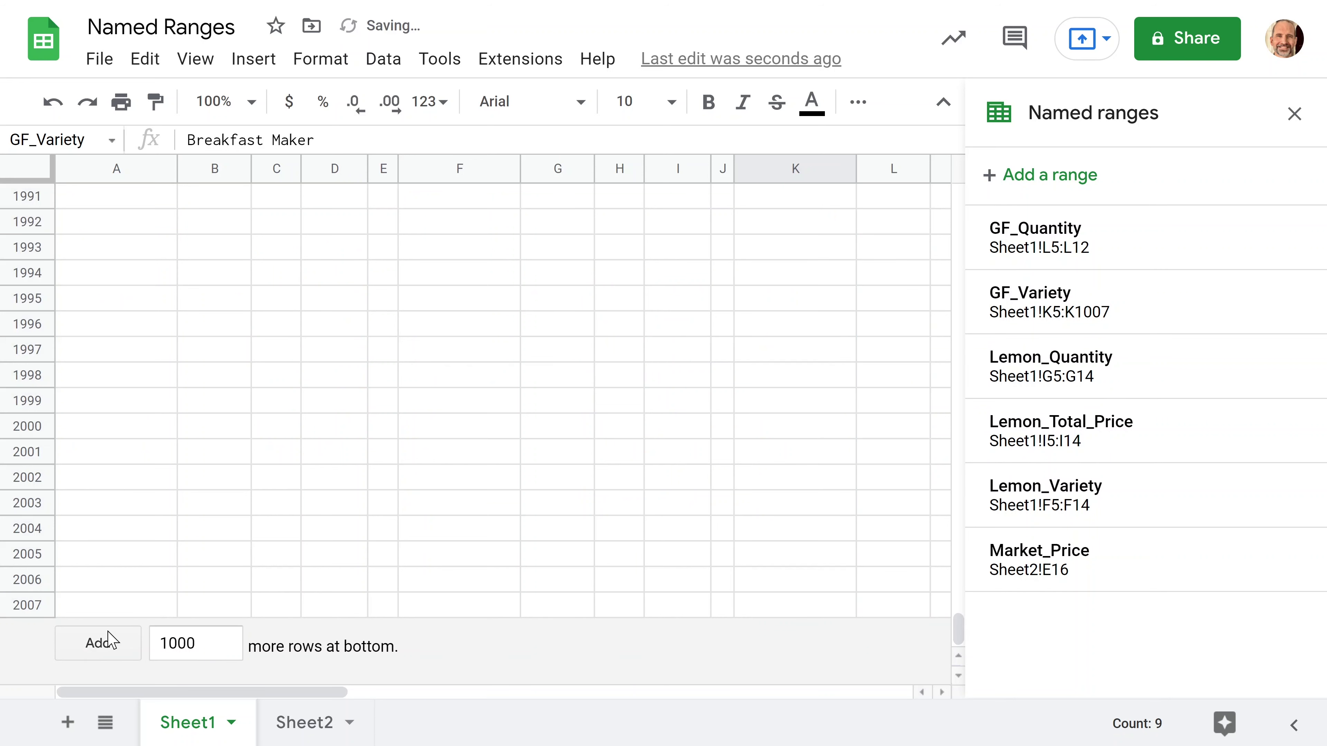
left_click(827, 578)
scroll(821, 367, "up", 20)
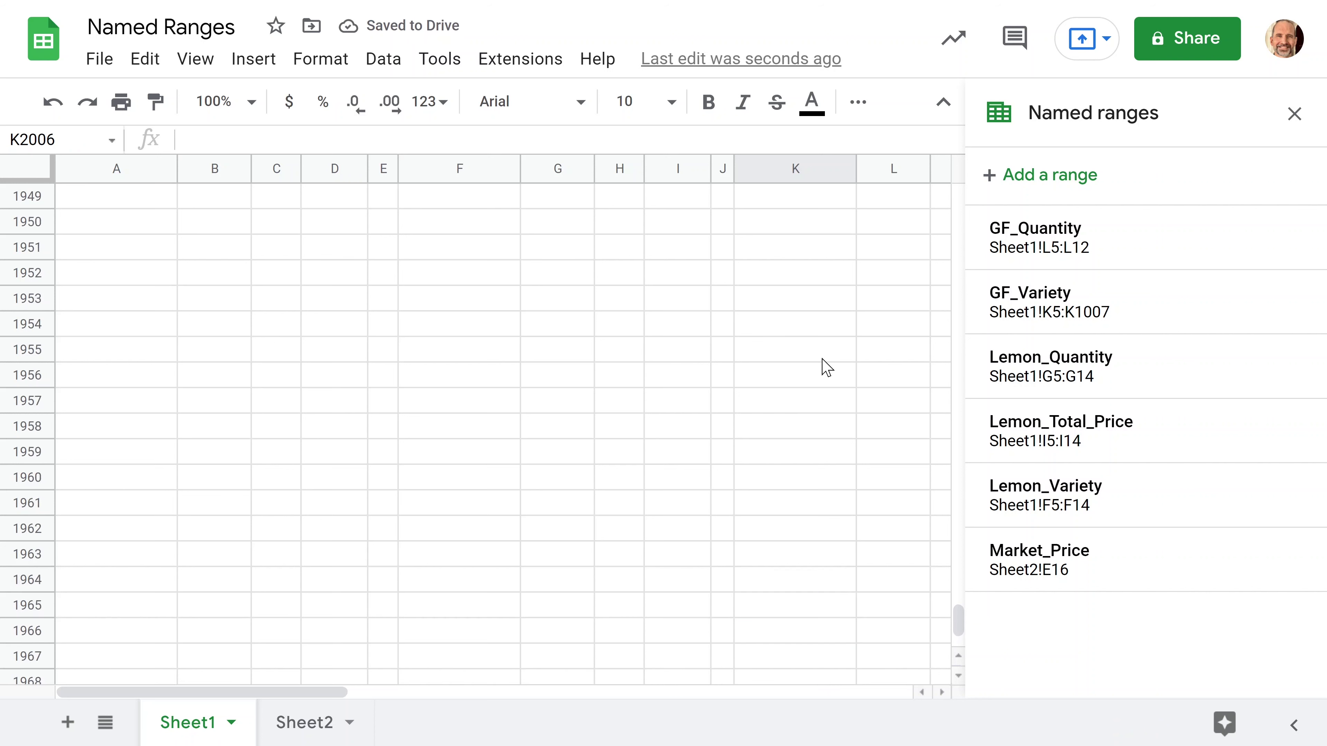
scroll(821, 397, "up", 20)
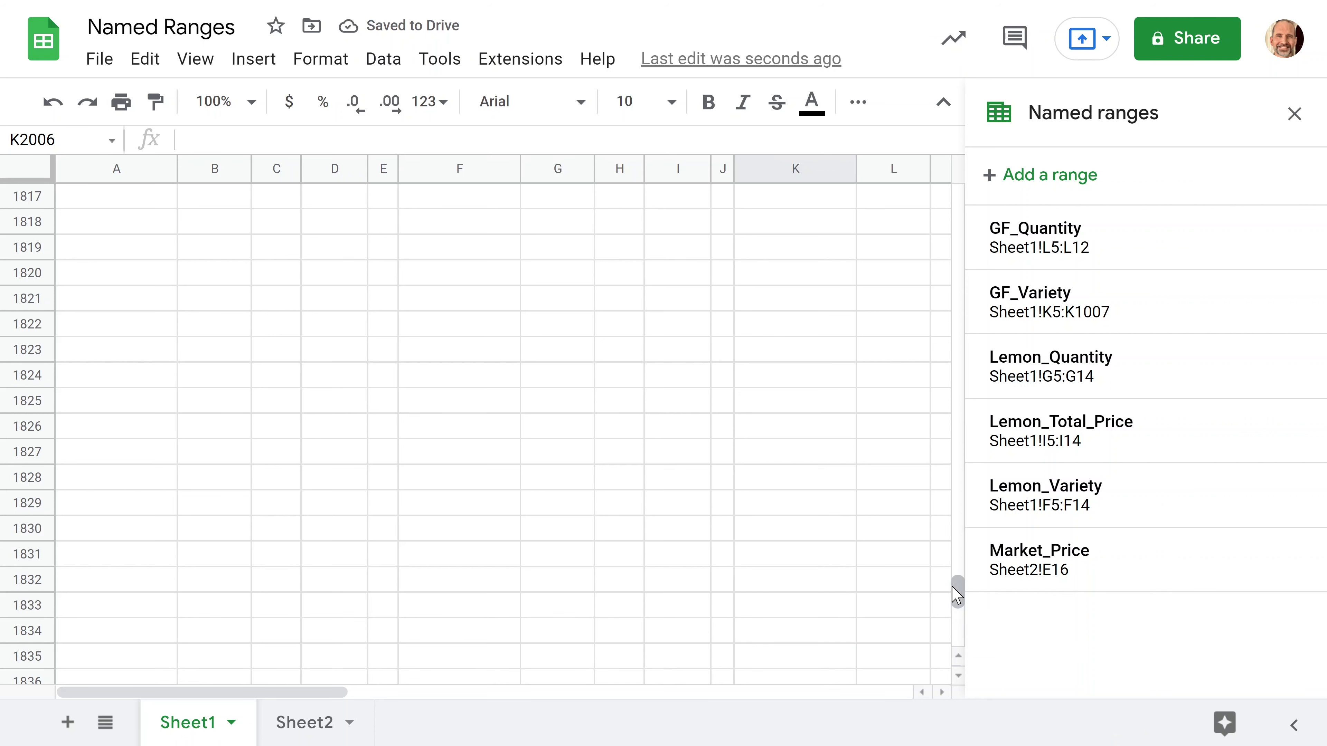
left_click_drag(959, 563, 955, 196)
left_click(794, 282)
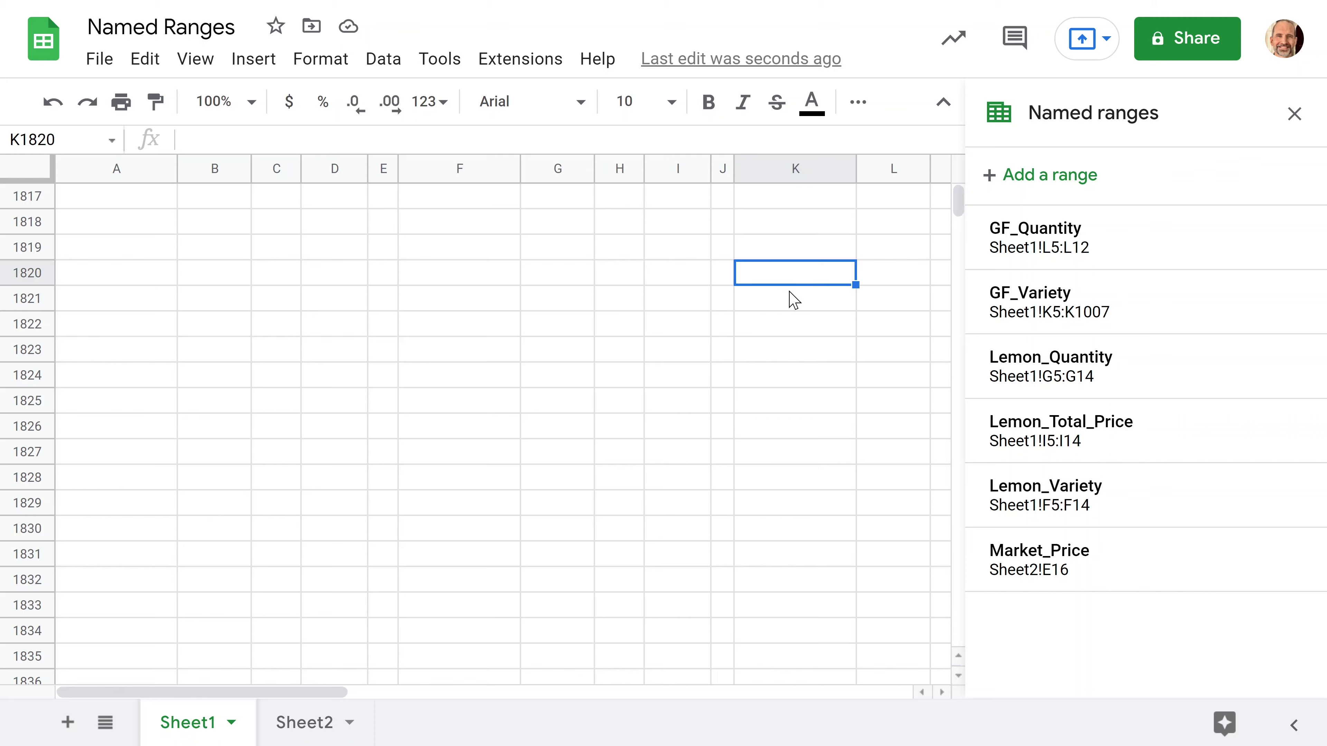
key("ctrl+Up")
key("Up")
key("Up")
key("Up")
key("Up")
key("Up")
key("Up")
key("Up")
key("Up")
key("Up")
key("Up")
key("Up")
key("Up")
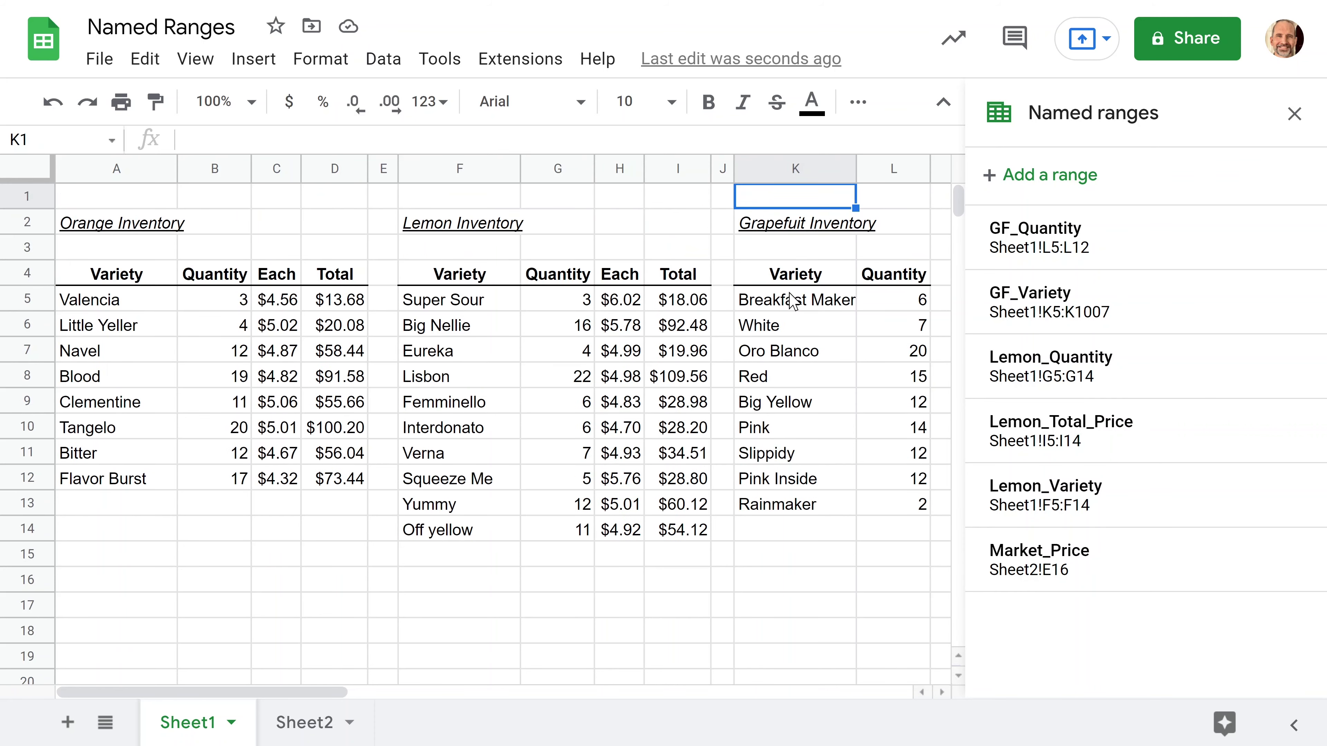
Set the GF_Variety named range to the whole column, Sheet1!K:K
left_click(922, 301)
left_click(1119, 320)
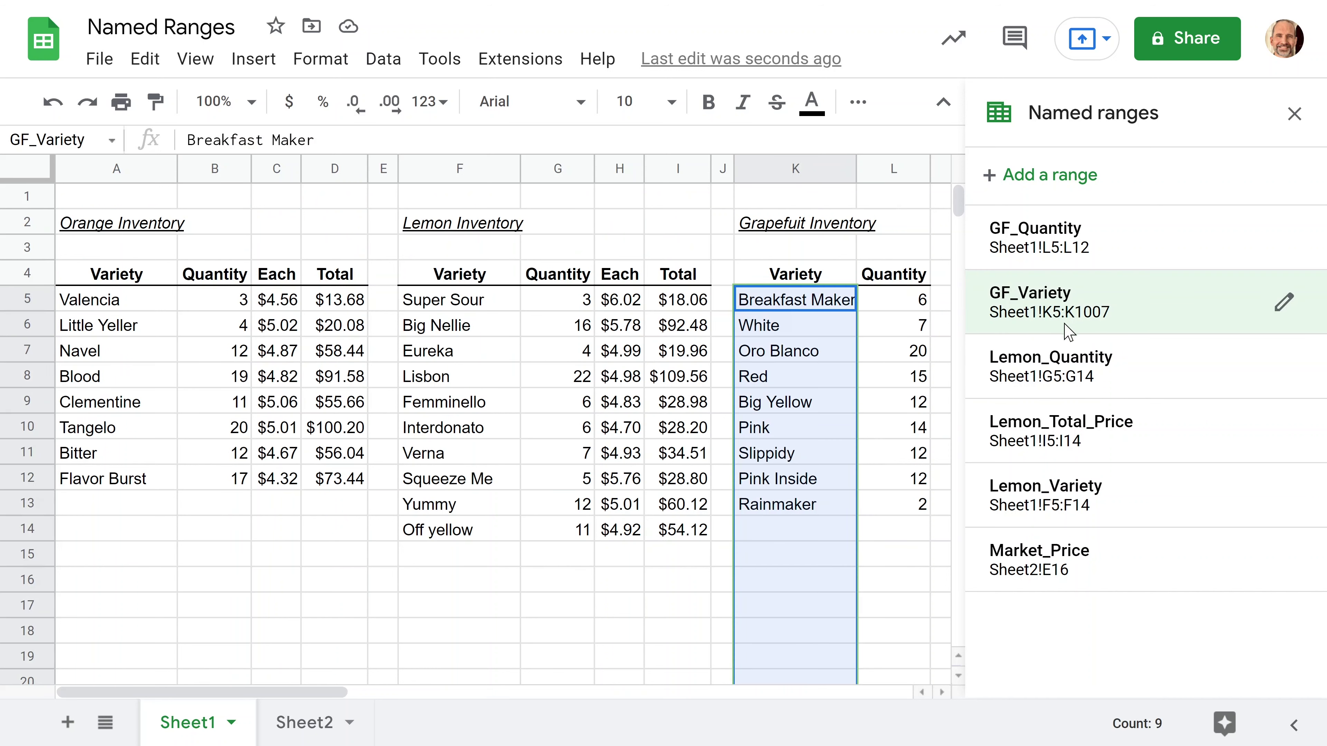
left_click(1283, 302)
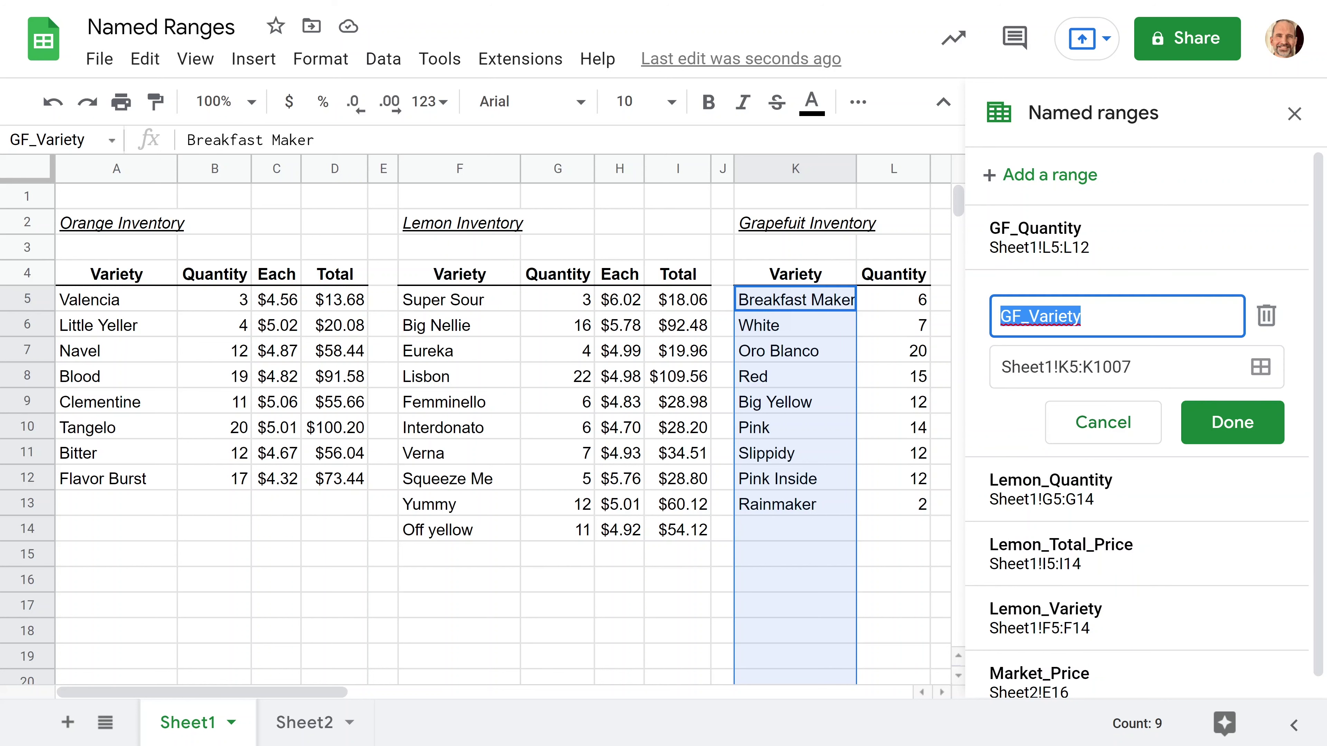
left_click(1069, 366)
key("Delete")
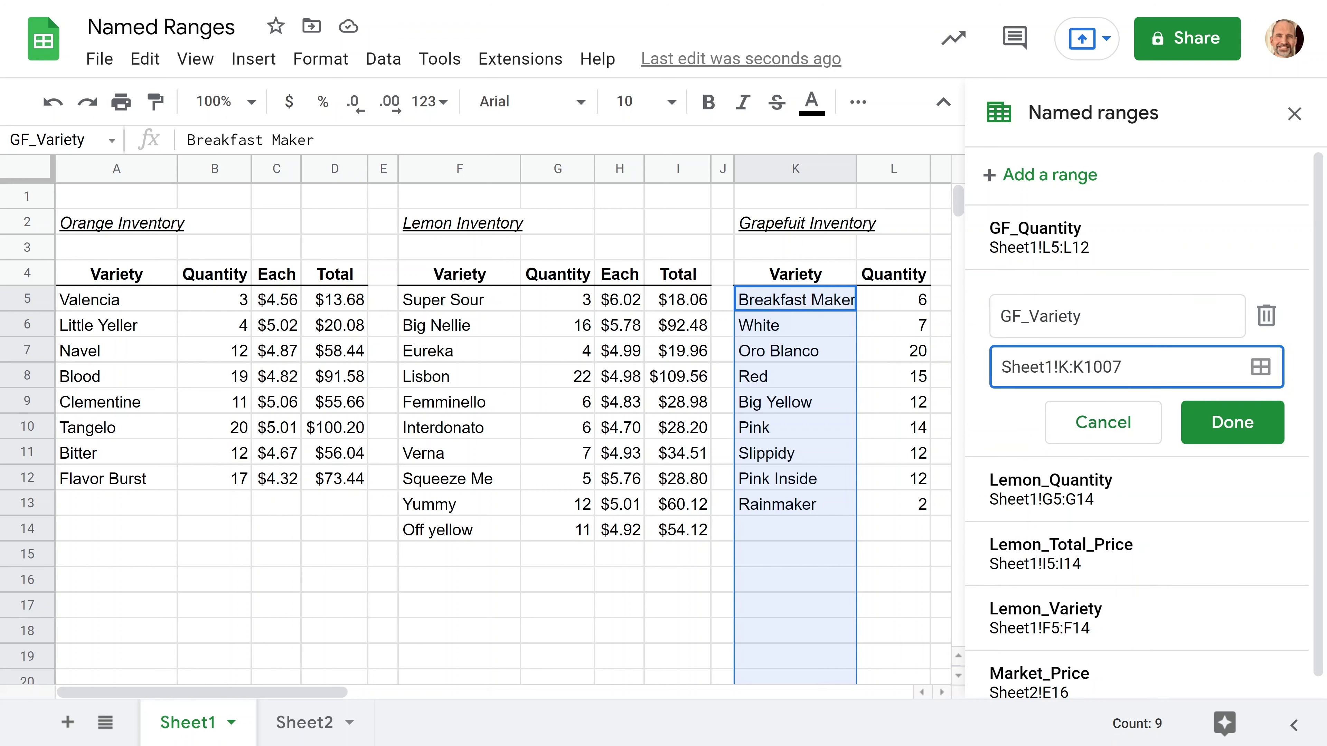
key("shift+End")
key("Delete")
left_click(1246, 422)
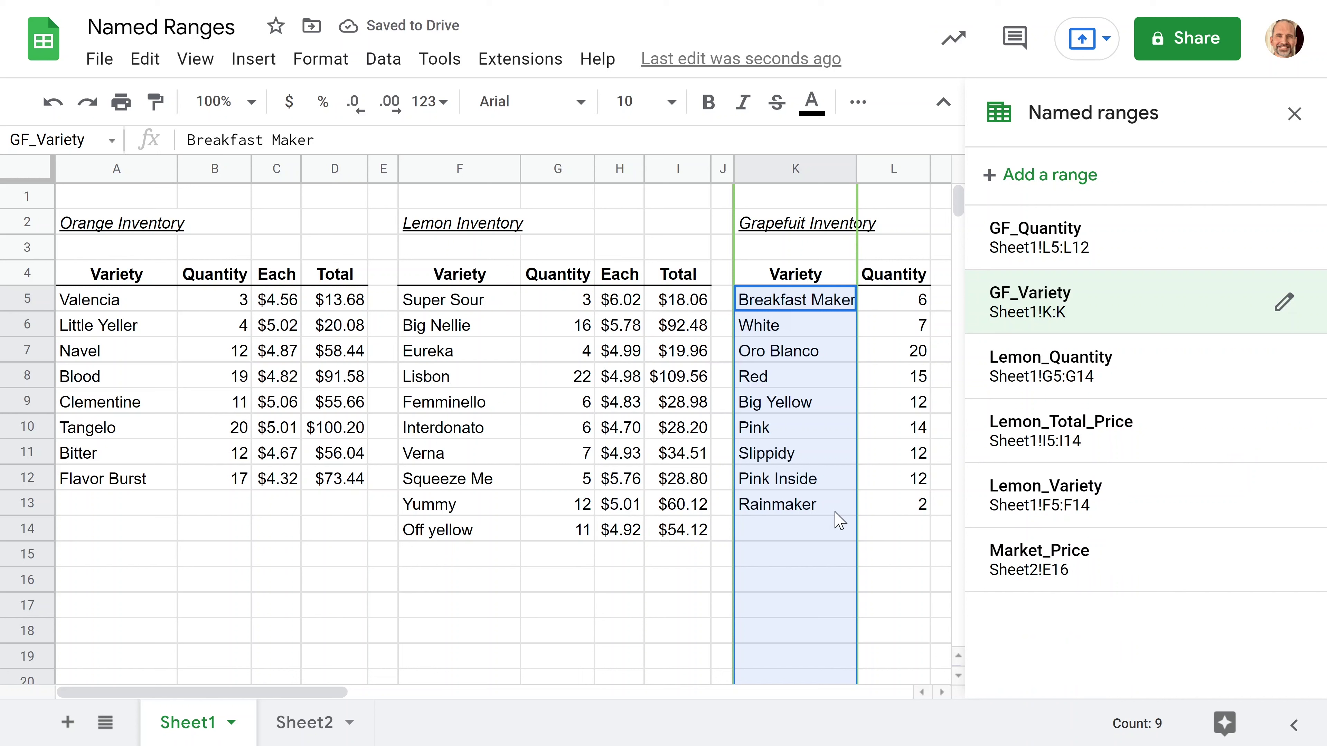
Examine which title, header and variety cells in column K fall inside GF_Variety, and compare them with the Quantity cells in column L
left_click(838, 309)
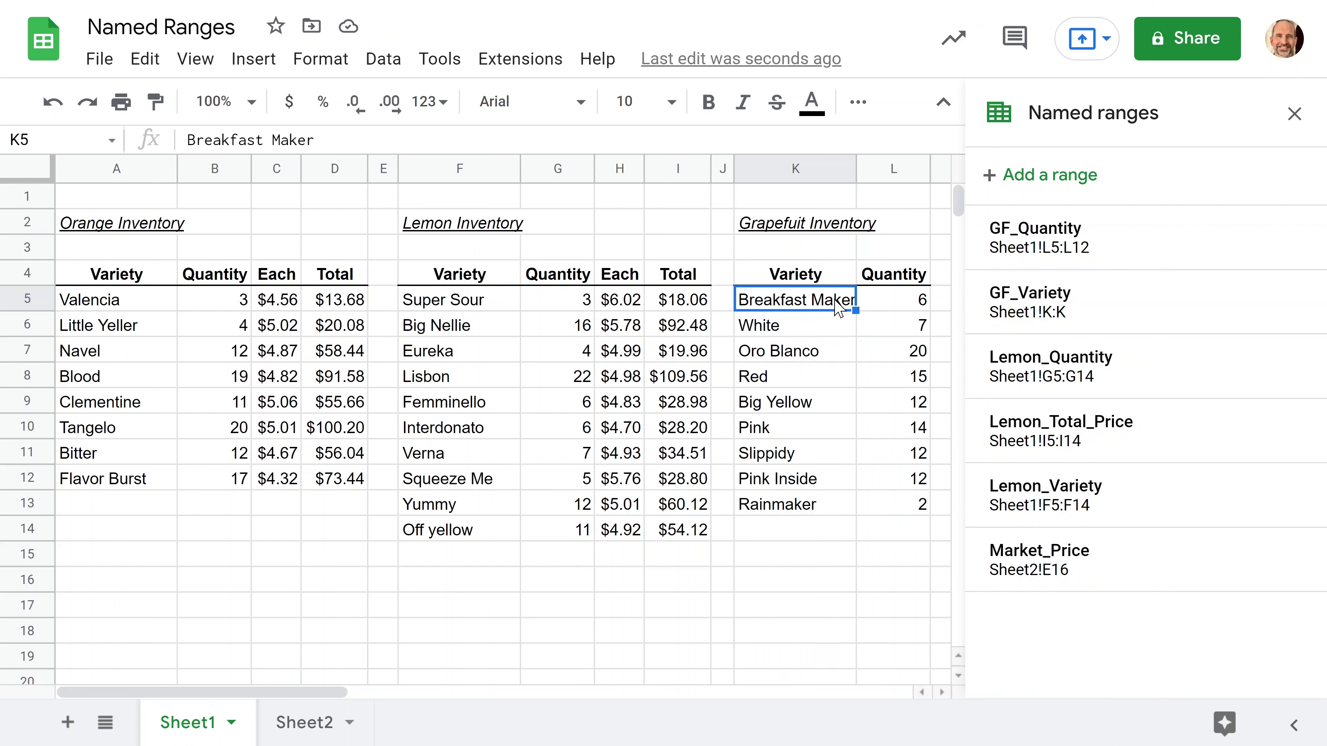
left_click(815, 283)
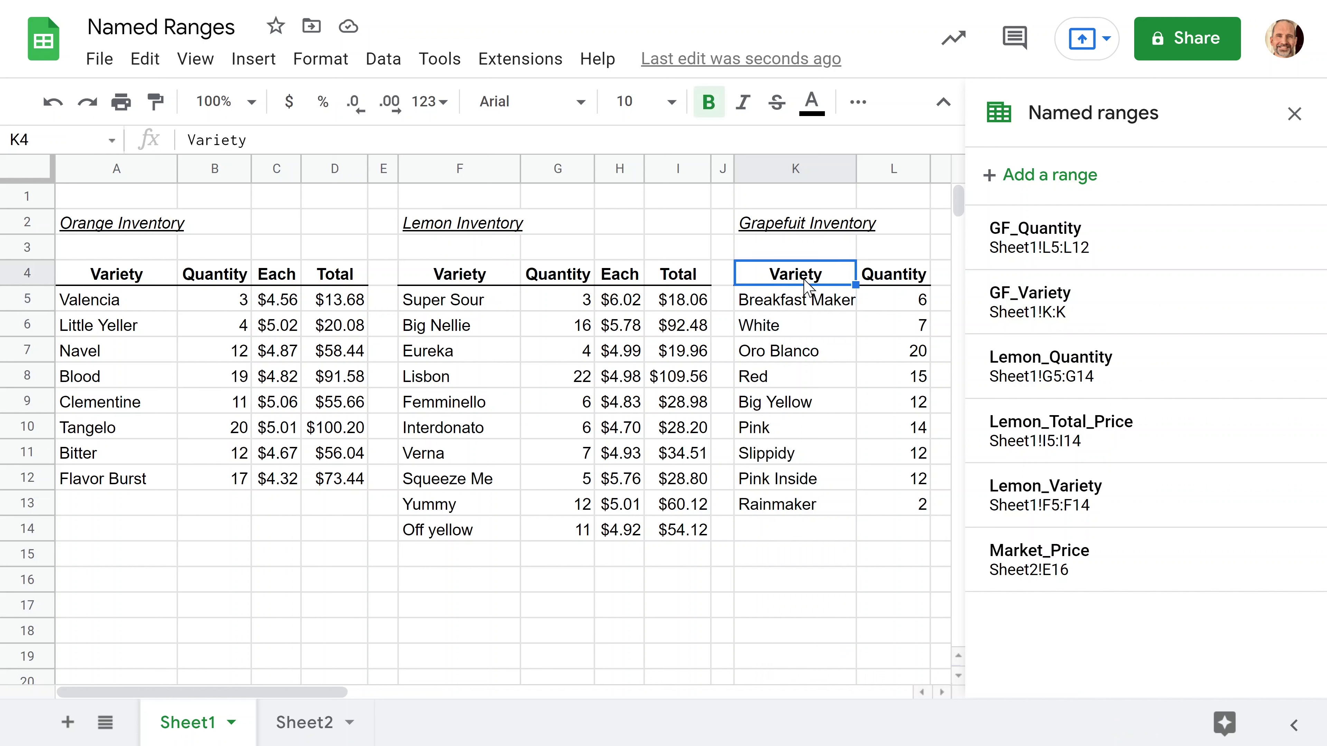
left_click(801, 229)
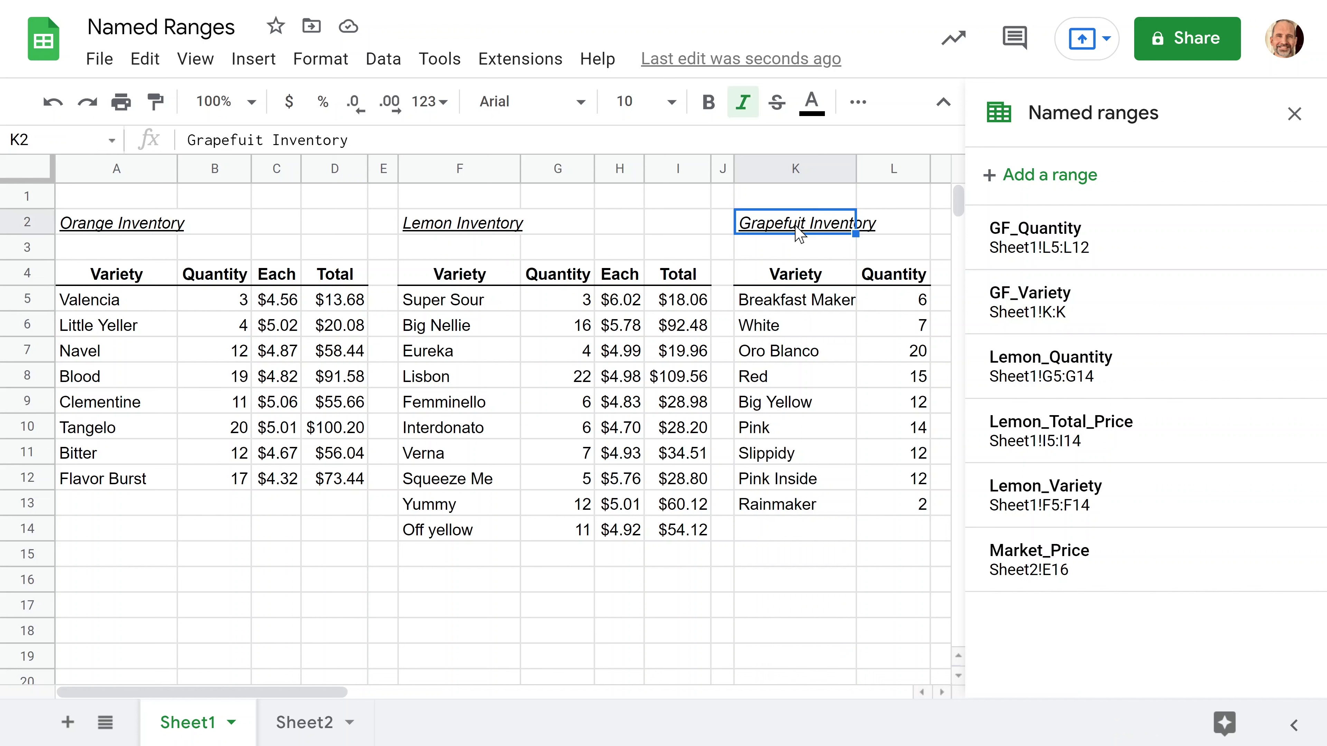
left_click(799, 301)
left_click(878, 305)
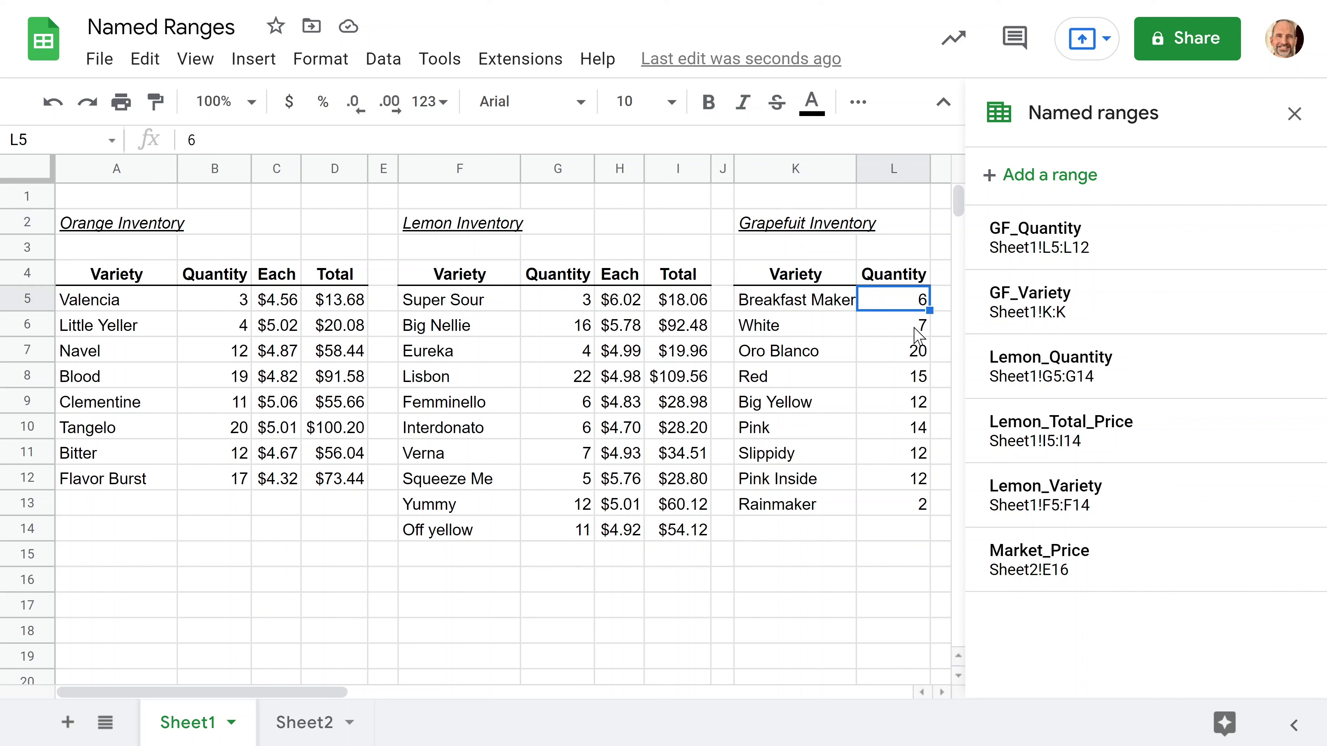
left_click(908, 277)
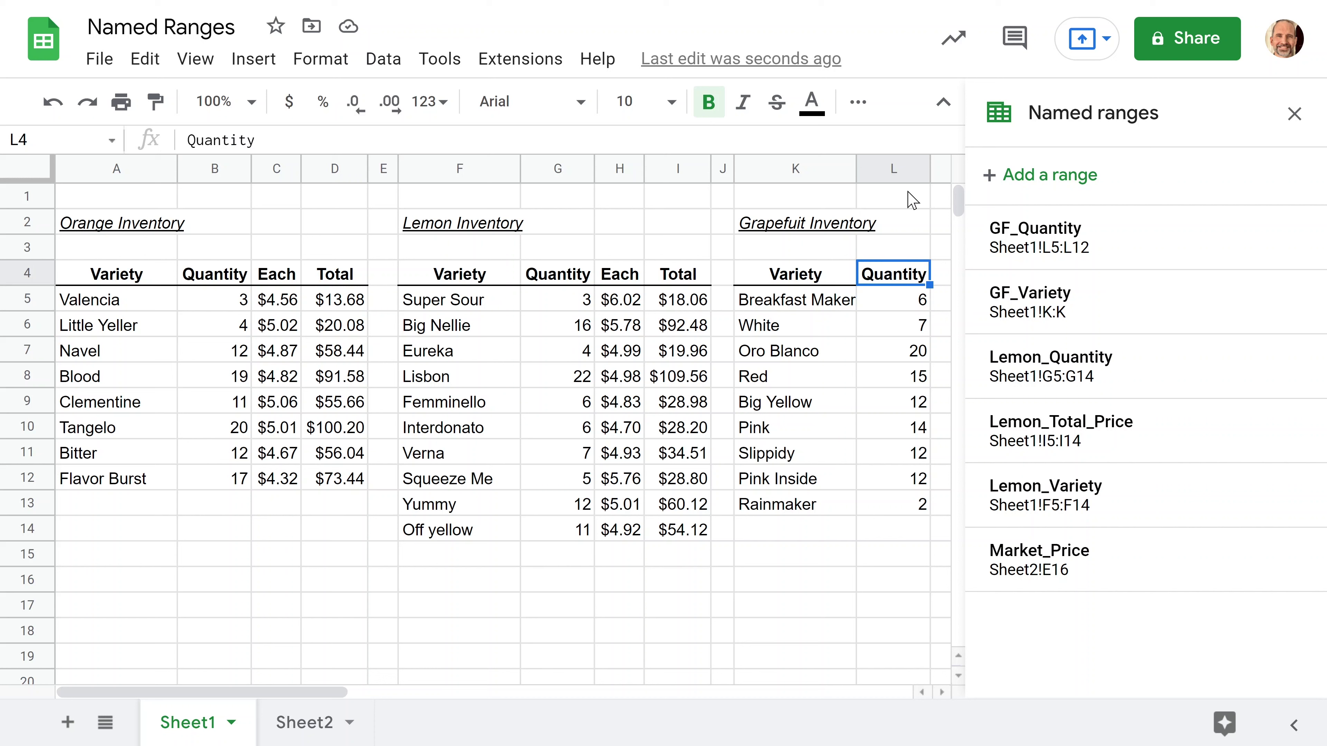
left_click_drag(909, 198, 919, 639)
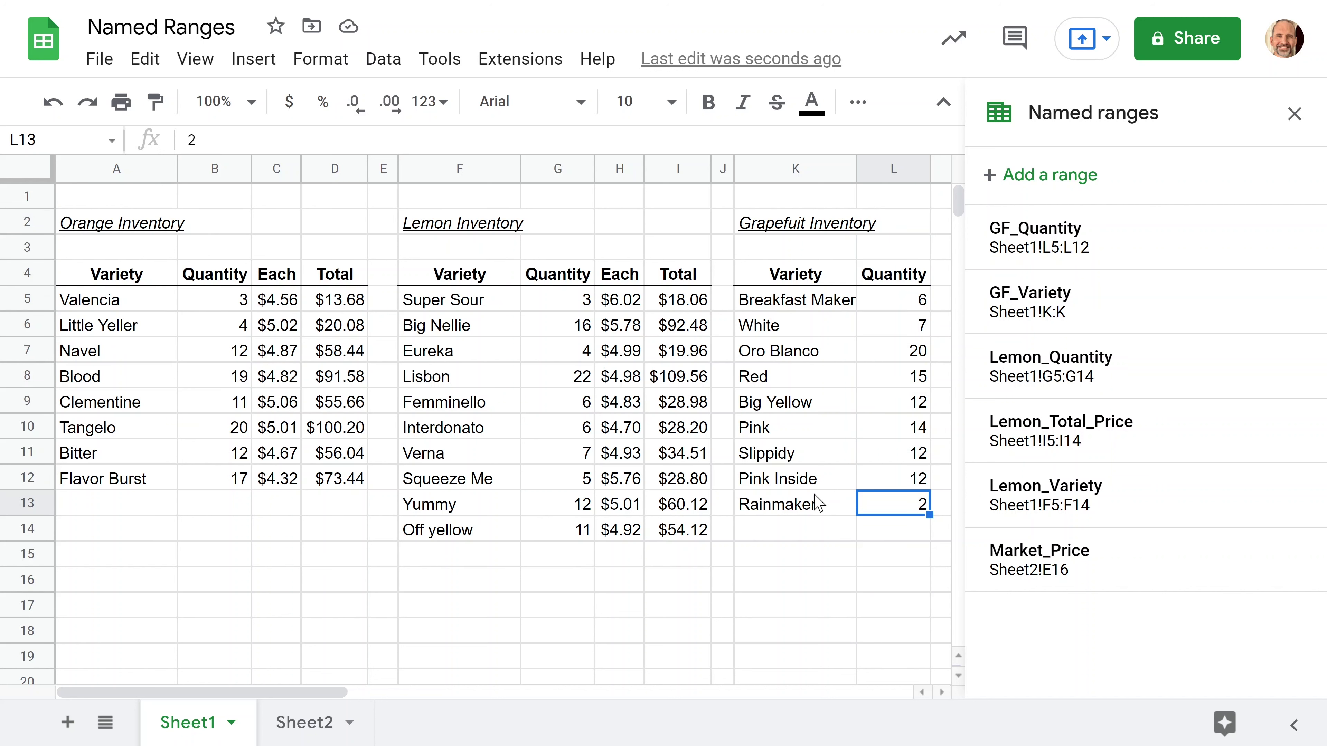
left_click_drag(838, 504, 820, 286)
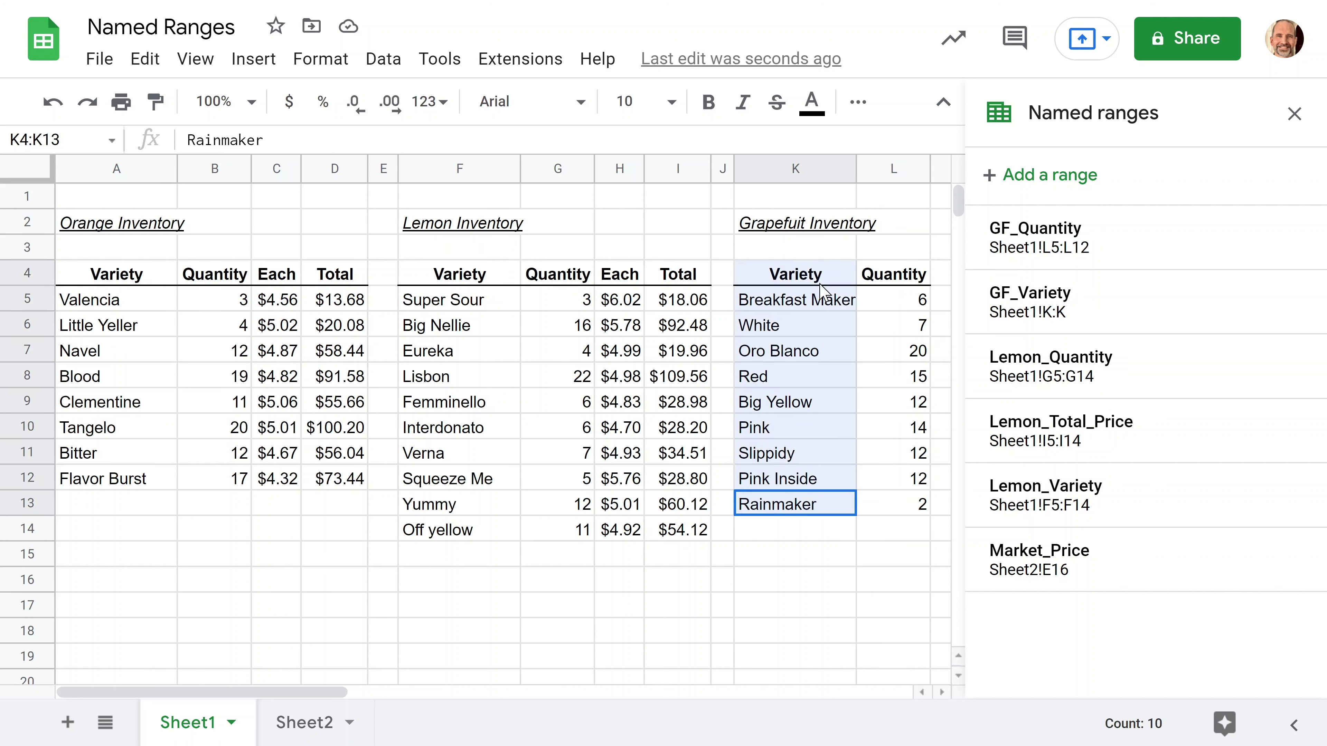
left_click(835, 226)
left_click(829, 277)
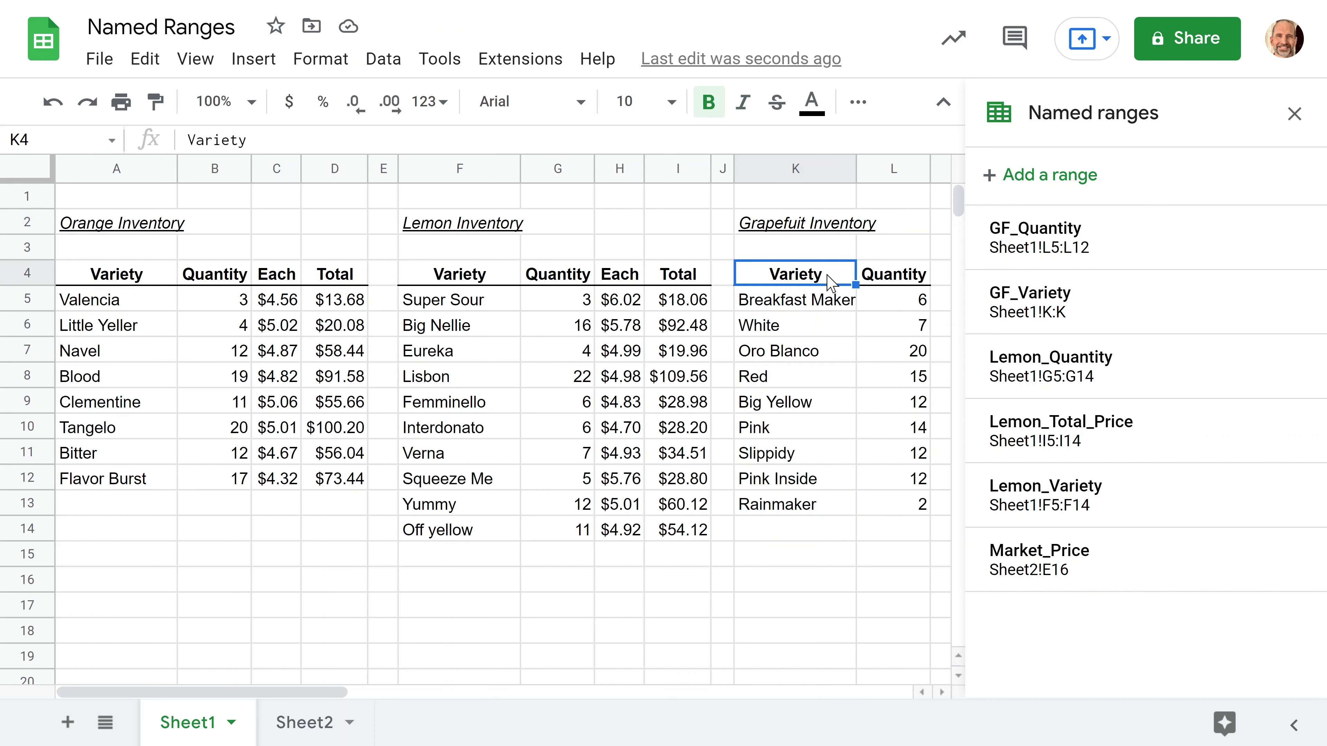
left_click(823, 307)
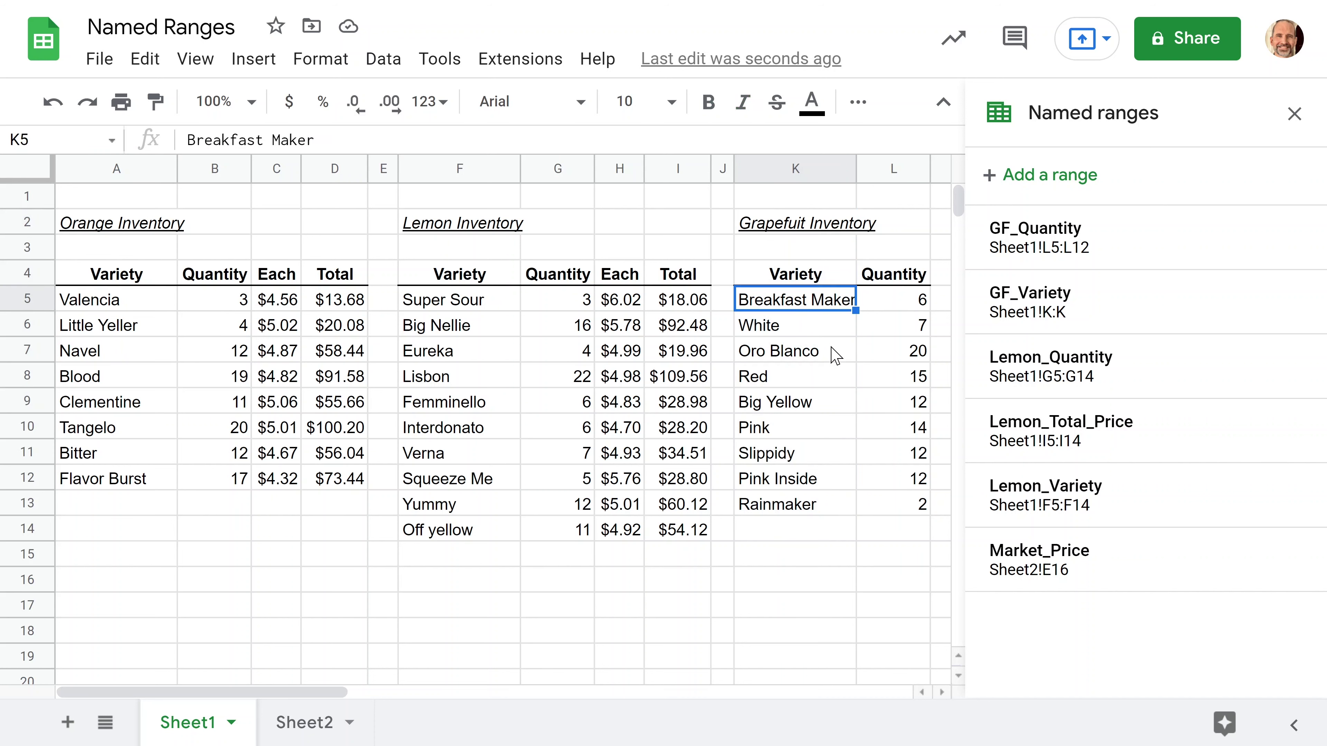
left_click(1102, 302)
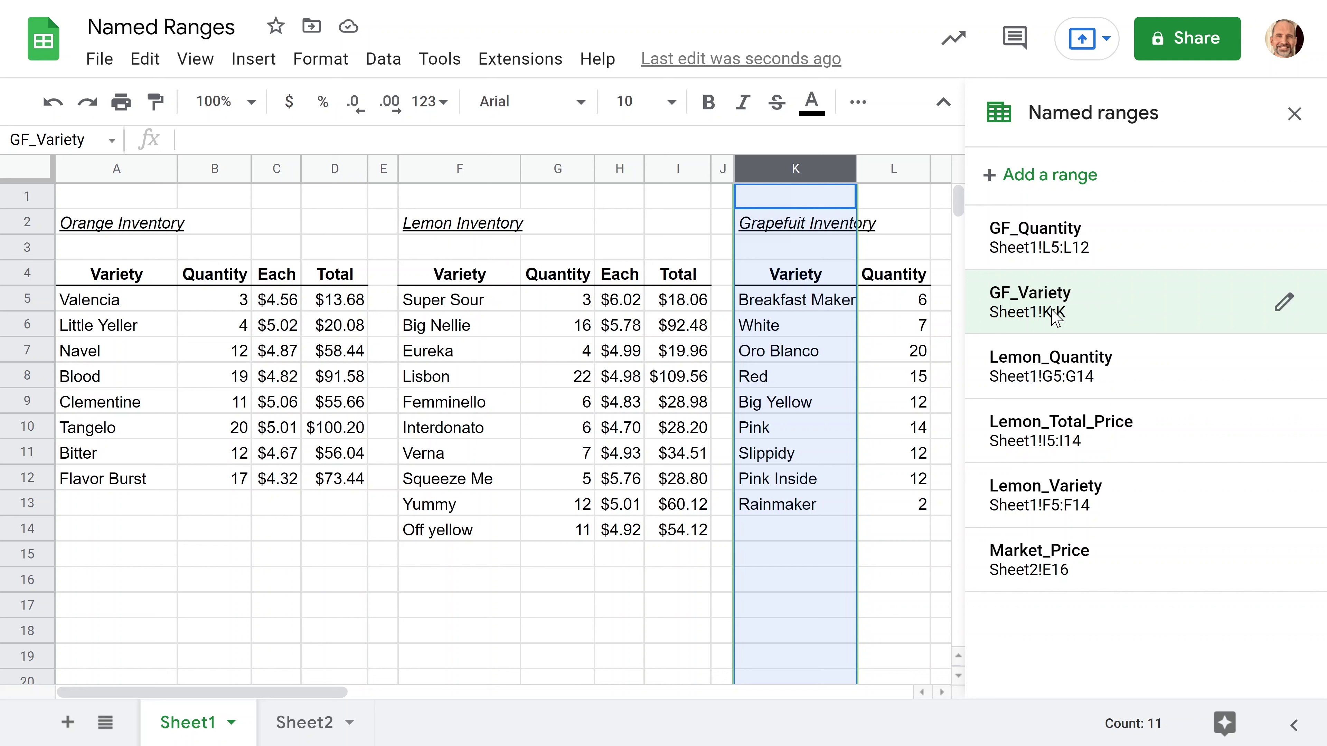
left_click(1065, 369)
left_click(1039, 238)
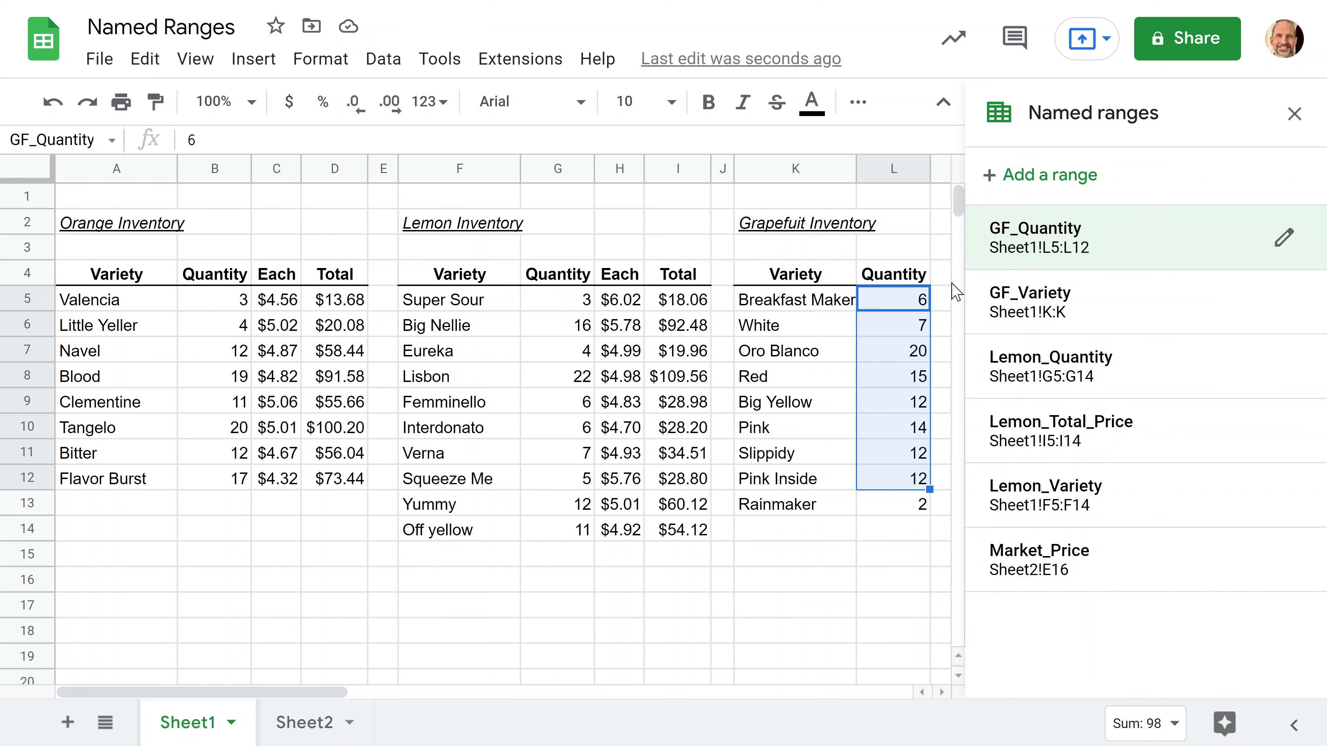
left_click(1282, 238)
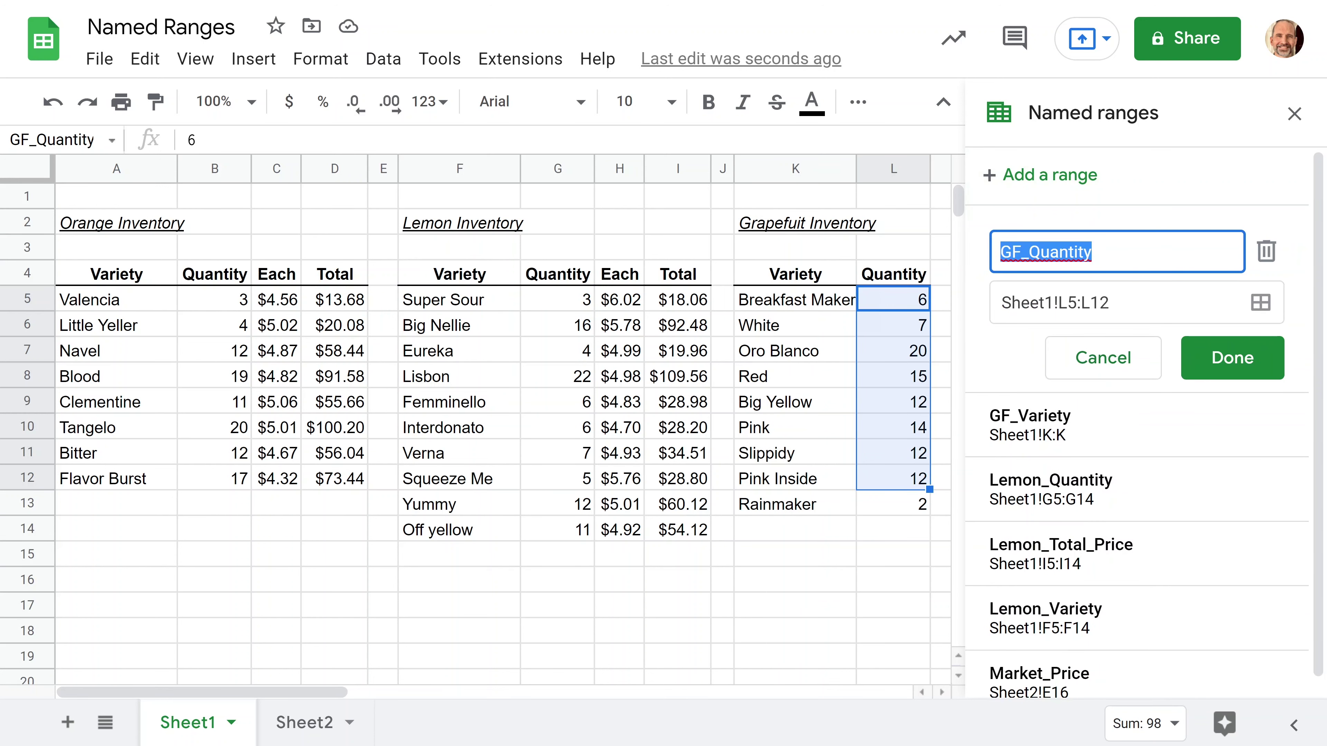
left_click(1068, 303)
left_click(1106, 372)
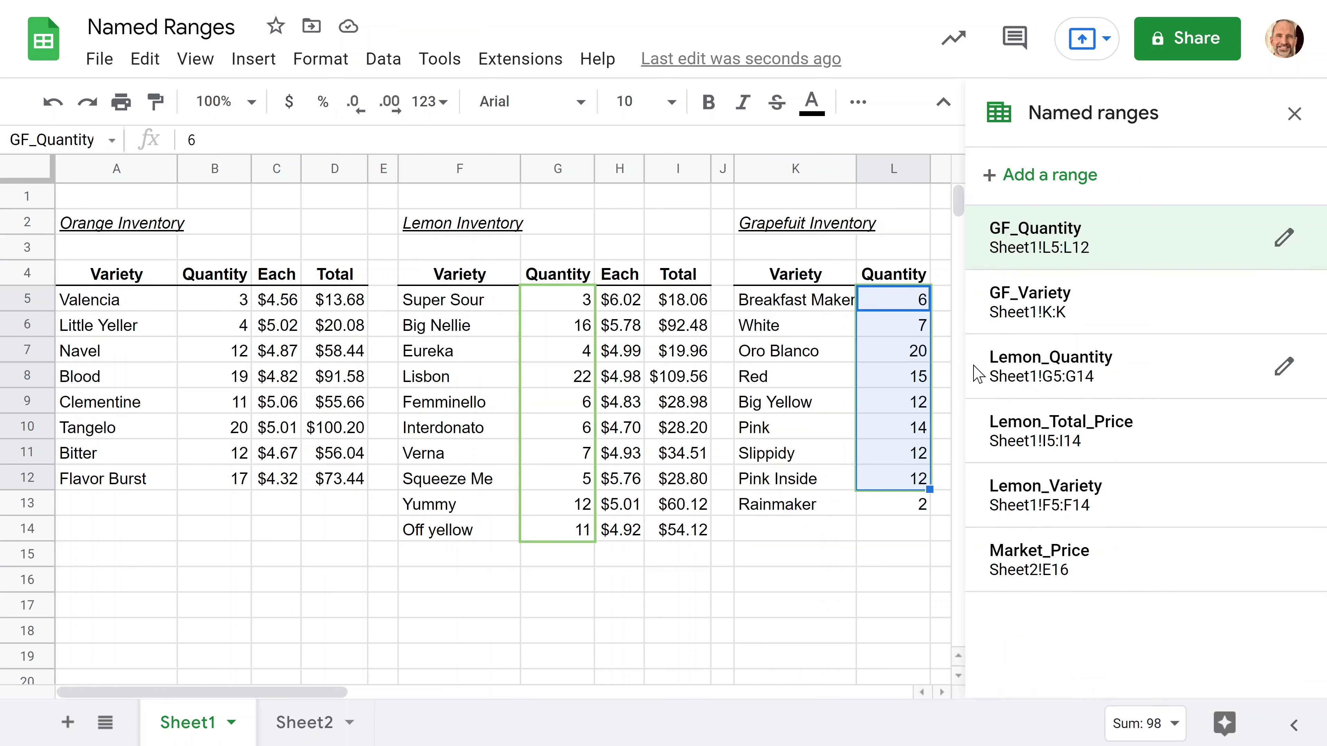
Compare the Rainmaker quantity in Sheet1 L13 with the grapefruit variety and inventory counts in Sheet2 C16:C17
left_click(883, 505)
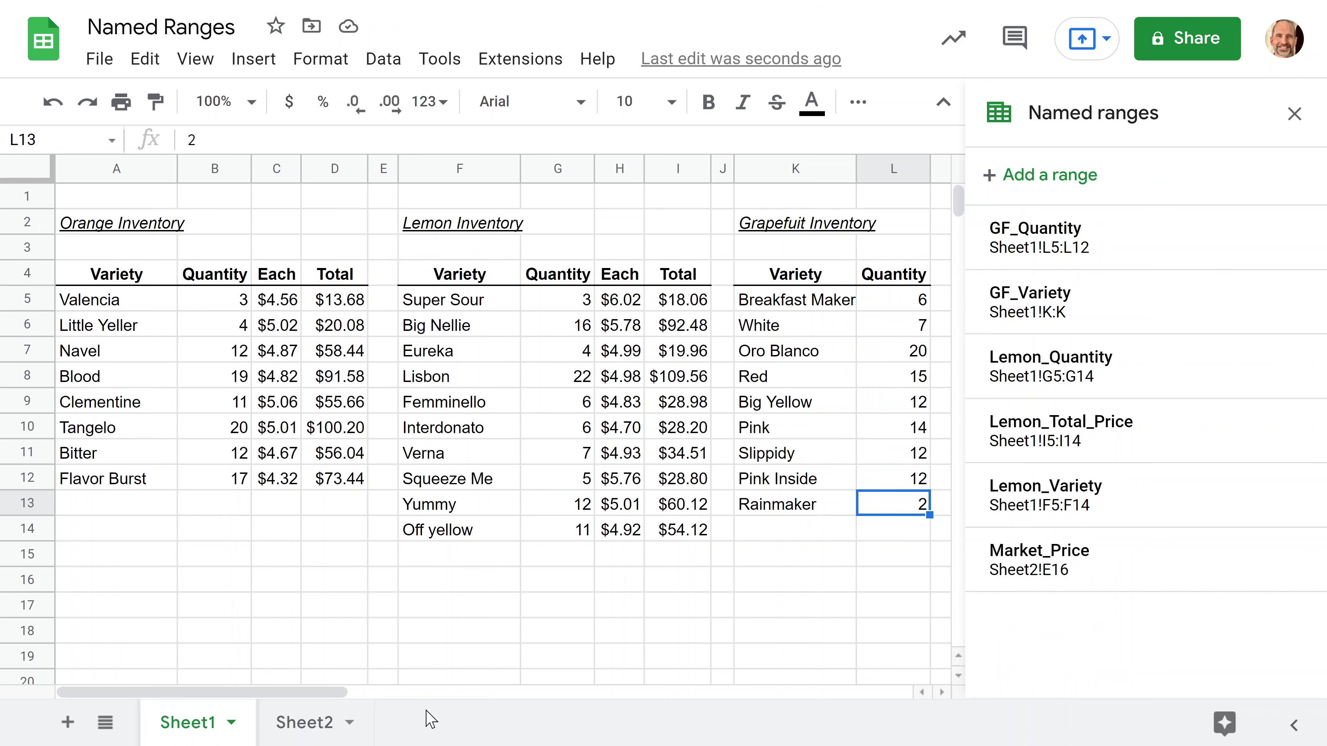
left_click(276, 722)
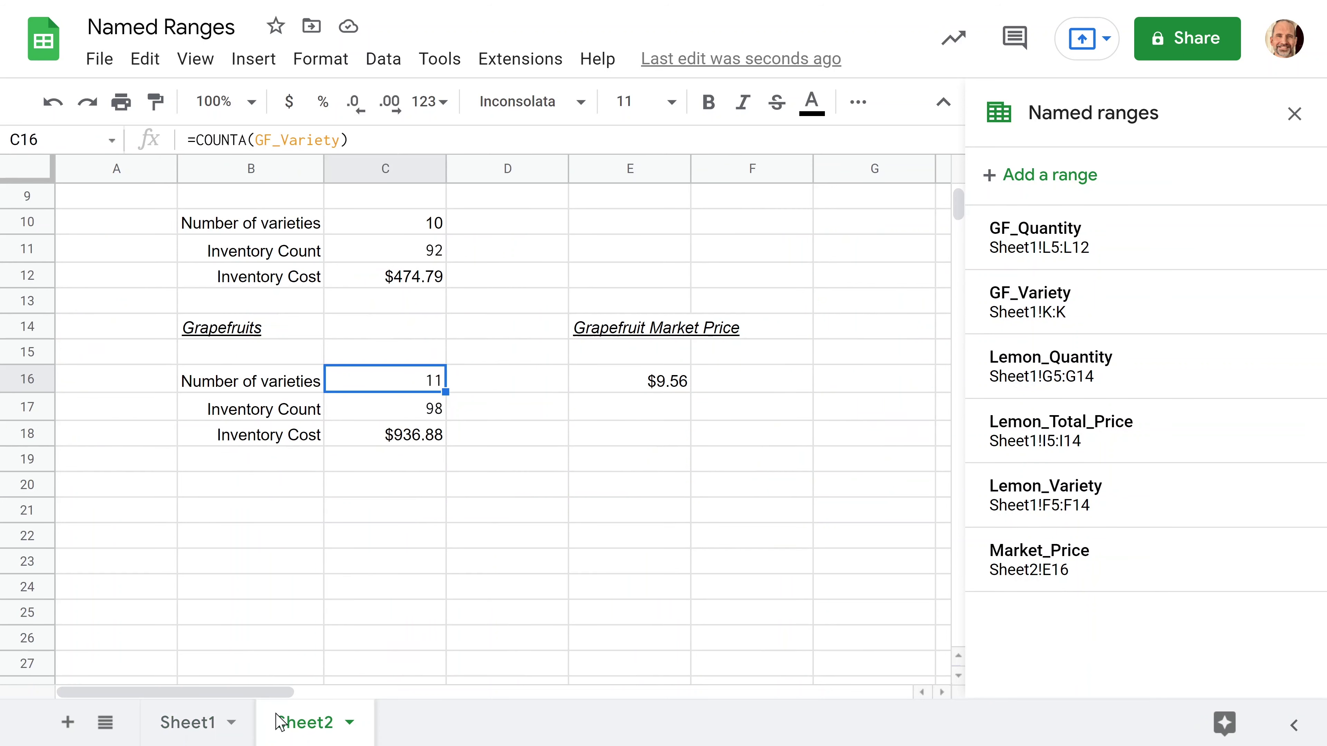
left_click(386, 413)
left_click(181, 722)
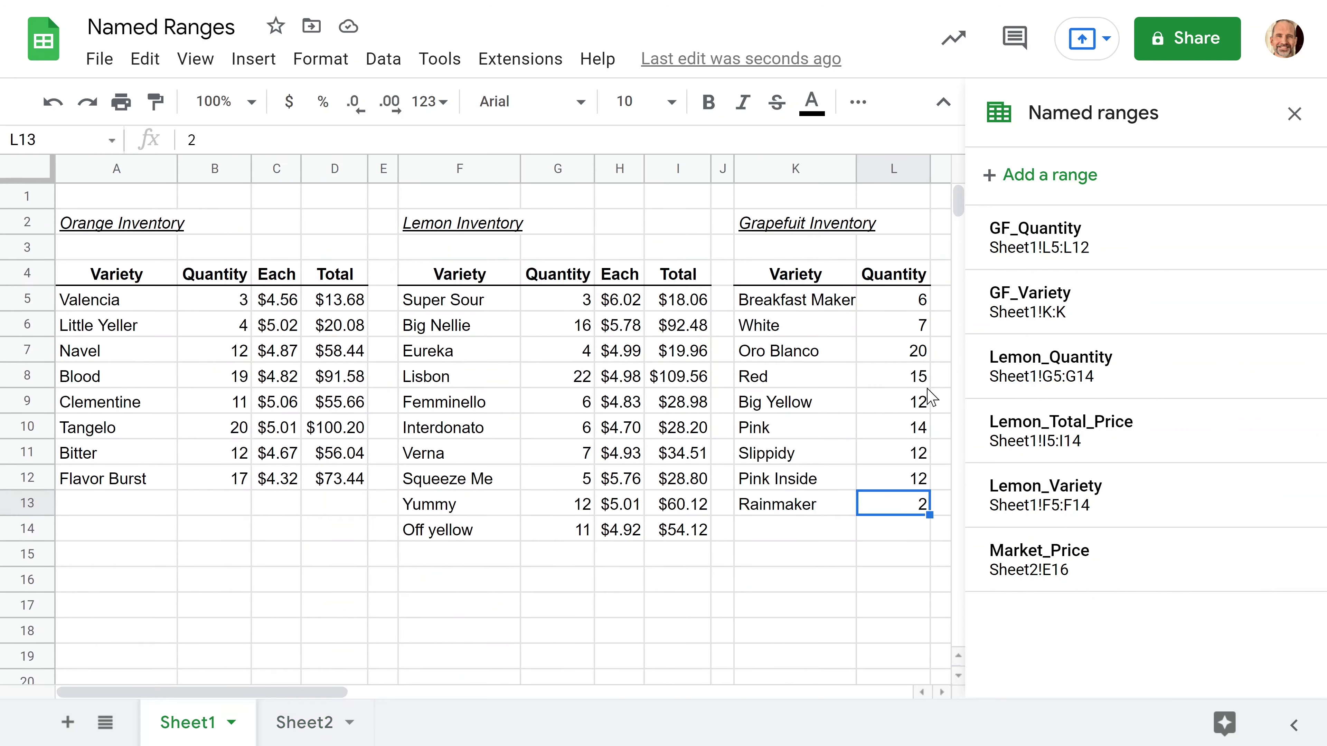
Set the GF_Quantity named range to the whole column, Sheet1!L:L
mouse_move(1193, 253)
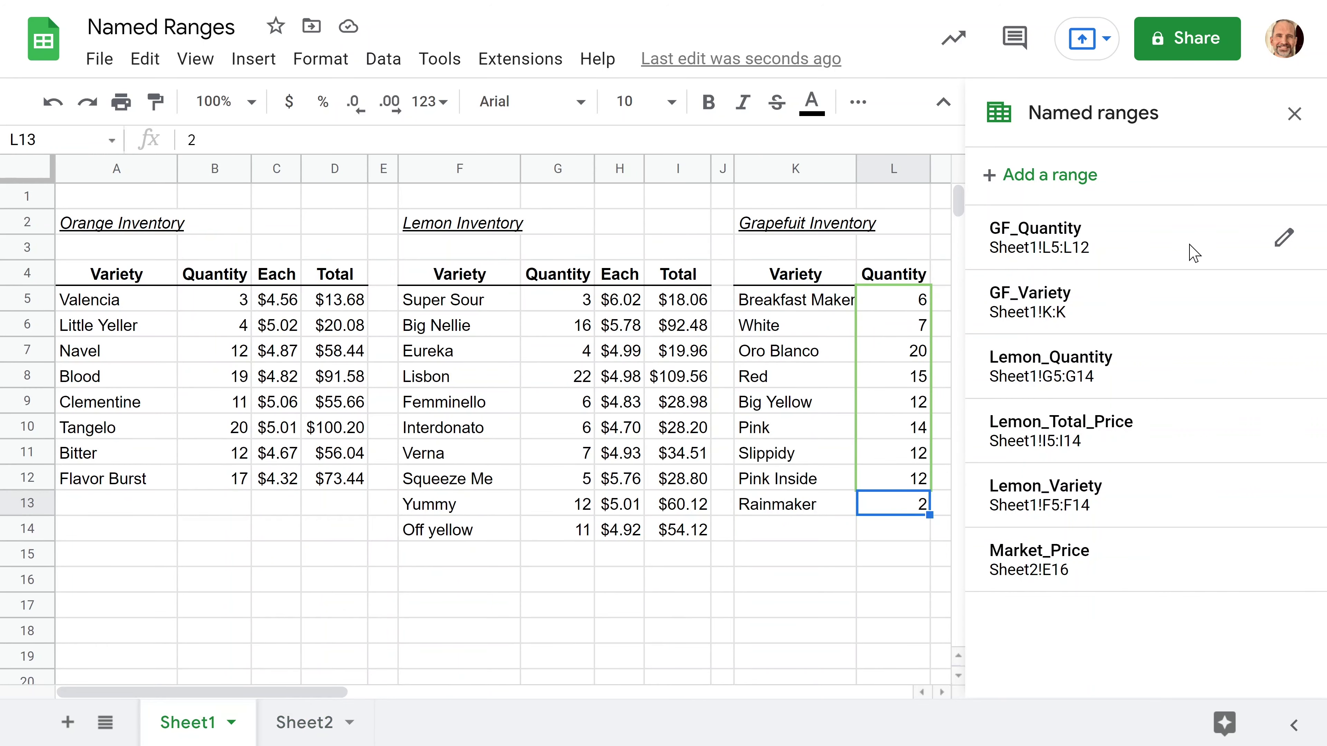
left_click(1283, 237)
left_click(1070, 302)
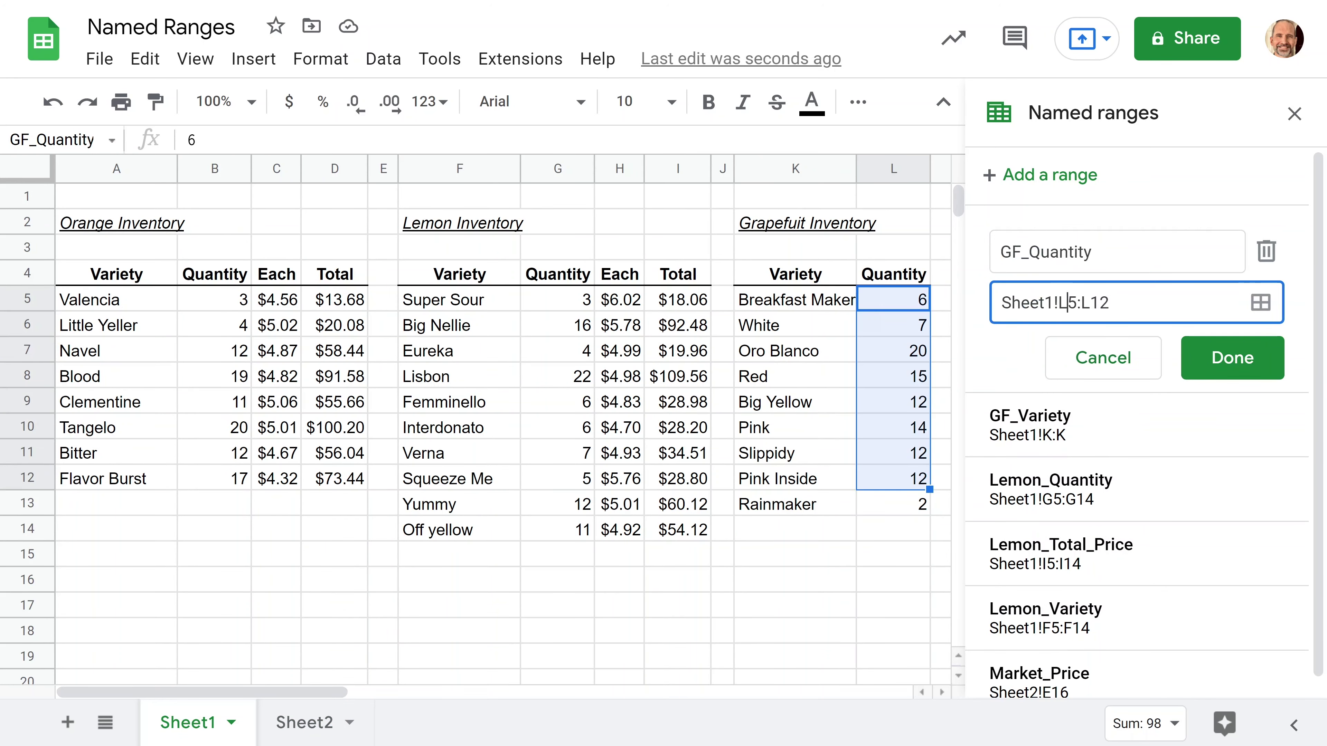
key("BackSpace")
key("BackSpace")
key("BackSpace")
left_click(1256, 373)
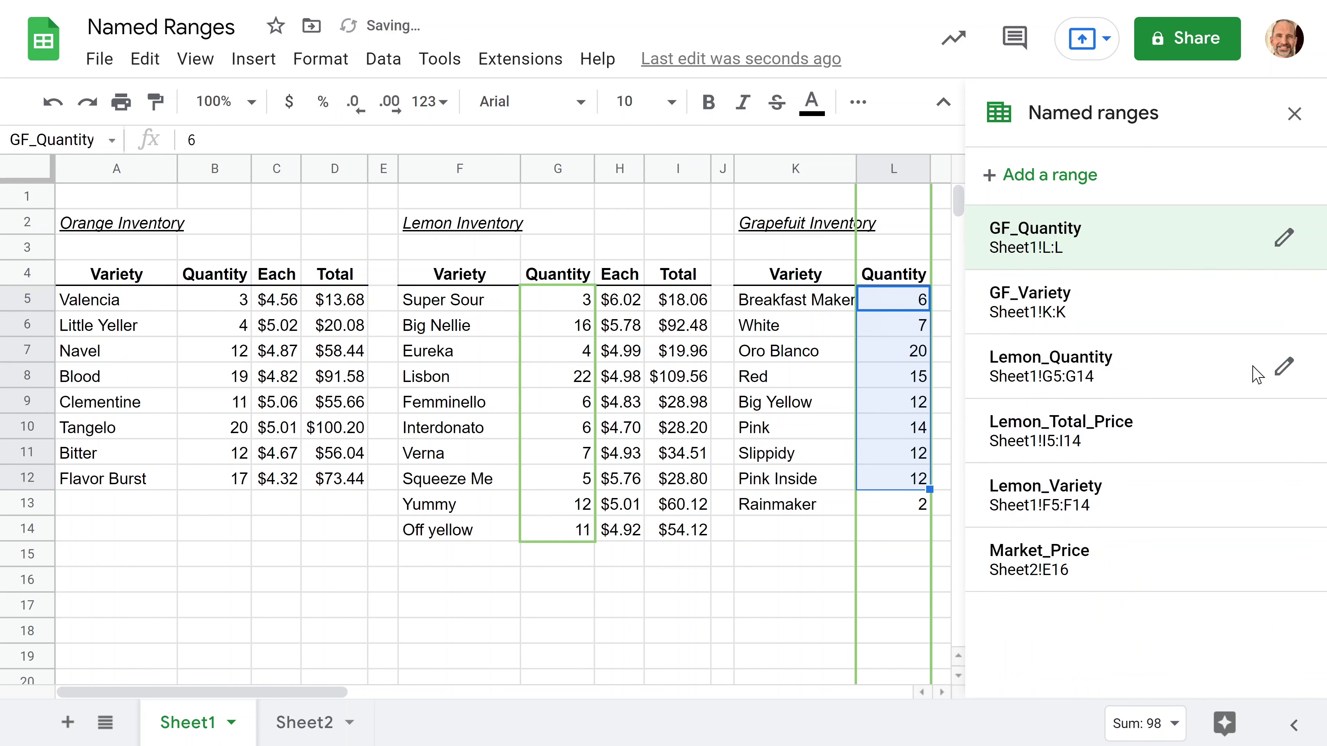
Check the grapefruit inventory count in Sheet2 C17 against the sum of the quantities in Sheet1 L5:L13
left_click(880, 274)
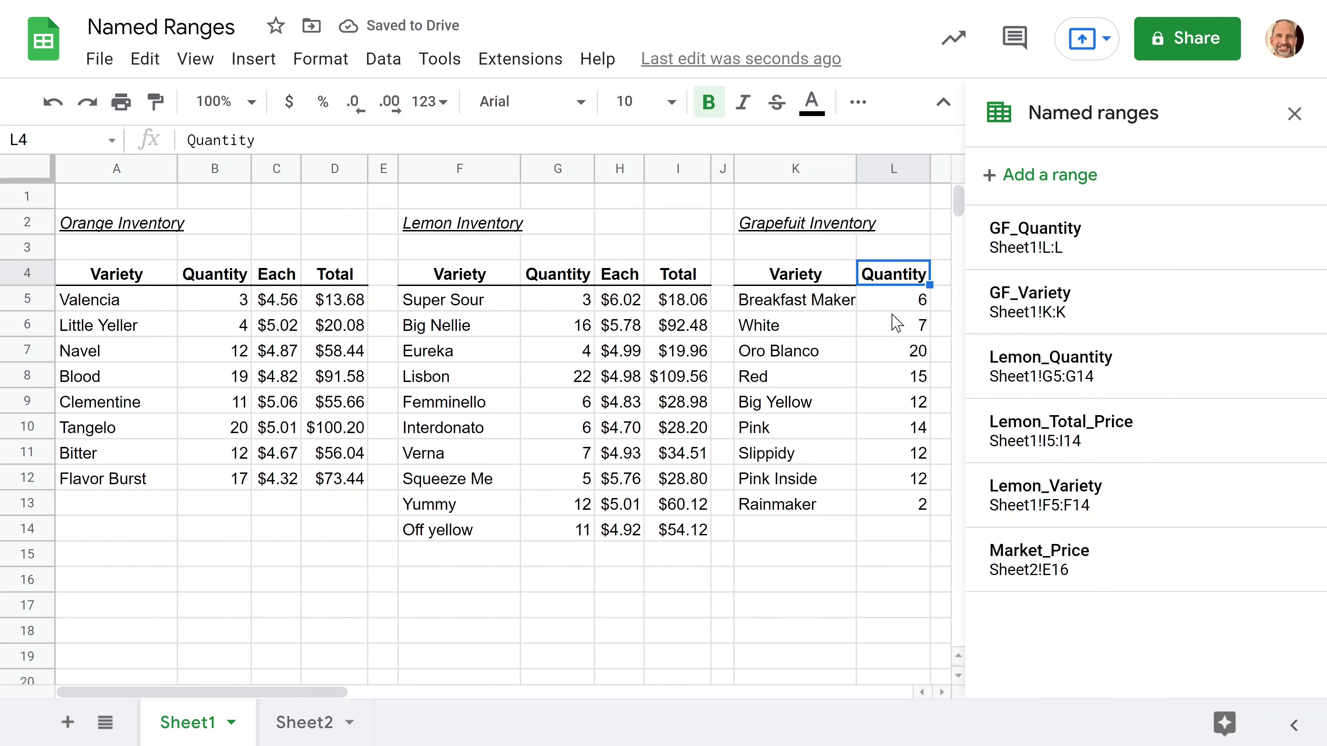
left_click(892, 300)
left_click(305, 722)
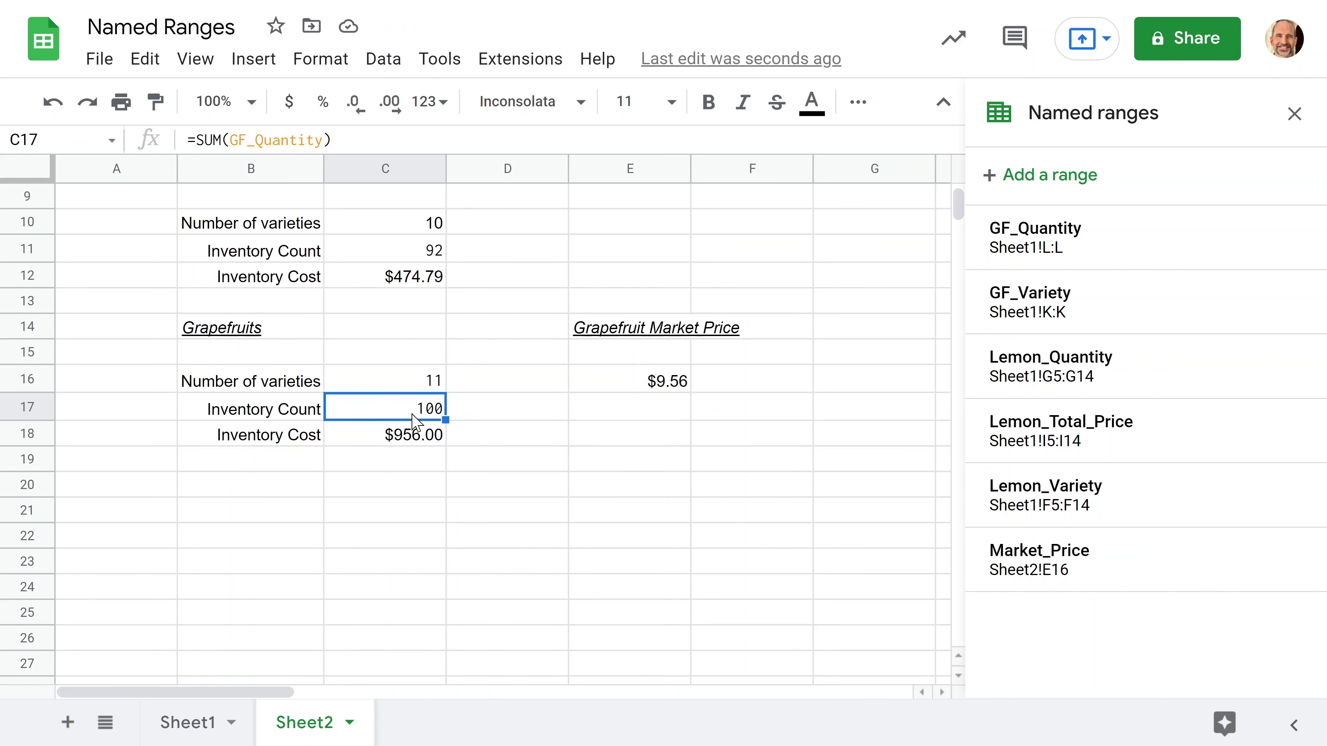
left_click(204, 722)
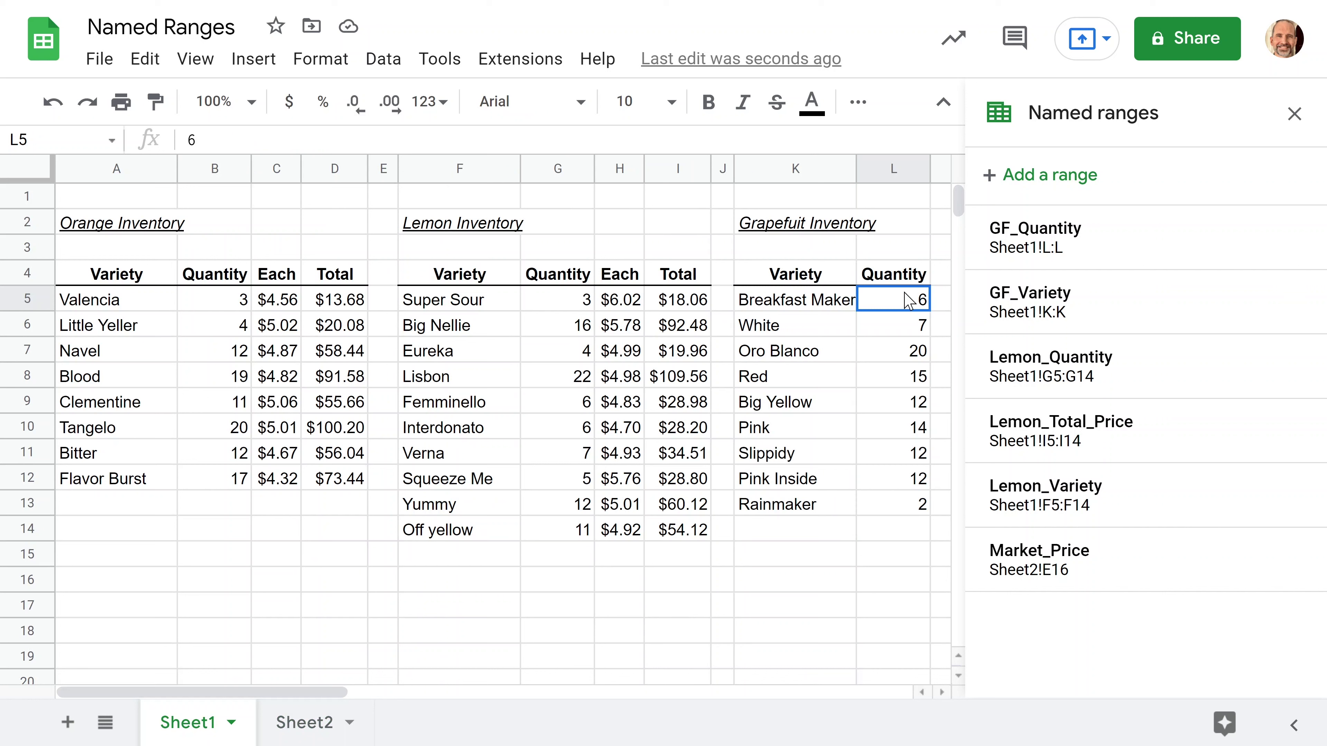
left_click_drag(909, 301, 887, 505)
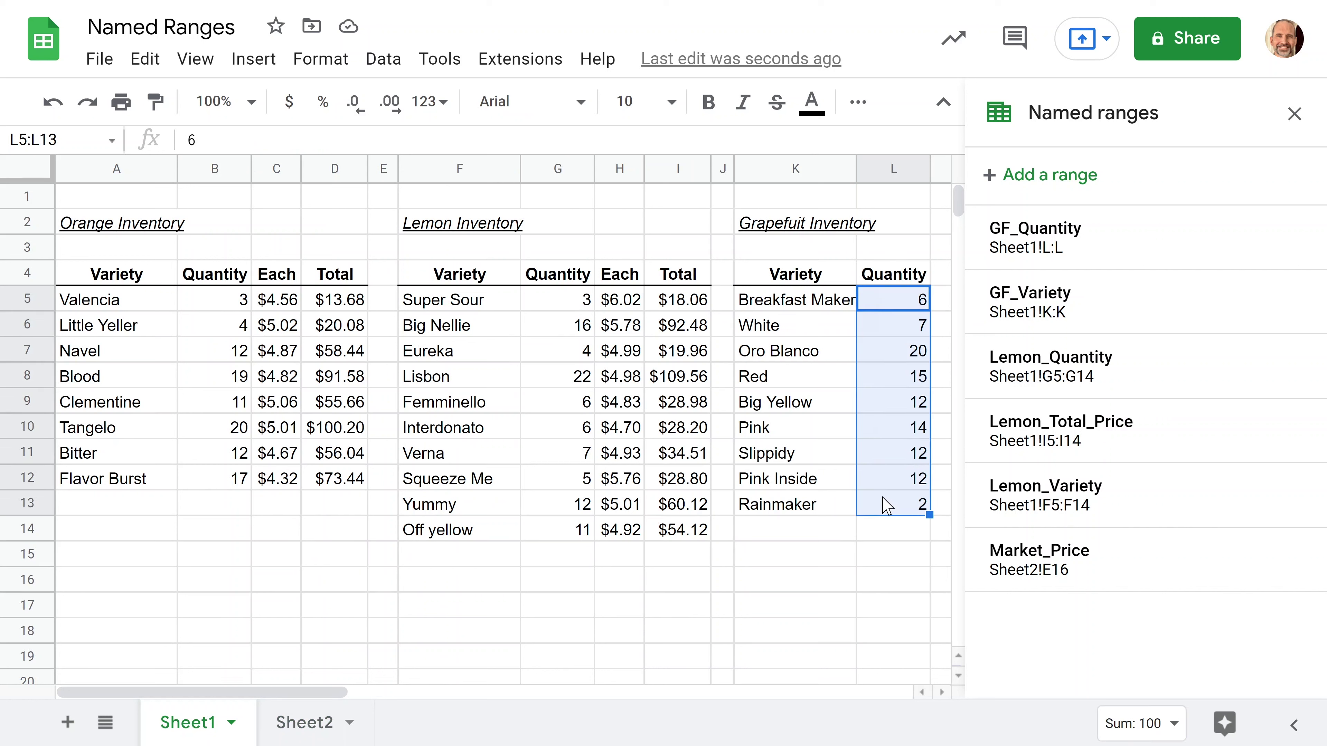
left_click(890, 491)
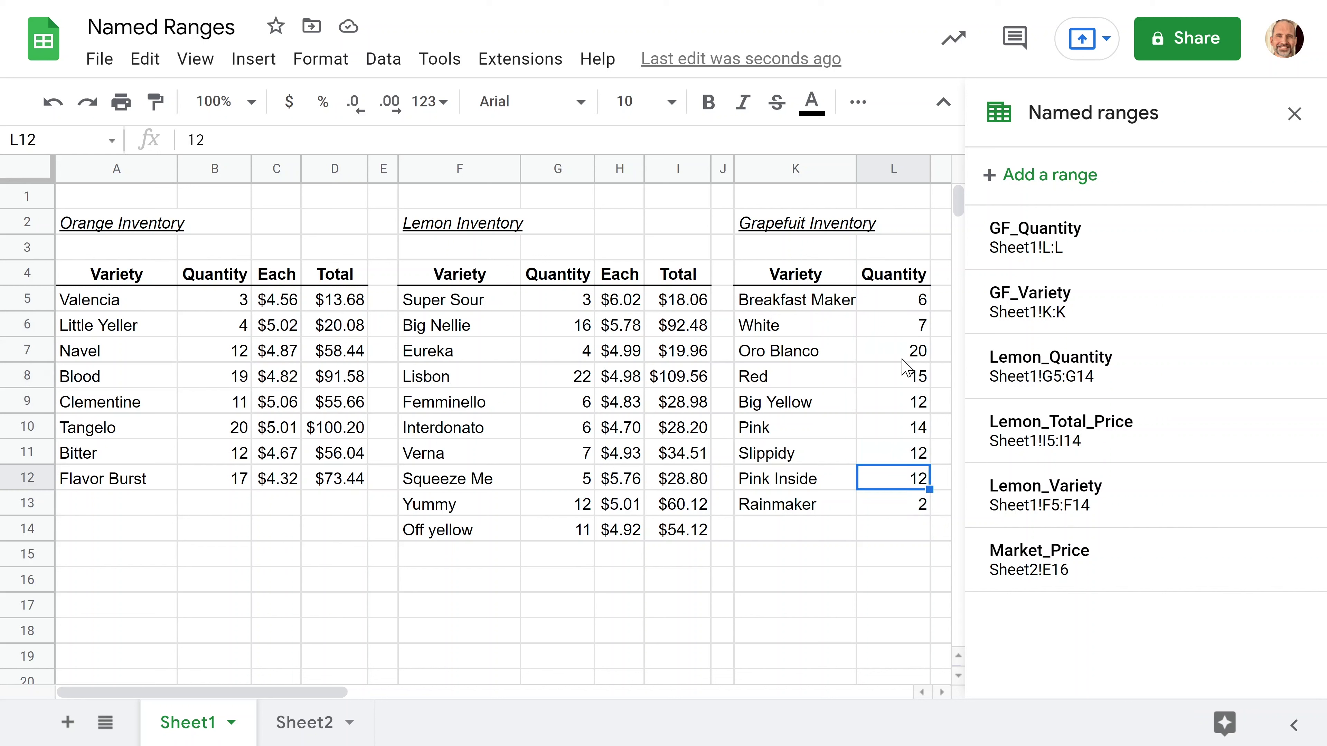